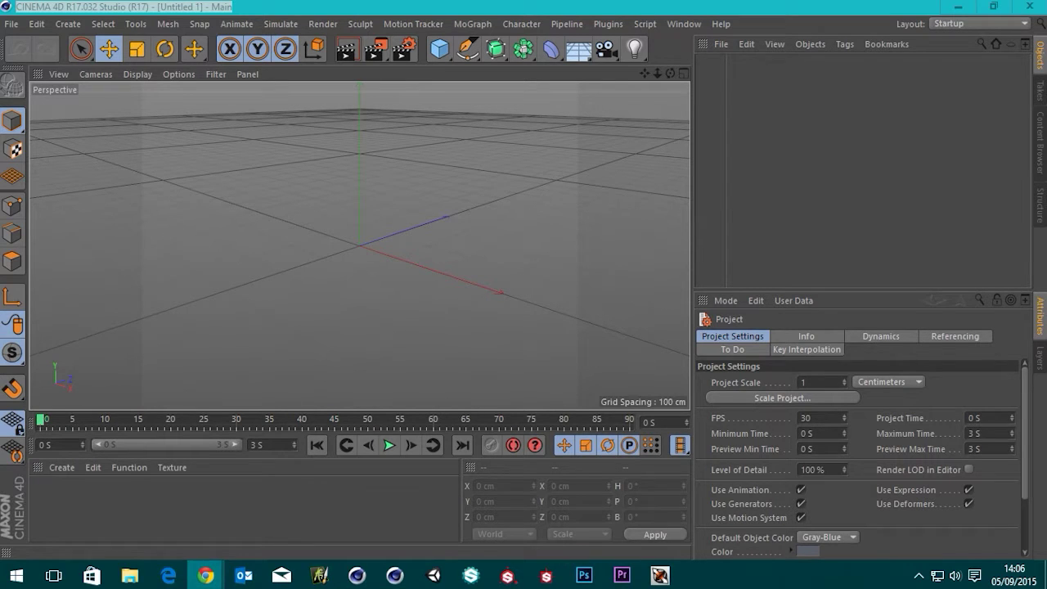
Switch to Chrome, examine the parachute photo's canopy, suspension lines and jumper, and close the browser to return to Cinema 4D.
left_click(205, 576)
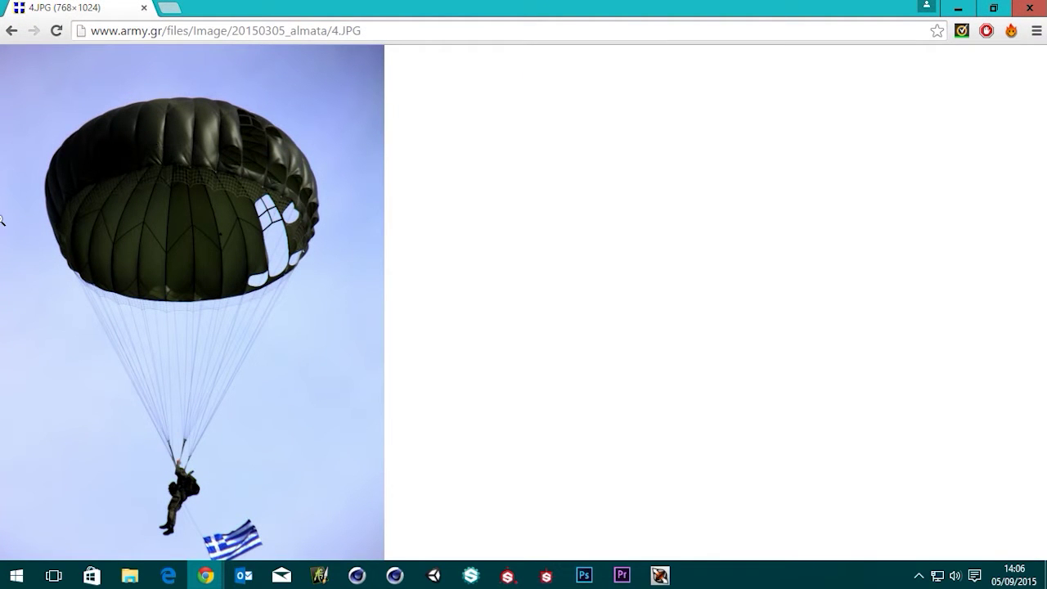
left_click_drag(422, 7, 635, 2)
left_click_drag(368, 4, 573, 2)
left_click(239, 169)
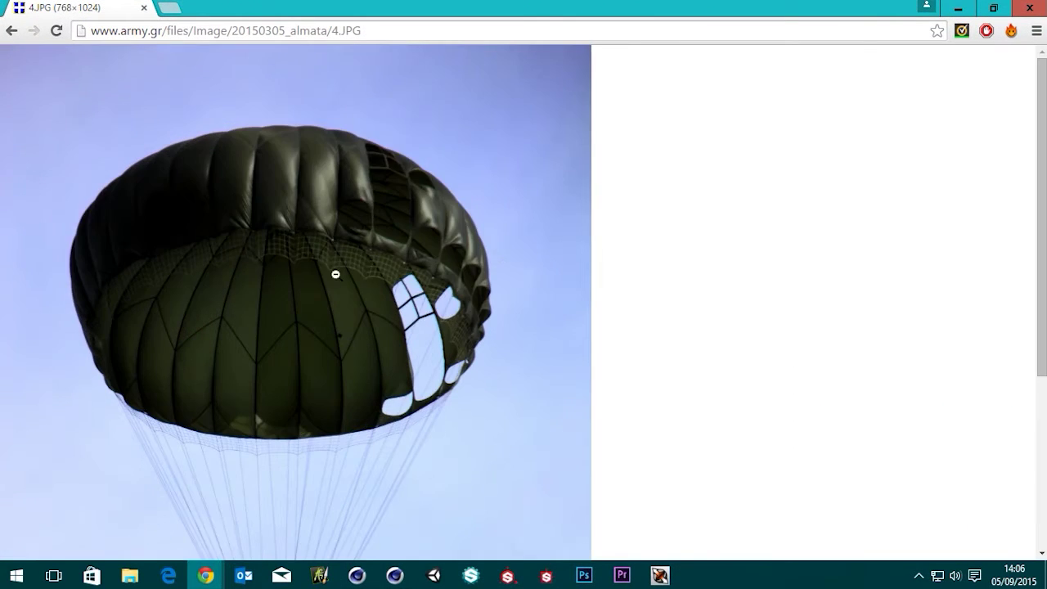
scroll(462, 290, "down", 3)
scroll(451, 311, "up", 3)
scroll(309, 355, "down", 3)
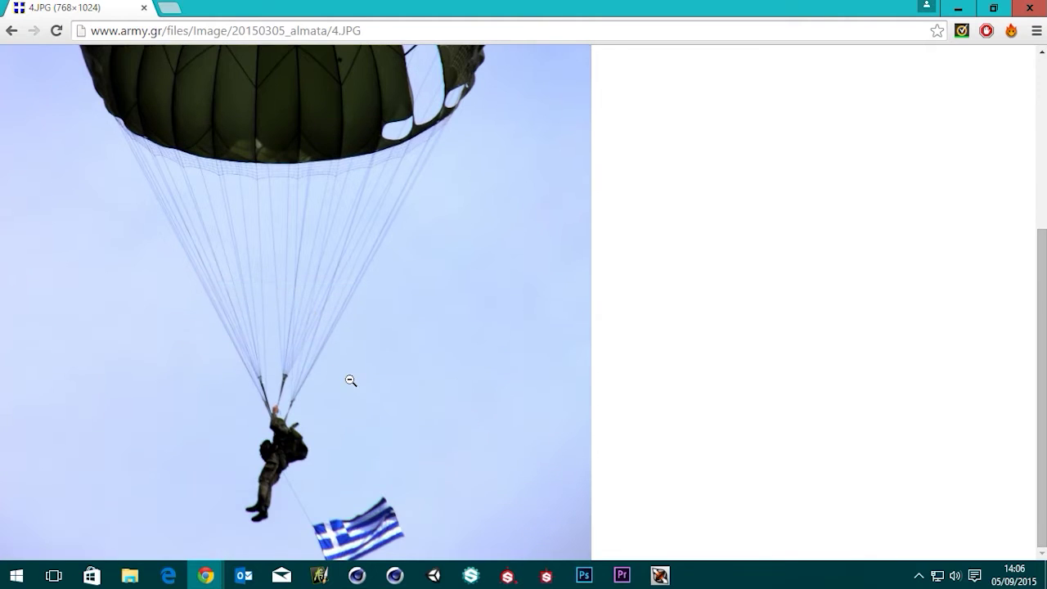
scroll(351, 381, "up", 3)
scroll(478, 346, "down", 3)
scroll(299, 152, "up", 3)
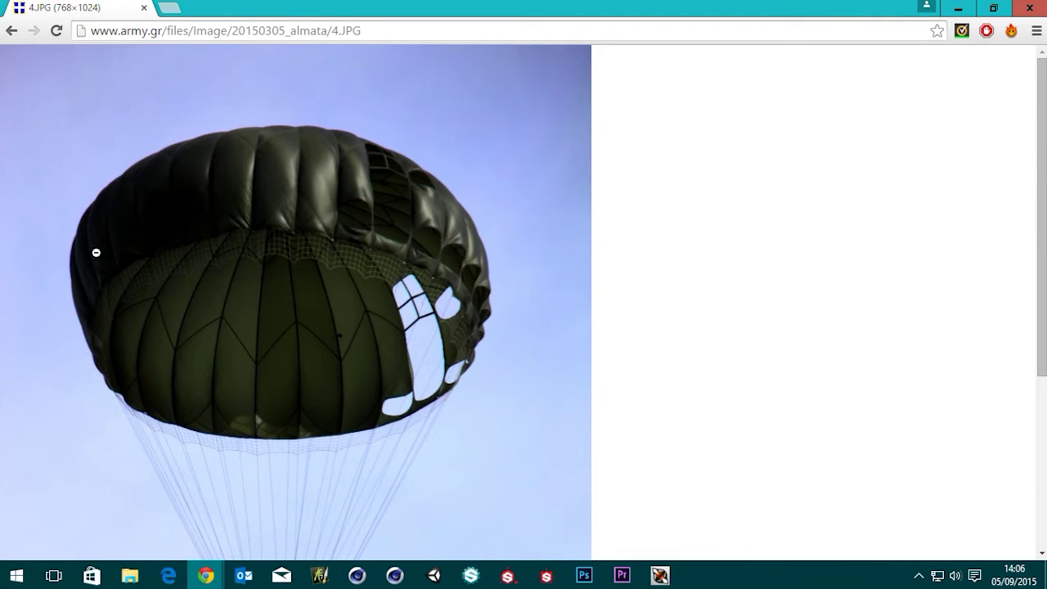
scroll(315, 262, "down", 3)
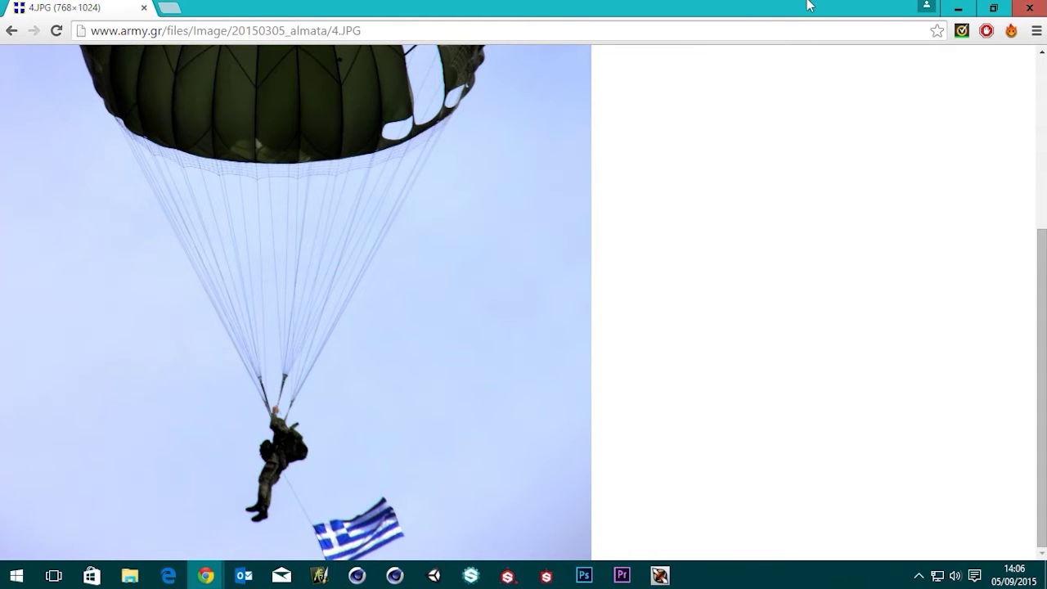
left_click(1029, 10)
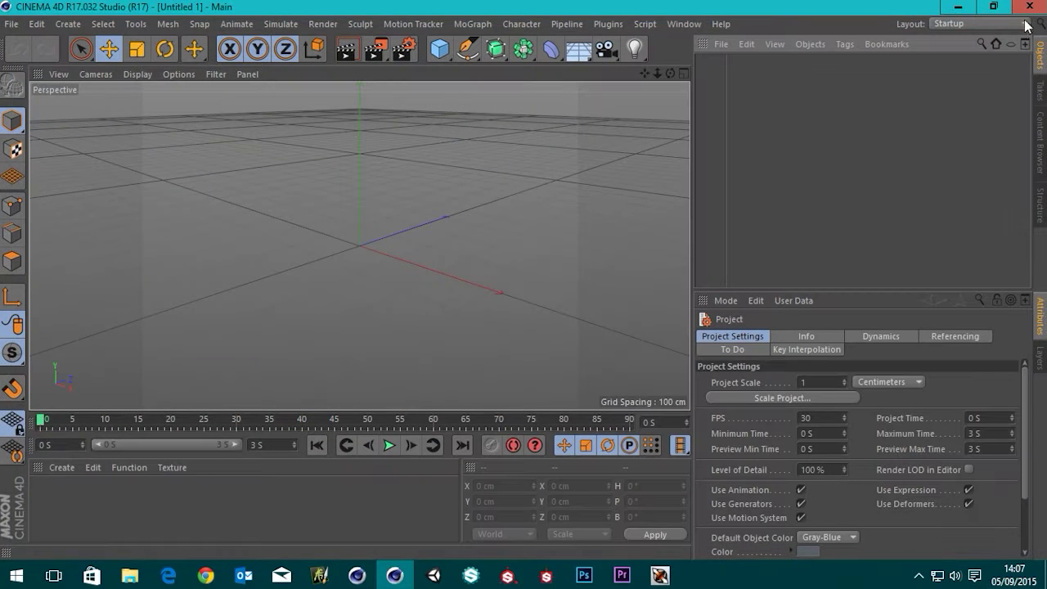
Add a sphere primitive and display the Perspective view in Gouraud Shading (Lines).
left_click(441, 50)
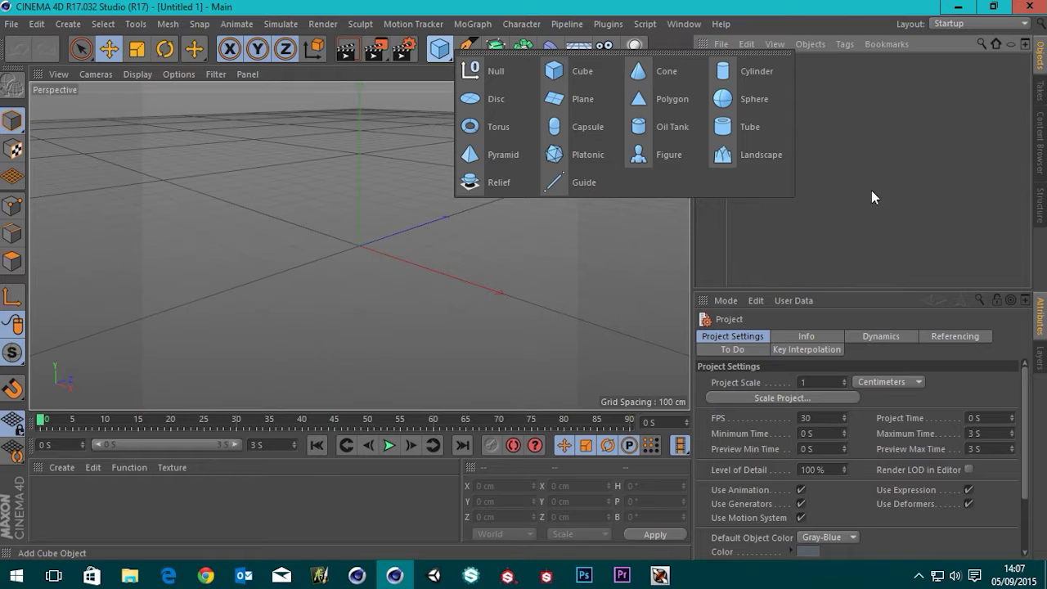
left_click(729, 100)
left_click(154, 74)
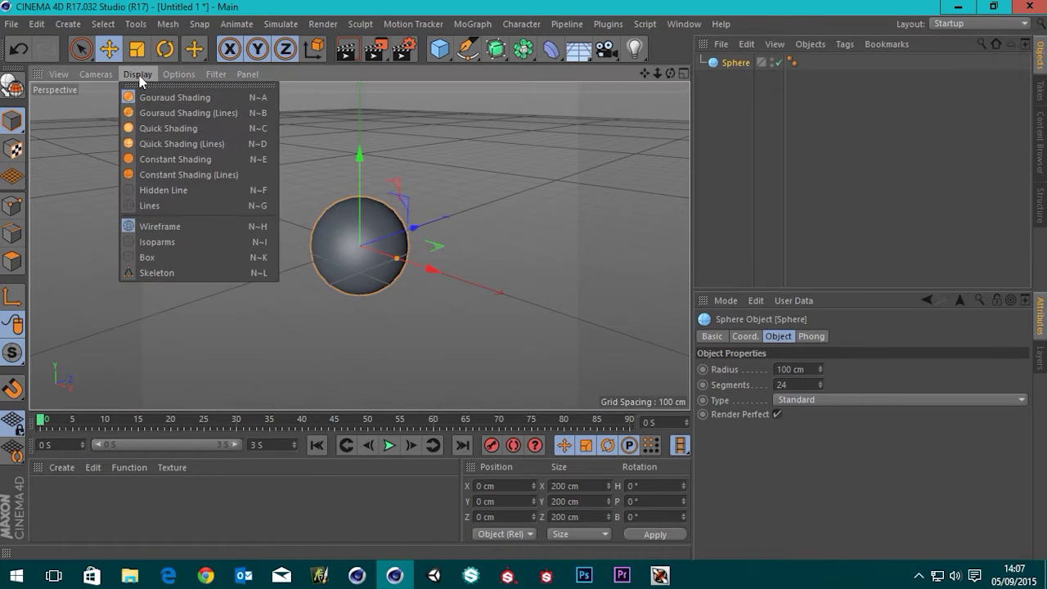
left_click(174, 112)
scroll(345, 278, "up", 3)
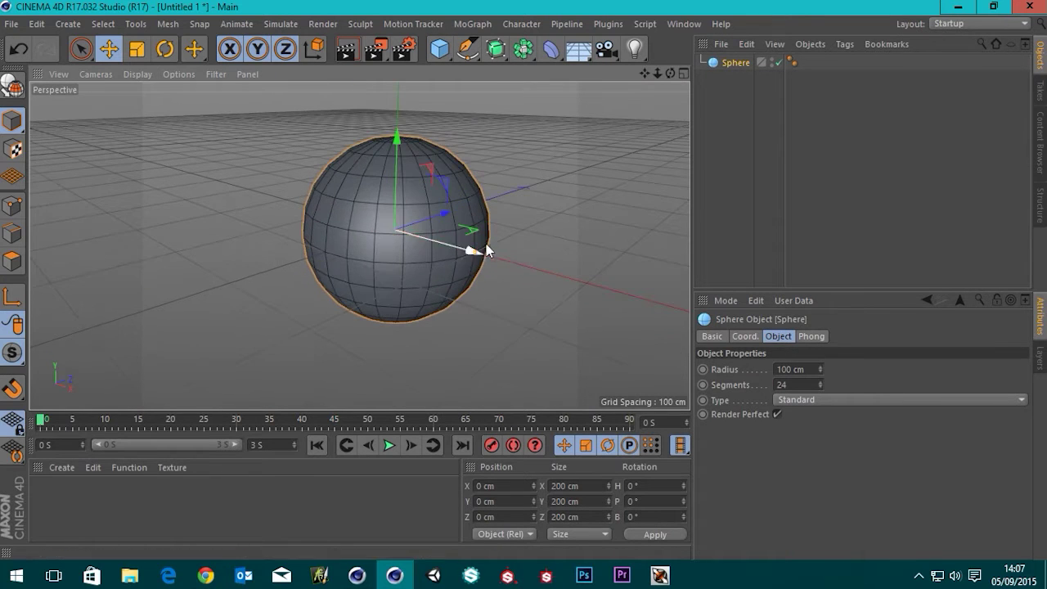
Set the sphere's segments to 36.
left_click(783, 385)
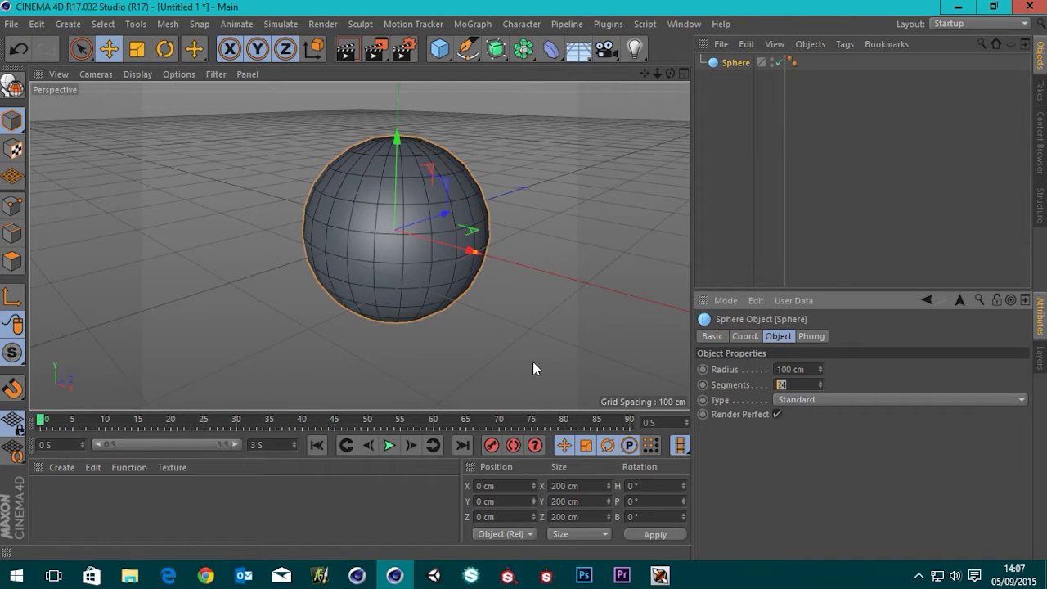
type("36")
key("Return")
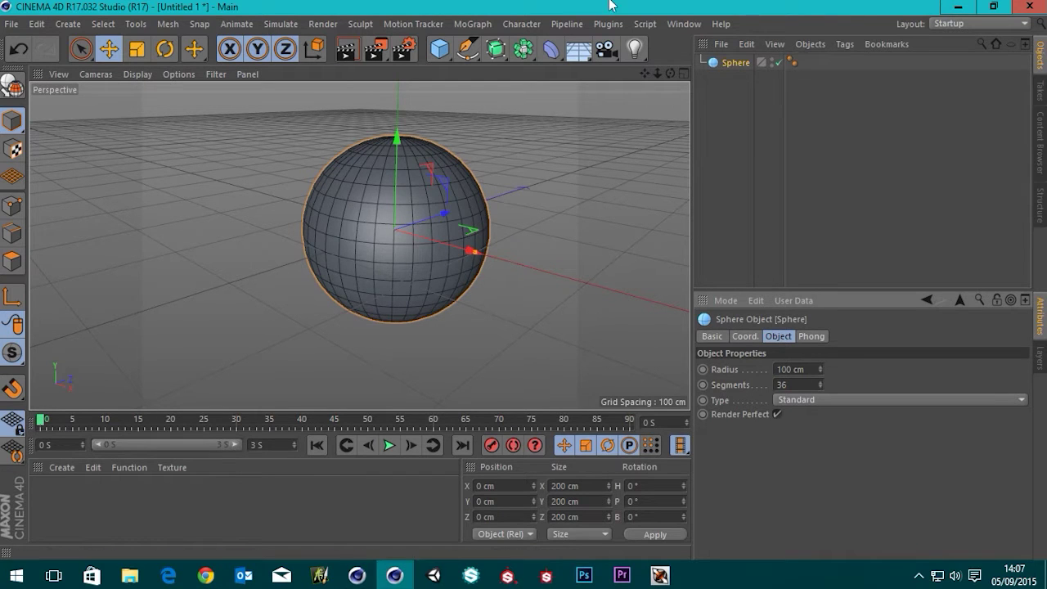
Switch to a full-size Top view of the sphere.
middle_click(493, 201)
middle_click(447, 158)
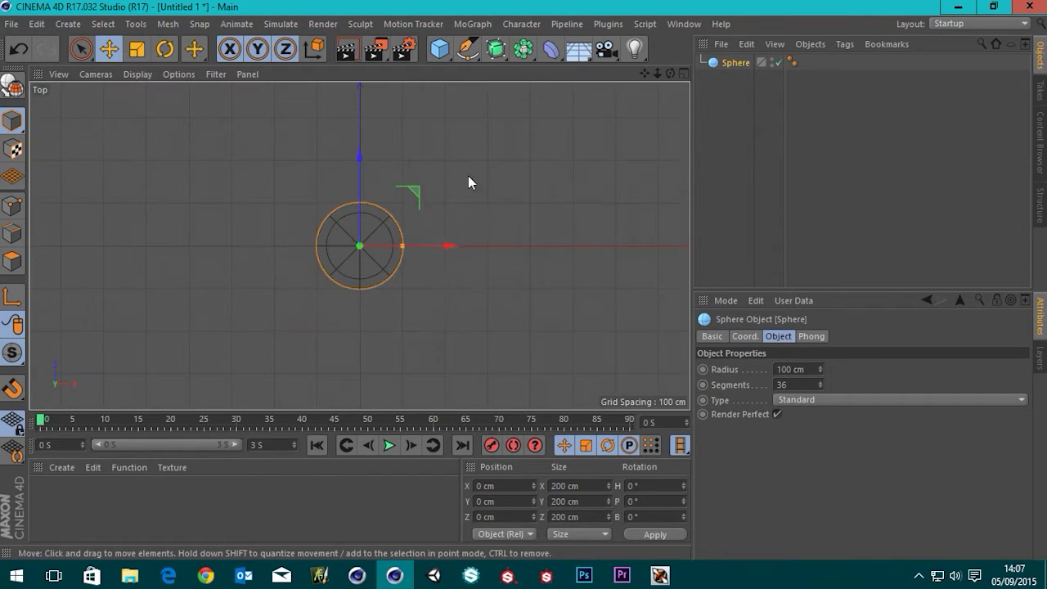
scroll(319, 225, "up", 5)
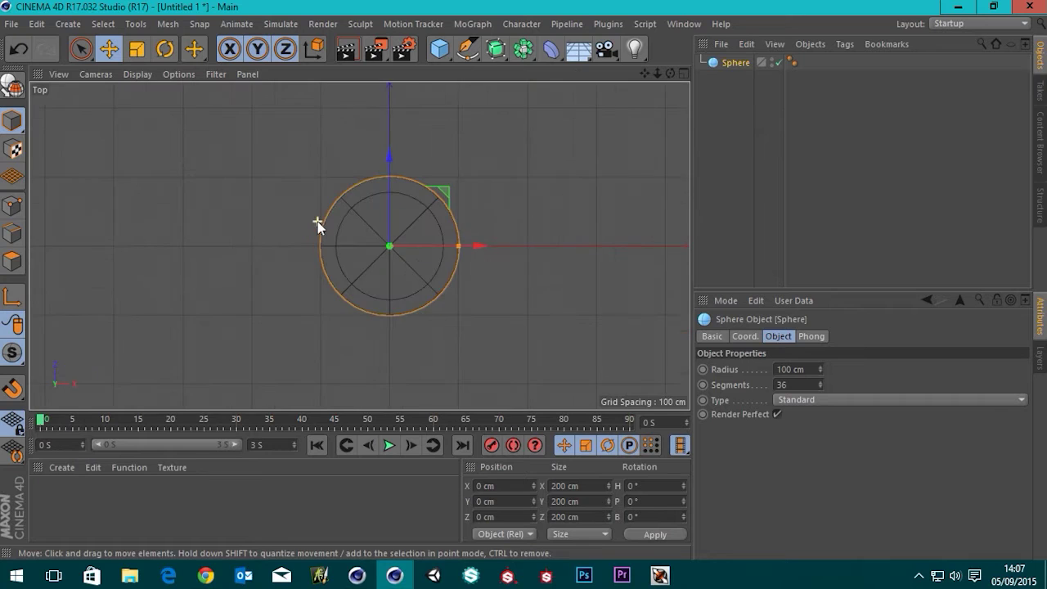
Try Gouraud Shading with and without lines in the Top view, with both Wireframe and Isoparms options.
left_click(136, 73)
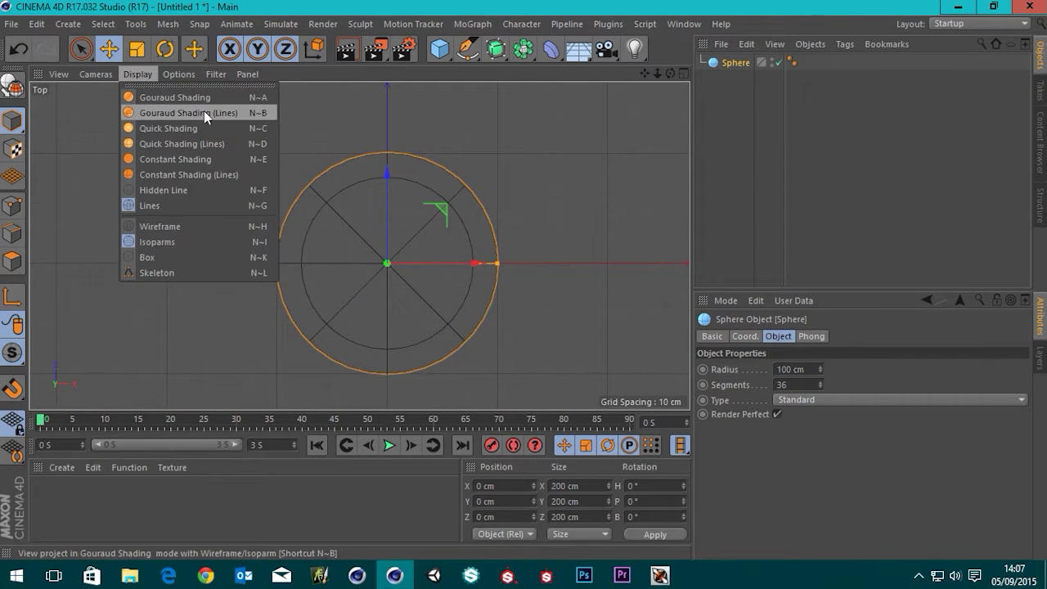
left_click(204, 111)
left_click(134, 74)
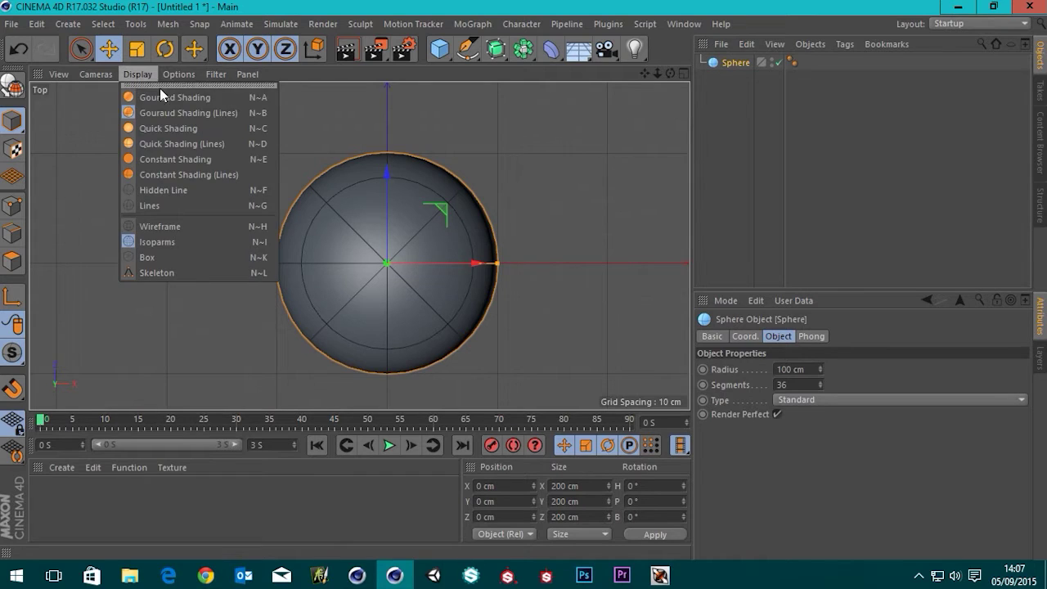
left_click(164, 93)
left_click(139, 74)
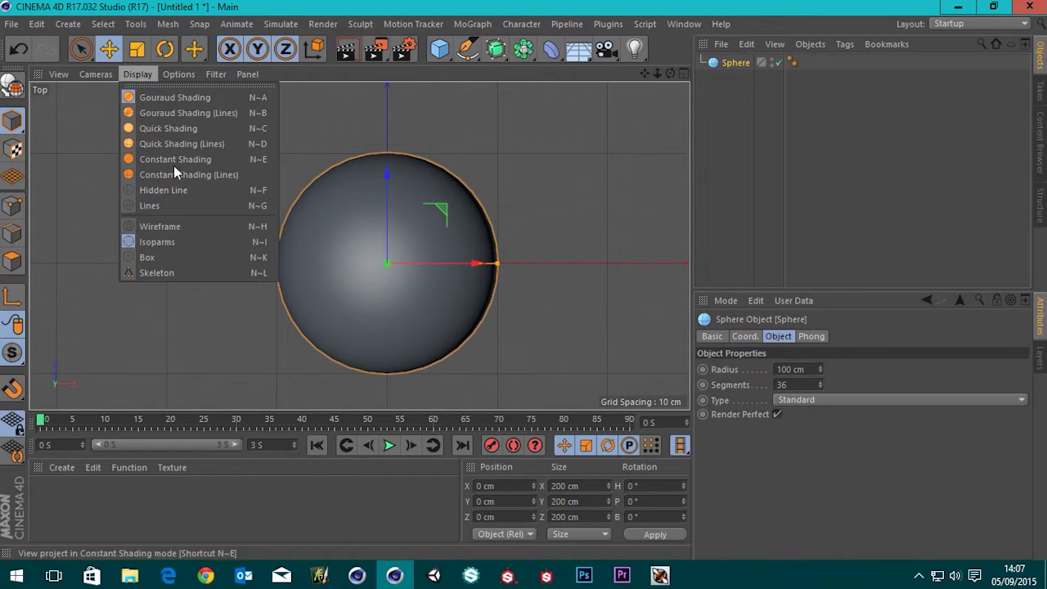
left_click(163, 225)
left_click(140, 74)
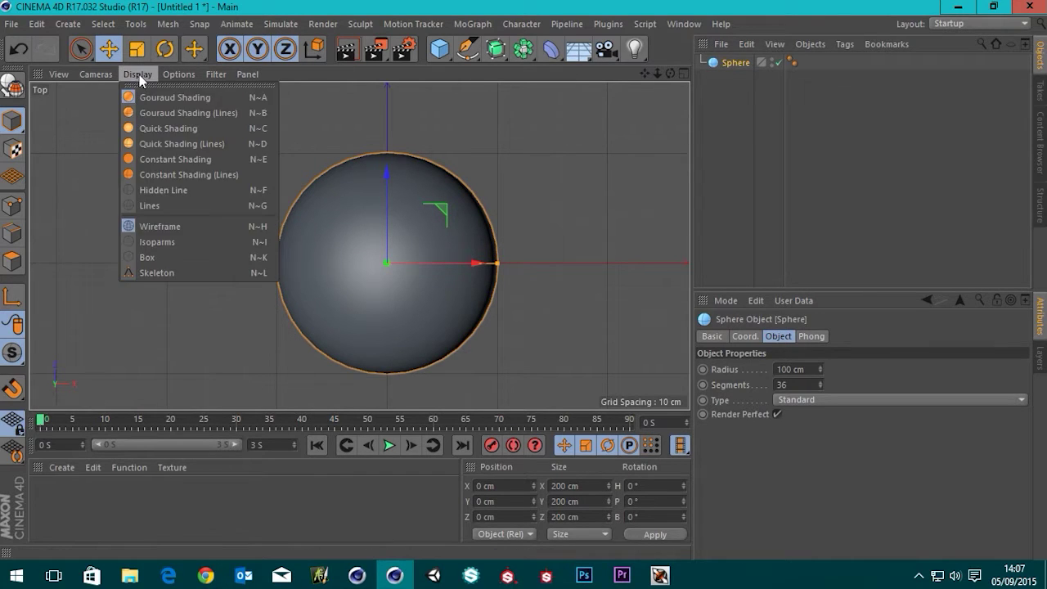
left_click(173, 237)
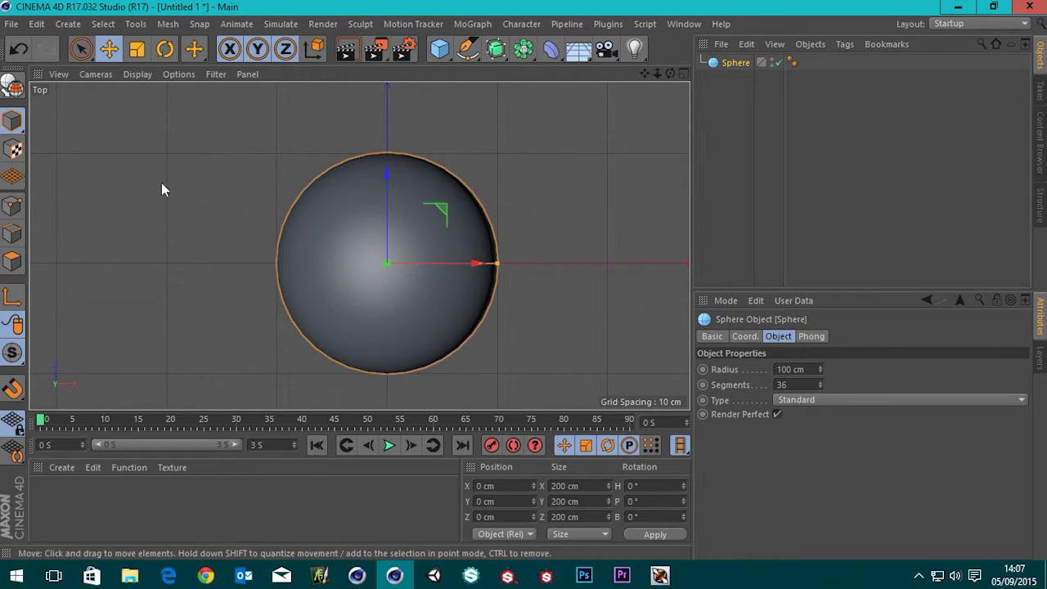
Set the Top view's display to Lines with Wireframe so the sphere's polygon mesh is drawn.
left_click(137, 75)
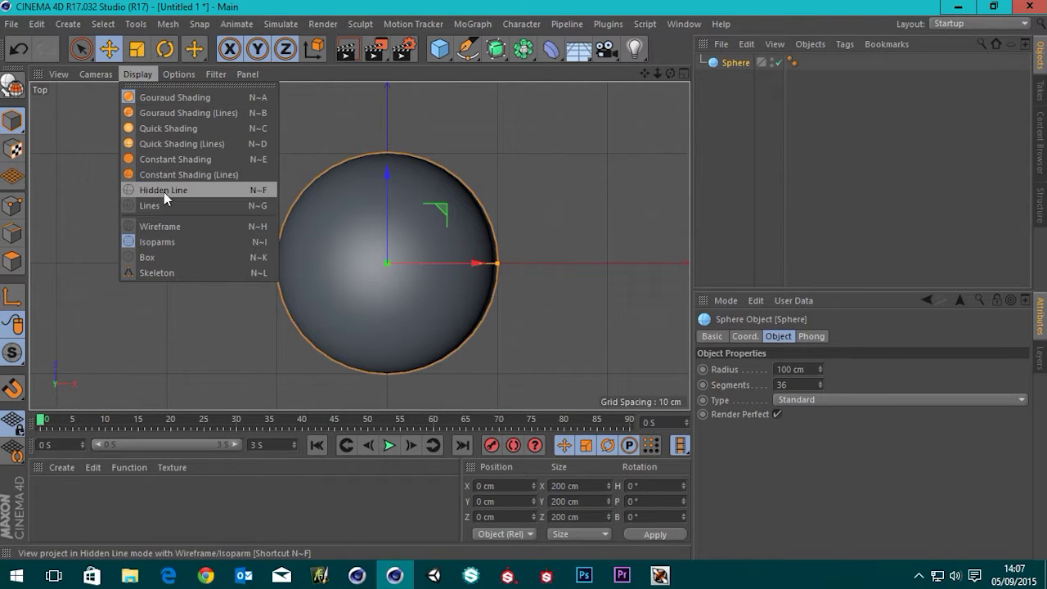
left_click(158, 206)
left_click(151, 74)
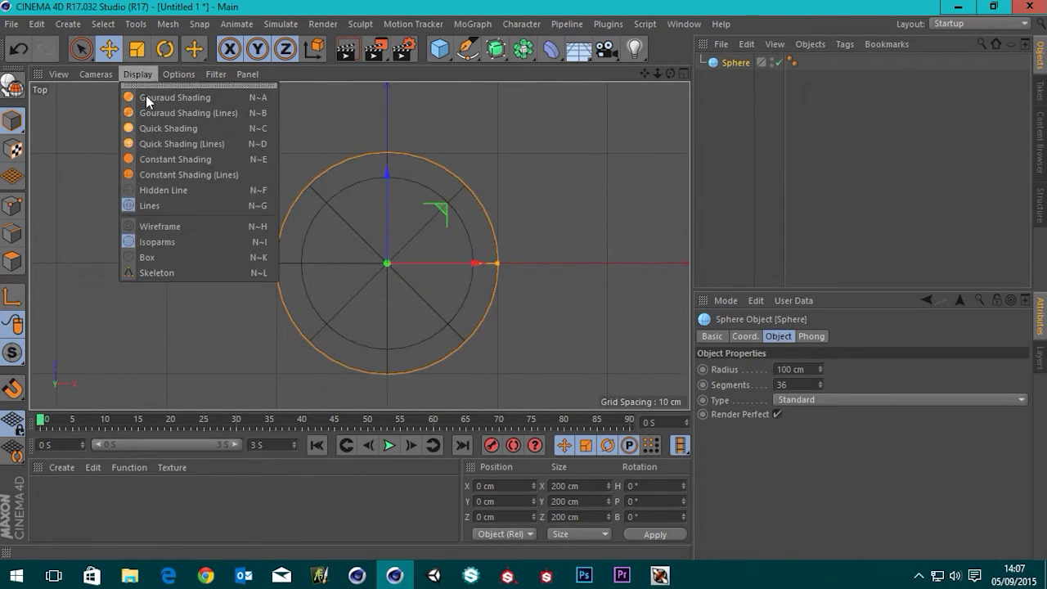
left_click(169, 220)
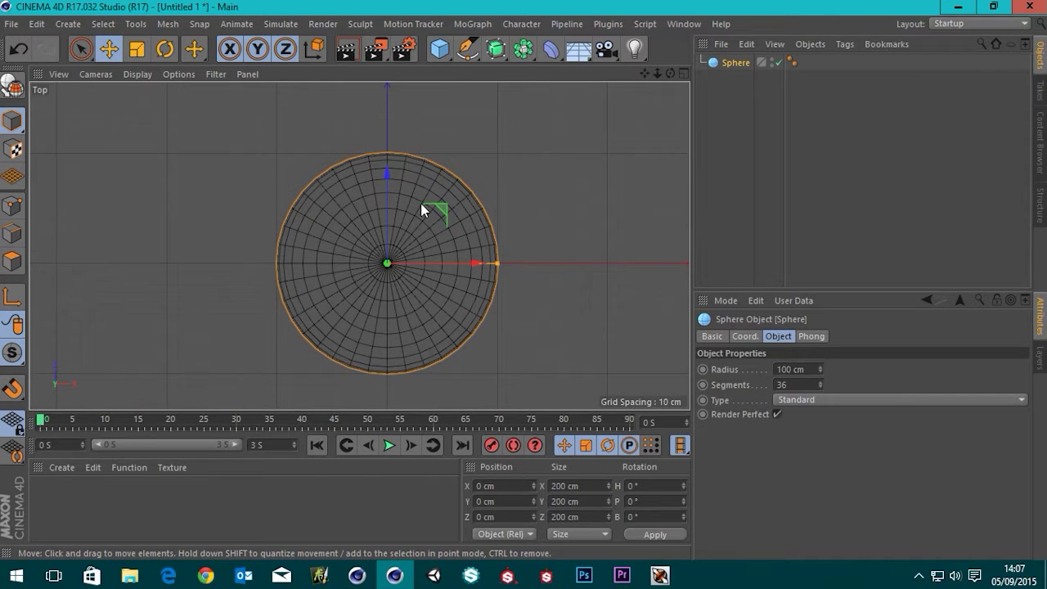
Examine the sphere's mesh in the Top and Perspective views and check its radius setting.
scroll(434, 201, "up", 2)
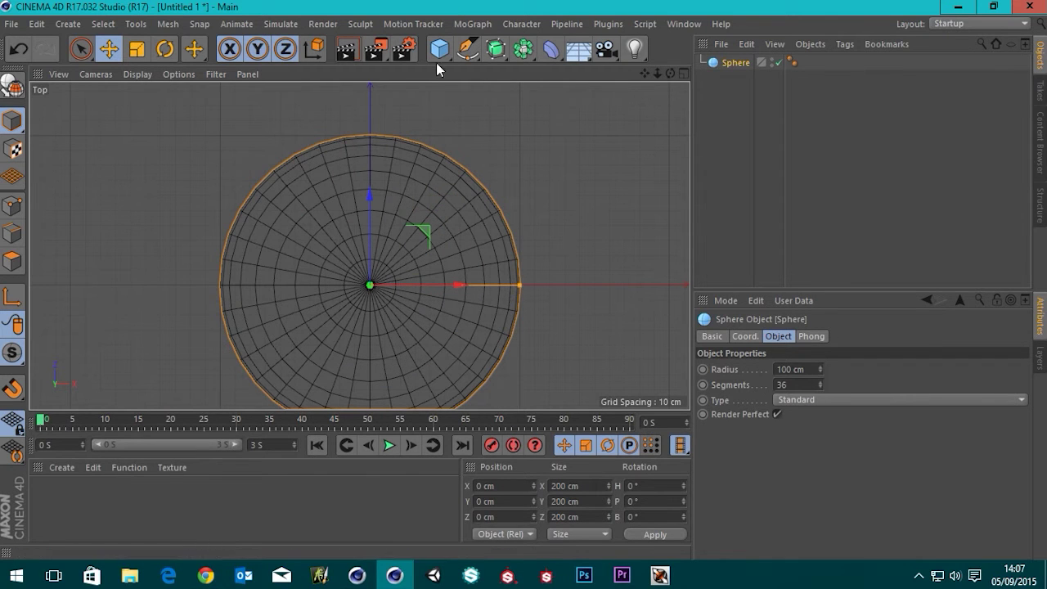
scroll(405, 342, "down", 2)
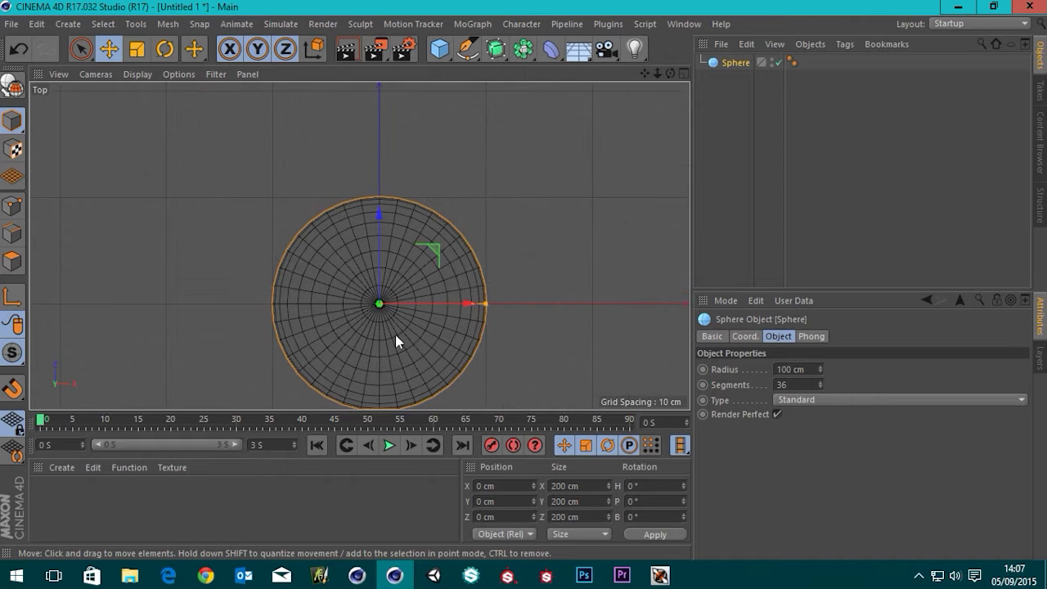
middle_click_drag(395, 335, 398, 258, "alt")
middle_click(399, 258)
middle_click(250, 162)
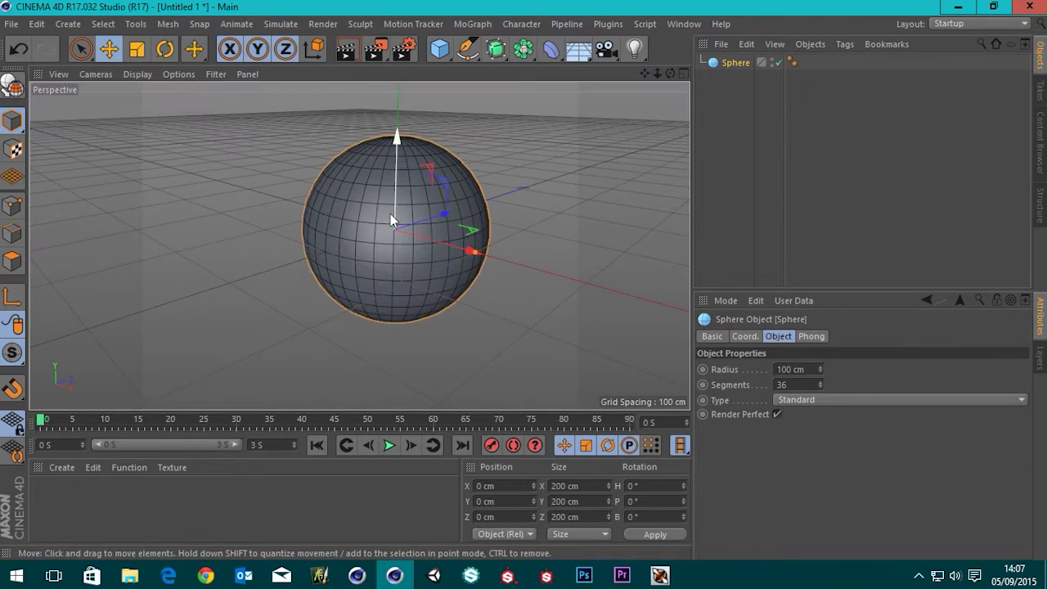
scroll(390, 213, "up", 3)
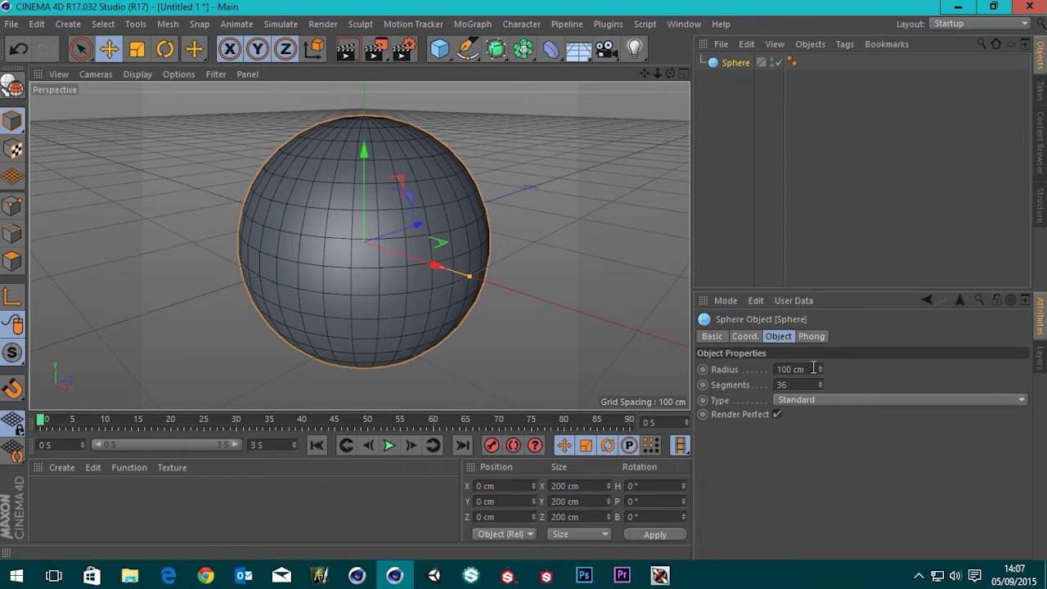
left_click_drag(813, 368, 754, 365)
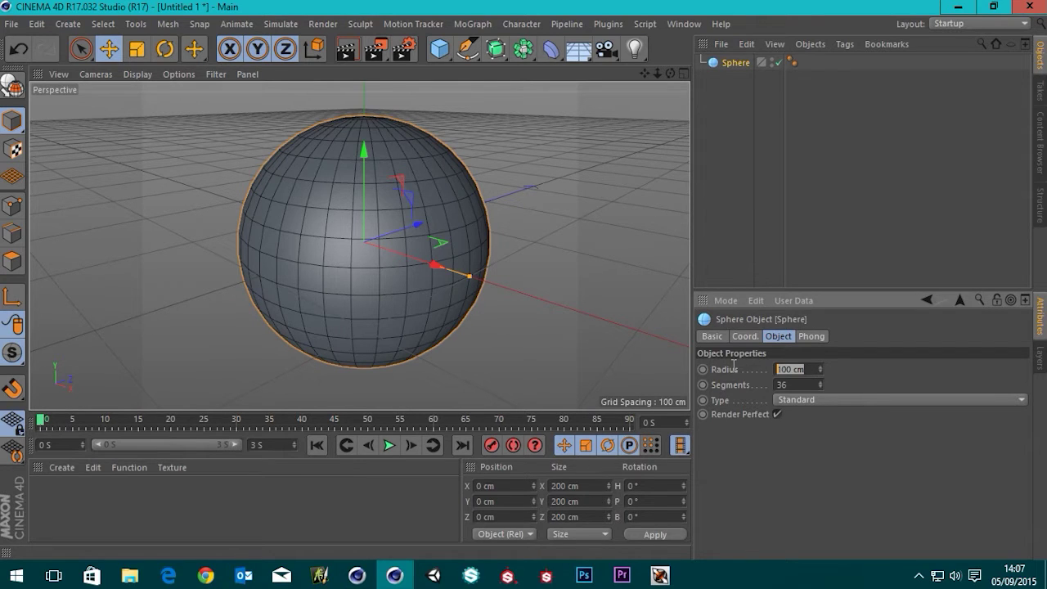
middle_click(333, 298)
scroll(509, 184, "up", 3)
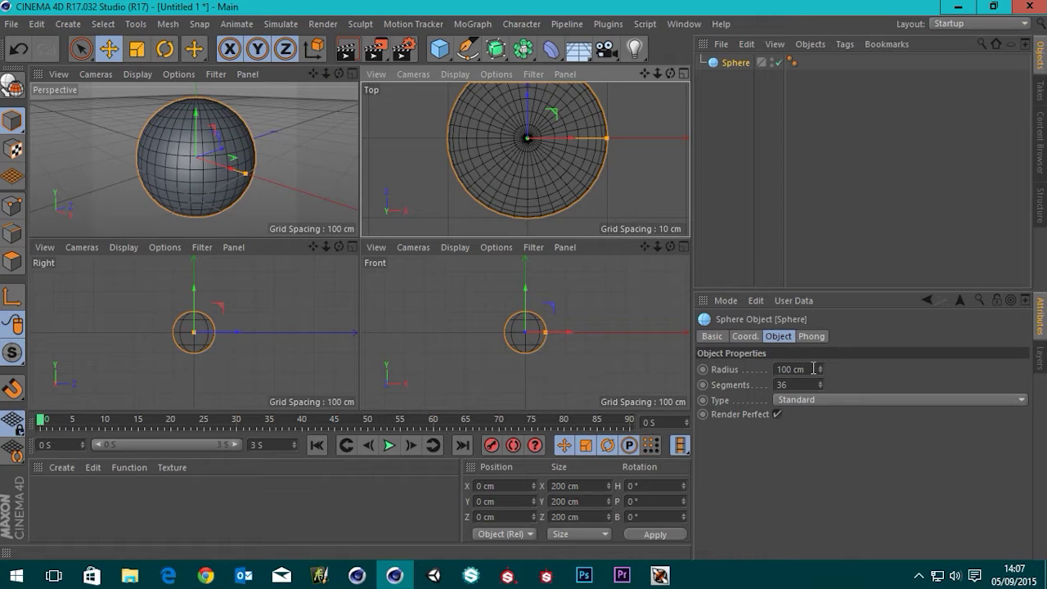
Compare the sphere's size with a temporary default cube in the Top view, and delete the cube.
left_click(439, 49)
middle_click(315, 152)
middle_click(315, 152)
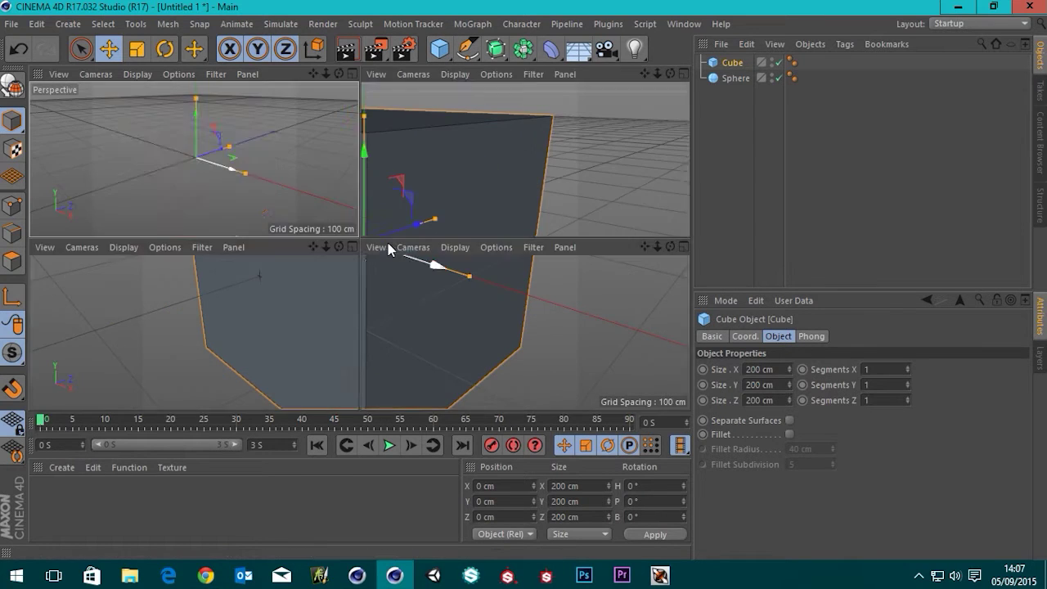
middle_click(503, 189)
scroll(435, 247, "down", 5)
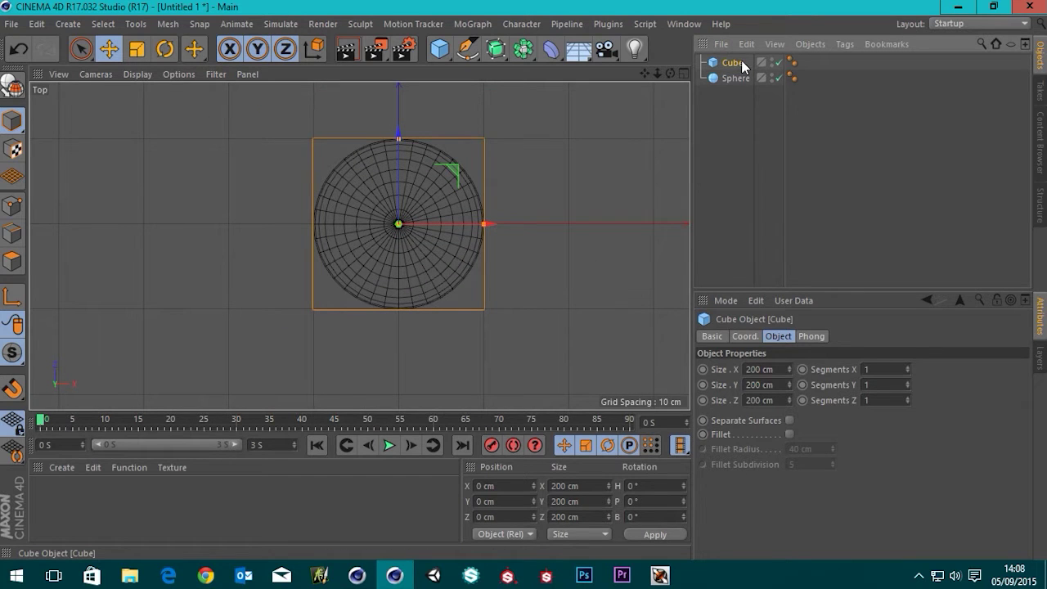
key("Delete")
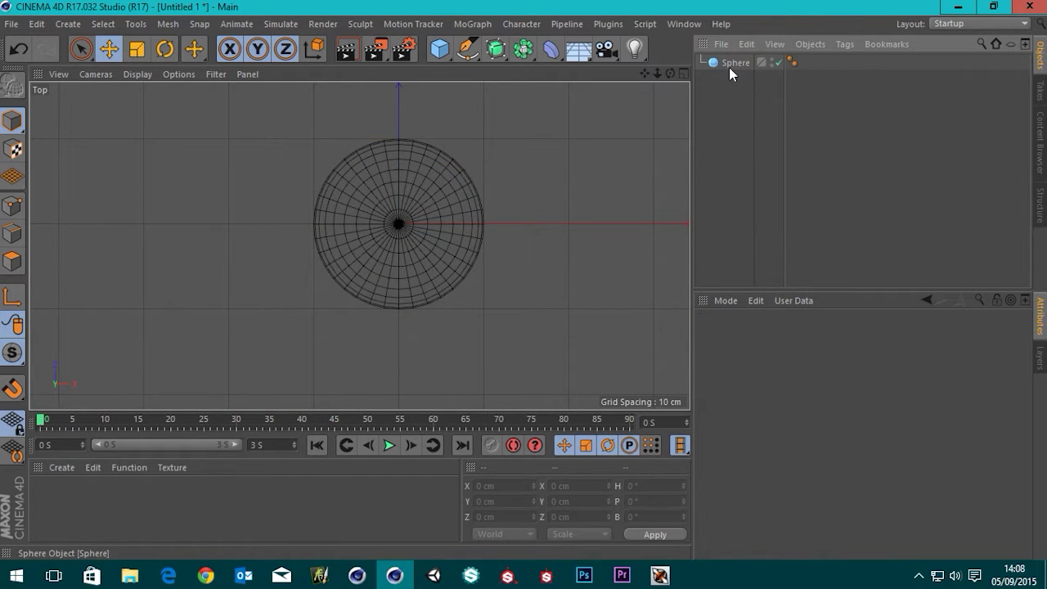
Try a radius of 250 cm on the sphere.
left_click(731, 63)
left_click(812, 368)
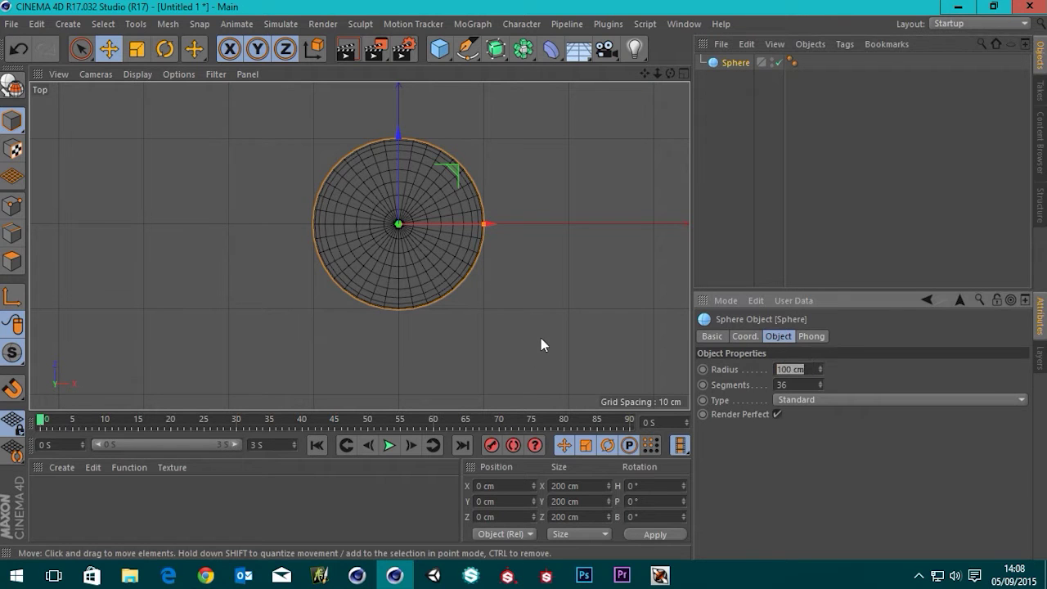
type("250")
key("Return")
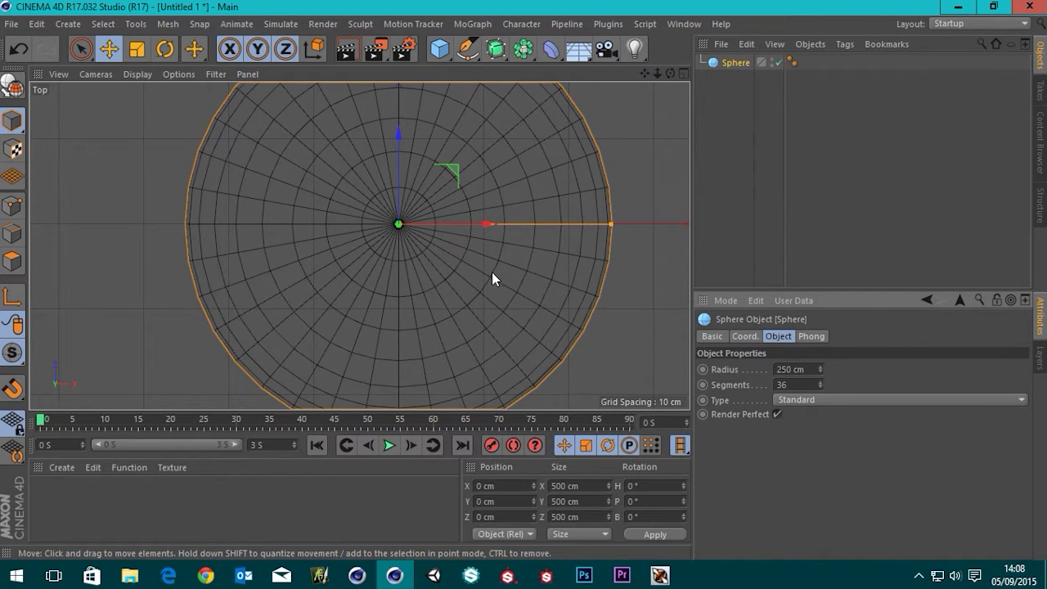
scroll(492, 278, "down", 1)
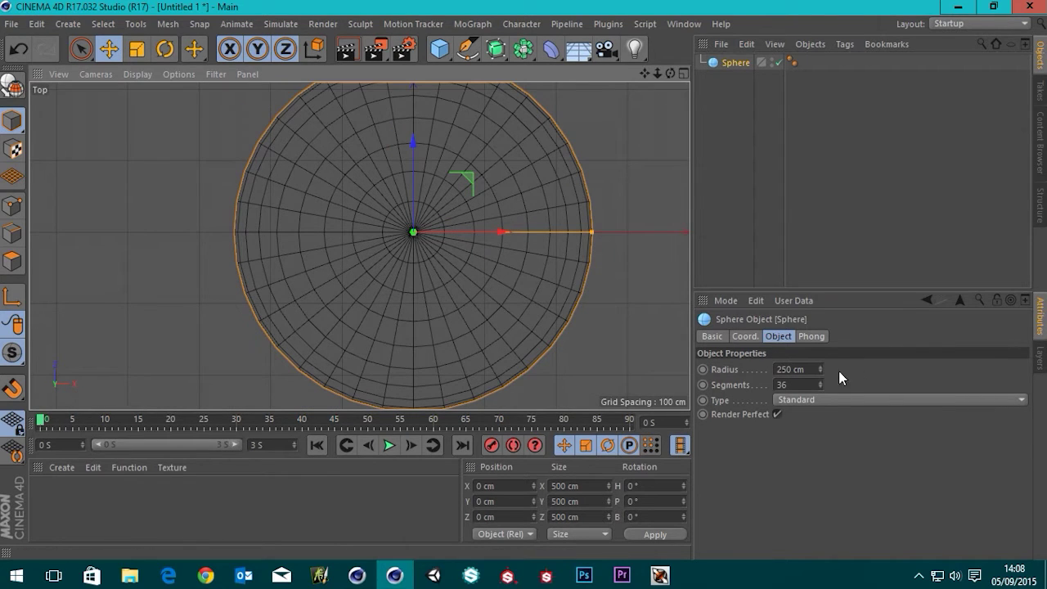
Set the sphere's radius to 300 cm.
left_click(810, 369)
type("30")
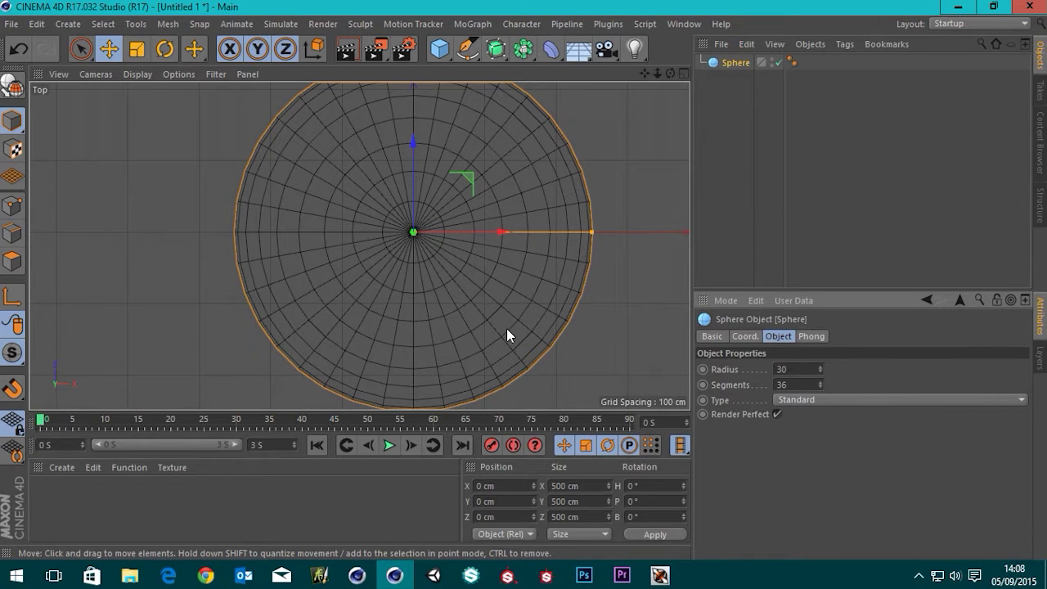
type("0")
key("Return")
scroll(346, 209, "down", 4)
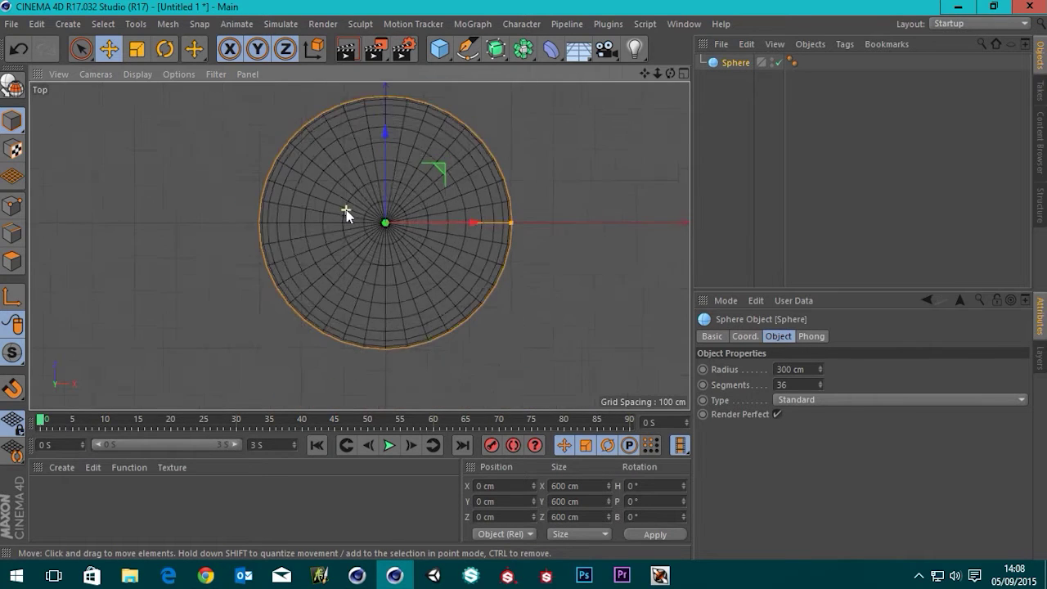
Convert the 300 cm sphere into an editable polygon object.
scroll(345, 200, "up", 2)
middle_click_drag(342, 183, 299, 213)
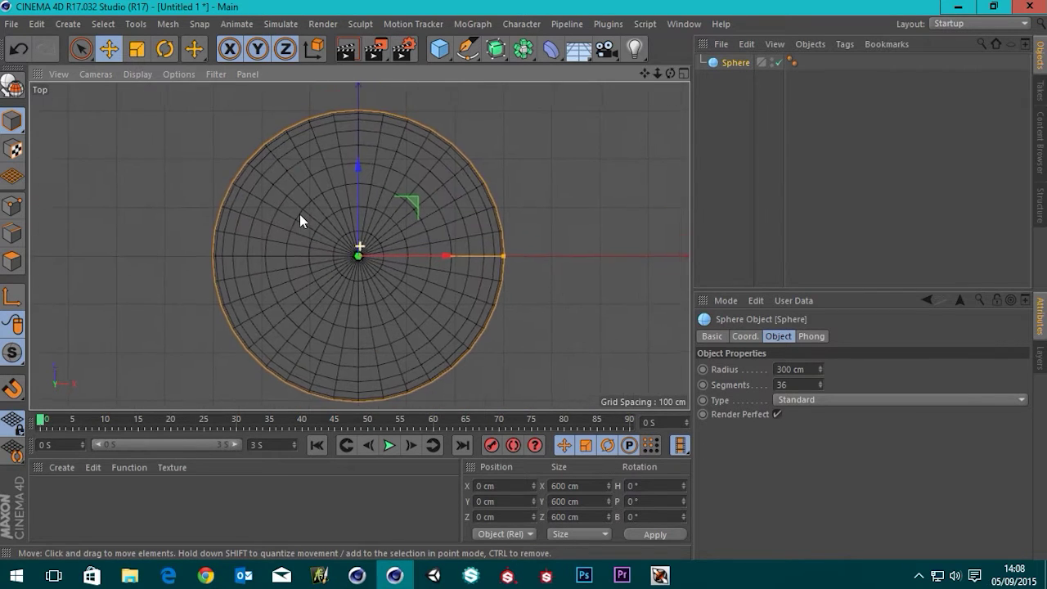
middle_click(298, 199)
middle_click(282, 168)
scroll(279, 185, "down", 8)
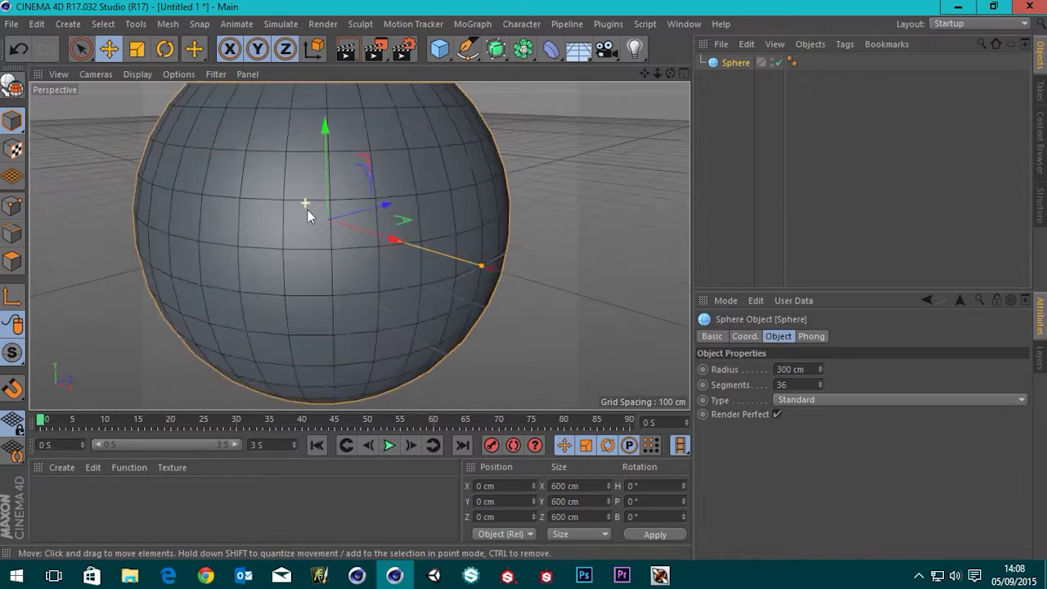
left_click_drag(330, 307, 425, 245, "alt")
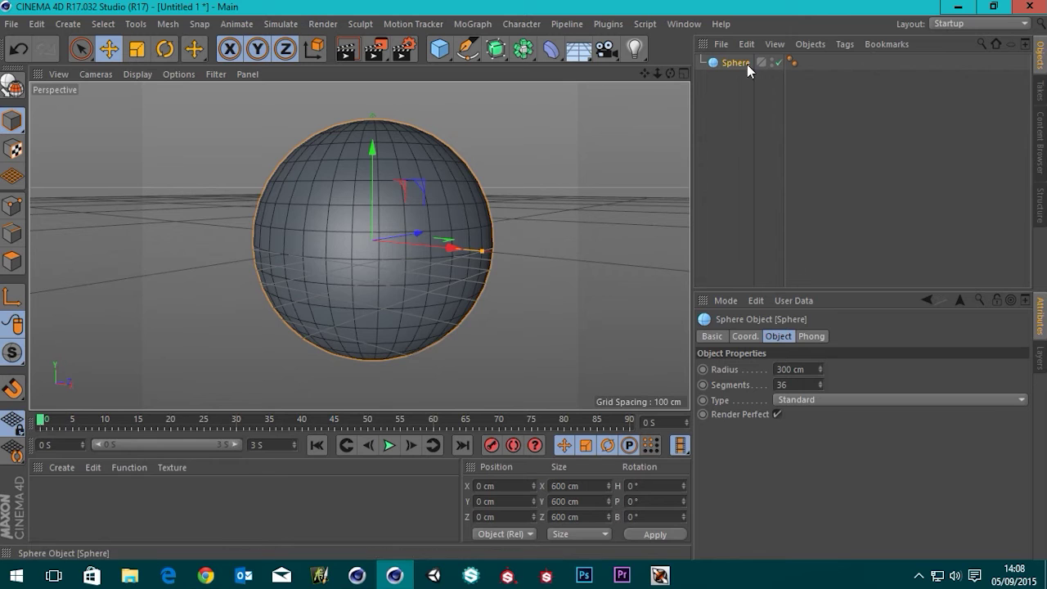
left_click(11, 85)
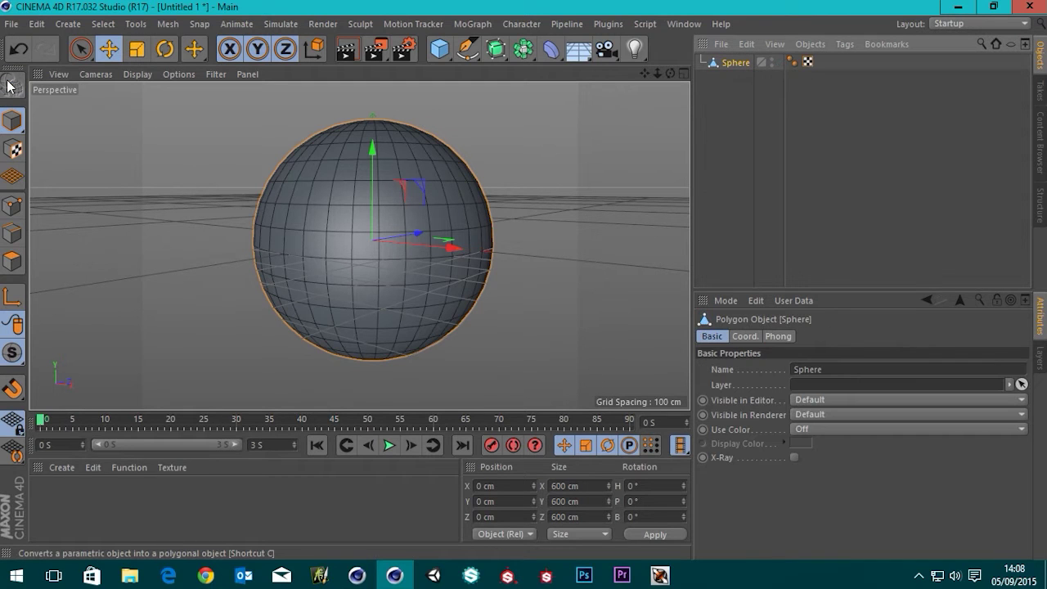
scroll(350, 211, "down", 2)
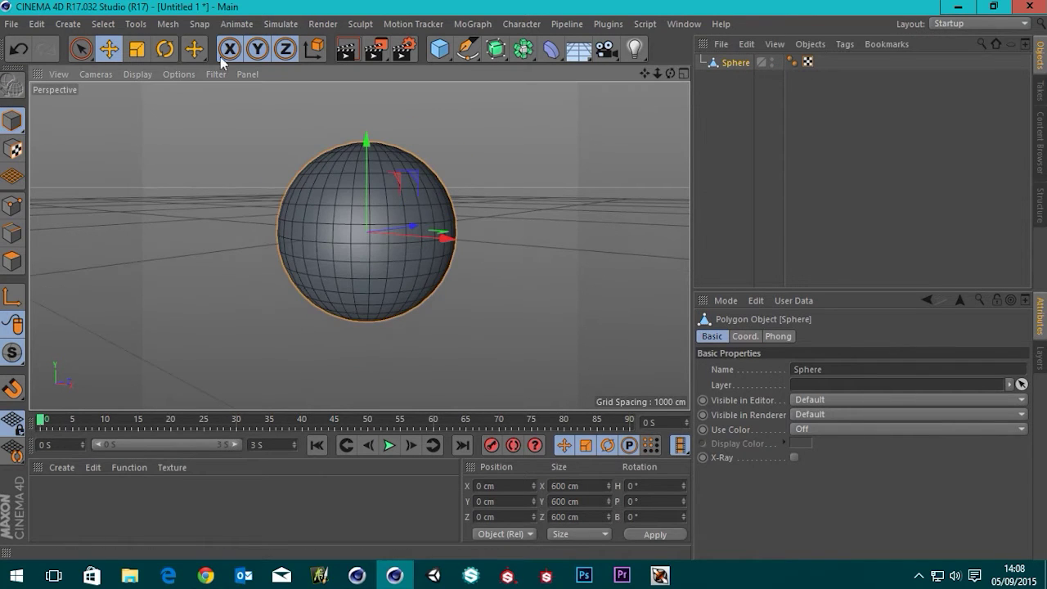
Set up Rectangle Selection for the sphere's points in the Right view, with Tolerant Selection on and Only Select Visible Elements off.
left_click(11, 206)
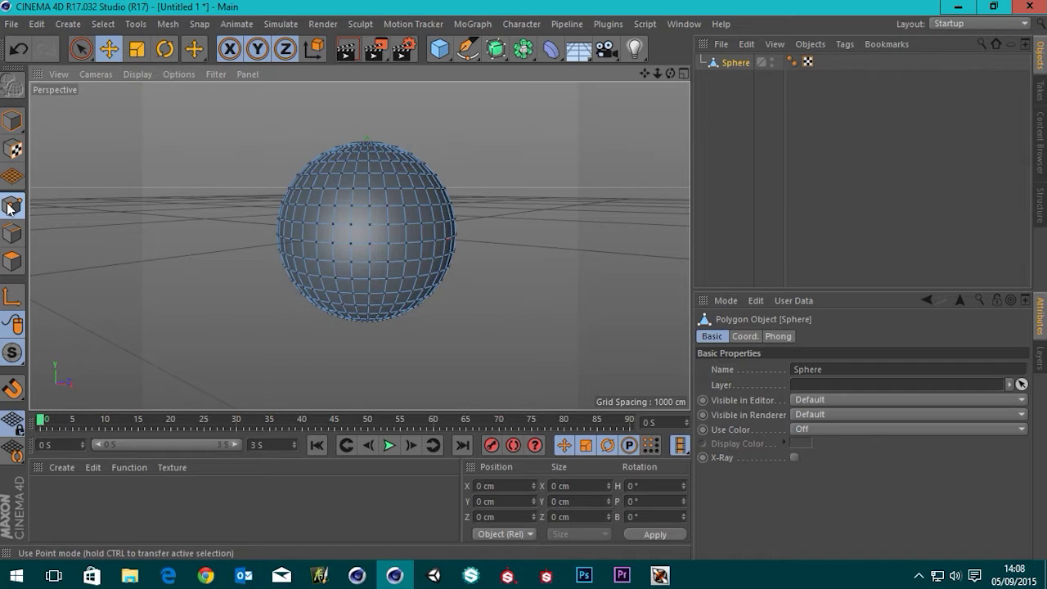
left_click(94, 53)
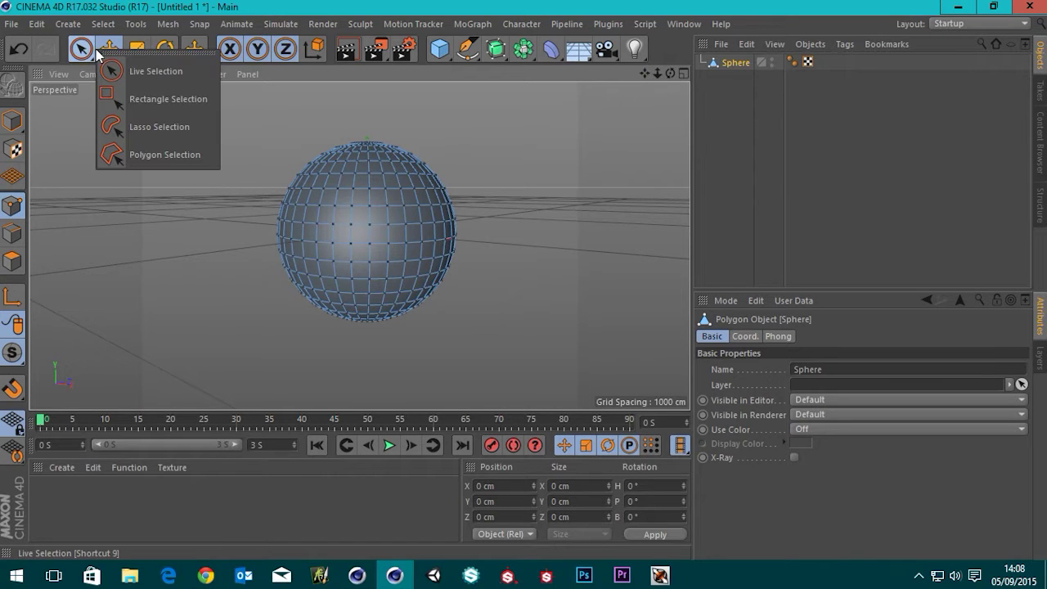
left_click(161, 99)
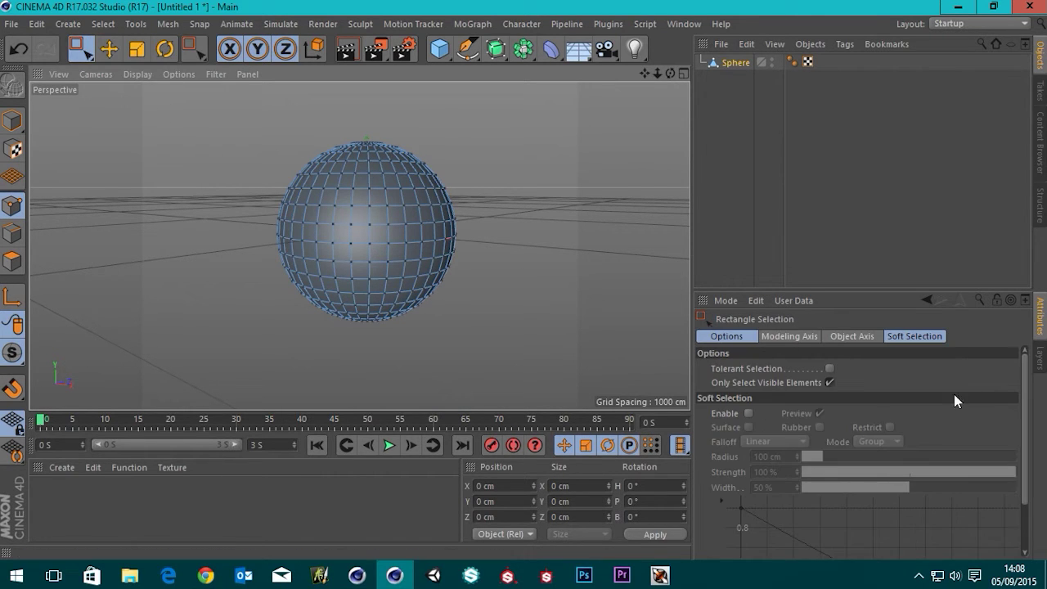
left_click(829, 382)
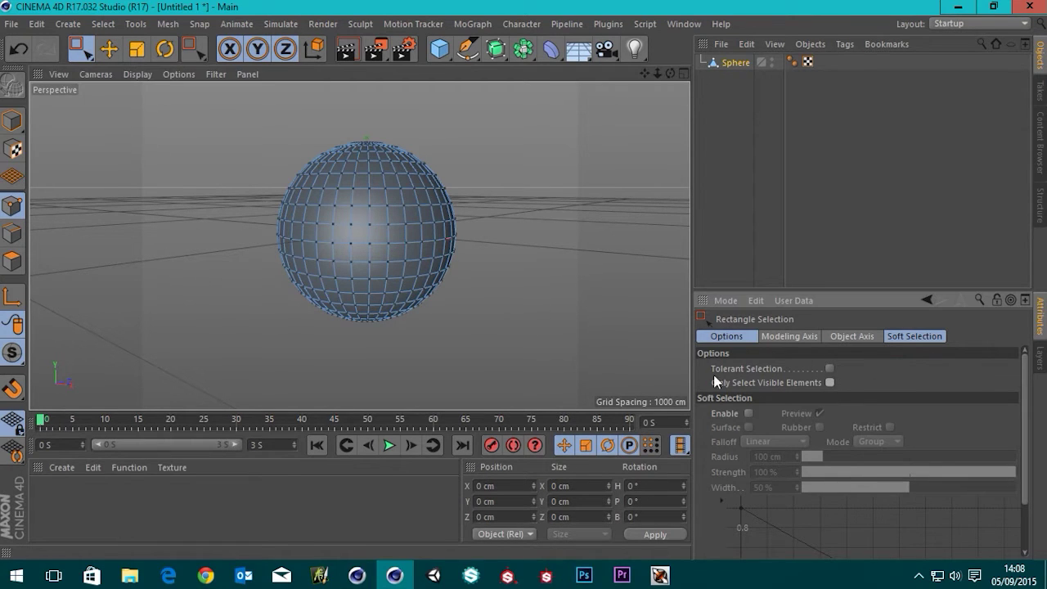
middle_click(521, 235)
middle_click(292, 332)
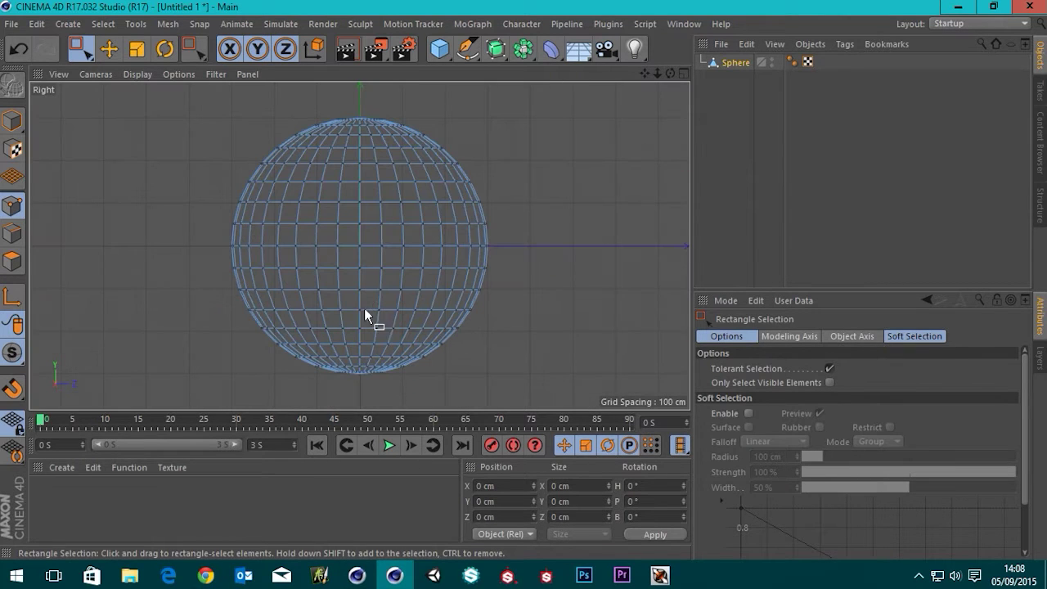
Delete all the sphere's points below the equator to leave an open dome.
left_click_drag(228, 265, 545, 397)
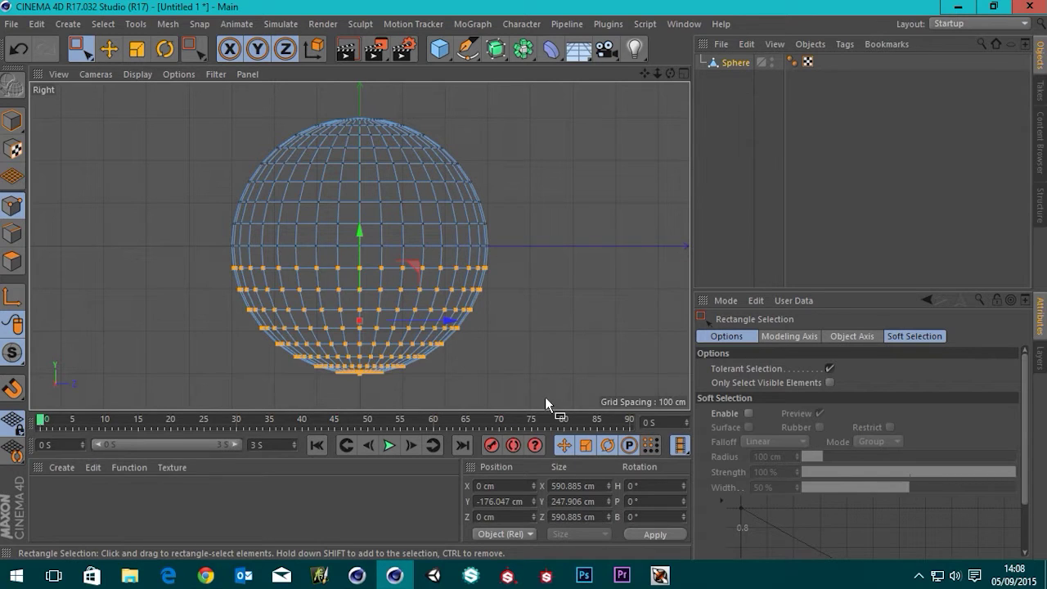
key("Delete")
middle_click(471, 277)
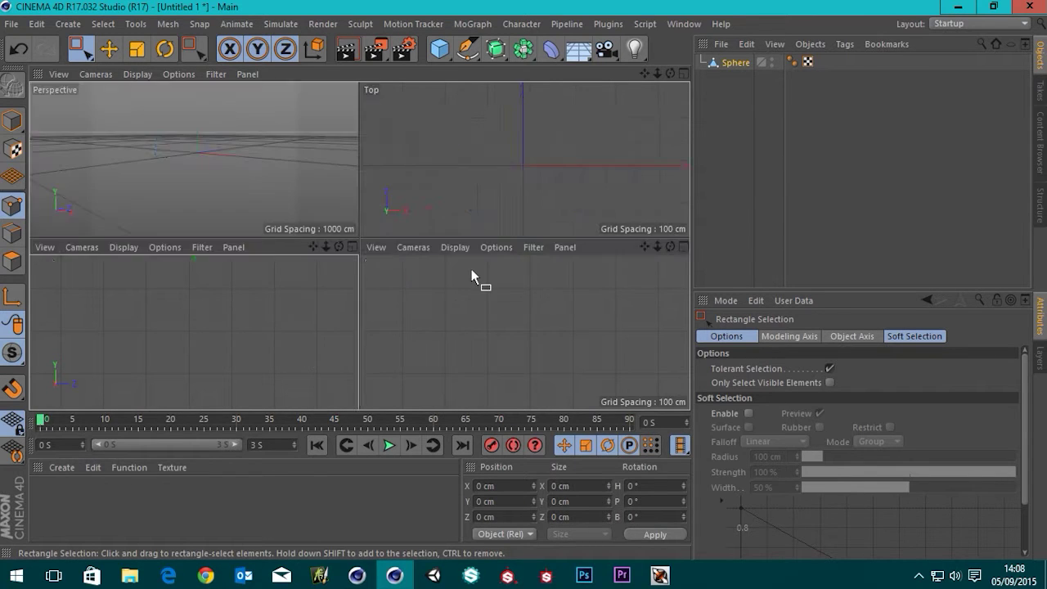
middle_click(257, 151)
scroll(428, 160, "up", 4)
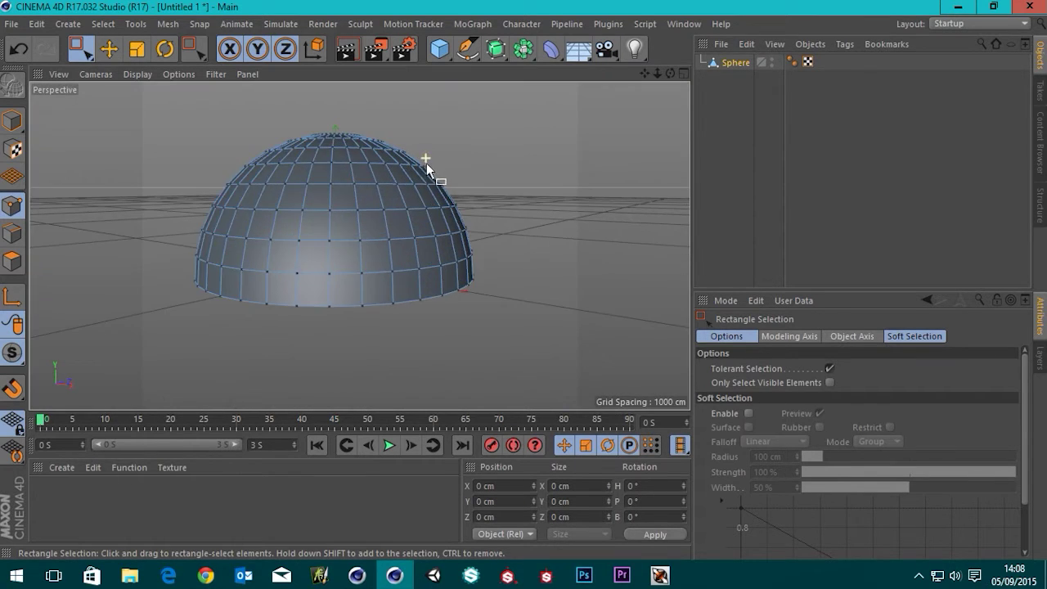
left_click_drag(373, 164, 378, 211, "alt")
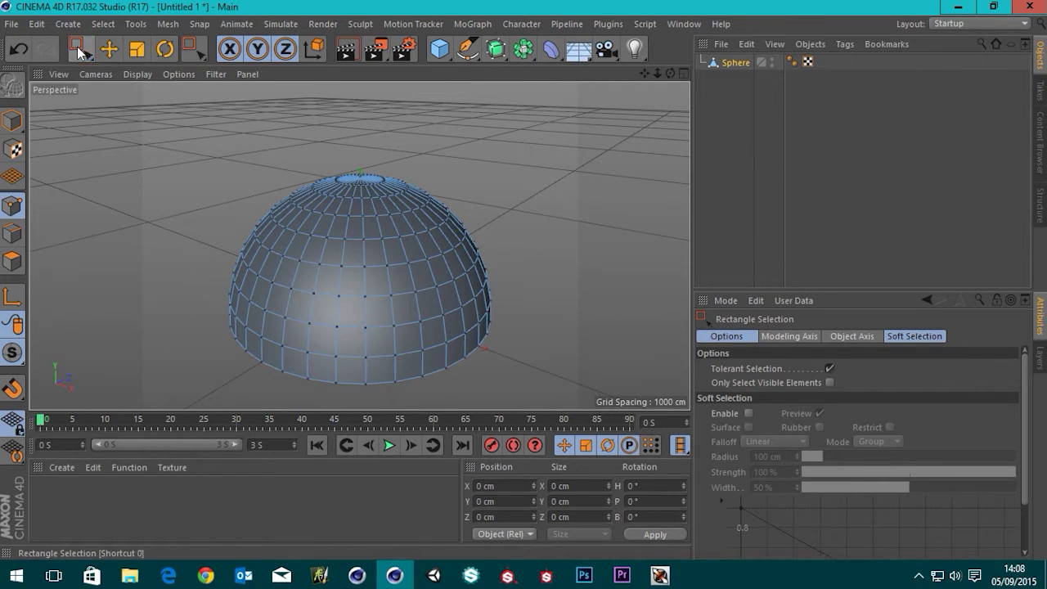
Change from point to polygon editing on the dome and activate Loop Selection.
left_click_drag(79, 49, 131, 72)
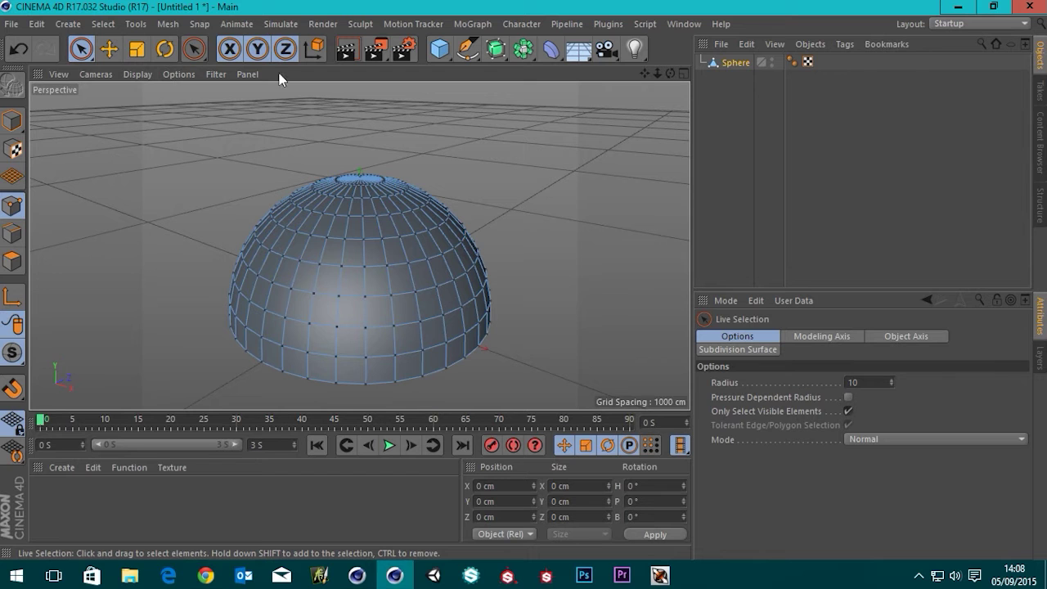
scroll(368, 245, "up", 4)
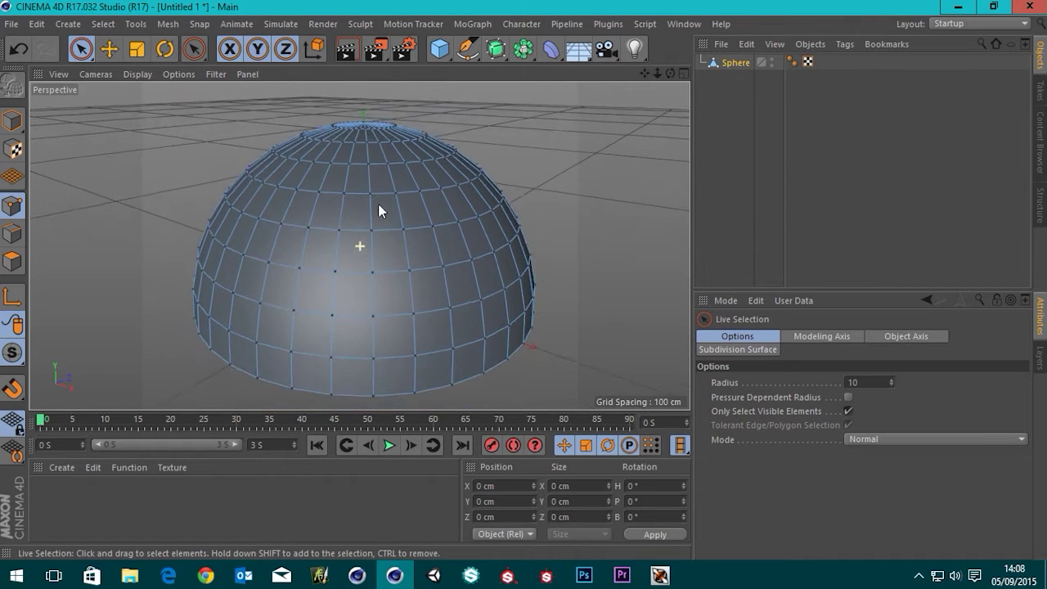
left_click(13, 262)
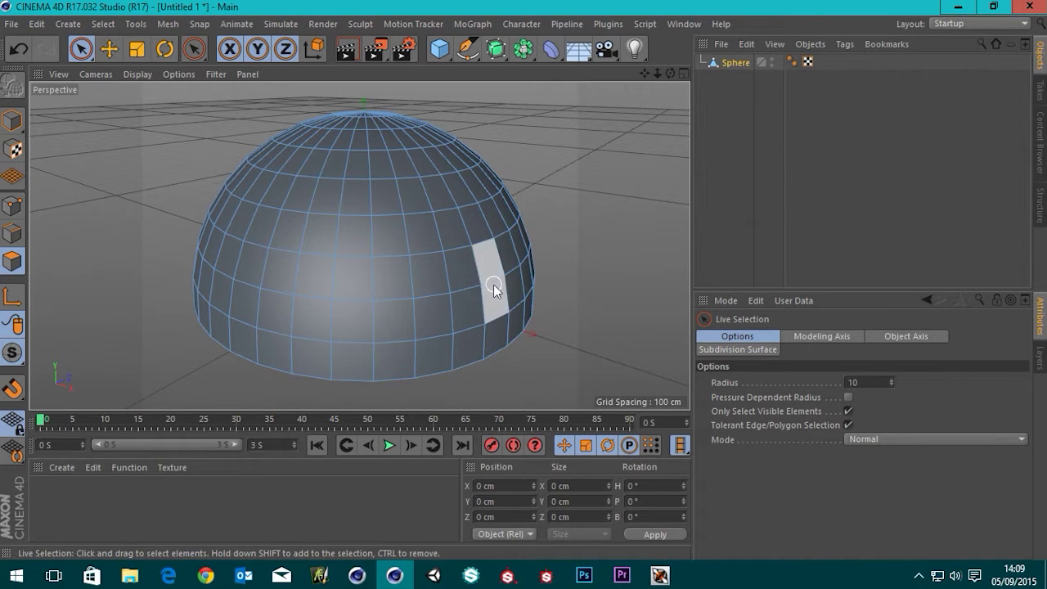
left_click(100, 26)
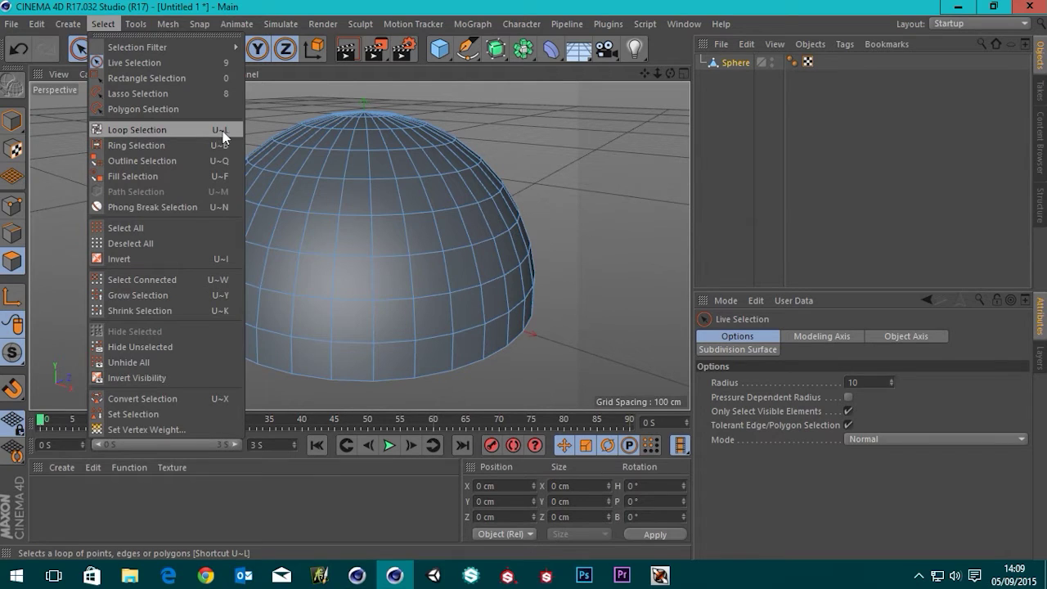
left_click(396, 4)
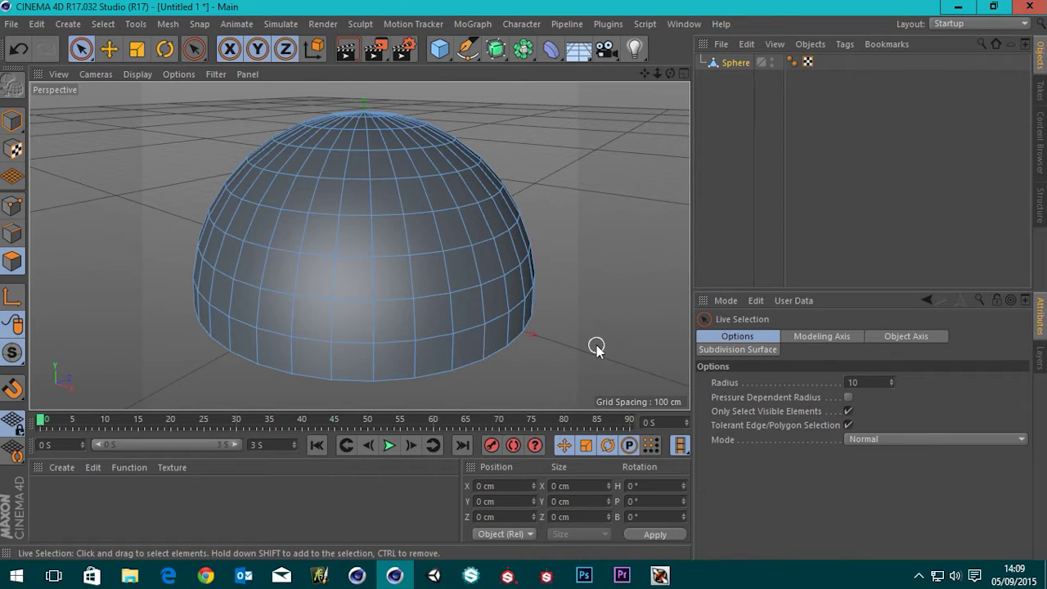
key("u")
key("l")
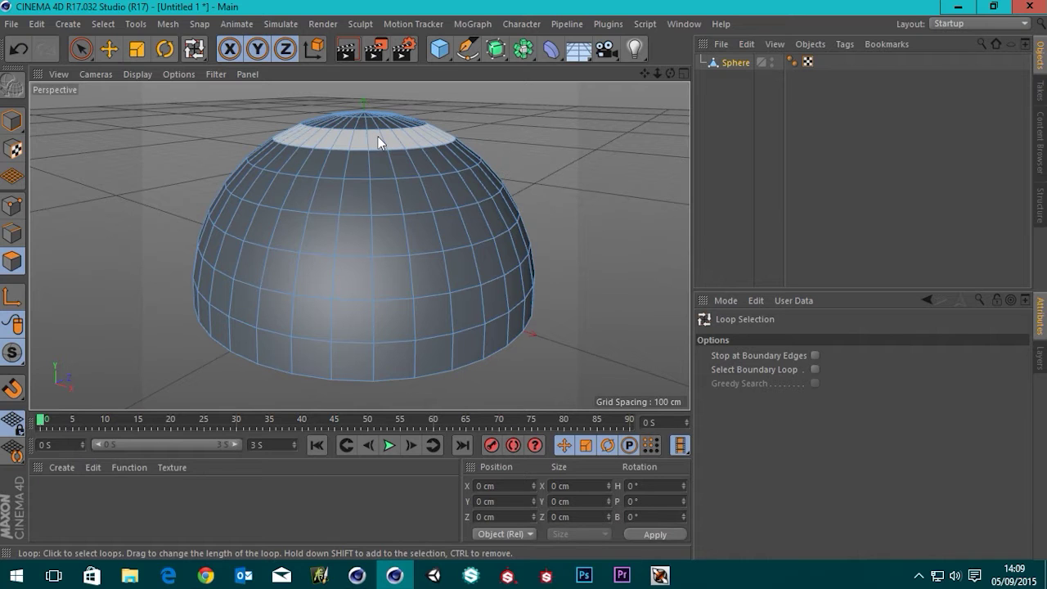
Loop-select every second vertical strip of polygons, from rim to crown, all the way around the dome.
scroll(384, 159, "down", 3)
left_click_drag(359, 246, 432, 302, "alt")
middle_click_drag(305, 255, 392, 243, "alt")
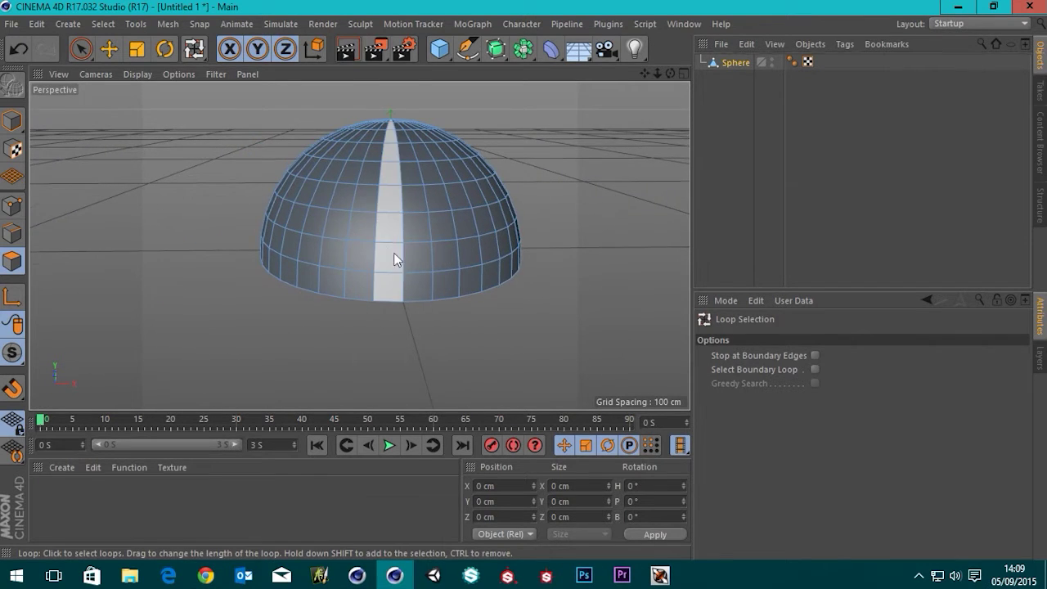
left_click_drag(391, 251, 608, 232, "alt")
middle_click_drag(296, 280, 508, 269, "alt")
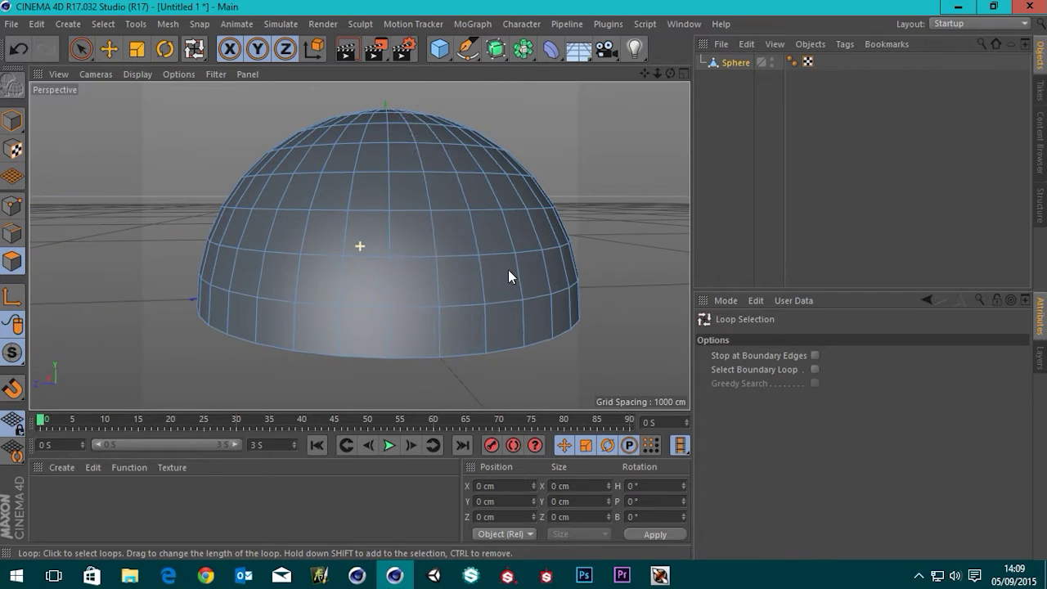
left_click(372, 297)
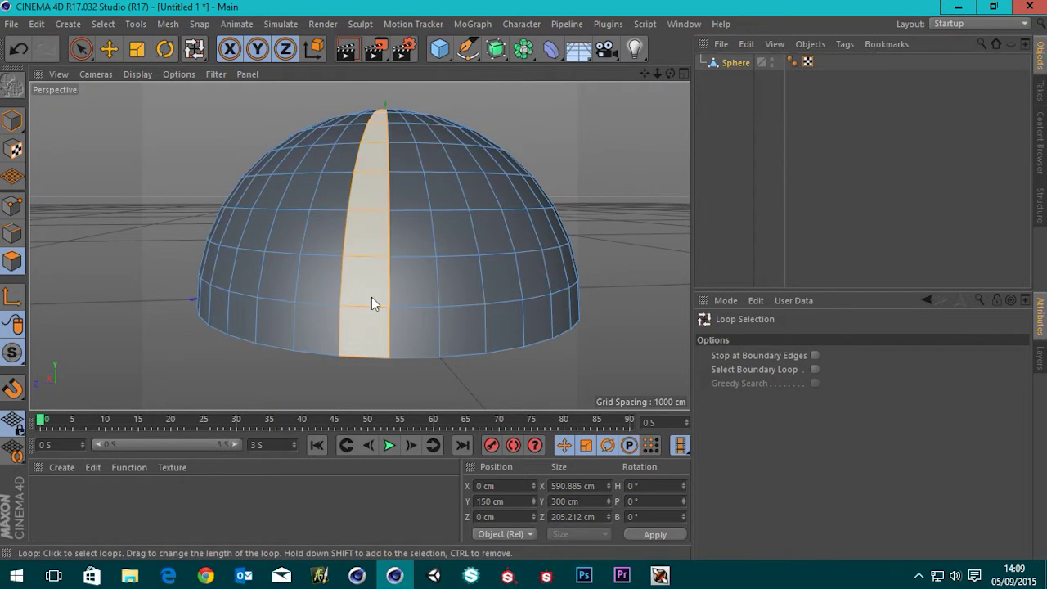
left_click(461, 292, "shift")
left_click_drag(525, 277, 385, 270, "alt")
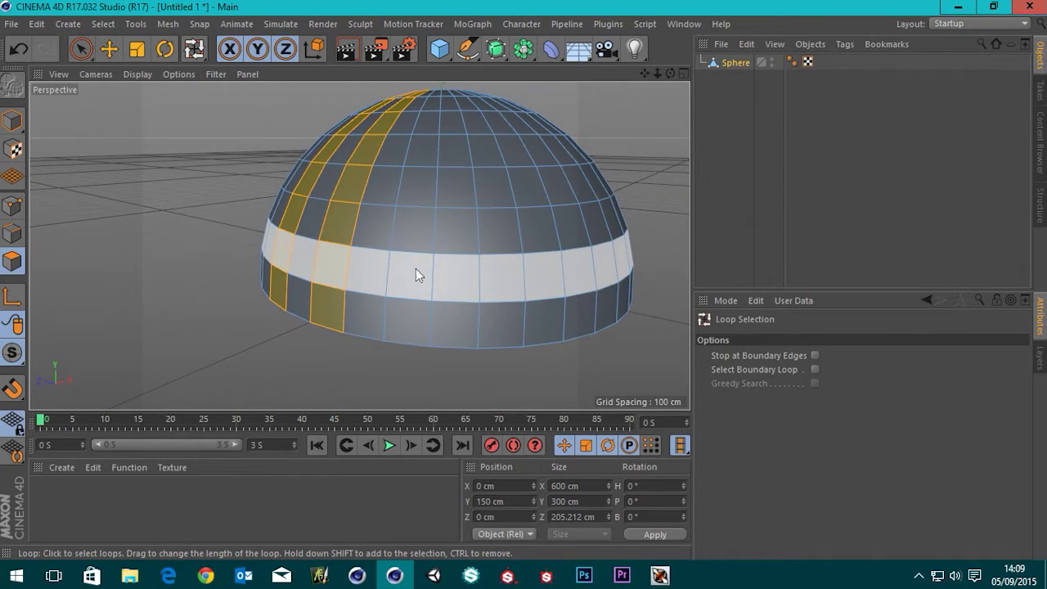
left_click(414, 258, "shift")
left_click(502, 251, "shift")
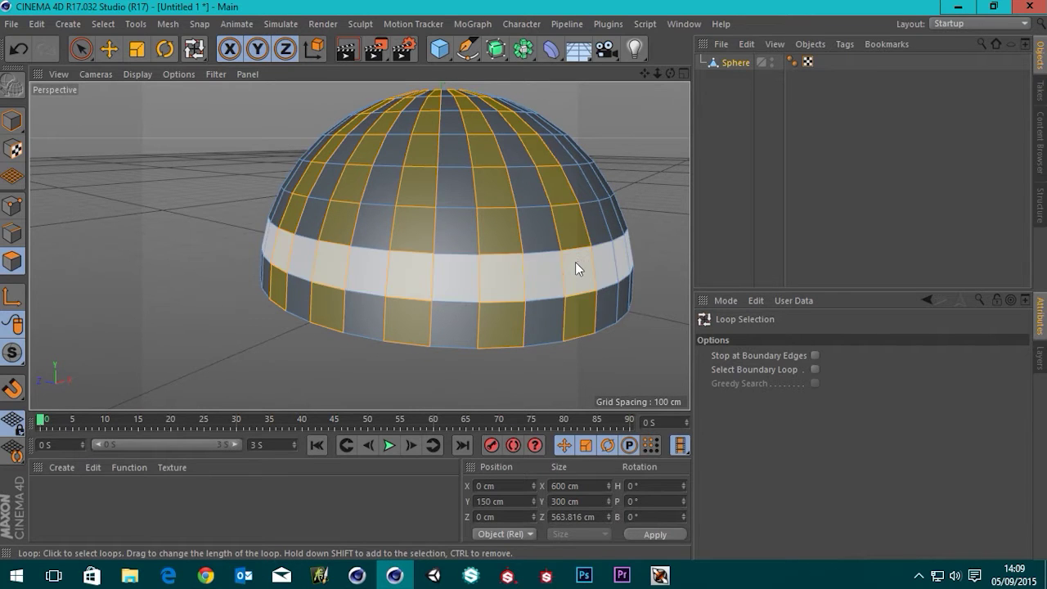
left_click_drag(575, 248, 317, 246, "alt")
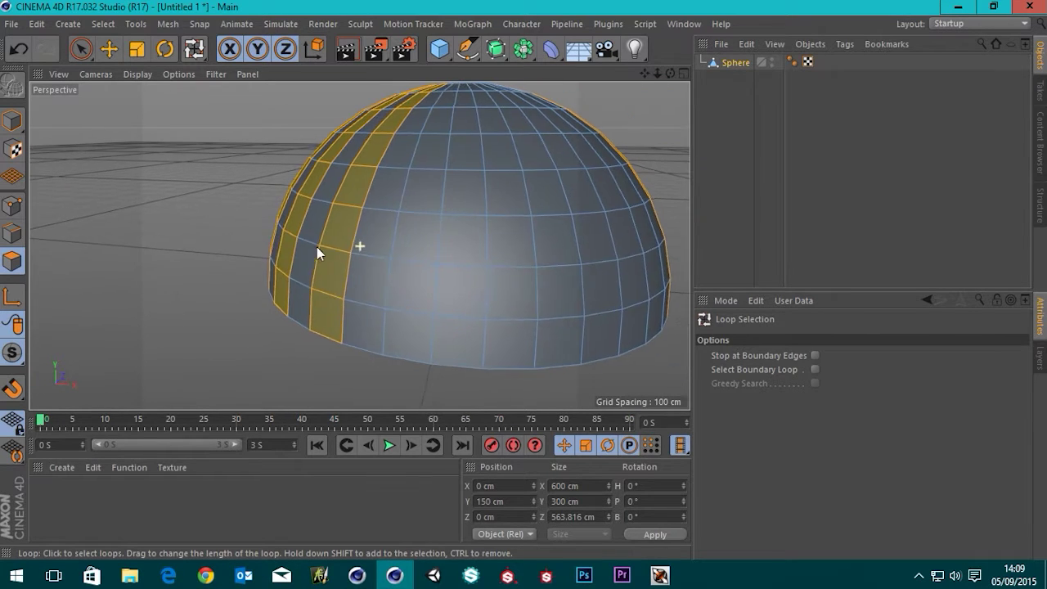
left_click(423, 260, "shift")
left_click(522, 260, "shift")
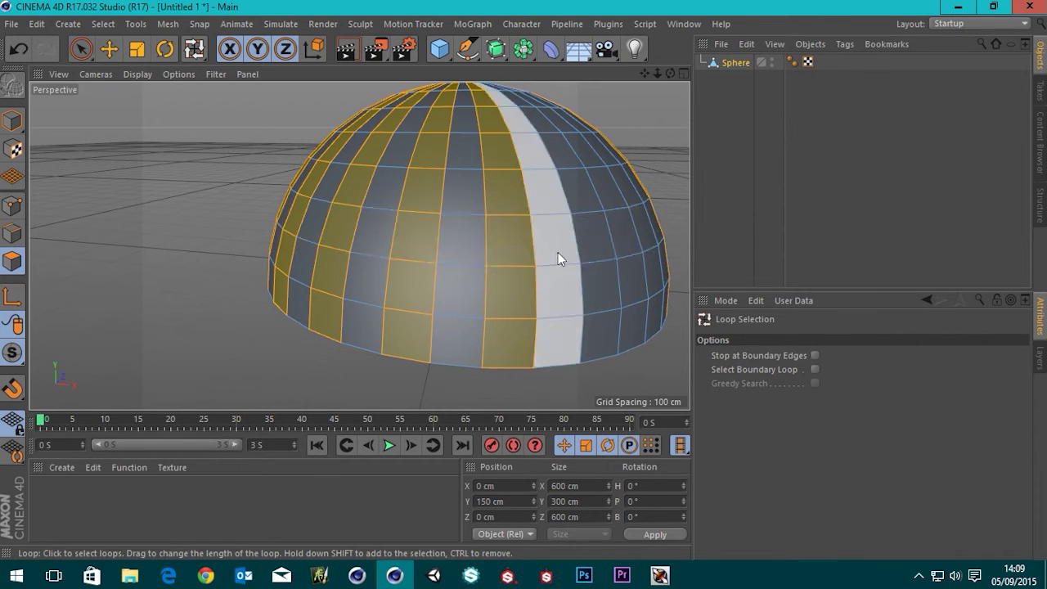
left_click_drag(579, 227, 381, 147, "alt")
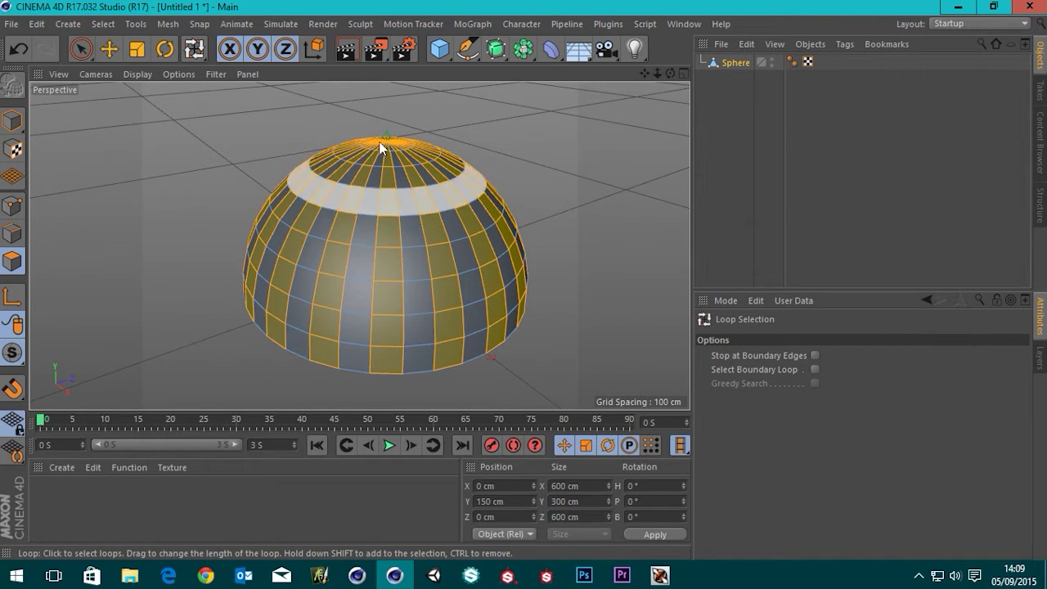
Try a Bevel with an offset of about 6.6 cm on the selected strips.
right_click(543, 162)
left_click(565, 265)
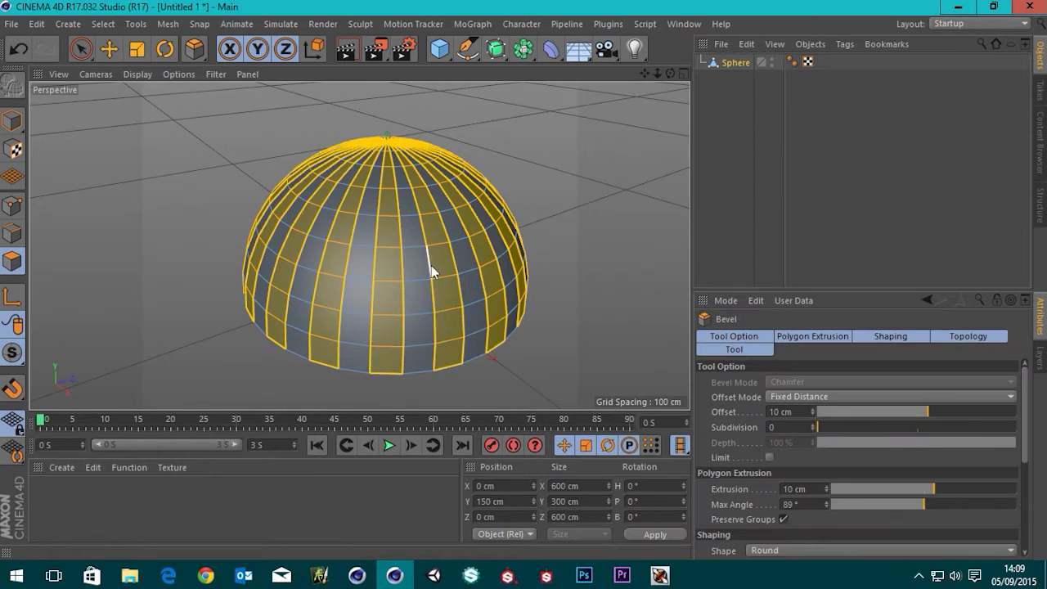
left_click_drag(431, 265, 376, 220, "alt")
scroll(393, 310, "up", 3)
left_click_drag(392, 304, 404, 254, "alt")
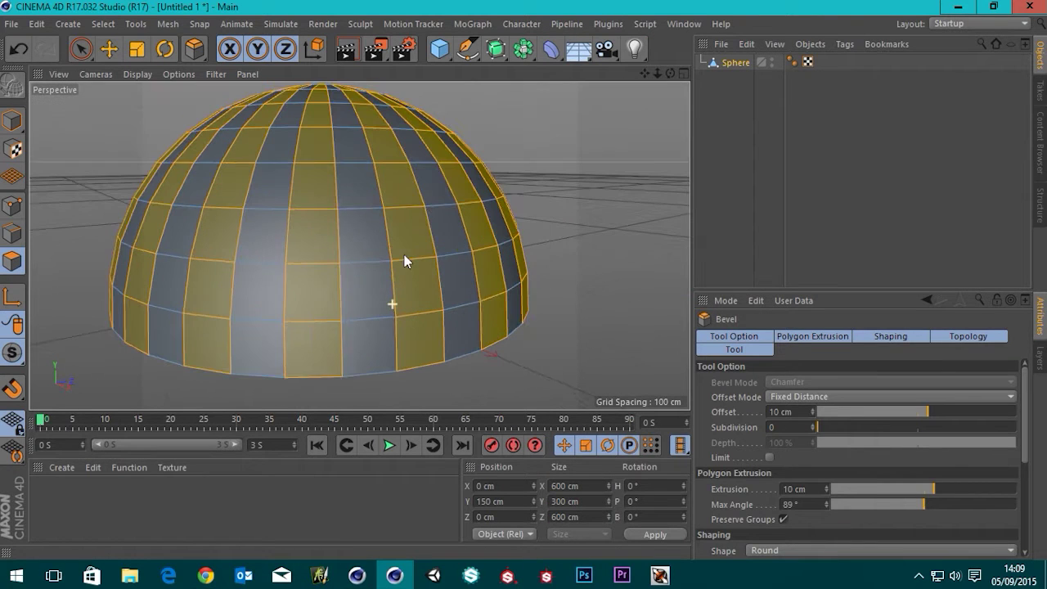
mouse_move(561, 246)
left_mouse_down()
mouse_move(598, 246)
mouse_move(528, 253)
mouse_move(559, 245)
left_mouse_up()
Extrude the selected alternating strips outward by about 12.8 cm.
right_click(550, 181)
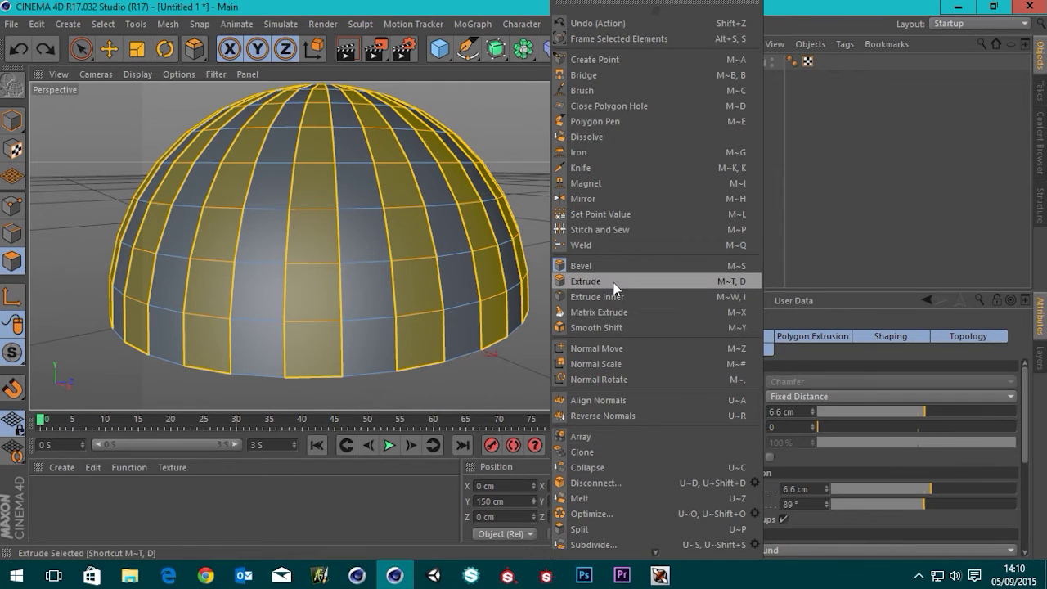
left_click(585, 280)
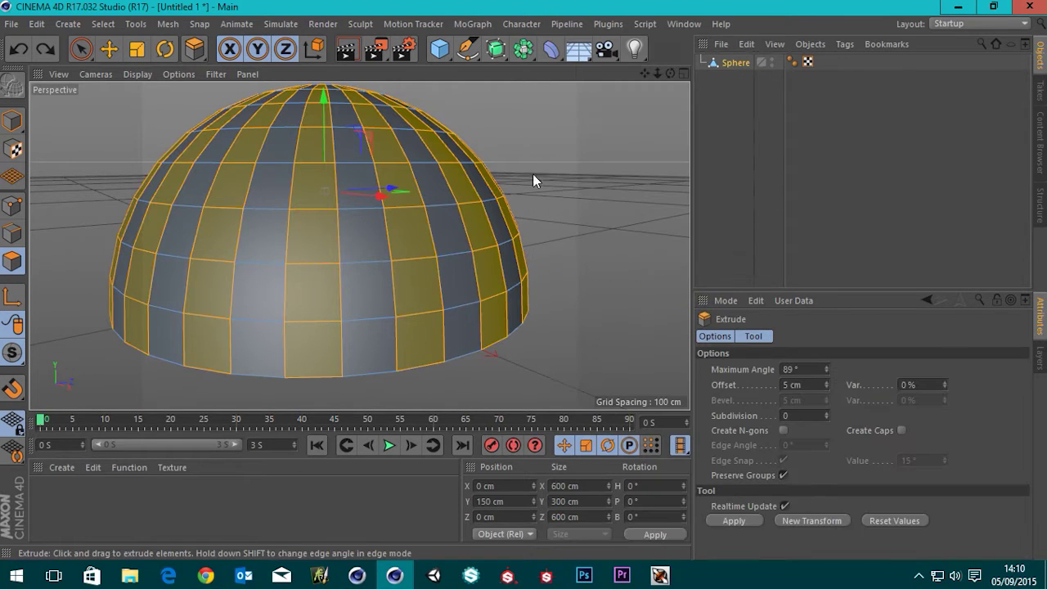
left_click_drag(546, 197, 675, 197)
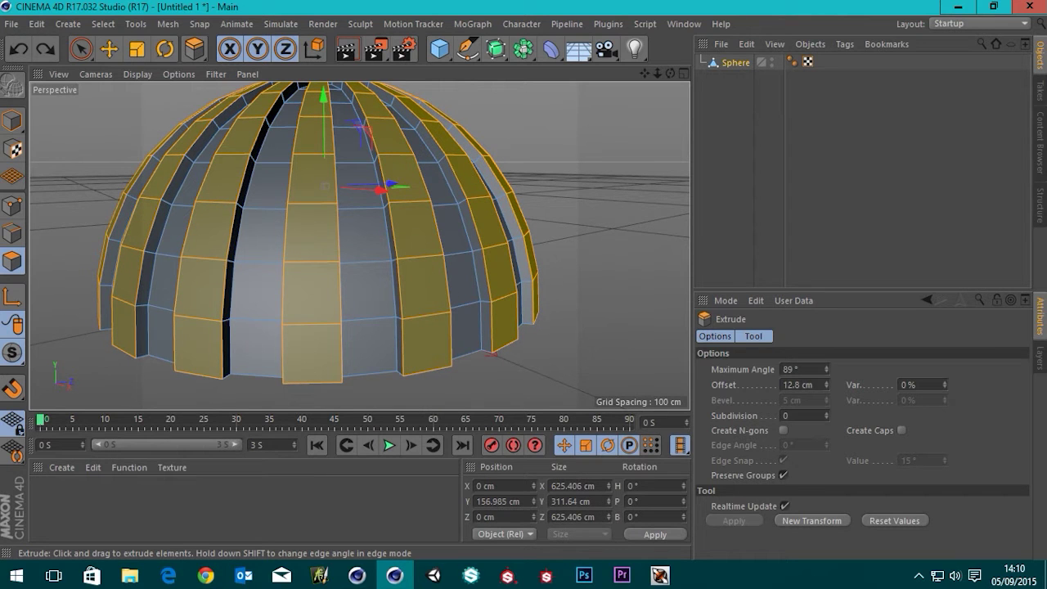
Activate Live Selection and examine the extruded strips from beneath the dome's rim.
left_click(81, 48)
middle_click_drag(309, 360, 375, 130, "alt")
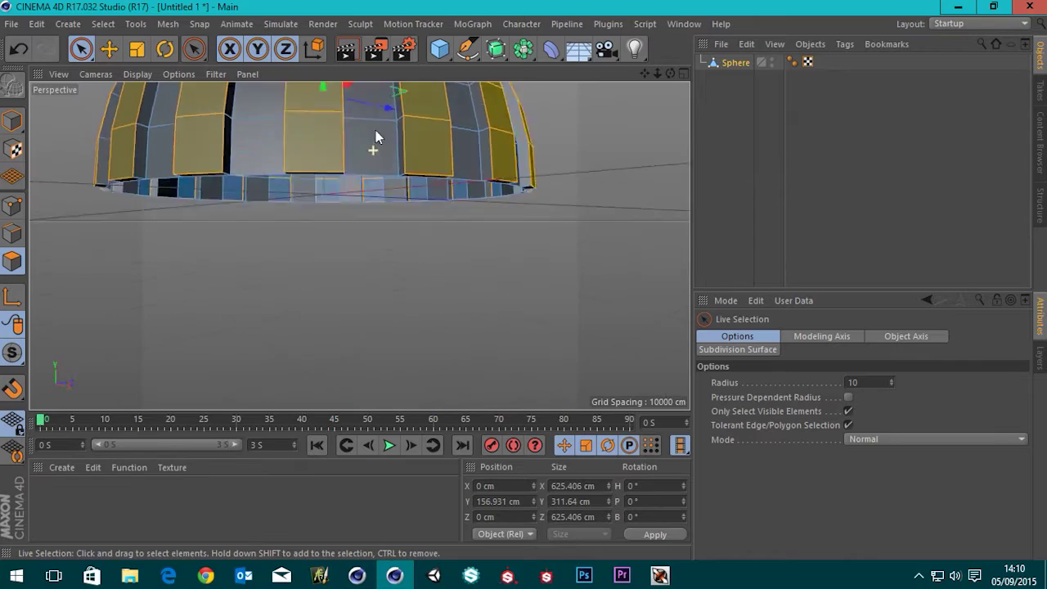
mouse_move(376, 130)
left_mouse_down("alt")
mouse_move(373, 90)
mouse_move(373, 150)
left_mouse_up("alt")
scroll(283, 129, "up", 4)
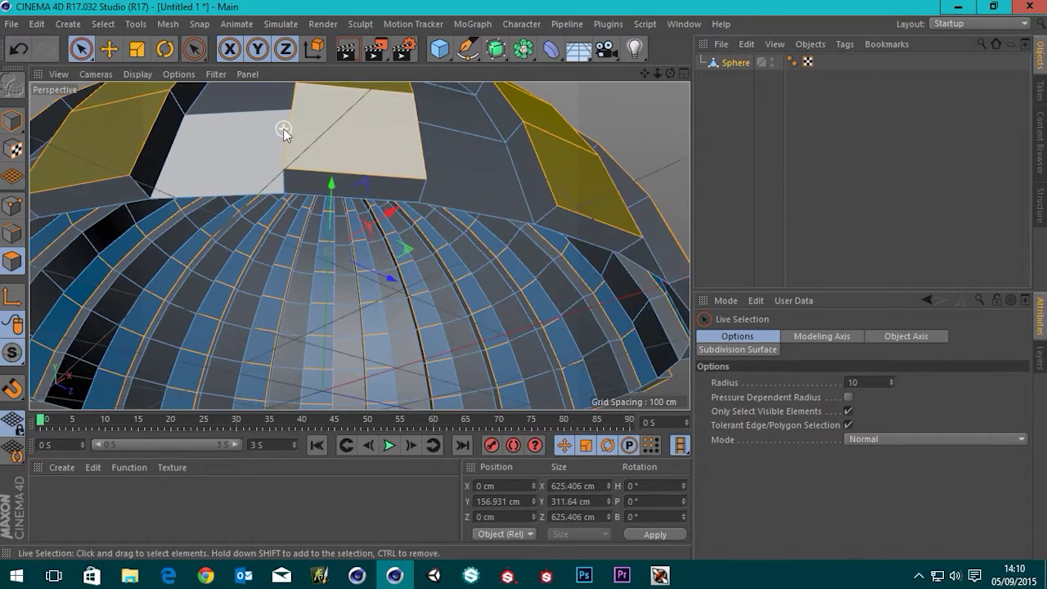
Select the end faces at the dome's rim of two neighbouring raised strips.
scroll(357, 189, "up", 2)
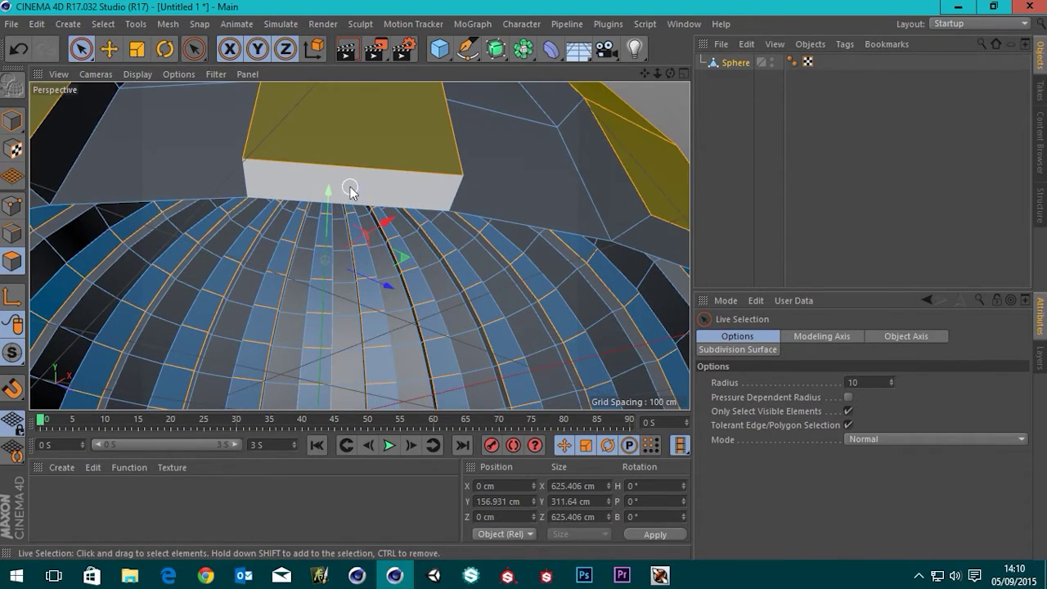
left_click(350, 187)
scroll(225, 180, "down", 3)
left_click_drag(158, 175, 427, 178, "alt")
scroll(427, 177, "up", 3)
left_click(415, 177, "shift")
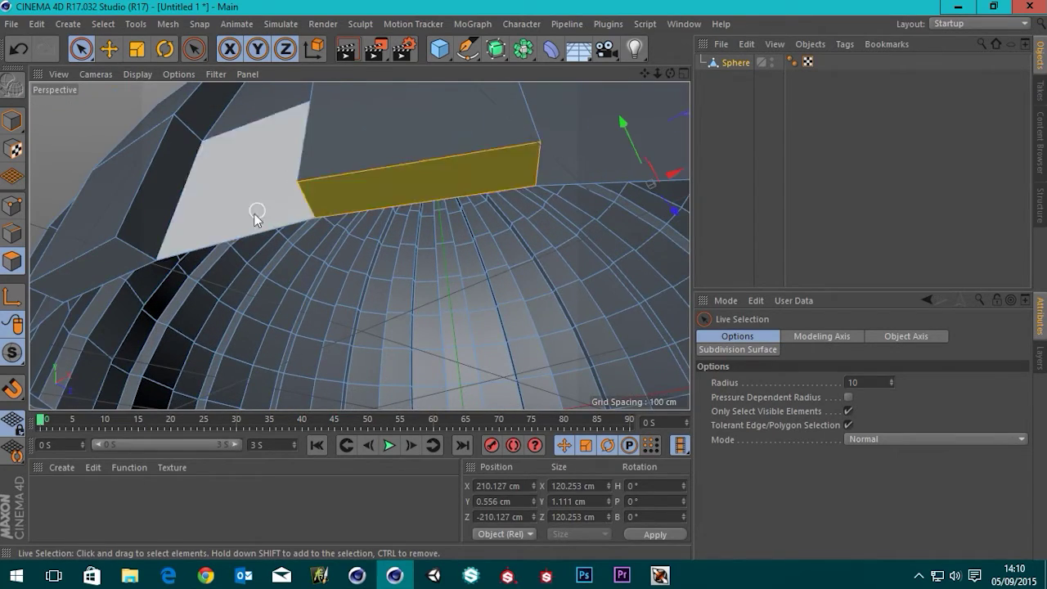
scroll(257, 215, "down", 3)
left_click_drag(208, 219, 422, 226, "alt")
scroll(386, 159, "down", 5)
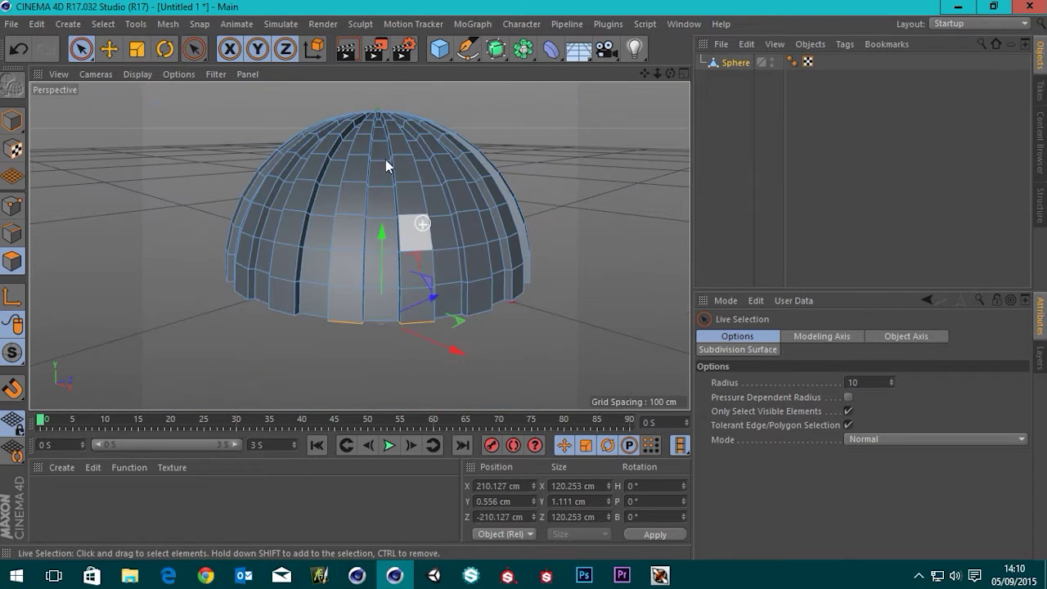
left_click_drag(386, 159, 360, 205, "alt")
left_click(494, 50)
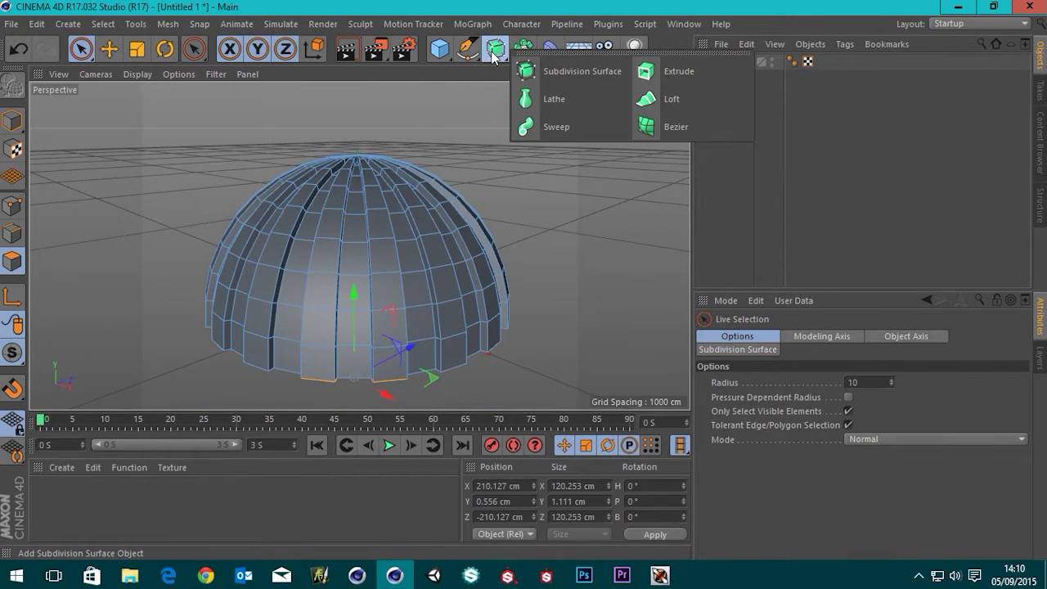
left_click(569, 72)
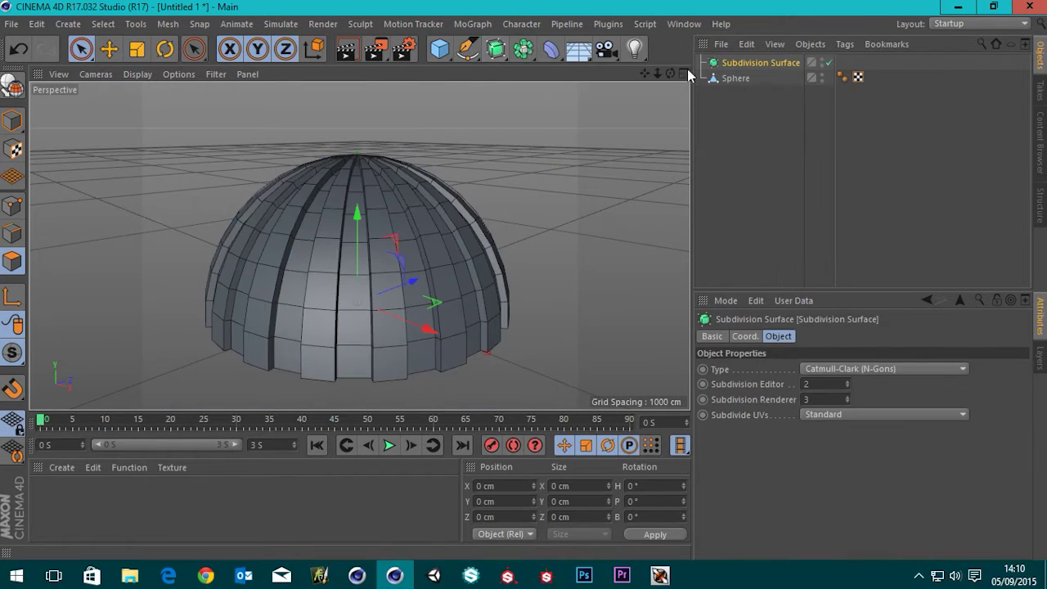
key("Delete")
Add a Subdivision Surface as the parent of the Sphere and inspect the smoothed panels at the rim.
left_click(729, 62)
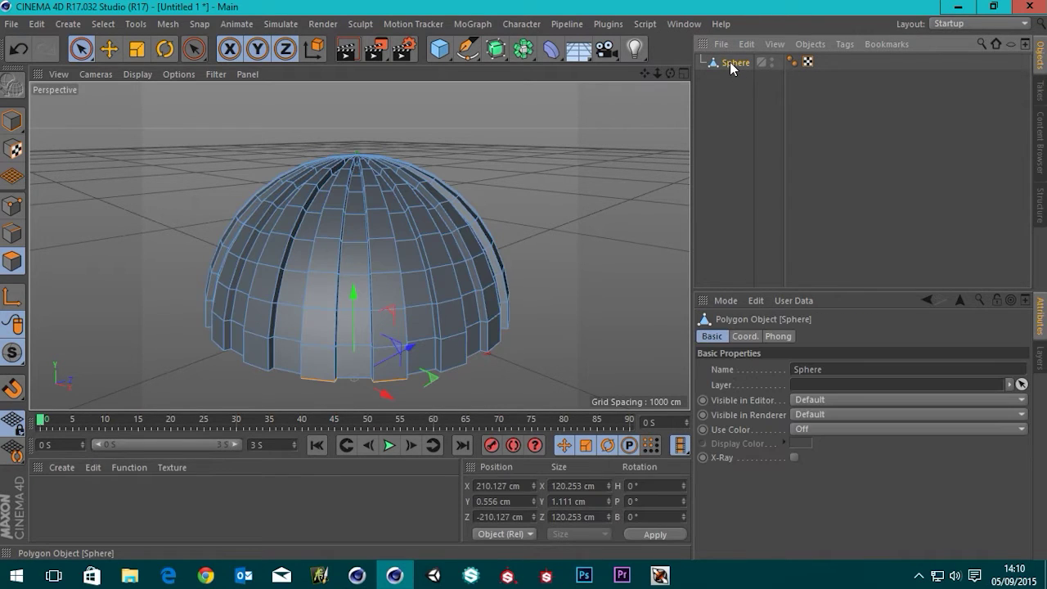
left_click(495, 51, "alt")
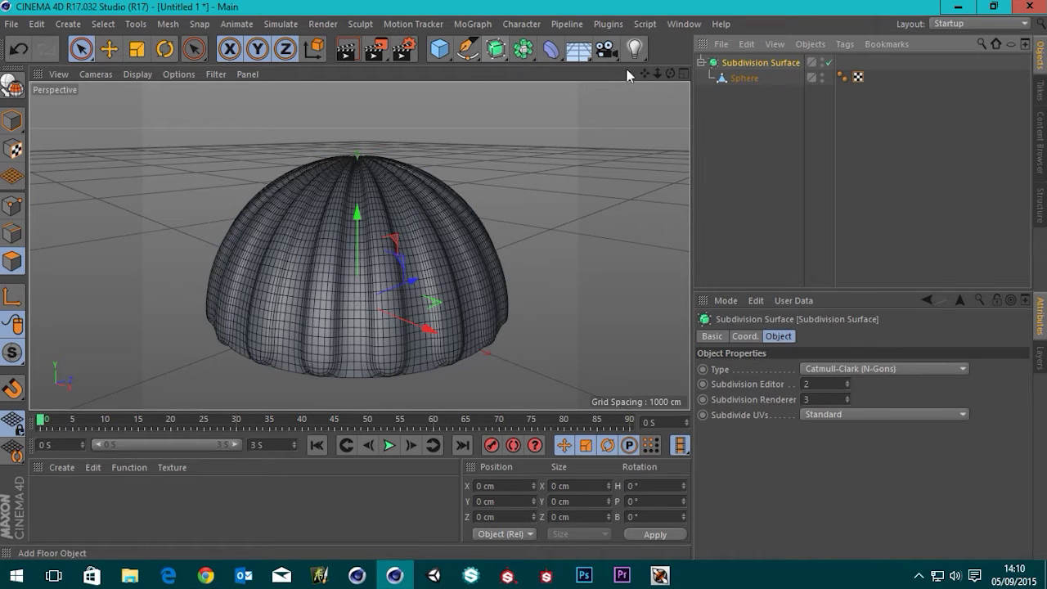
left_click(745, 80)
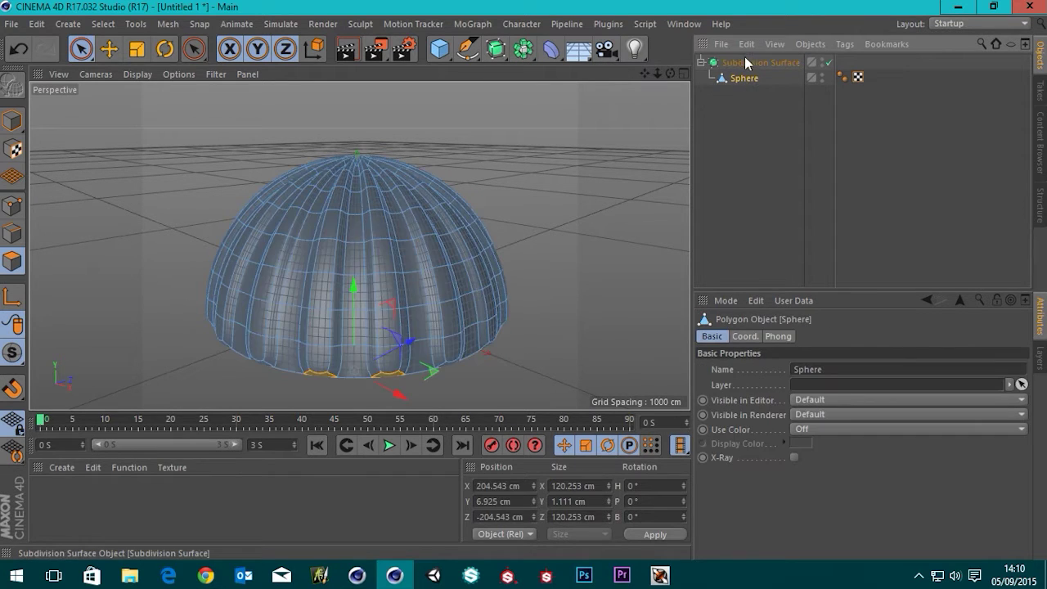
left_click(740, 110)
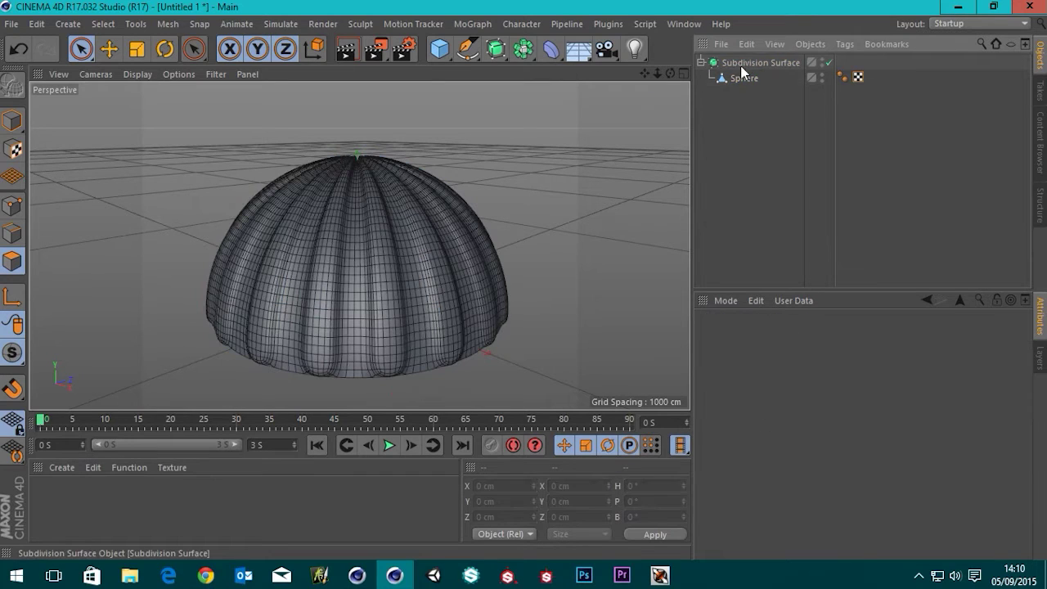
left_click(742, 64)
scroll(355, 344, "up", 2)
mouse_move(353, 311)
left_mouse_down("alt")
mouse_move(368, 201)
mouse_move(448, 149)
mouse_move(372, 190)
mouse_move(380, 232)
left_mouse_up("alt")
middle_click_drag(420, 165, 409, 280, "alt")
scroll(406, 232, "down", 4)
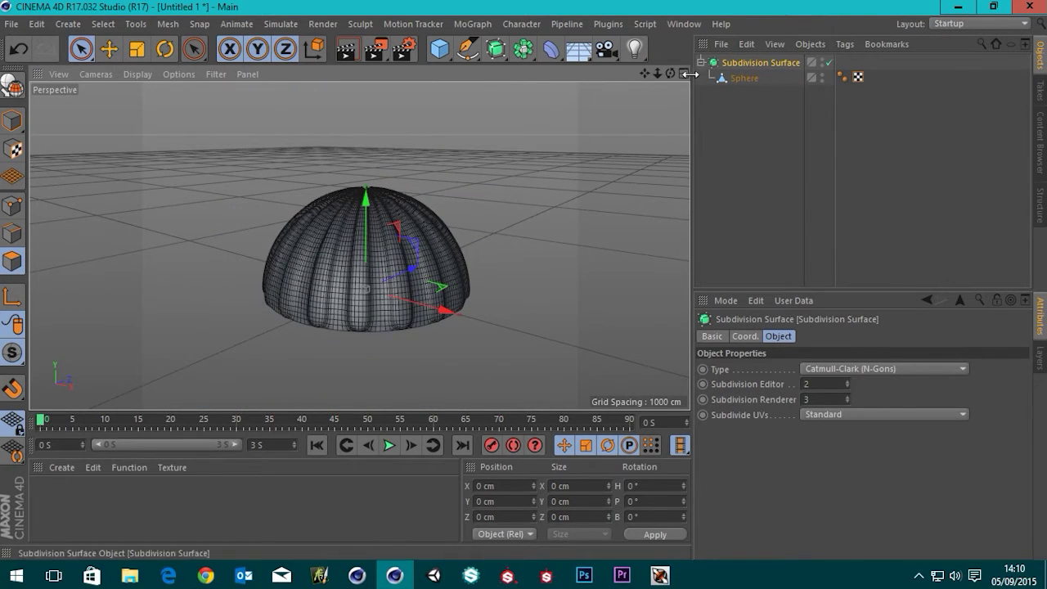
scroll(352, 332, "up", 6)
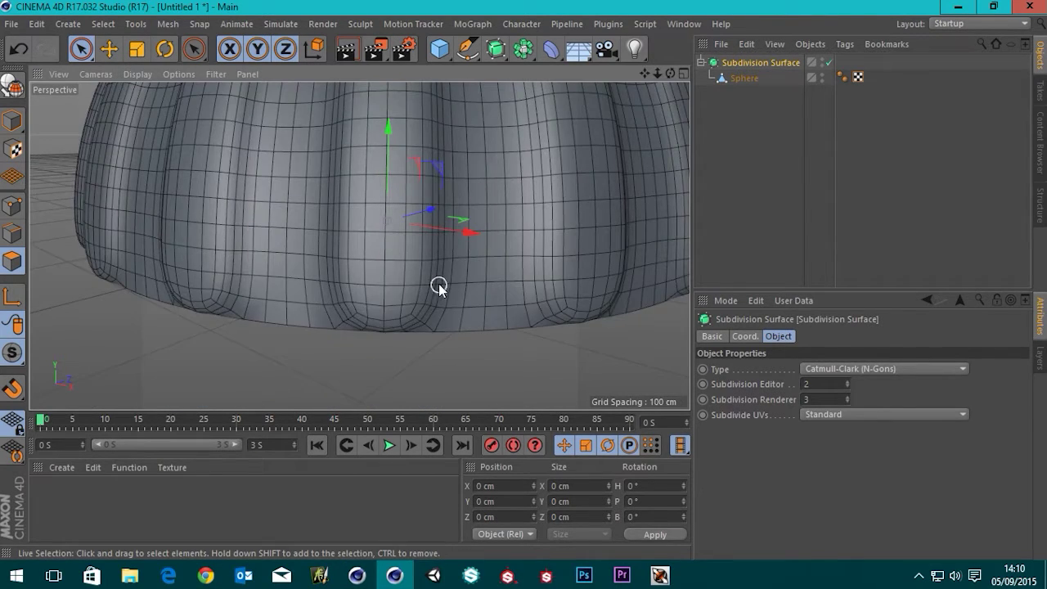
left_click_drag(439, 287, 440, 220, "alt")
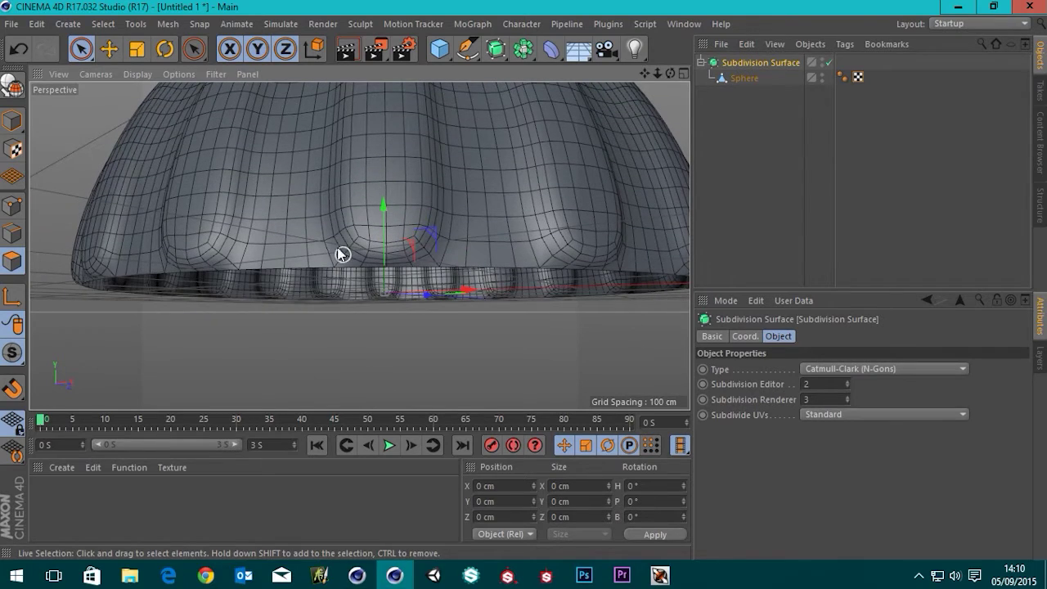
Disable the Subdivision Surface and hide the grid in the perspective view.
left_click(829, 62)
mouse_move(382, 222)
left_mouse_down("alt")
mouse_move(351, 222)
mouse_move(421, 295)
mouse_move(392, 231)
left_mouse_up("alt")
scroll(343, 196, "up", 3)
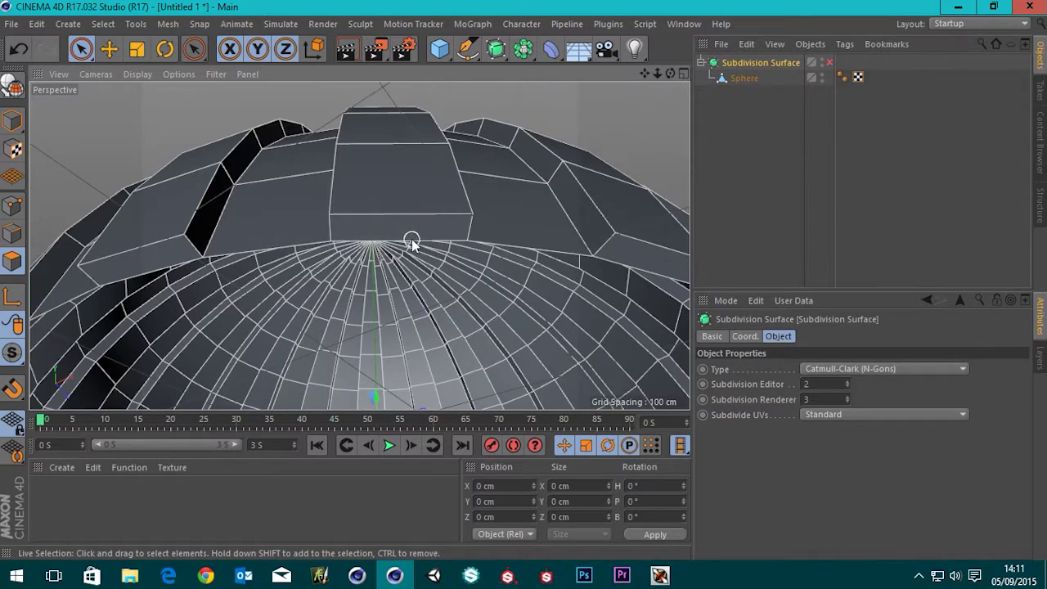
scroll(411, 243, "up", 2)
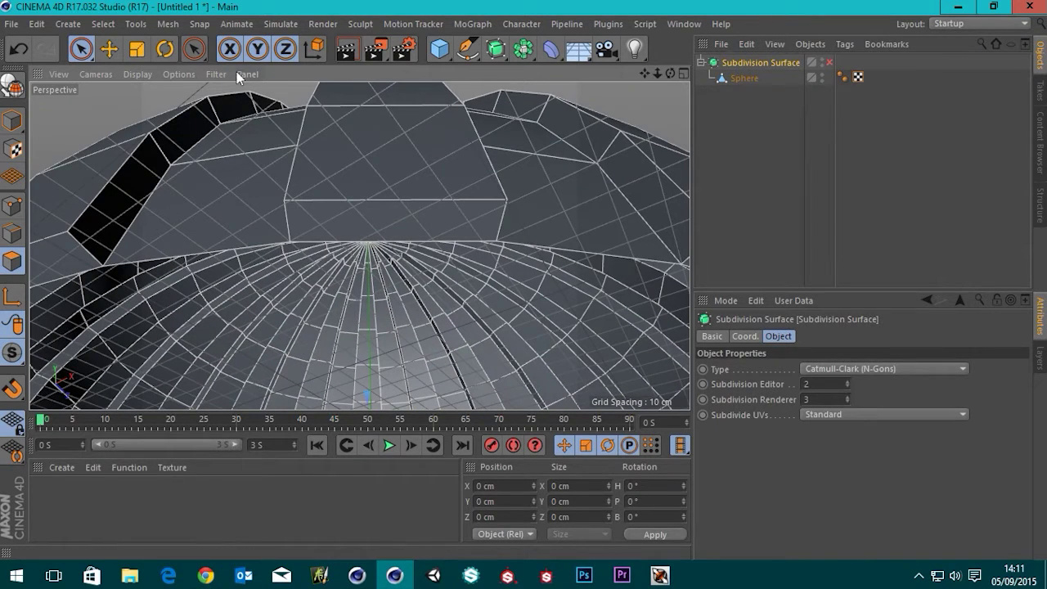
left_click(212, 73)
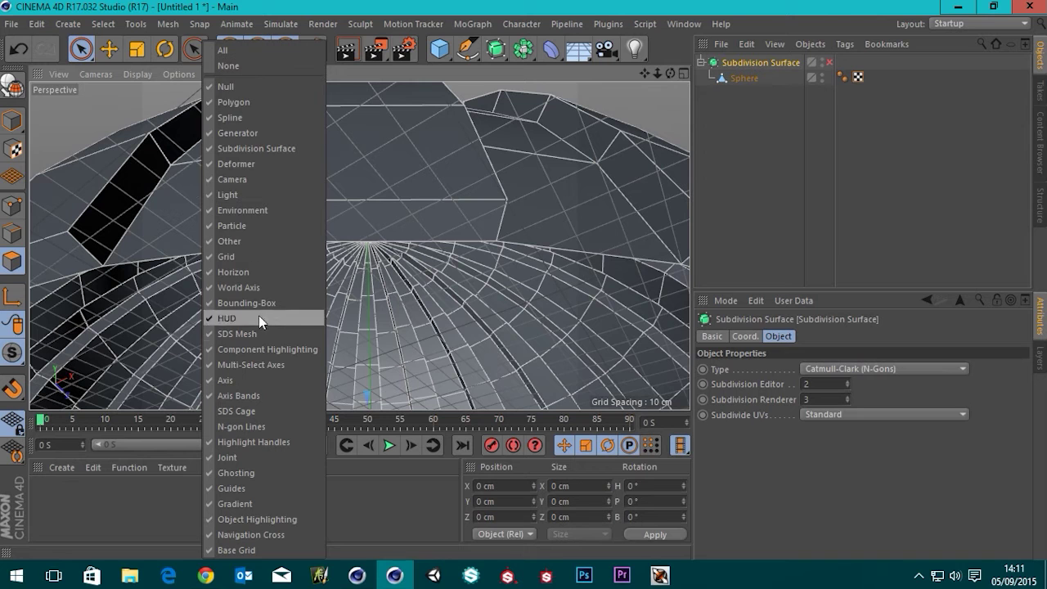
left_click(229, 258)
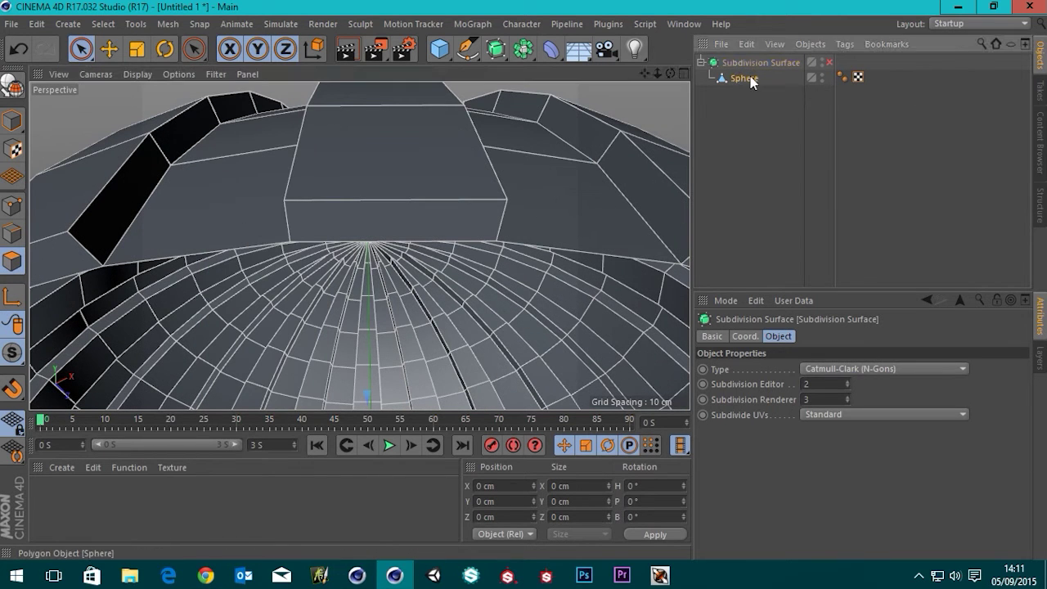
Add the rim end faces of three more neighbouring raised strips to the Sphere's polygon selection.
left_click(745, 79)
left_click(396, 221)
scroll(396, 221, "down", 5)
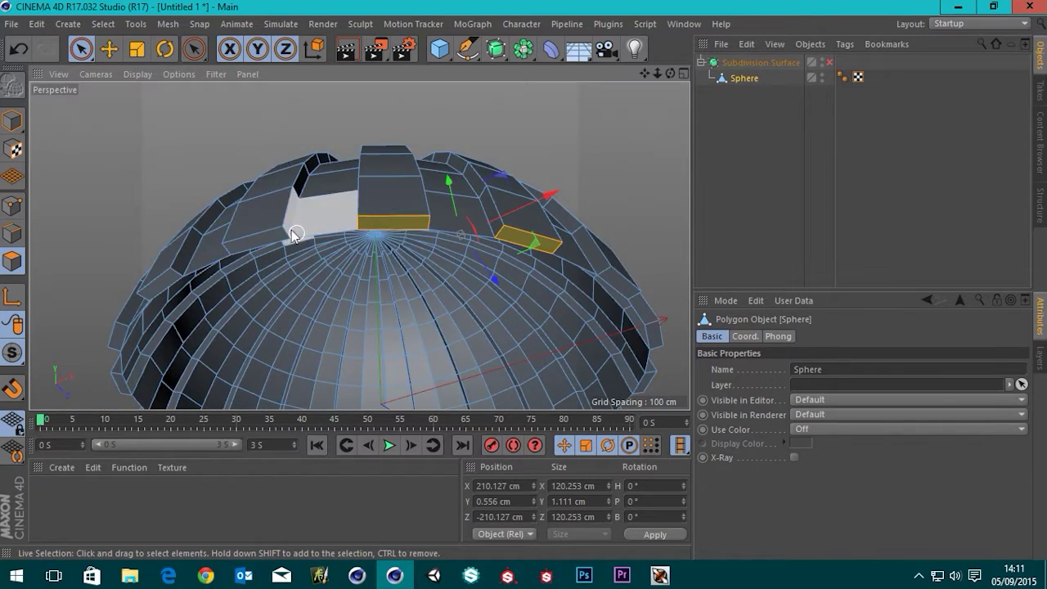
left_click_drag(297, 222, 415, 198, "alt")
left_click_drag(360, 243, 427, 209, "alt")
scroll(425, 213, "up", 5)
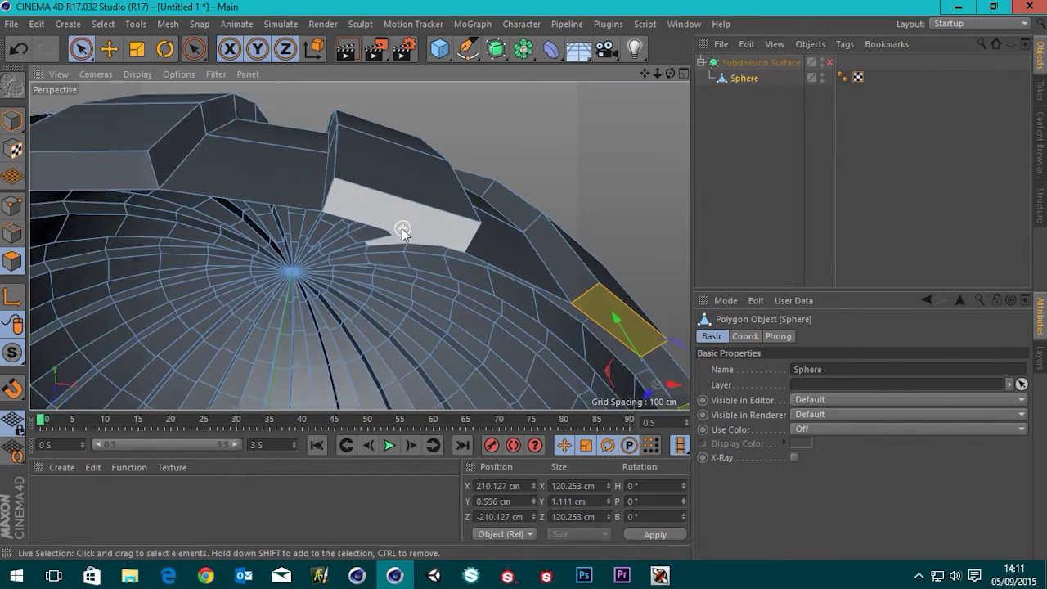
left_click(415, 207, "shift")
scroll(265, 205, "down", 5)
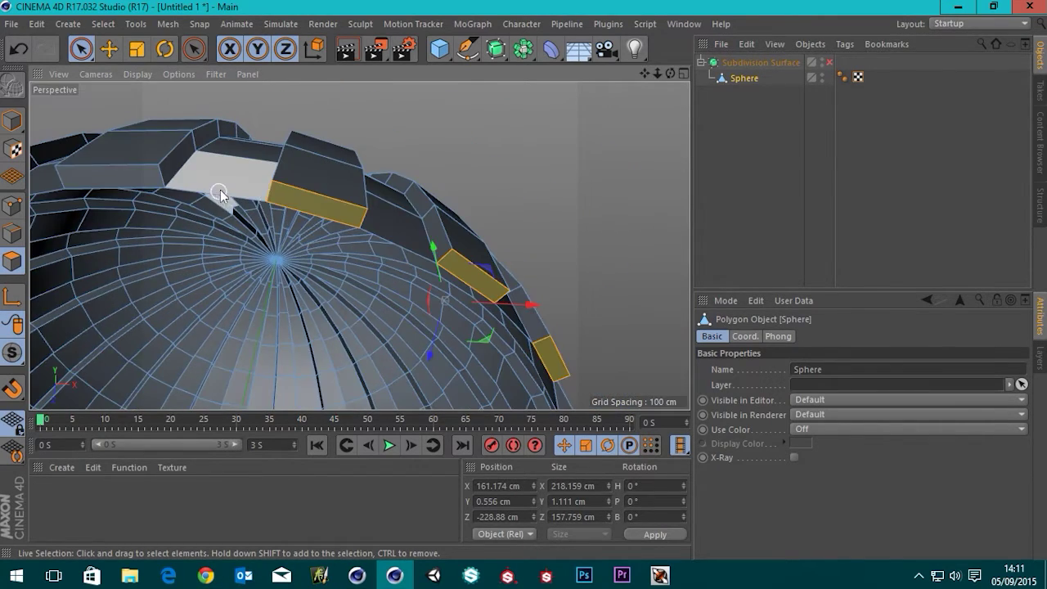
left_click_drag(220, 191, 489, 240, "alt")
scroll(384, 223, "up", 4)
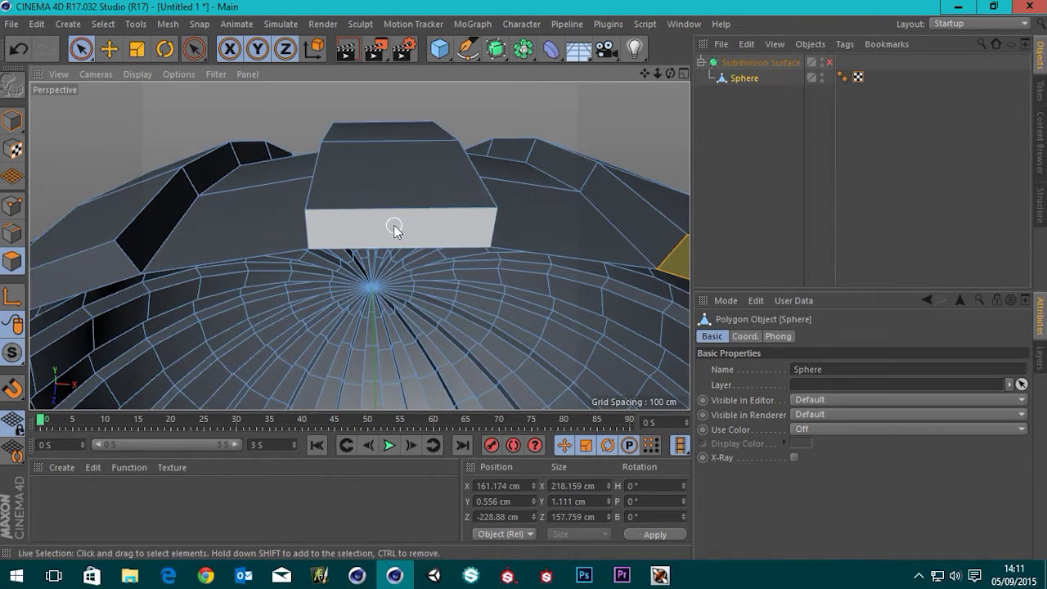
left_click(396, 229, "shift")
scroll(176, 247, "down", 4)
left_click_drag(166, 254, 430, 191, "alt")
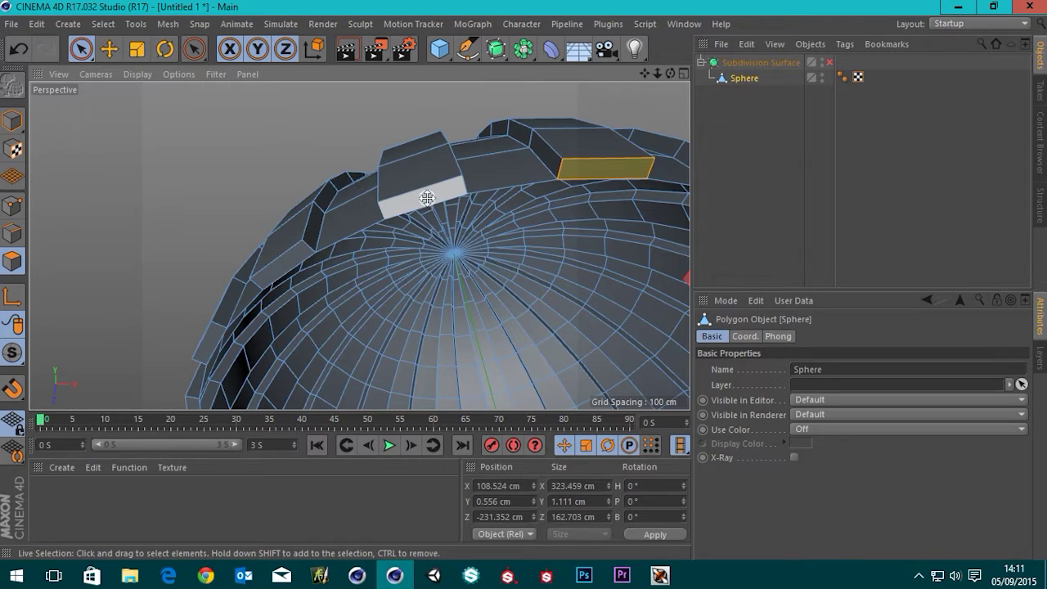
Rectangle-select the dome's bottom ring in the Front view and deselect its side polygons, keeping only the strips' rim end faces selected.
middle_click(425, 199)
middle_click(458, 300)
middle_click(458, 299)
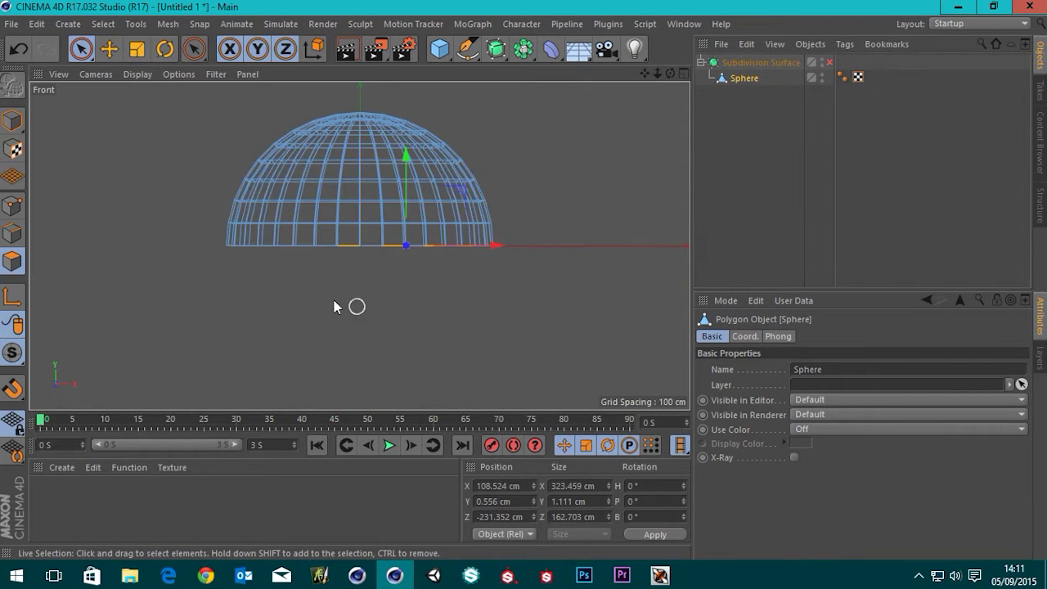
scroll(319, 270, "up", 3)
scroll(445, 246, "up", 2)
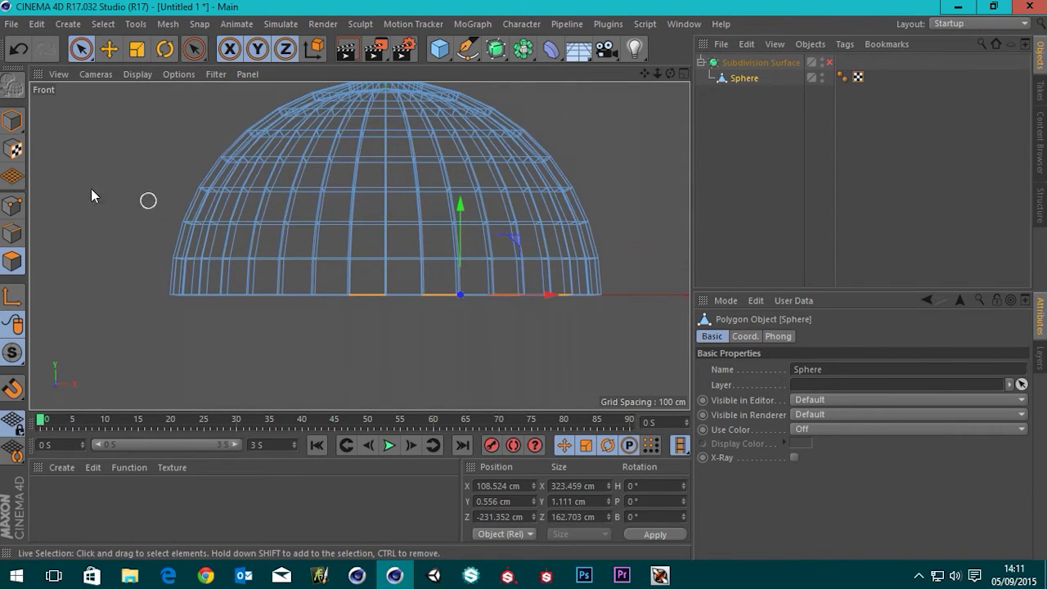
left_click_drag(81, 49, 167, 98)
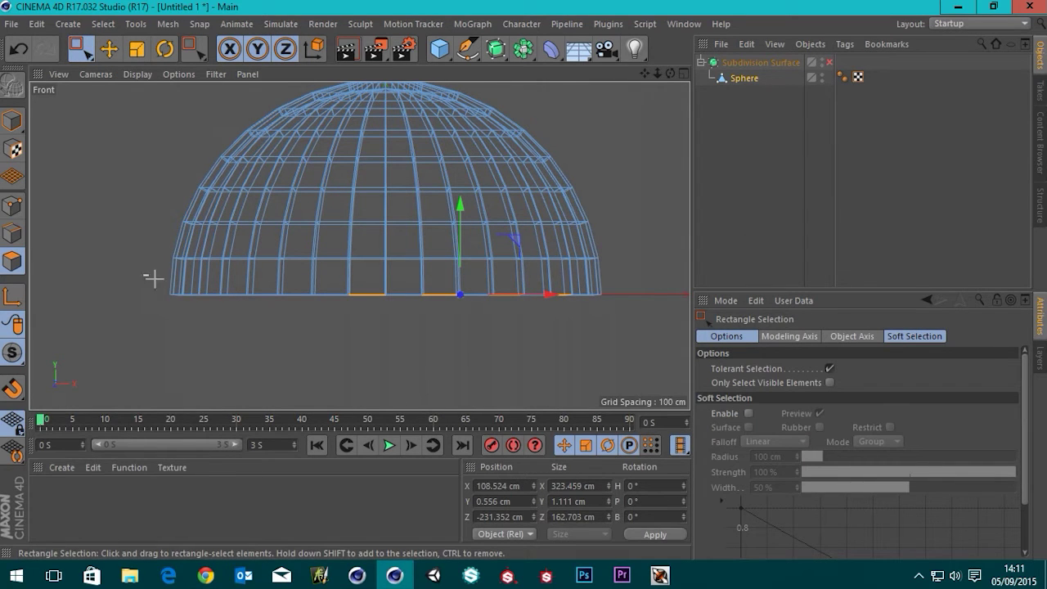
left_click_drag(153, 279, 647, 350)
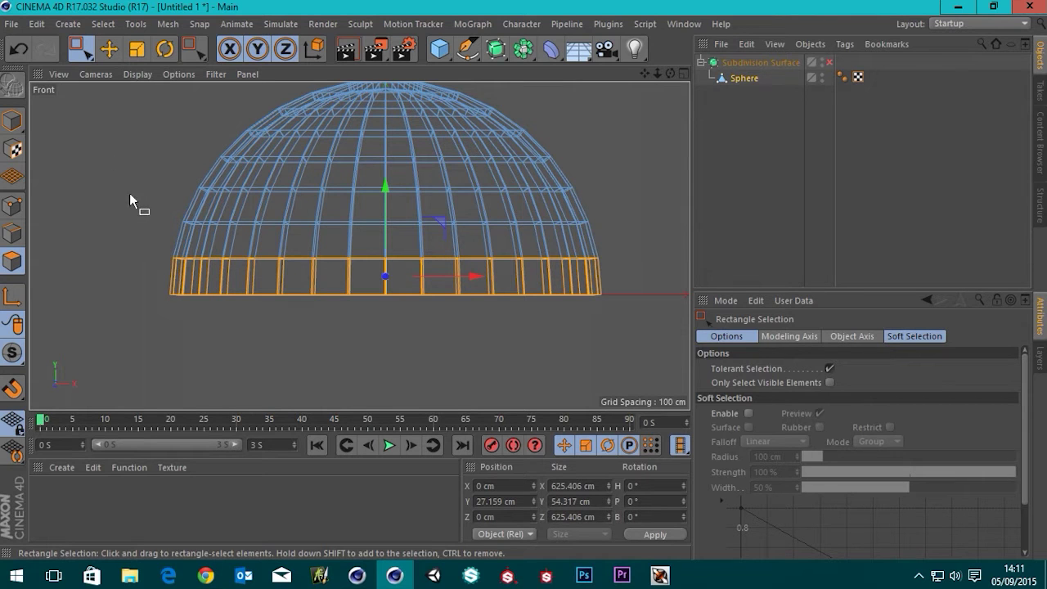
left_click_drag(139, 211, 661, 279)
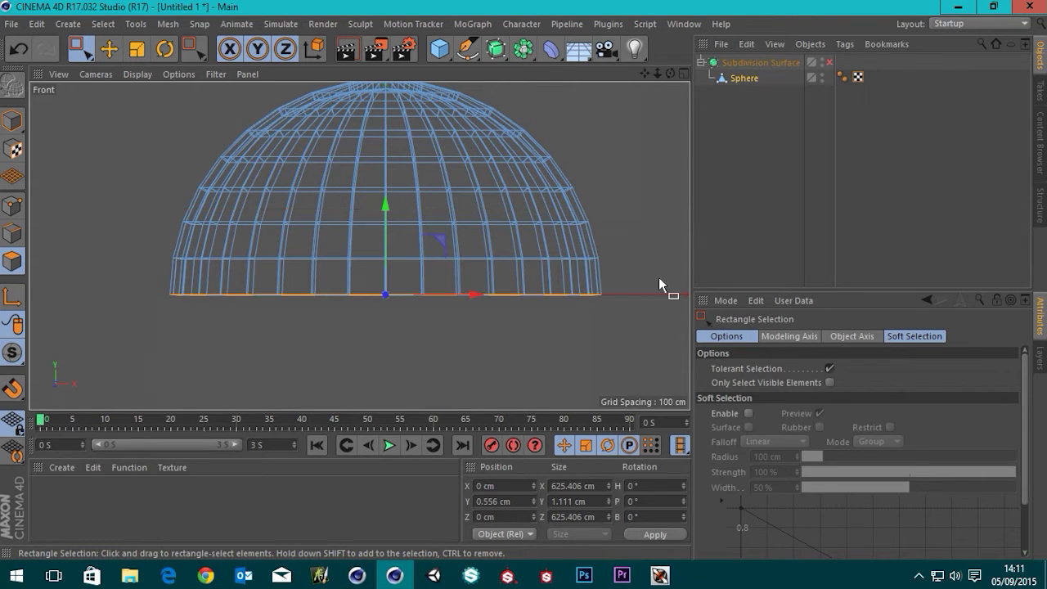
Delete the selected end faces of the raised strips around the dome's rim.
middle_click(132, 152)
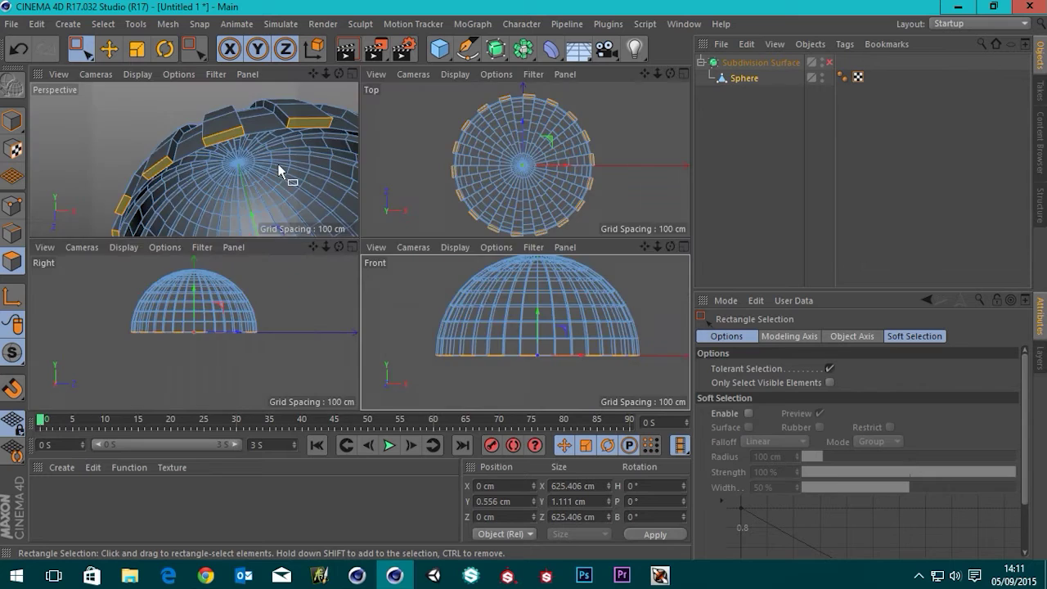
middle_click(278, 166)
scroll(279, 192, "down", 4)
left_click_drag(333, 250, 407, 247, "alt")
scroll(409, 252, "up", 5)
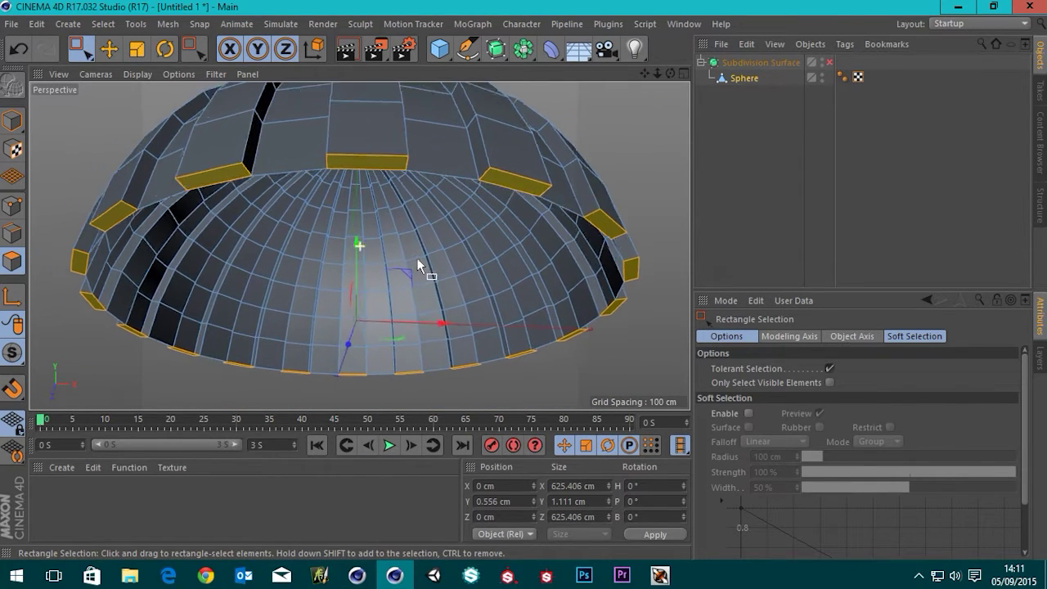
key("ctrl+shift+a")
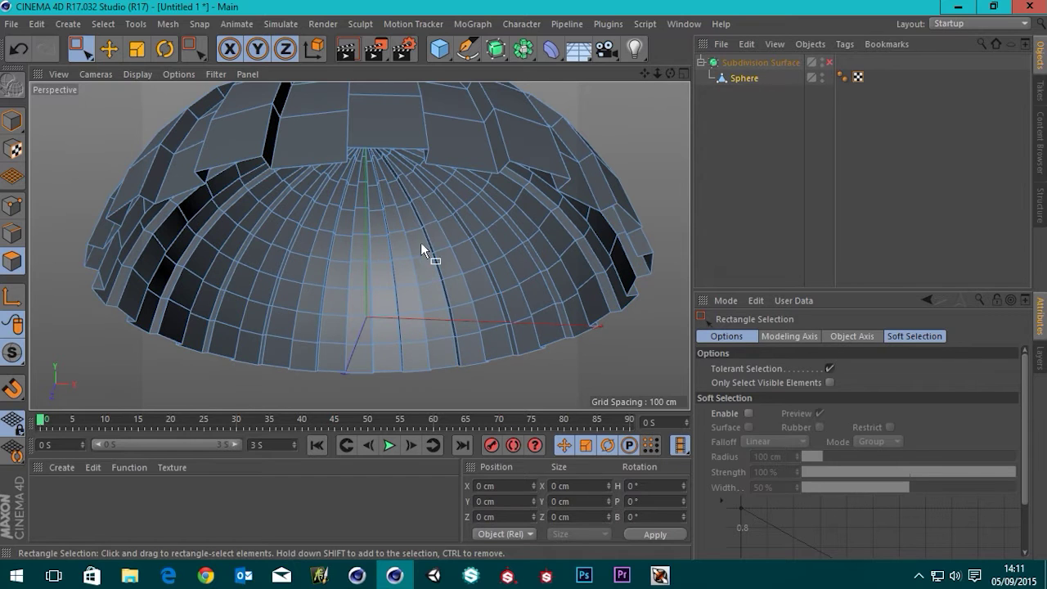
Compare the canopy's crown with the Subdivision Surface enabled and disabled.
left_click(830, 63)
left_click_drag(297, 85, 245, 191, "alt")
left_click(828, 63)
scroll(286, 205, "down", 10)
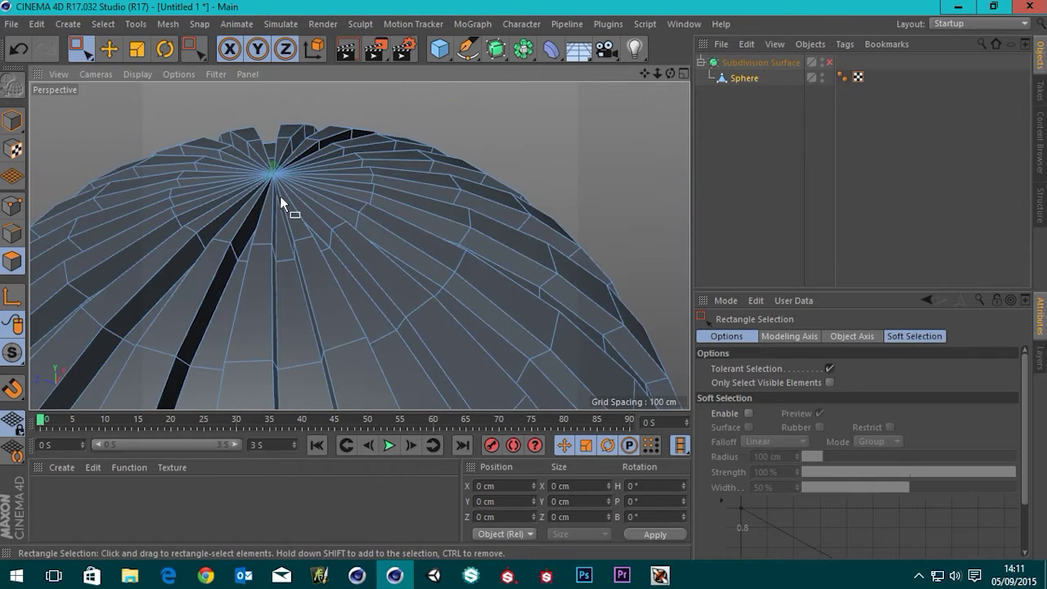
scroll(355, 187, "up", 10)
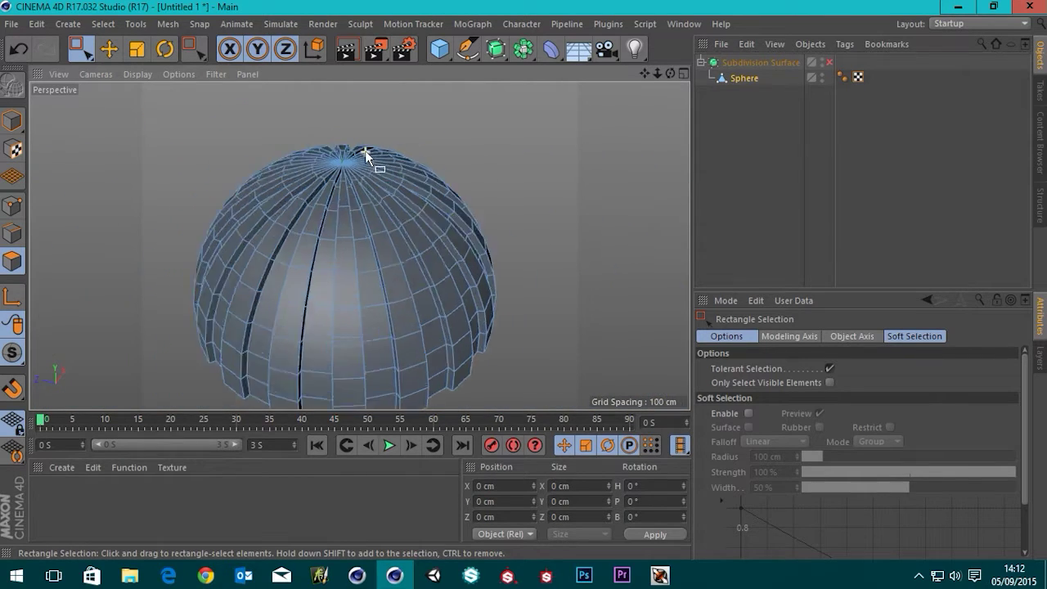
Undo the rim face deletion, the Subdivision Surface and the strip extrusion, back to the plain dome with alternating strips selected.
key("ctrl+z")
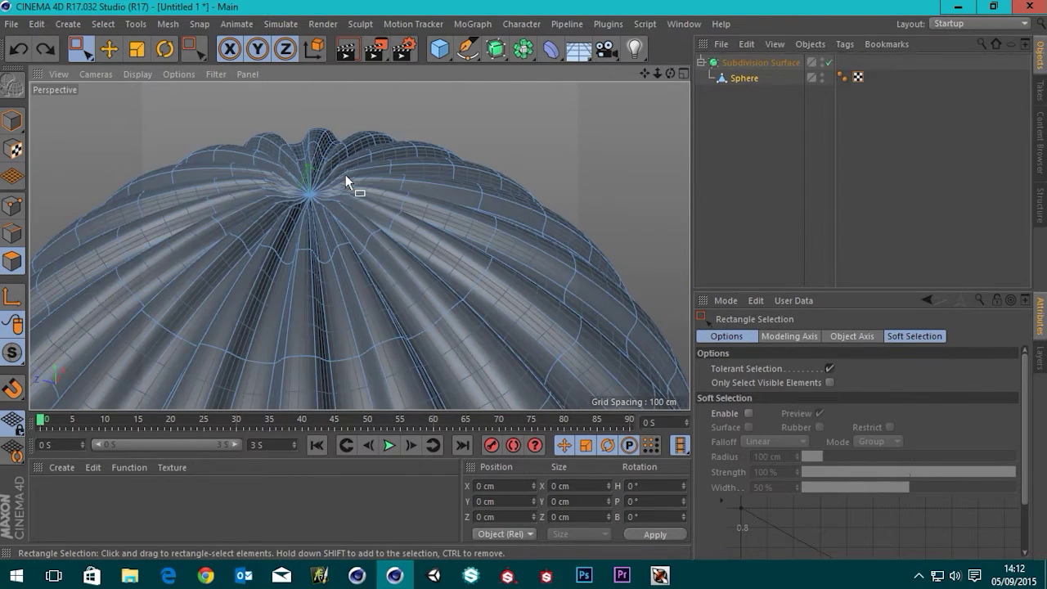
key("ctrl+z")
key("ctrl+z")
key("ctrl+z")
key("ctrl+z")
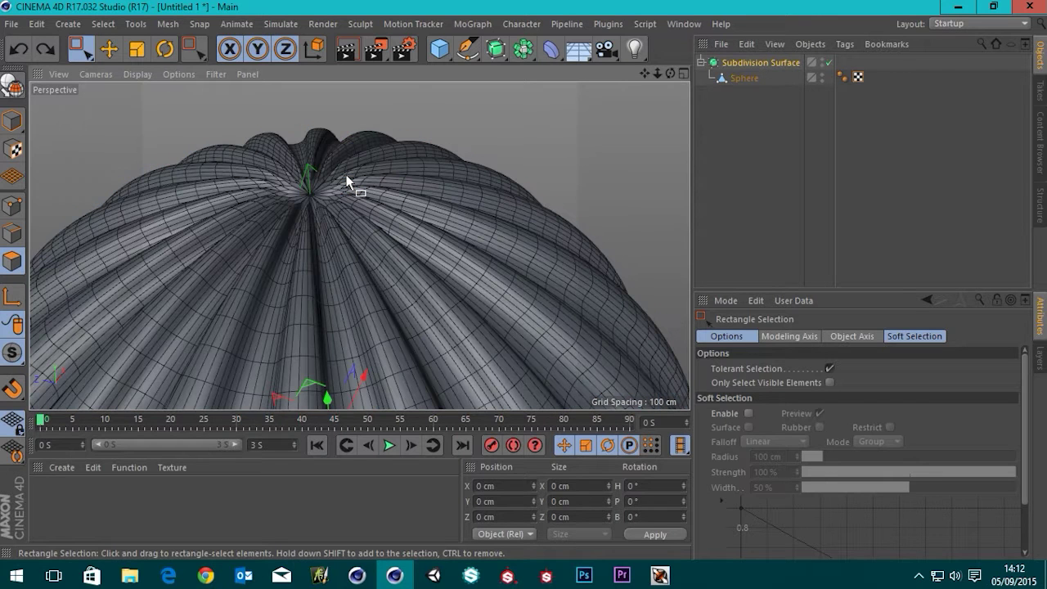
key("ctrl+z")
key("ctrl+z")
key("ctrl+z")
key("ctrl+z")
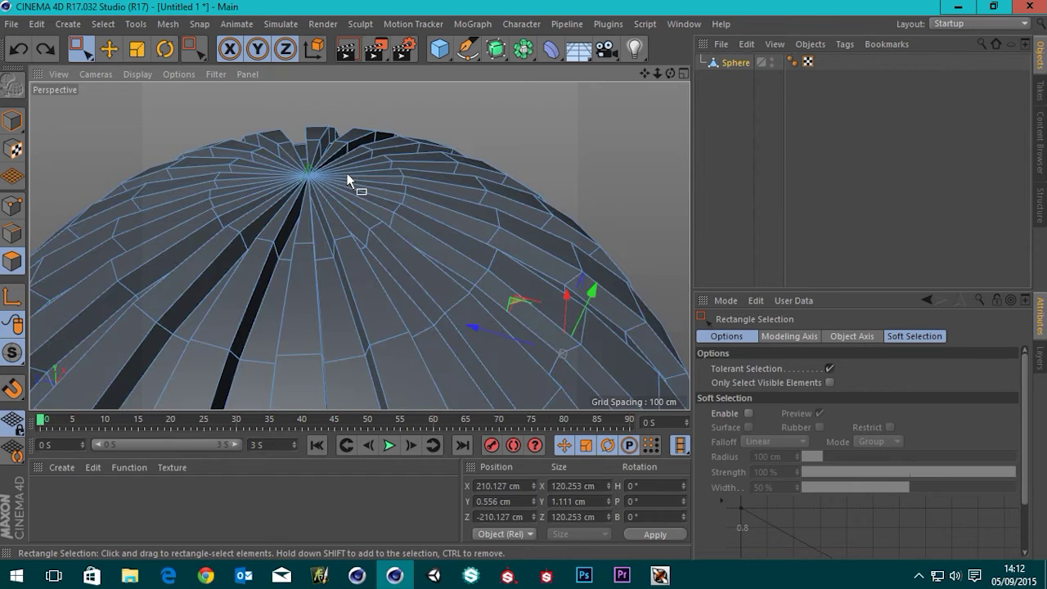
key("ctrl+z")
key("ctrl+z")
key("ctrl+z")
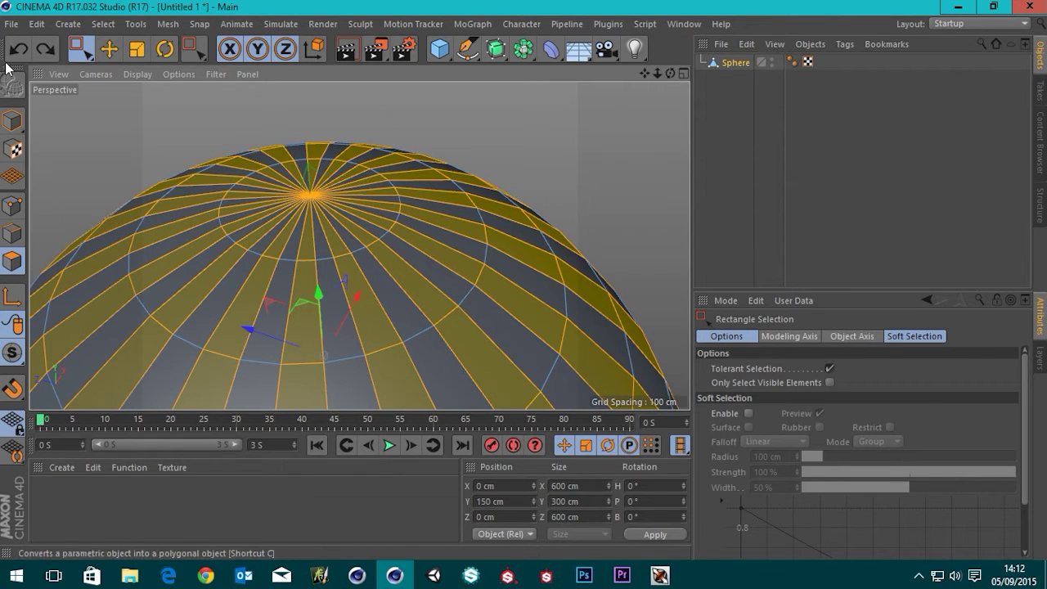
Deselect the polygons around the dome's crown, leaving the alternating strips below them selected.
left_click_drag(87, 56, 175, 75)
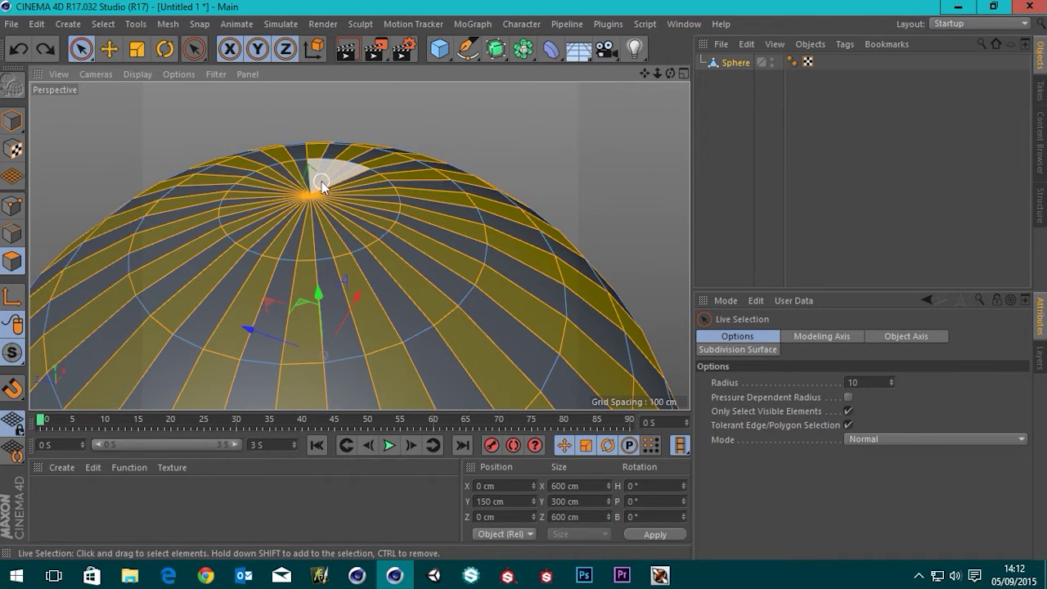
left_click_drag(321, 184, 281, 231, "alt")
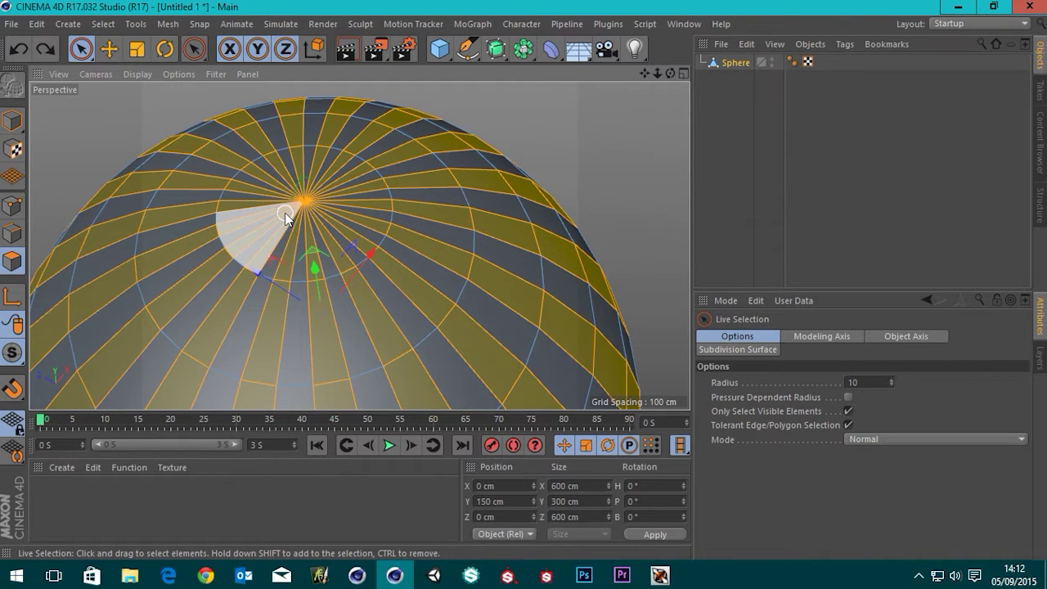
mouse_move(317, 221)
left_mouse_down("ctrl")
mouse_move(317, 188)
mouse_move(320, 214)
left_mouse_up("ctrl")
scroll(365, 220, "down", 4)
middle_click_drag(366, 336, 352, 224, "alt")
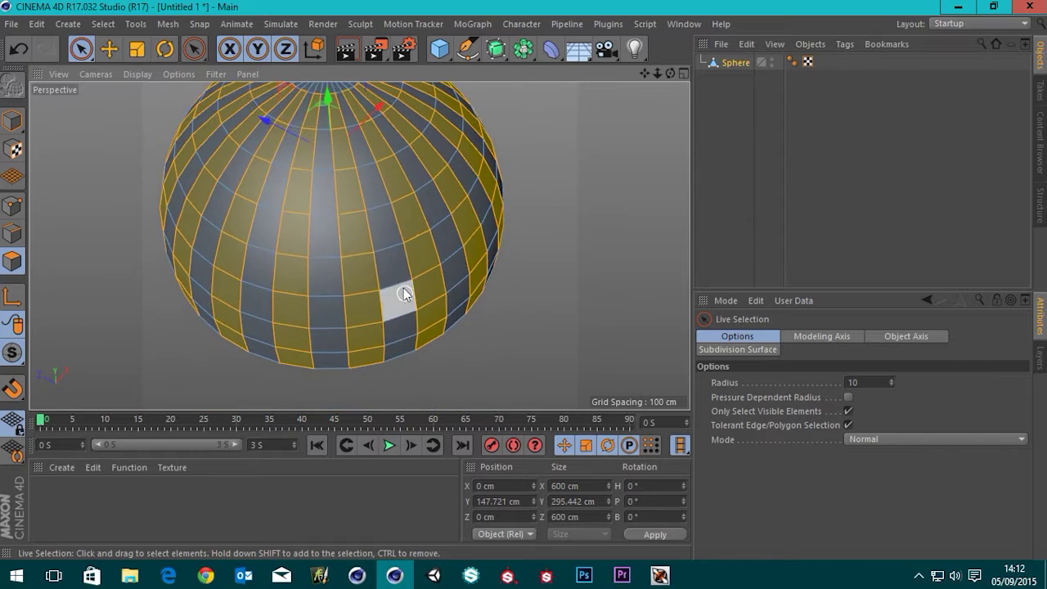
Extrude the selected alternating strips outward by 10.7 cm.
left_click_drag(403, 288, 519, 234, "alt")
right_click(543, 211)
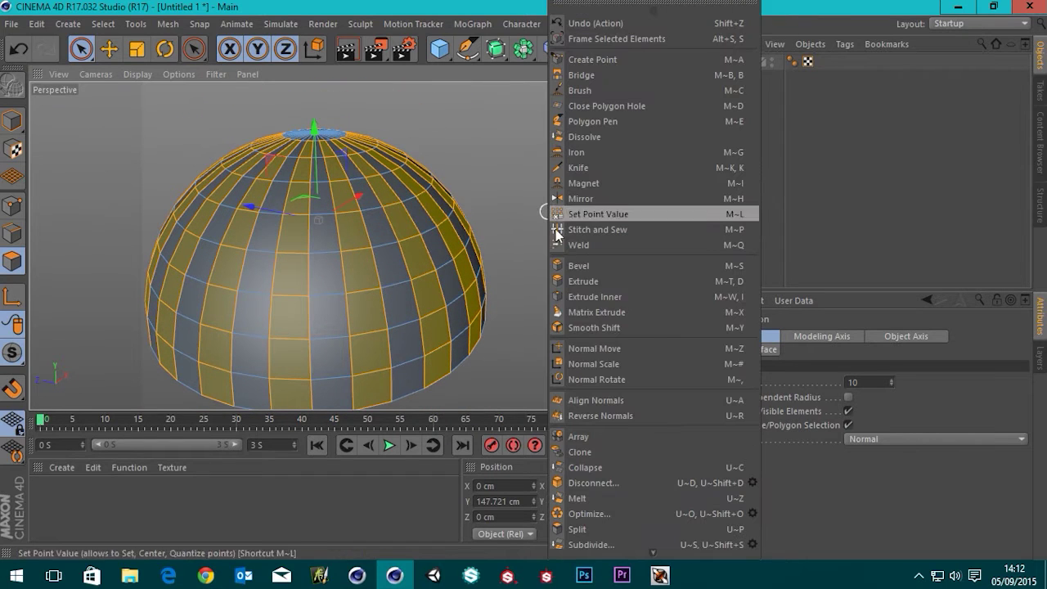
left_click(589, 279)
scroll(410, 198, "up", 4)
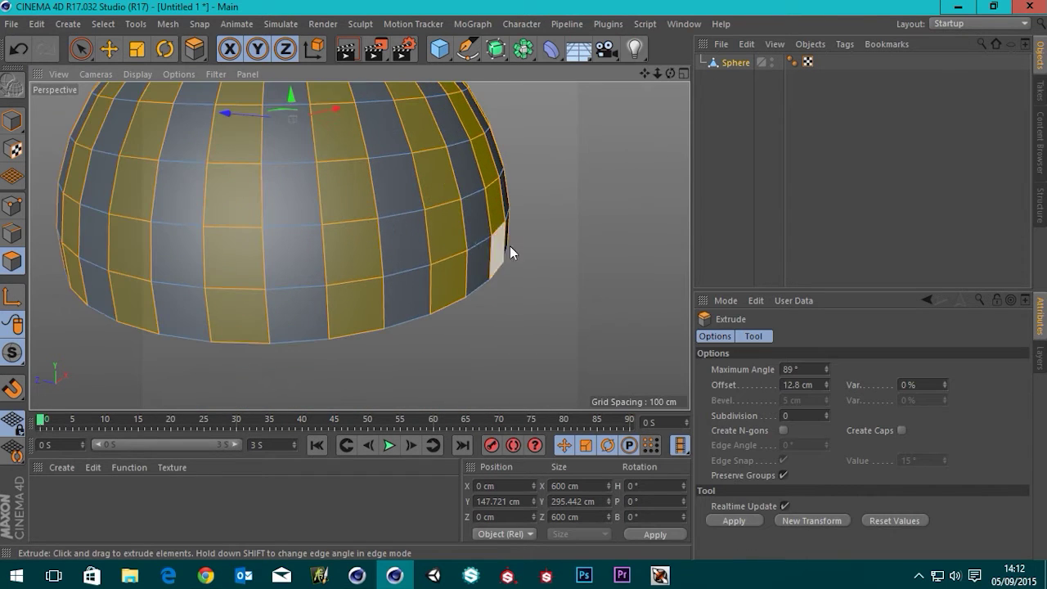
left_click_drag(558, 267, 600, 273)
scroll(520, 178, "down", 5)
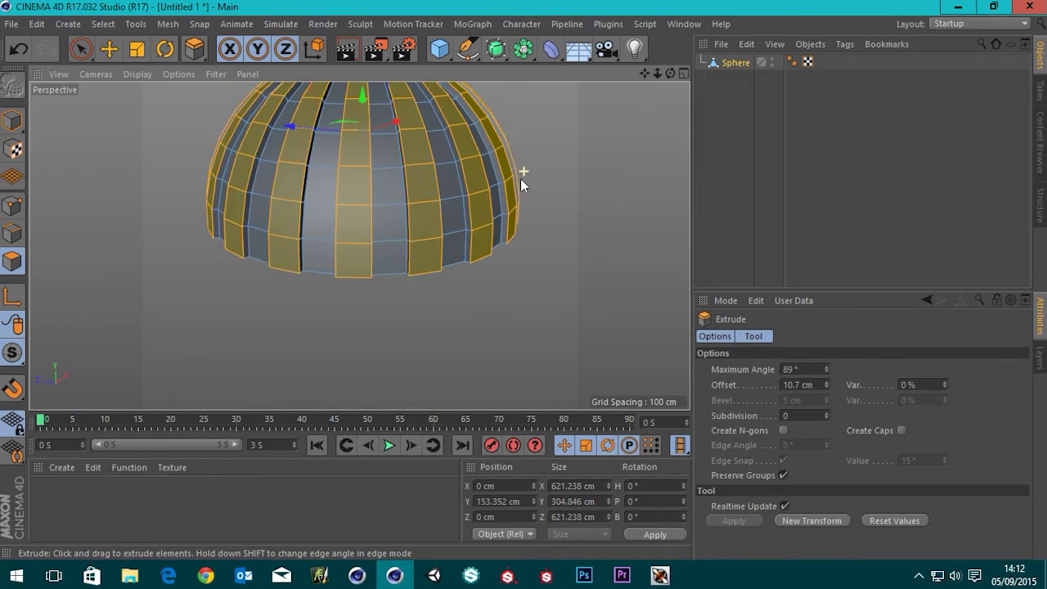
middle_click_drag(384, 152, 365, 274, "alt")
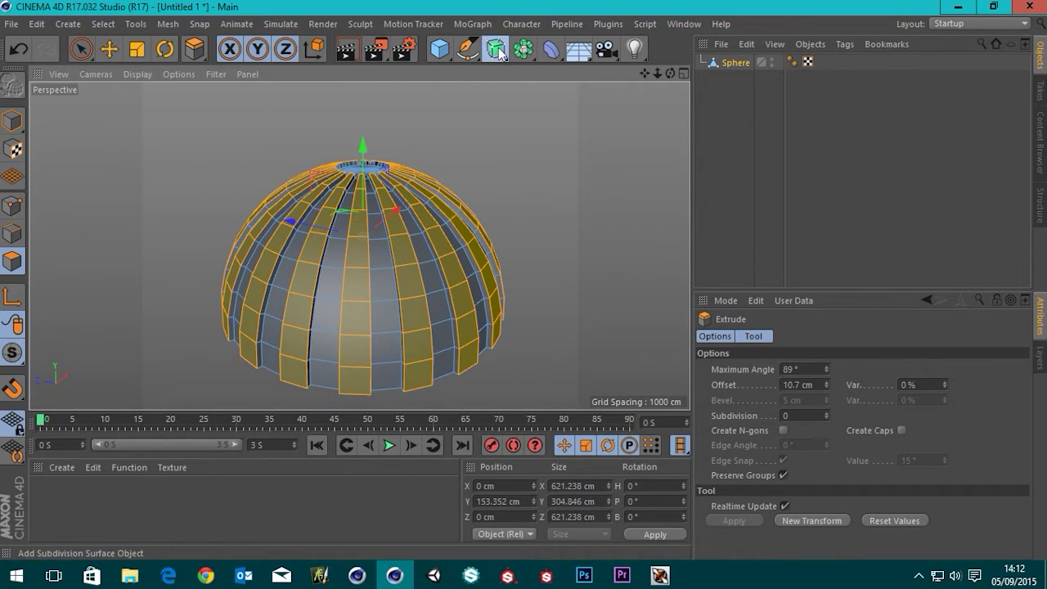
Add a Subdivision Surface, nest the sphere under it and inspect the smoothed rim.
left_click_drag(501, 51, 557, 67, "alt")
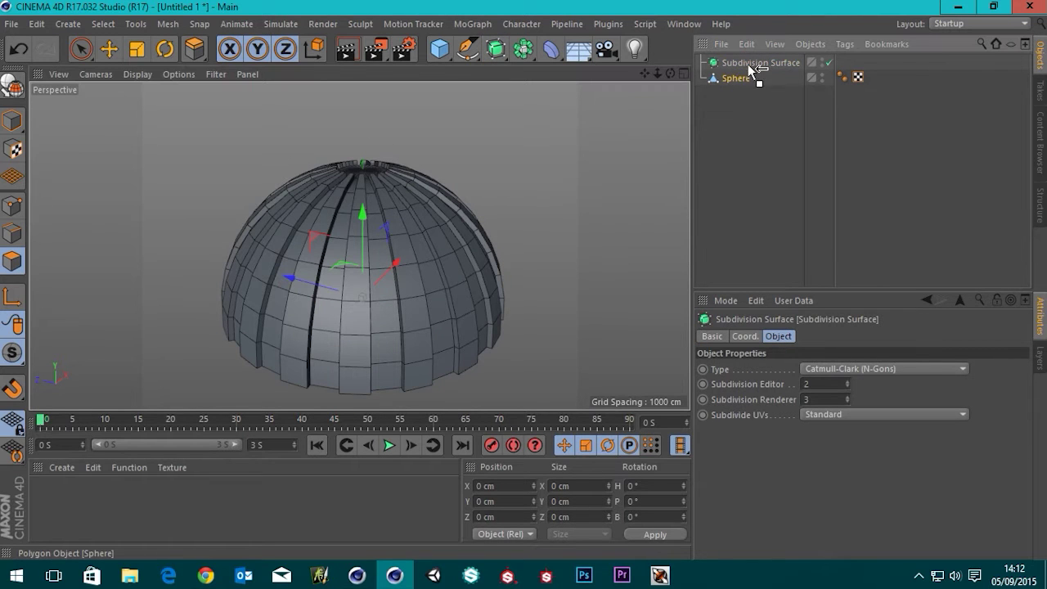
left_click_drag(747, 64, 750, 64)
scroll(281, 376, "up", 4)
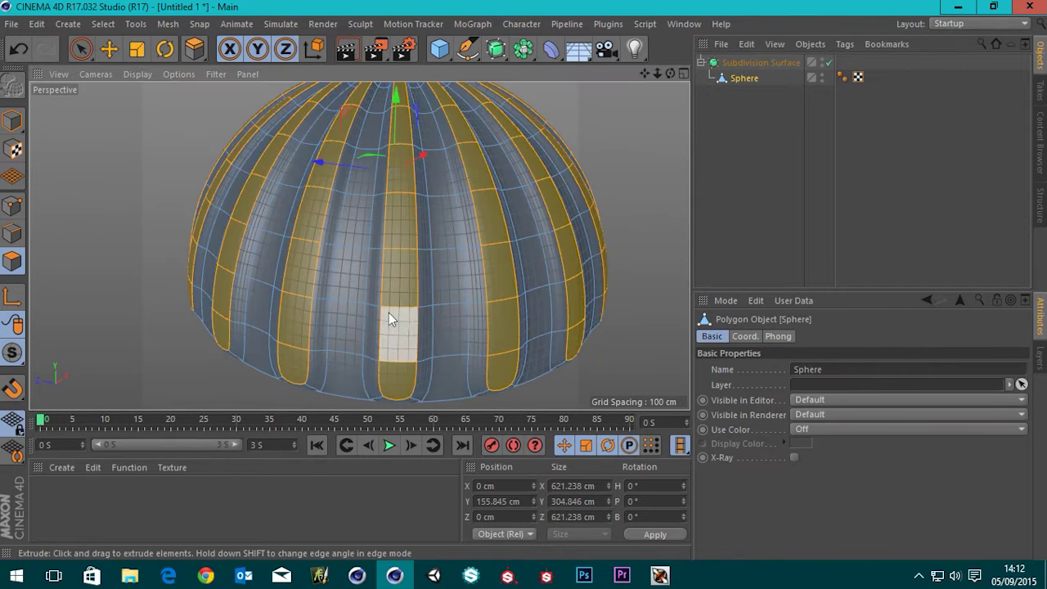
middle_click_drag(389, 312, 370, 216, "alt")
left_click_drag(371, 216, 439, 163, "alt")
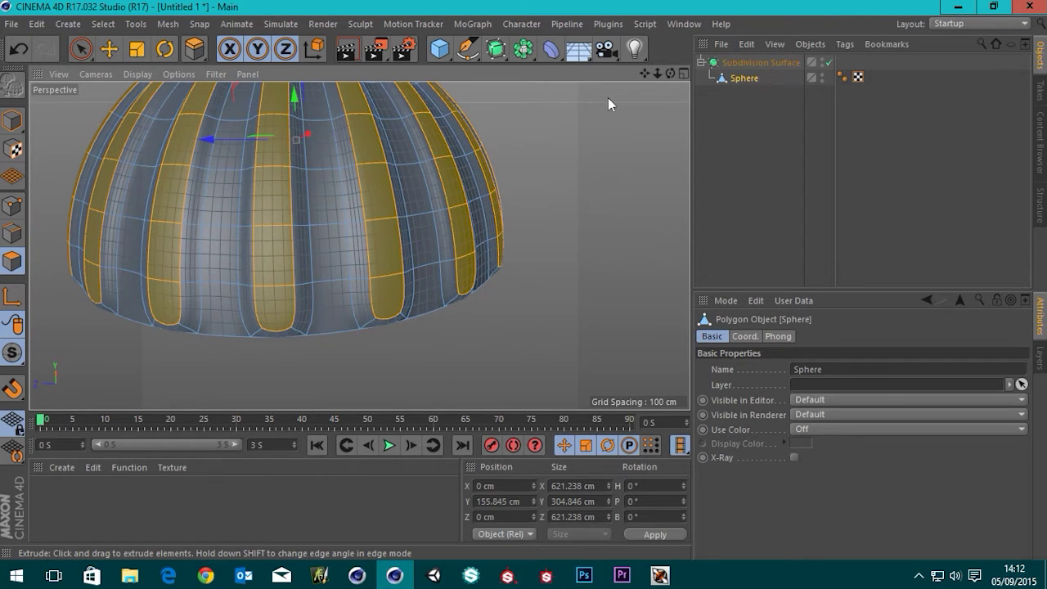
Undo the Subdivision Surface and the strip extrusion, back to the plain dome with the strips selected.
key("ctrl+z")
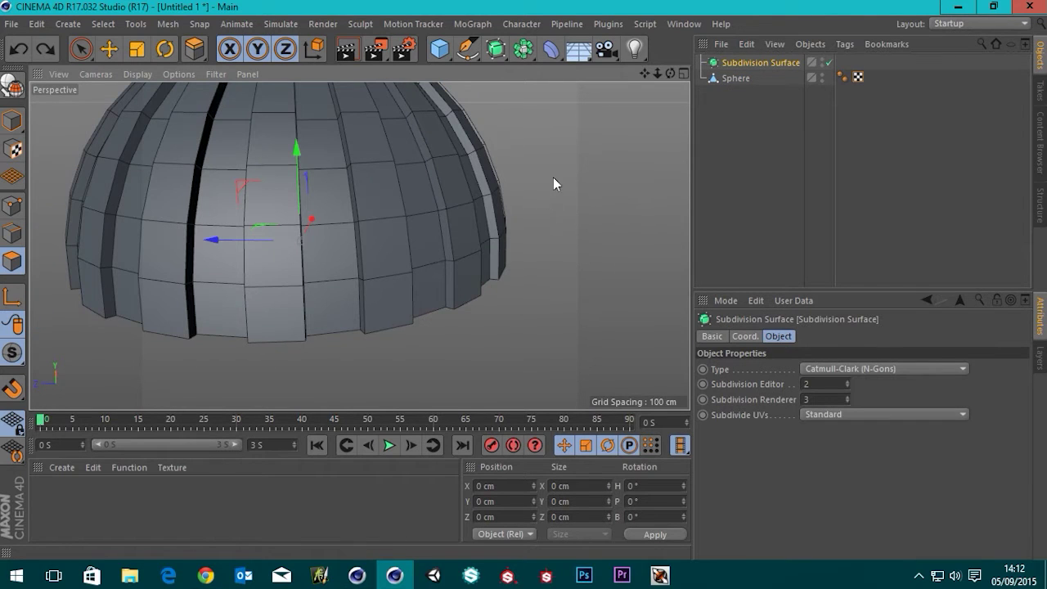
key("ctrl+z")
key("ctrl+shift+z")
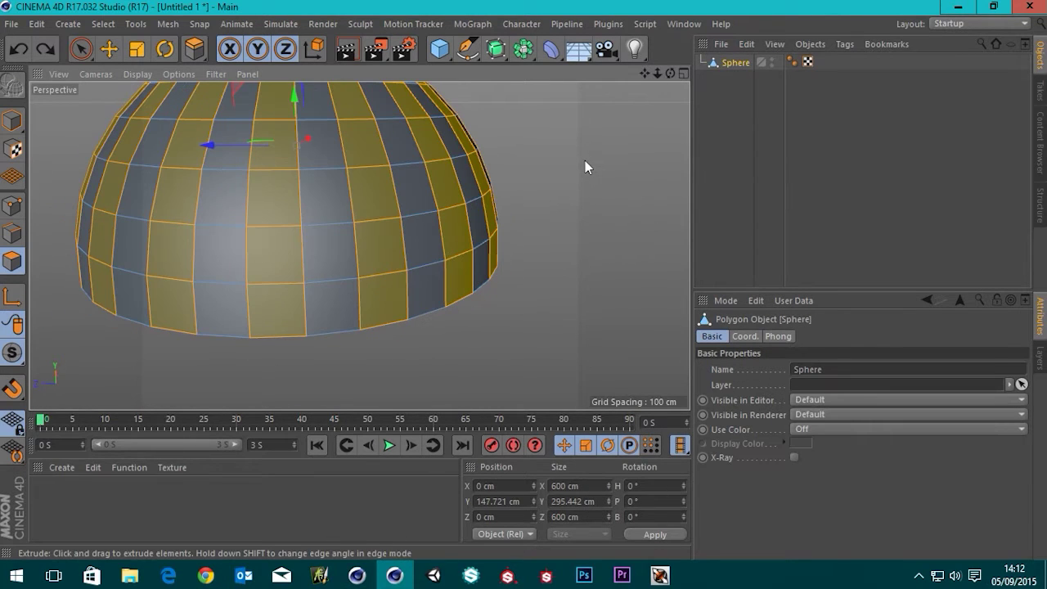
Nest the sphere under a new Subdivision Surface and extrude the selected strips outward with the smoothing active.
left_click_drag(496, 50, 572, 70)
left_click_drag(741, 76, 750, 62)
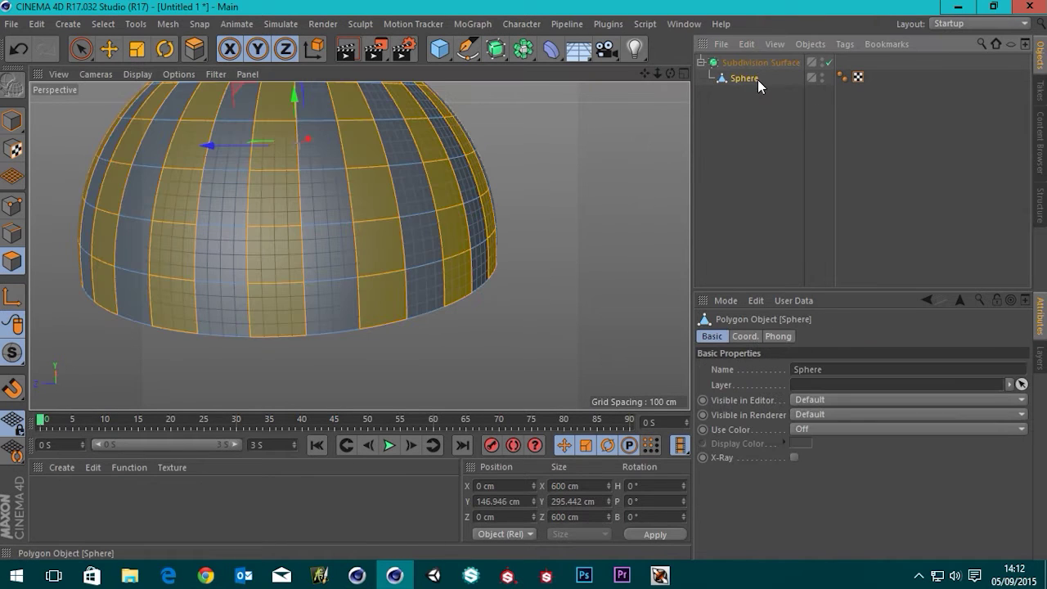
left_click_drag(524, 357, 567, 358)
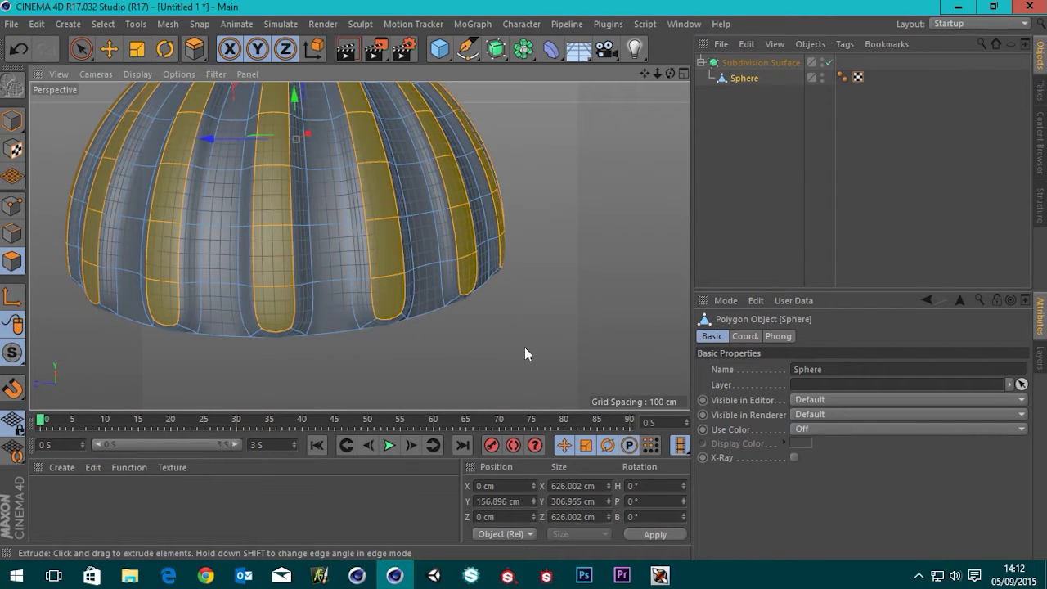
right_click_drag(525, 347, 489, 294, "alt")
left_click_drag(406, 162, 401, 170, "alt")
left_click_drag(386, 209, 389, 147)
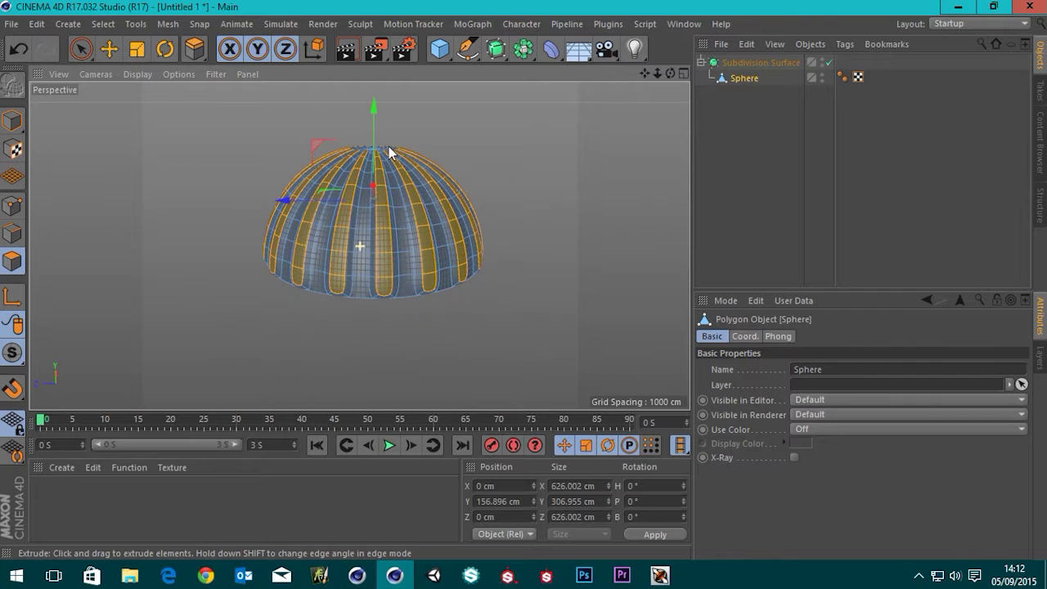
Disable the Subdivision Surface, isolate the raised strips' end faces along the dome's bottom rim and delete them.
left_click(828, 62)
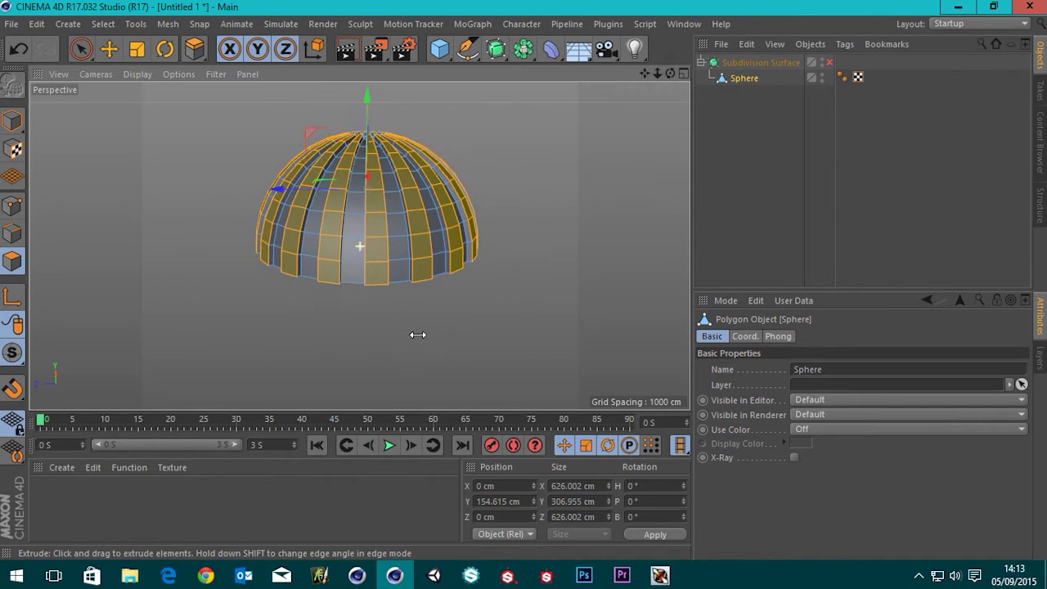
middle_click(428, 299)
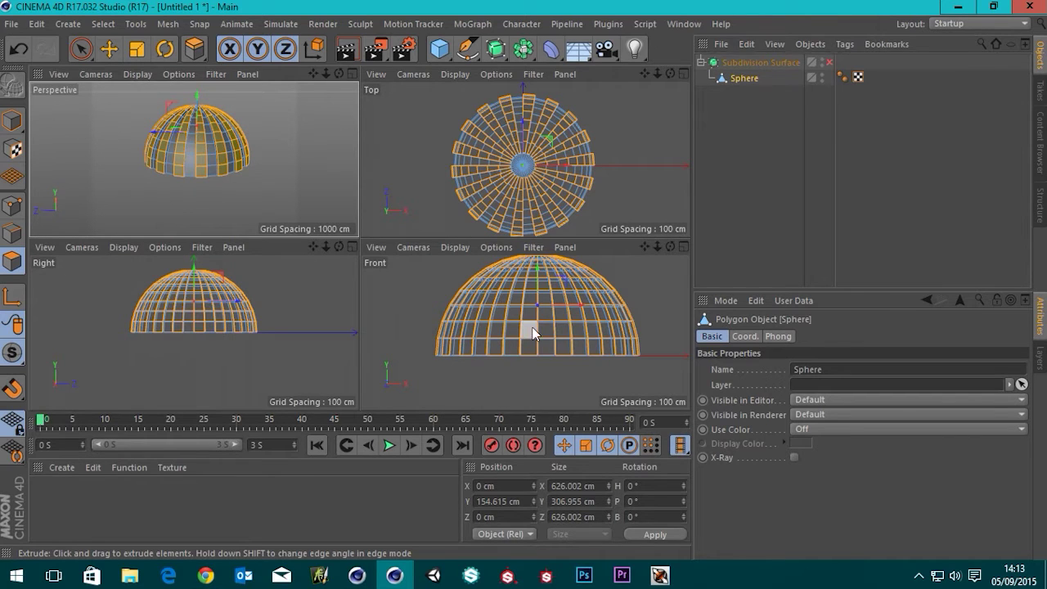
left_click(78, 45)
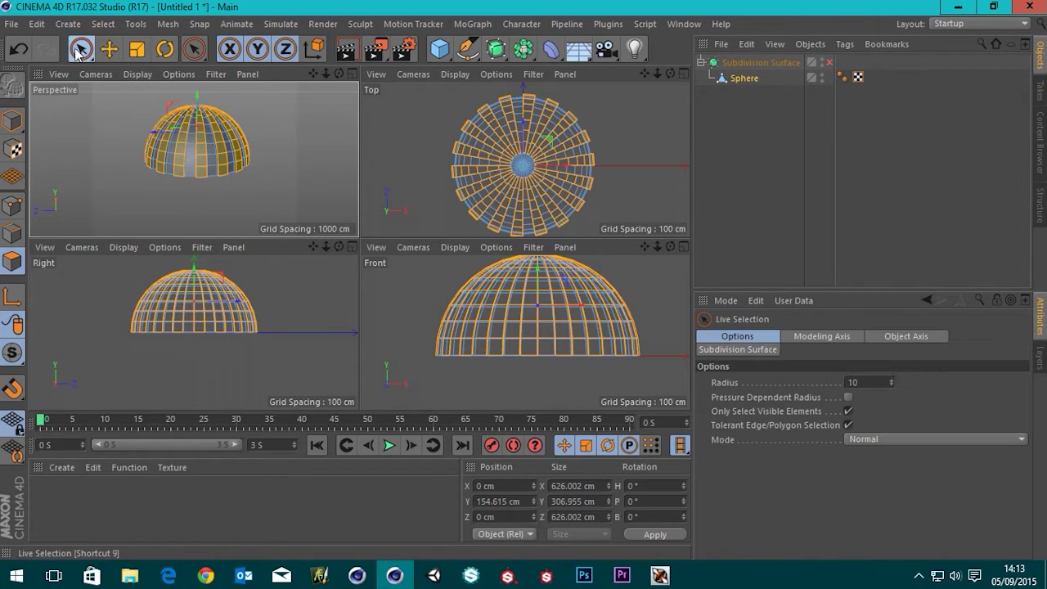
left_click_drag(78, 45, 177, 104)
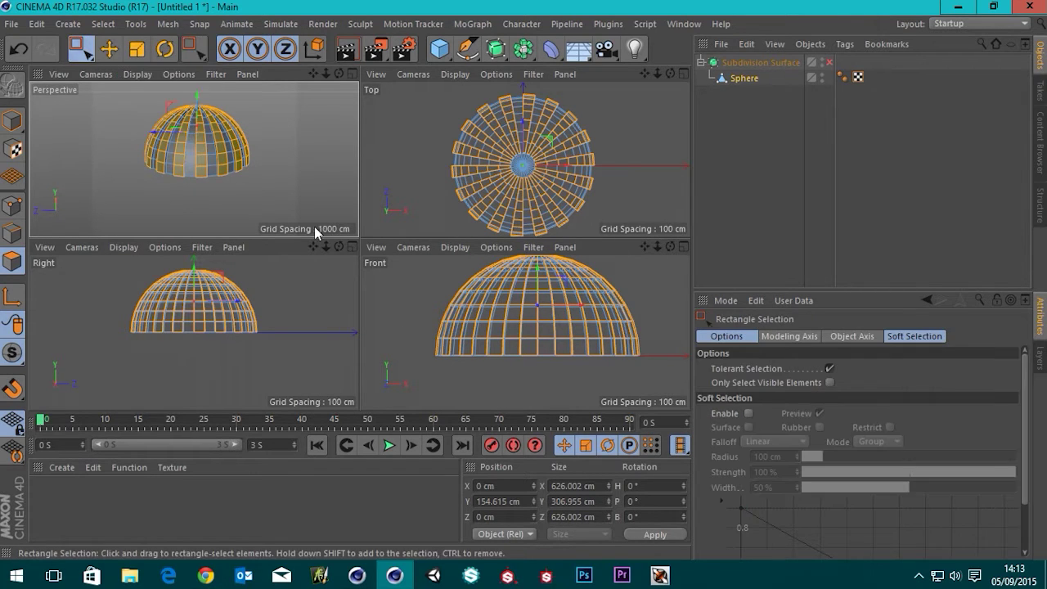
middle_click(440, 268)
left_click_drag(144, 279, 657, 324)
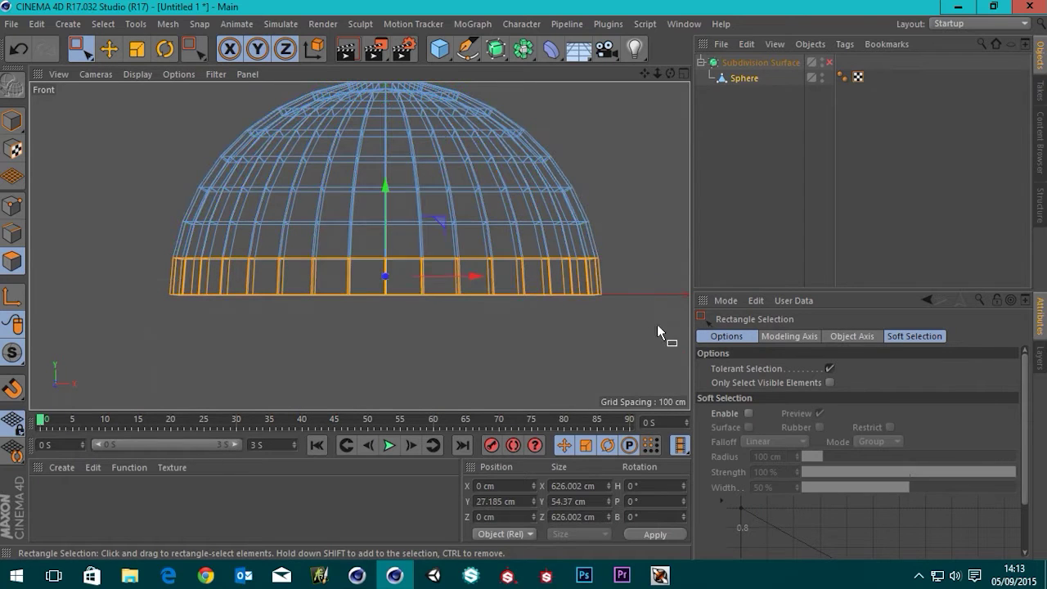
left_click_drag(143, 219, 633, 277)
middle_click(483, 324)
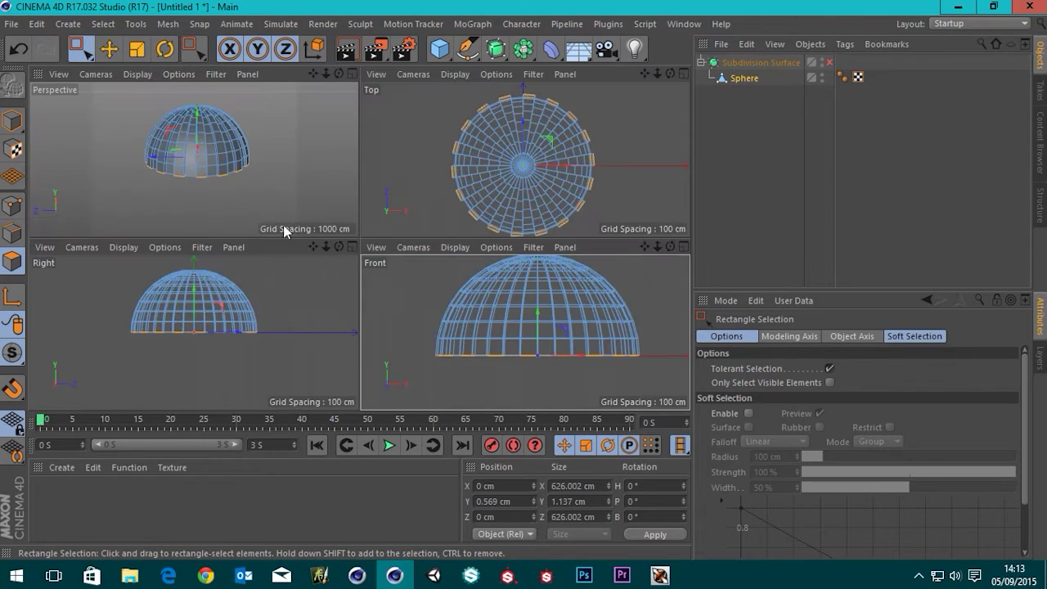
middle_click(286, 225)
left_click_drag(330, 284, 435, 184, "alt")
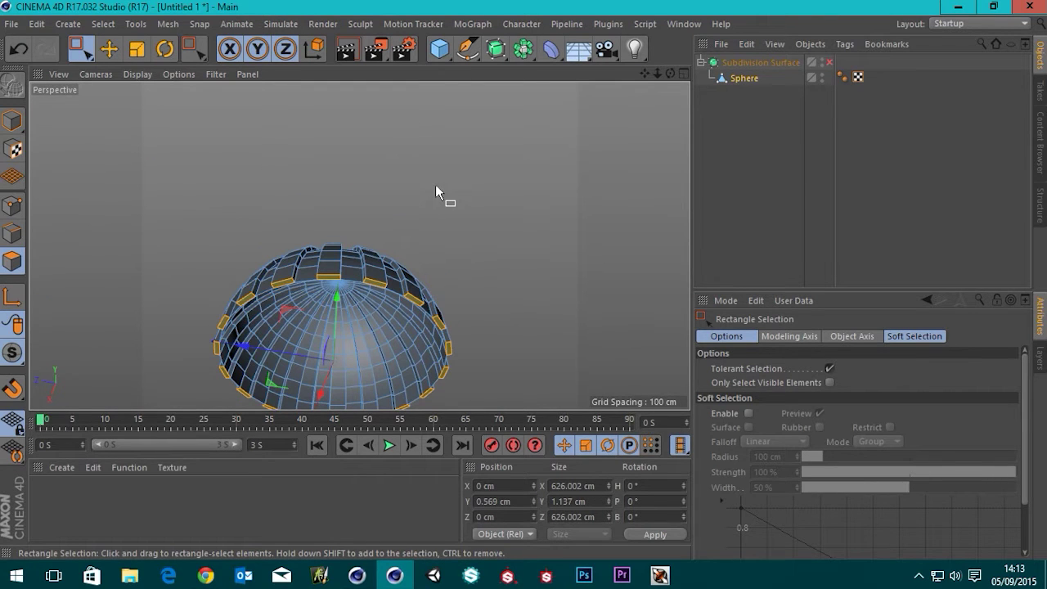
left_click(441, 185)
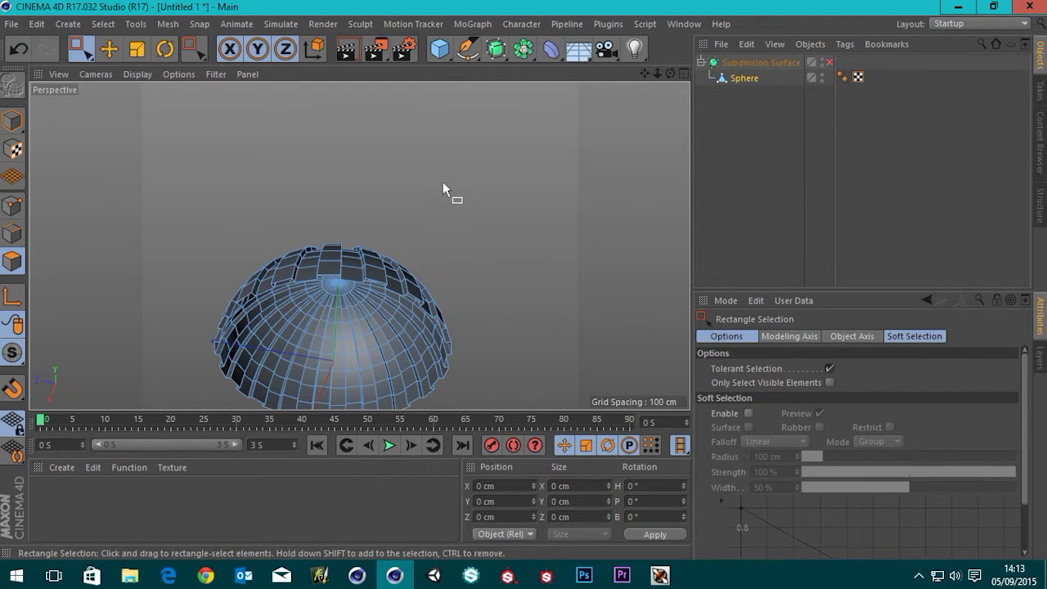
Examine the canopy's rim and crown with the Subdivision Surface enabled, and the crown again with it disabled.
left_click(829, 63)
left_click_drag(296, 295, 402, 323, "alt")
scroll(275, 240, "up", 3)
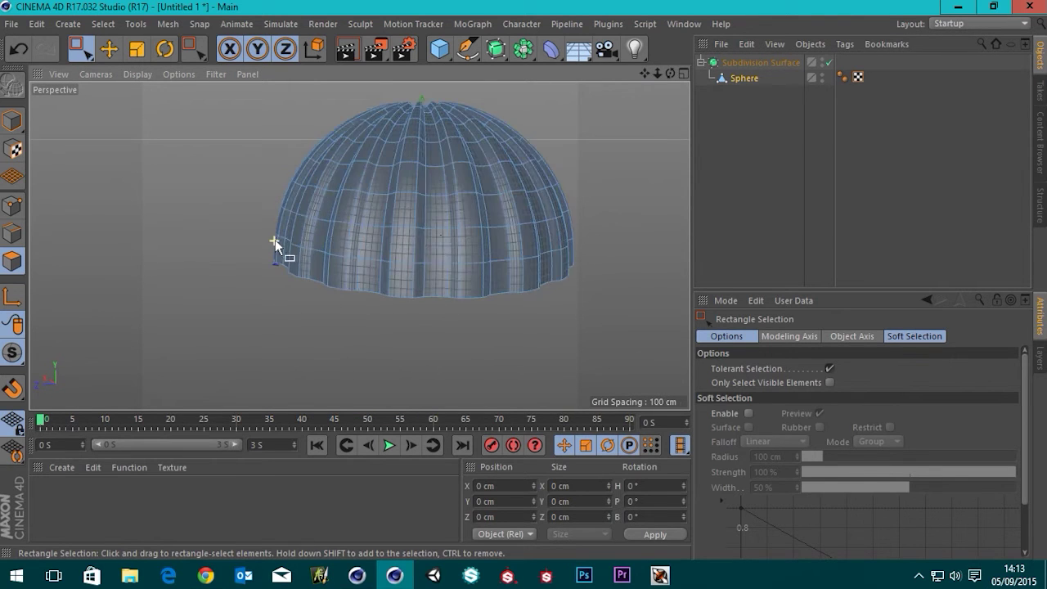
left_click_drag(275, 239, 411, 241, "alt")
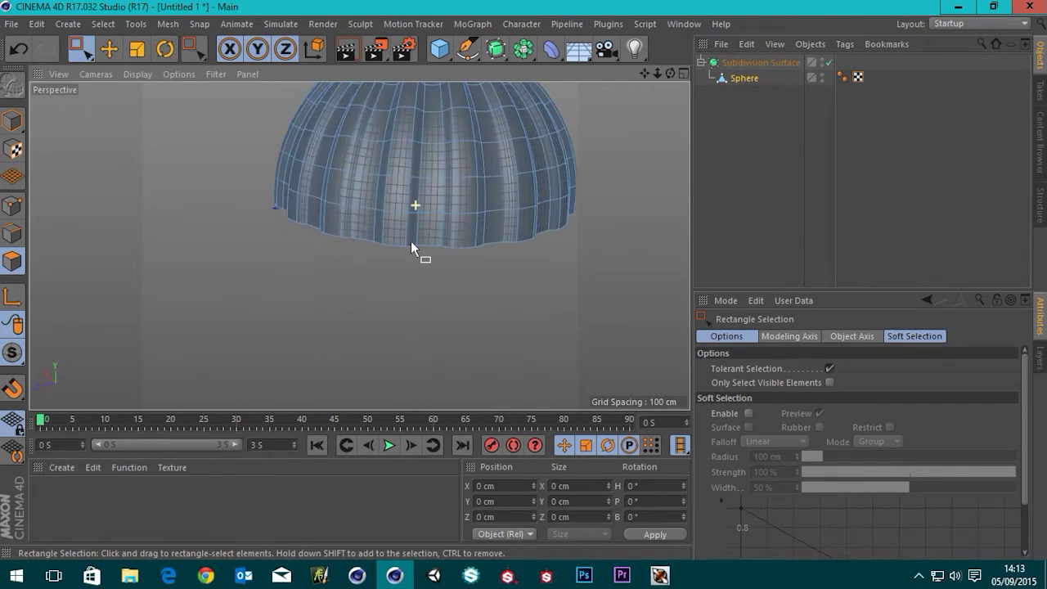
left_click_drag(426, 114, 297, 243, "alt")
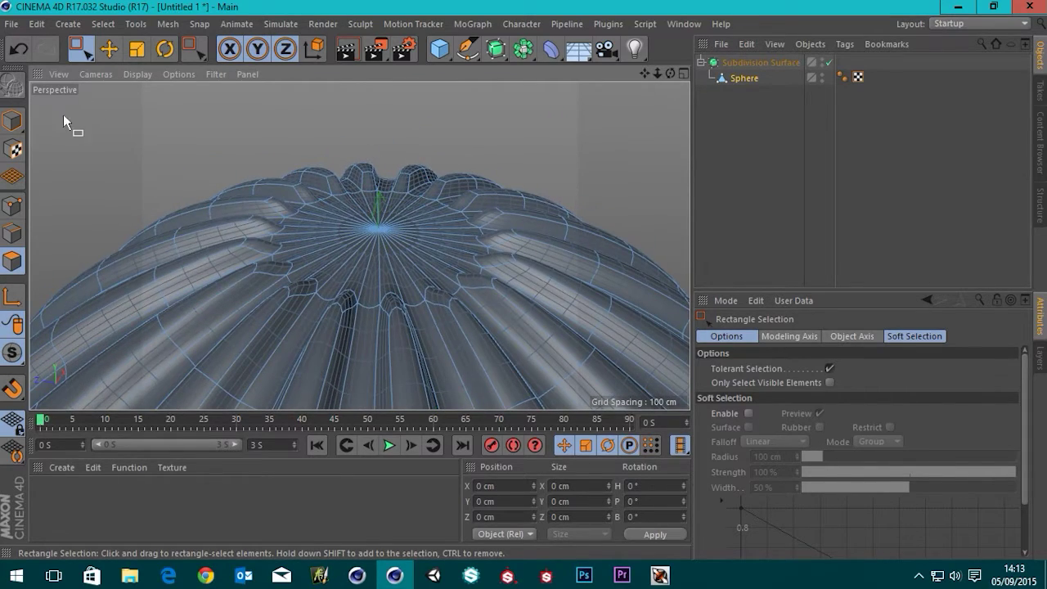
left_click(15, 121)
left_click_drag(364, 264, 375, 241, "alt")
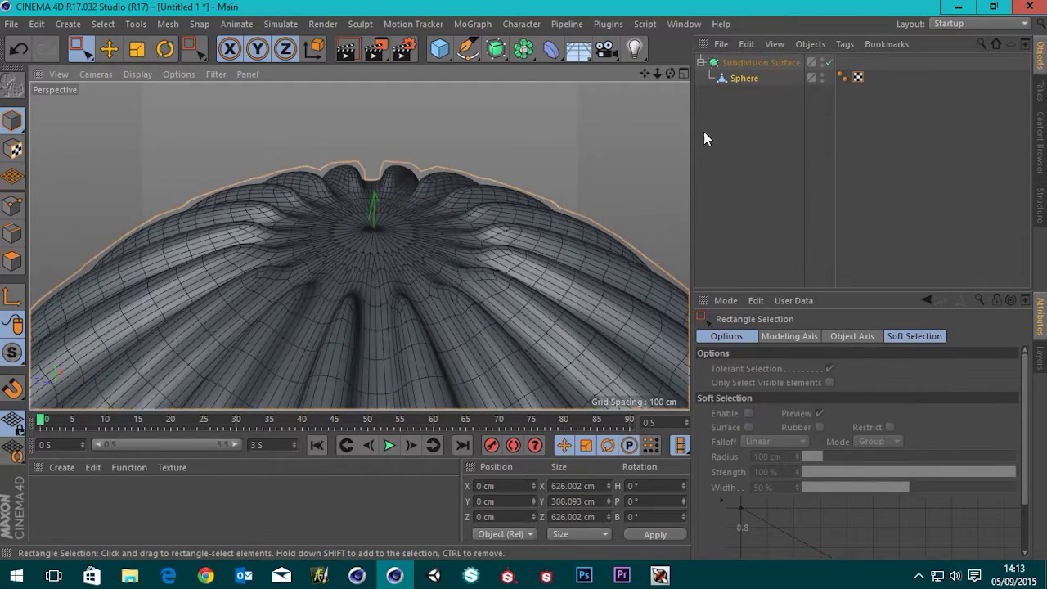
left_click(829, 63)
left_click_drag(531, 181, 327, 197, "alt")
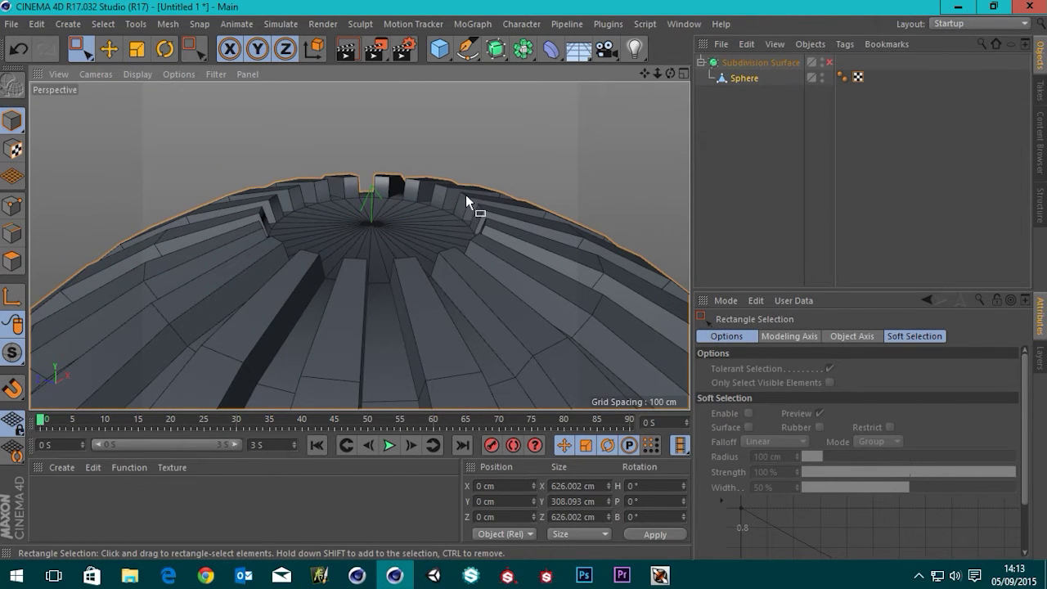
left_click_drag(500, 211, 417, 205, "alt")
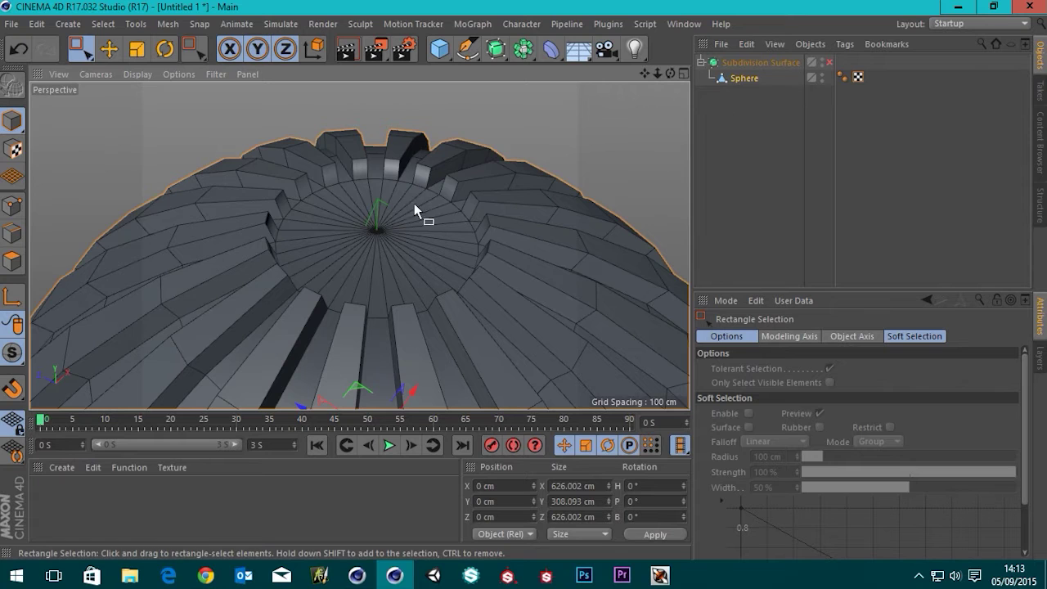
scroll(342, 227, "up", 5)
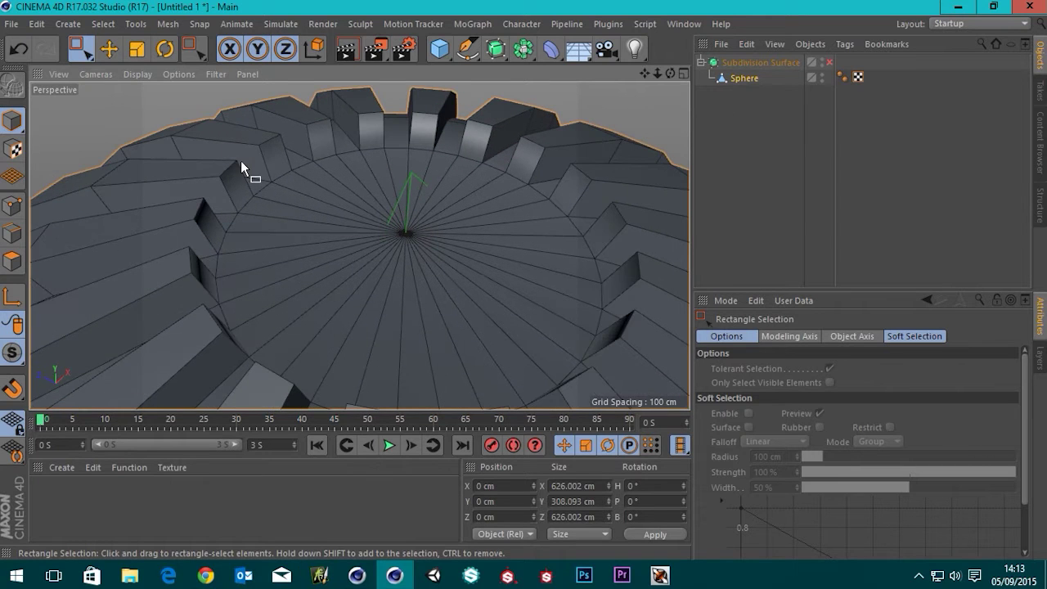
Switch to polygon mode and live-select the first four inner end faces of the raised strips around the crown.
left_click(13, 236)
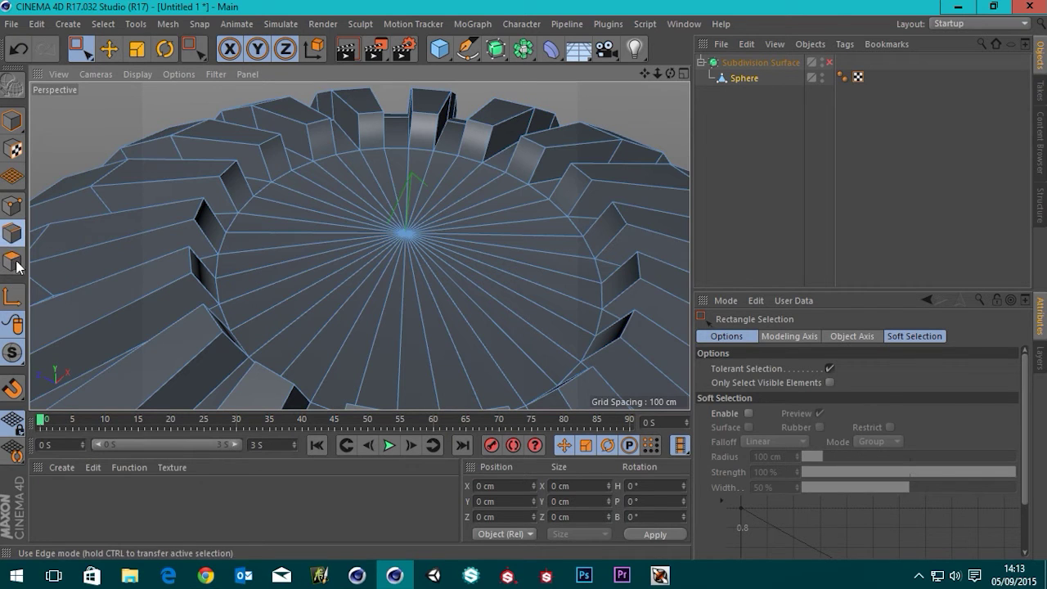
left_click(17, 261)
left_click_drag(82, 49, 150, 71)
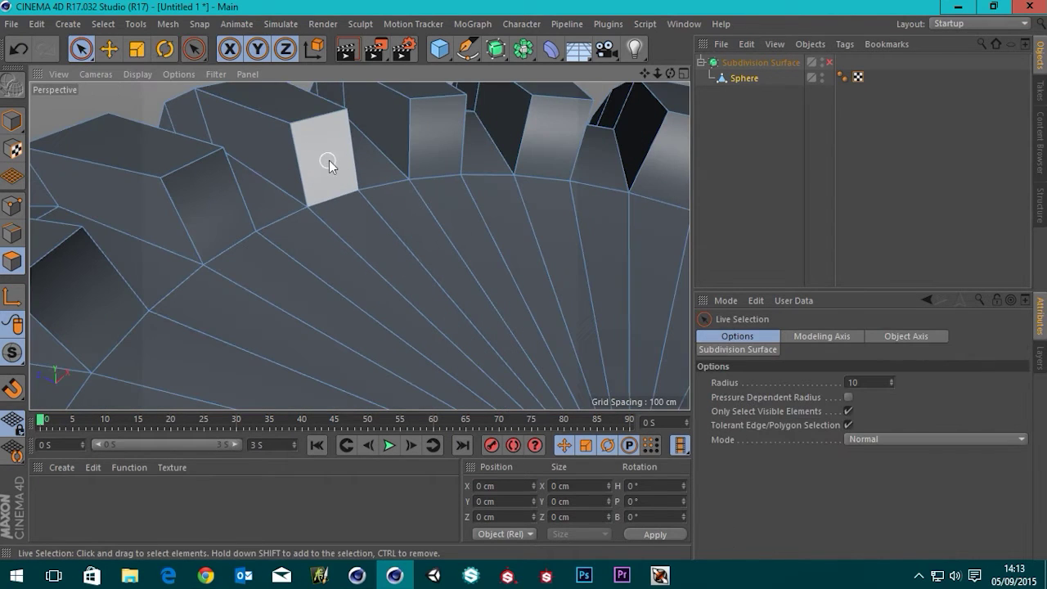
left_click(327, 159)
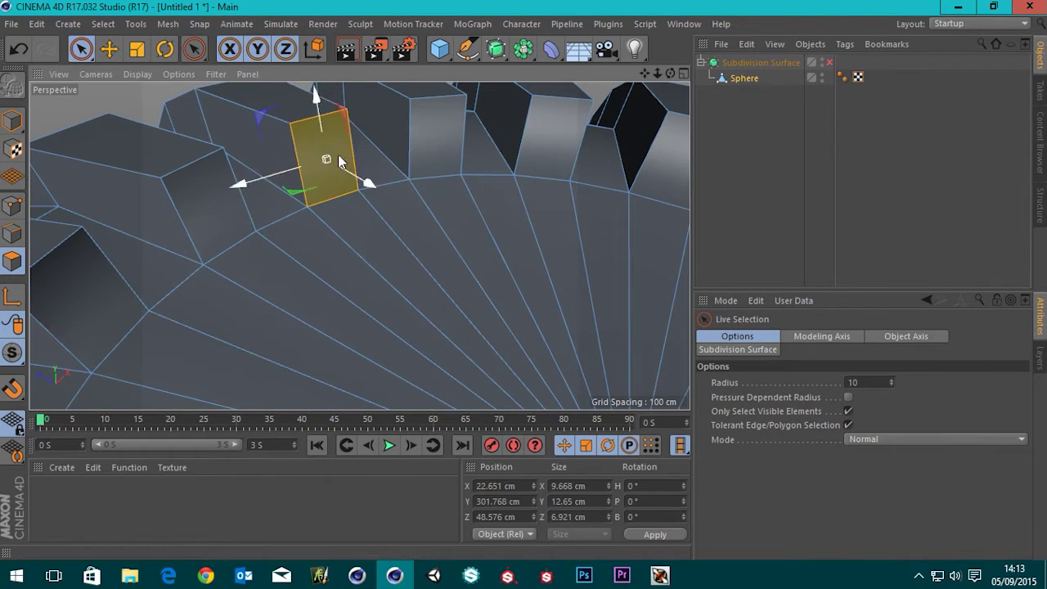
left_click(437, 131, "shift")
left_click(559, 148, "shift")
left_click(232, 203, "shift")
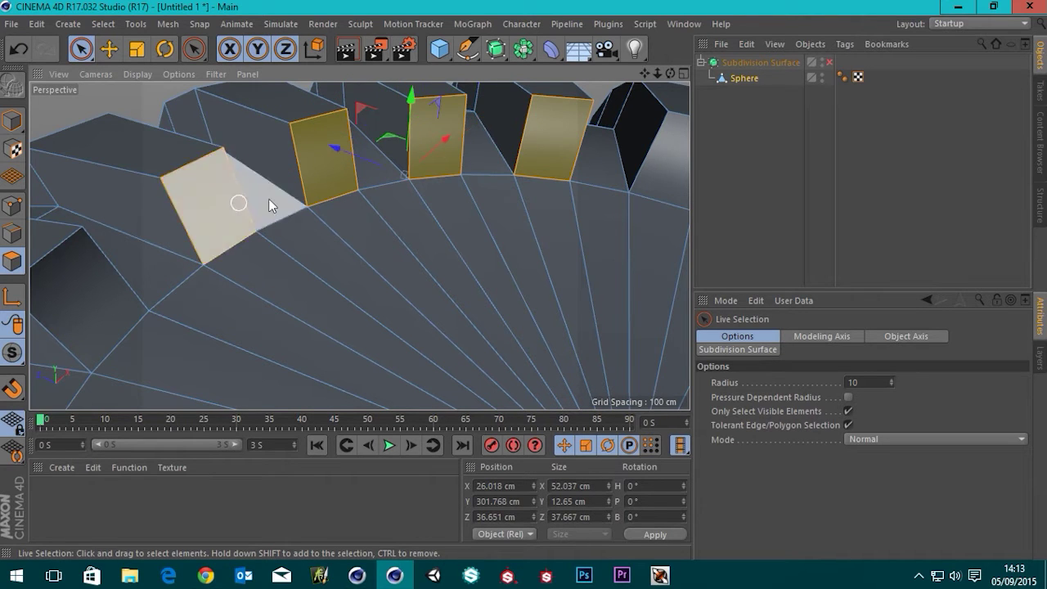
Extend the selection with the raised strips' end faces along the next stretch of the crown's ring.
scroll(439, 199, "down", 4)
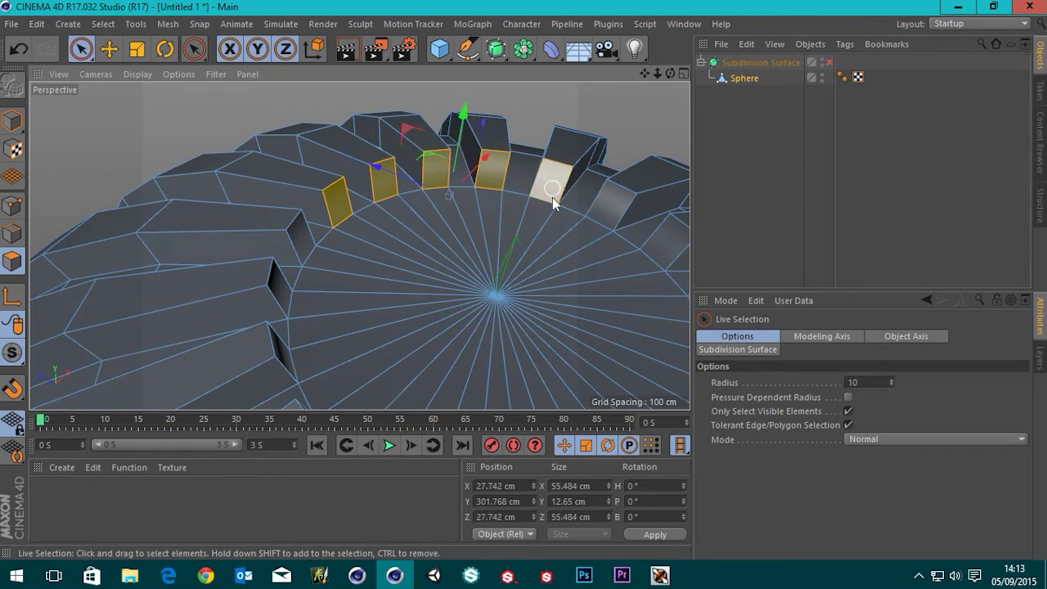
left_click_drag(564, 383, 538, 330, "alt")
scroll(369, 278, "up", 3)
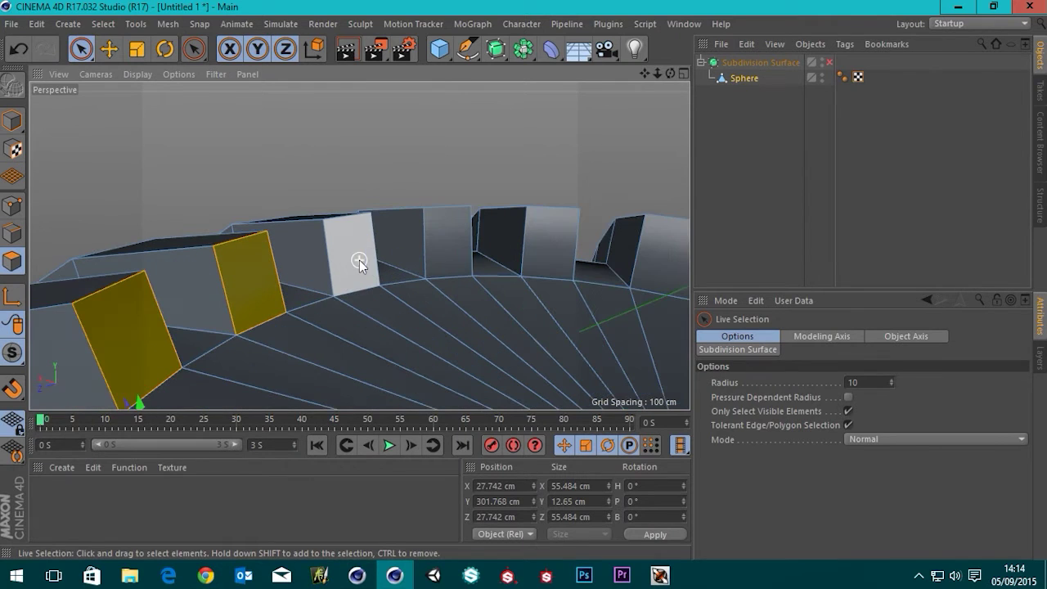
left_click(359, 261, "shift")
left_click(451, 233, "shift")
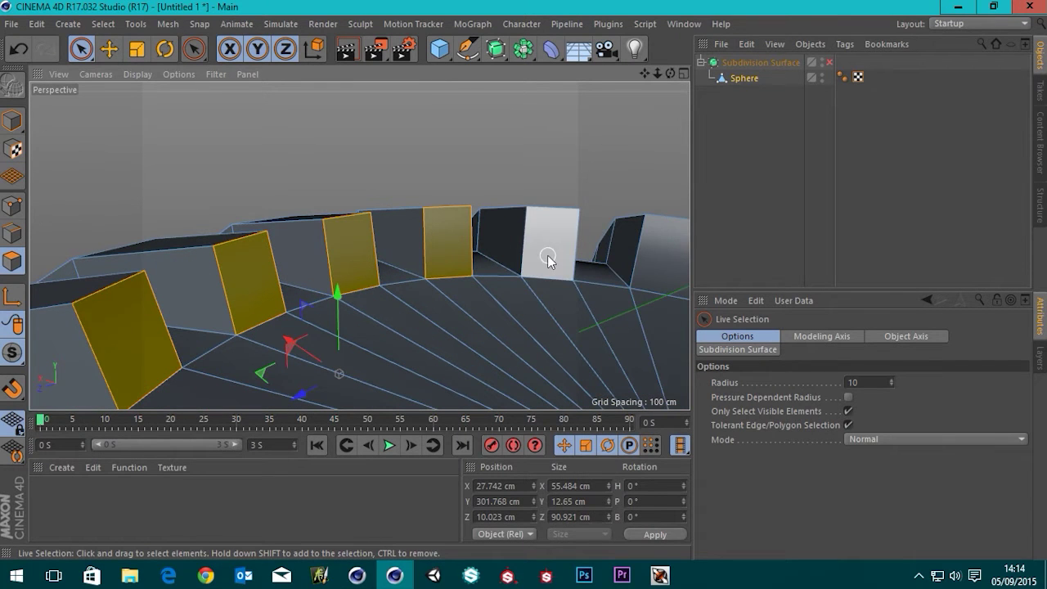
scroll(477, 329, "down", 4)
left_click_drag(477, 329, 593, 318, "alt")
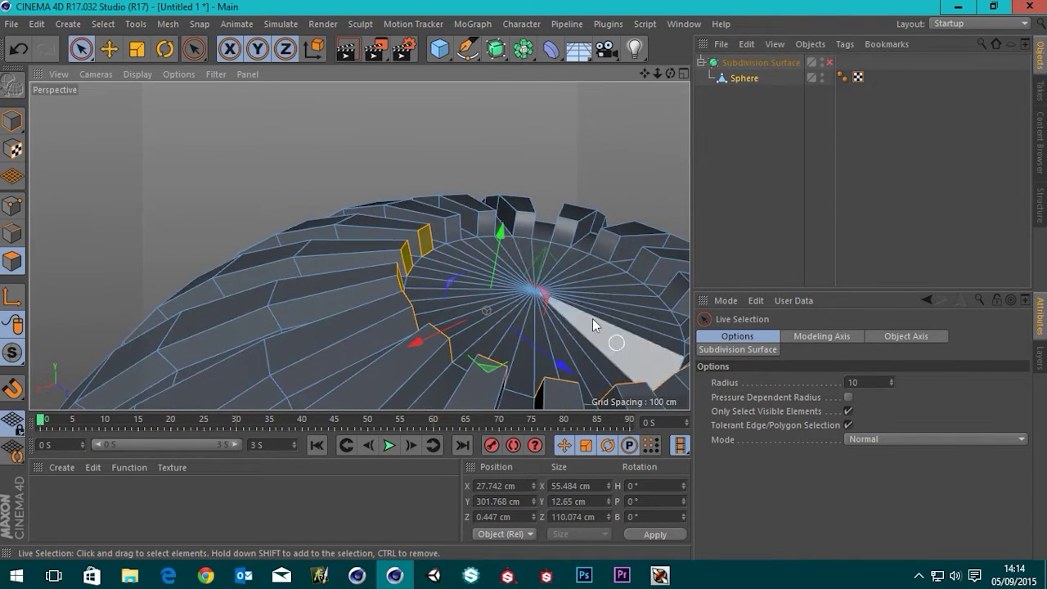
middle_click_drag(552, 245, 442, 283, "alt")
scroll(302, 309, "up", 4)
scroll(367, 260, "up", 3)
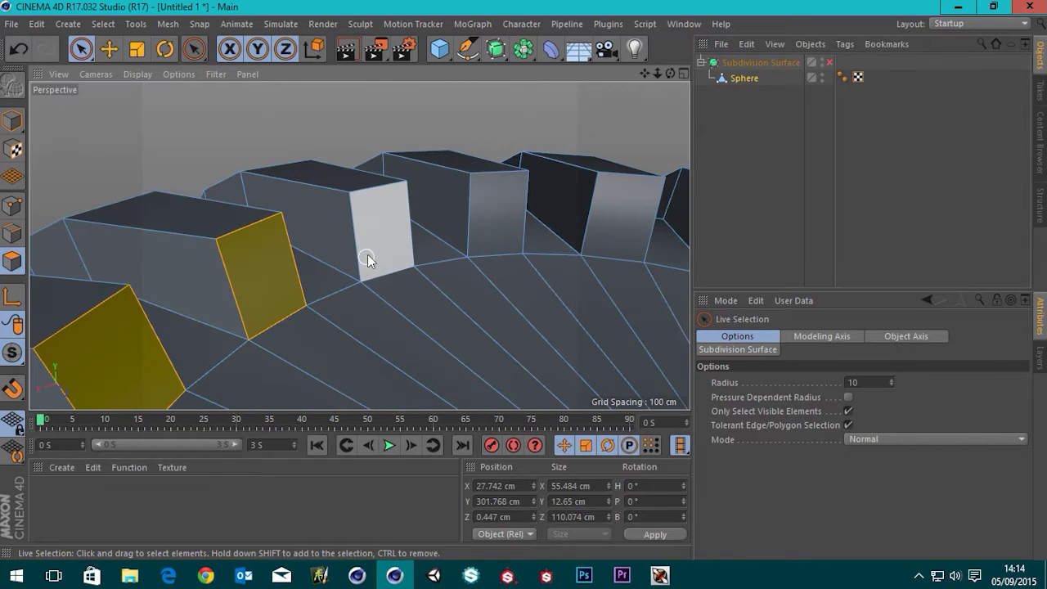
left_click(378, 230, "shift")
left_click(507, 211, "shift")
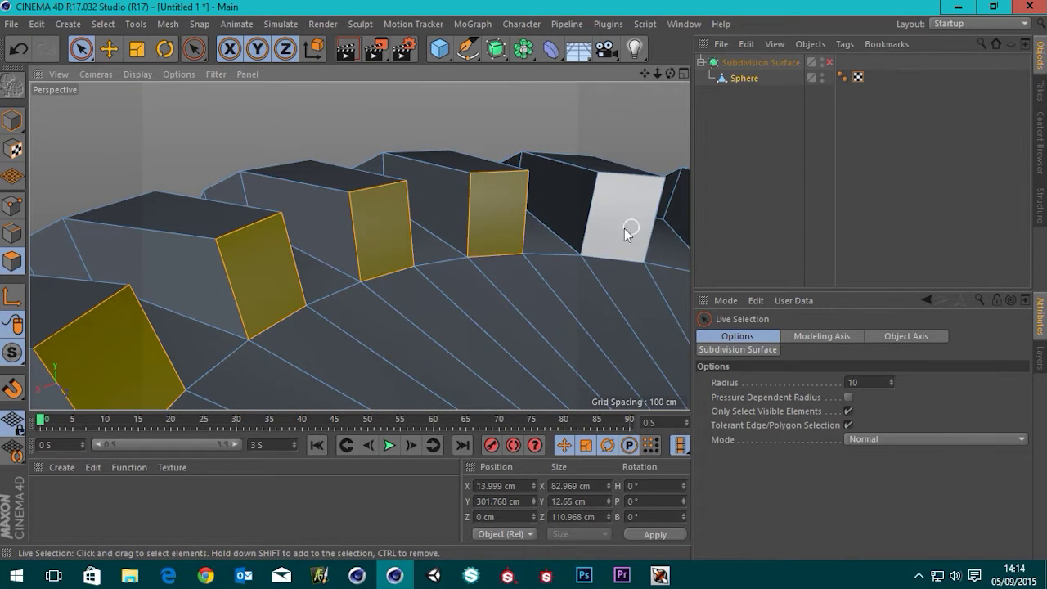
Add the remaining strip end faces to complete the ring around the crown and delete all the selected faces.
left_click_drag(616, 257, 438, 270, "alt")
scroll(328, 226, "down", 4)
scroll(189, 229, "up", 3)
scroll(332, 214, "up", 3)
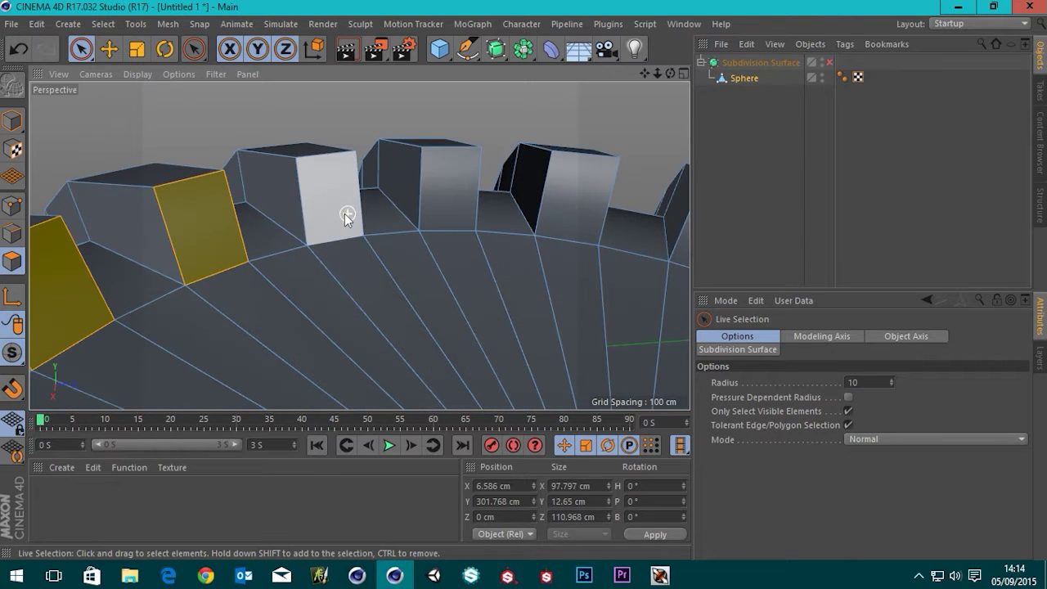
left_click(335, 210, "shift")
left_click(455, 212, "shift")
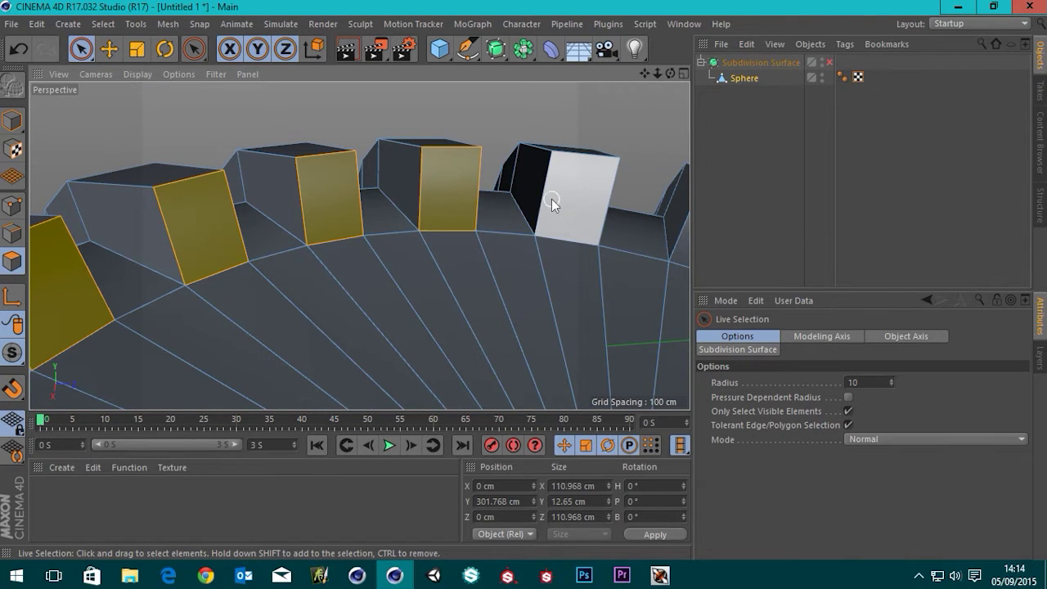
left_click(569, 206, "shift")
left_click_drag(600, 219, 310, 152, "alt")
left_click(311, 154, "shift")
left_click(436, 182, "shift")
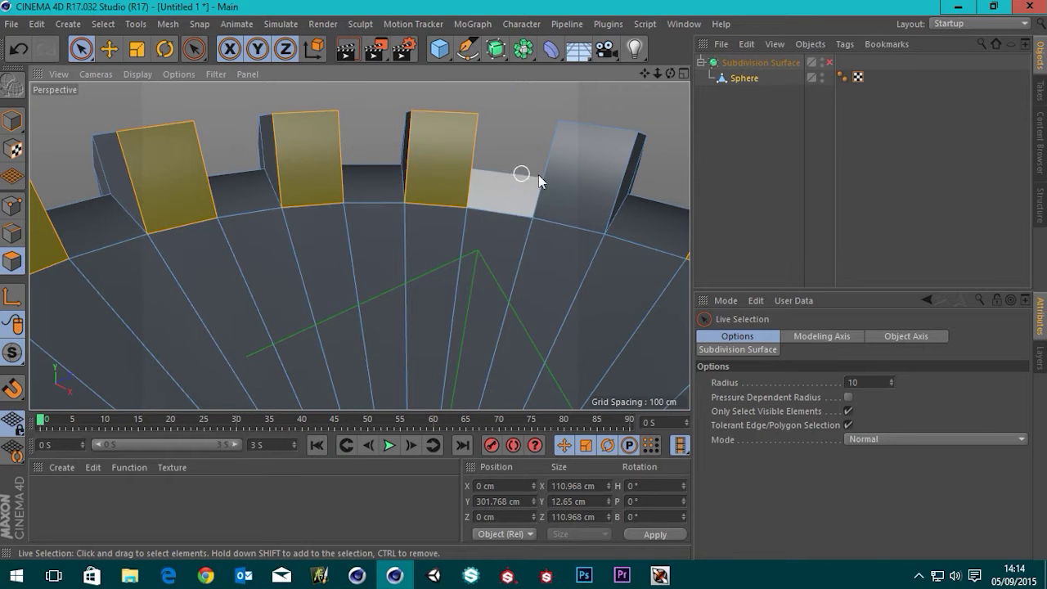
left_click(585, 188, "shift")
scroll(504, 210, "down", 3)
left_click_drag(401, 250, 398, 221, "alt")
scroll(348, 211, "down", 5)
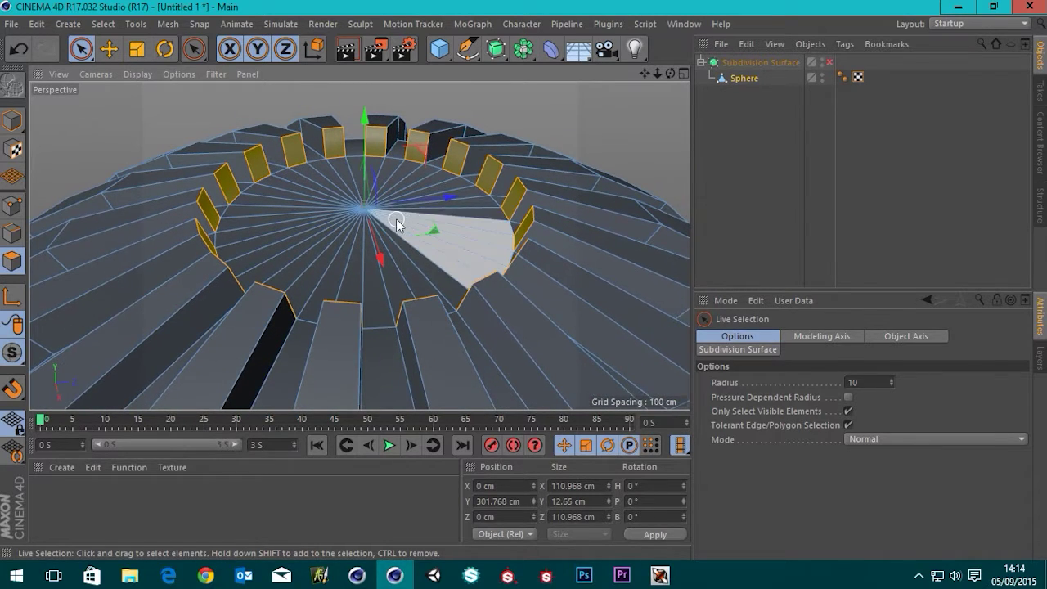
key("Delete")
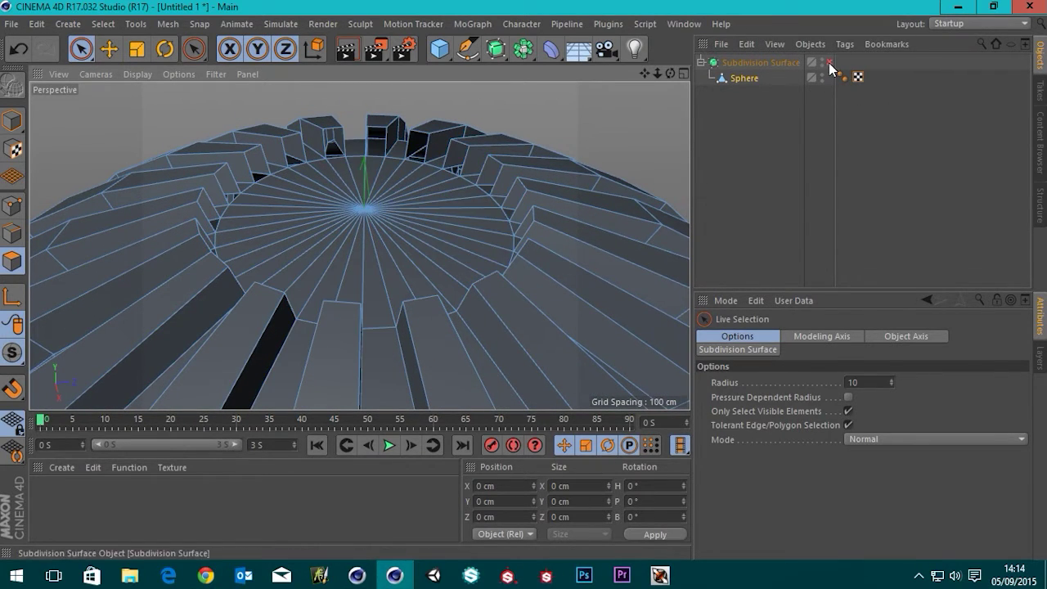
Enable the Subdivision Surface and show the canopy in Model mode with Gouraud Shading without lines.
left_click(828, 63)
left_click_drag(352, 221, 262, 229, "alt")
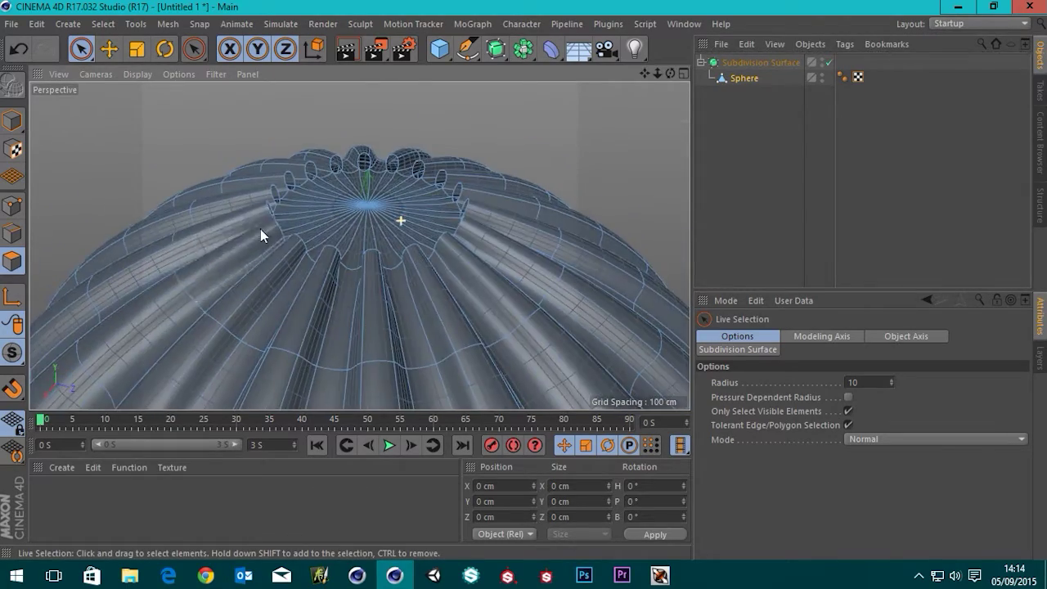
left_click(8, 125)
left_click(140, 75)
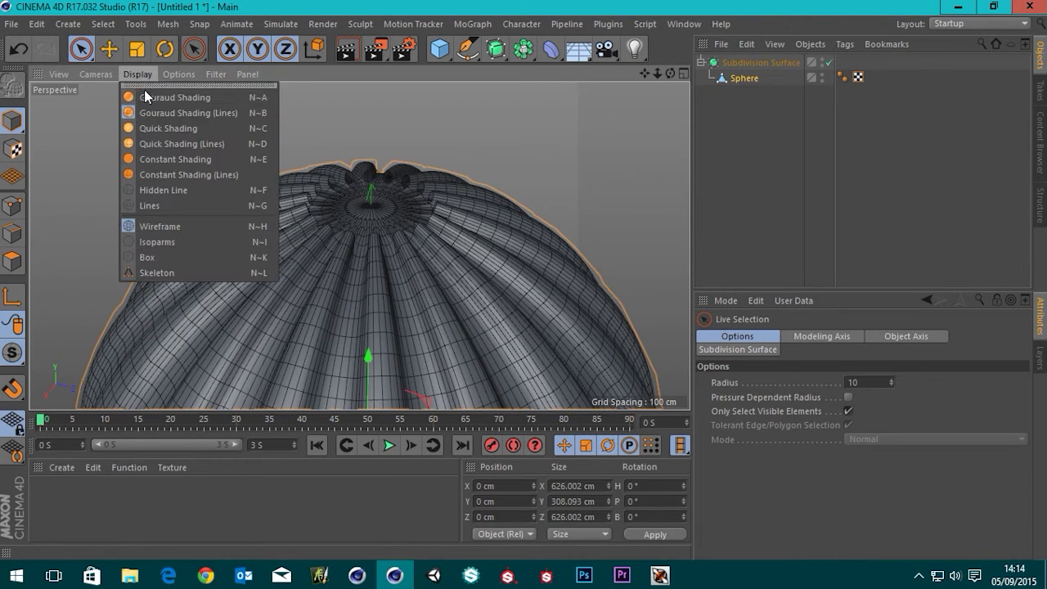
left_click(181, 114)
left_click(137, 75)
left_click(151, 96)
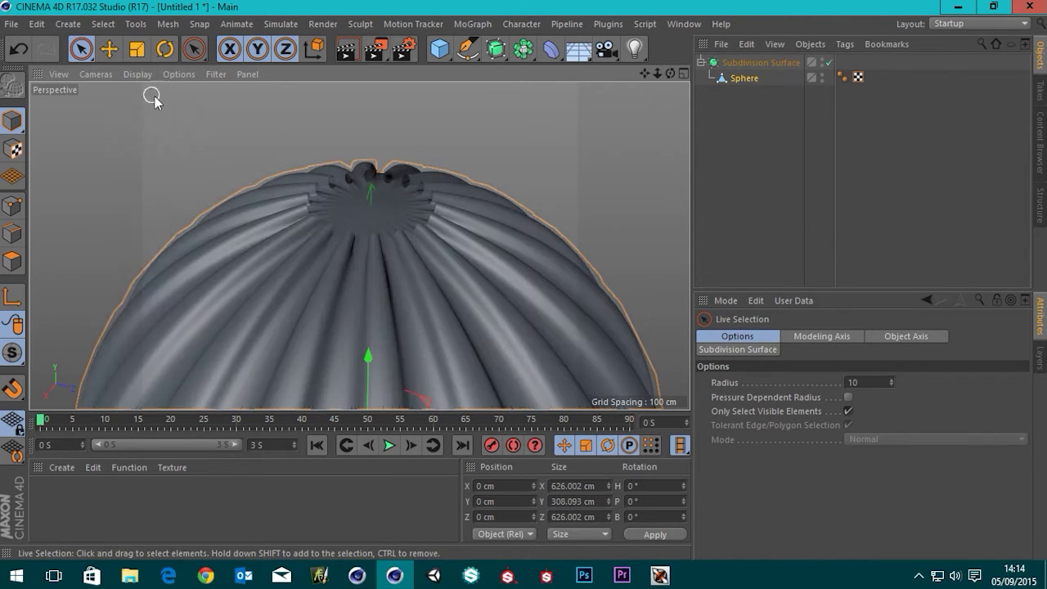
Examine the smoothed canopy's crown, sides and rim, and compare it with the Subdivision Surface disabled.
scroll(346, 250, "down", 3)
left_click_drag(412, 292, 442, 234, "alt")
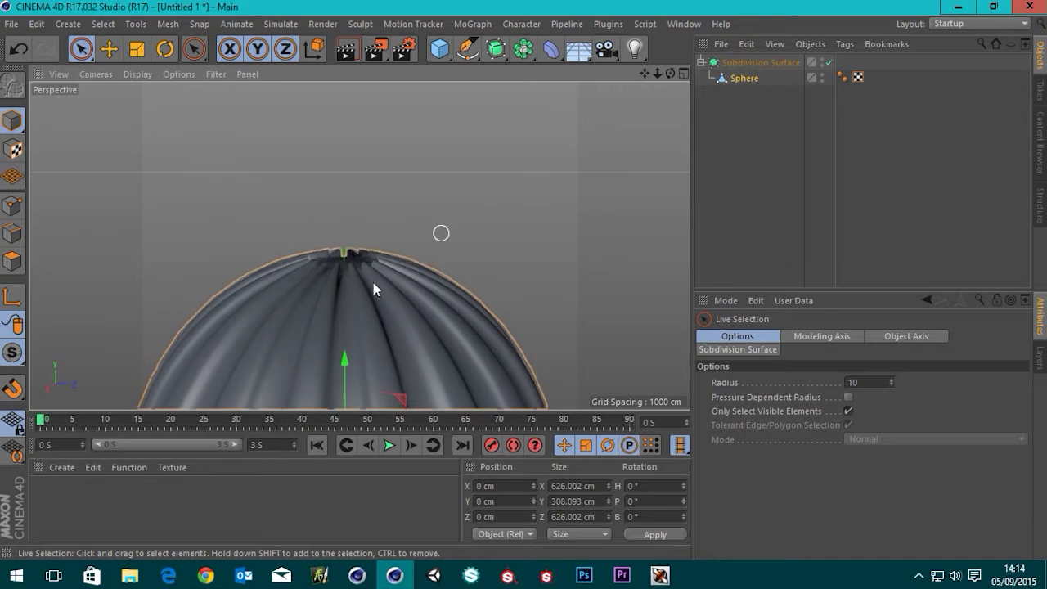
left_click_drag(360, 245, 359, 441, "alt")
left_click_drag(360, 316, 466, 237, "alt")
left_click(765, 184)
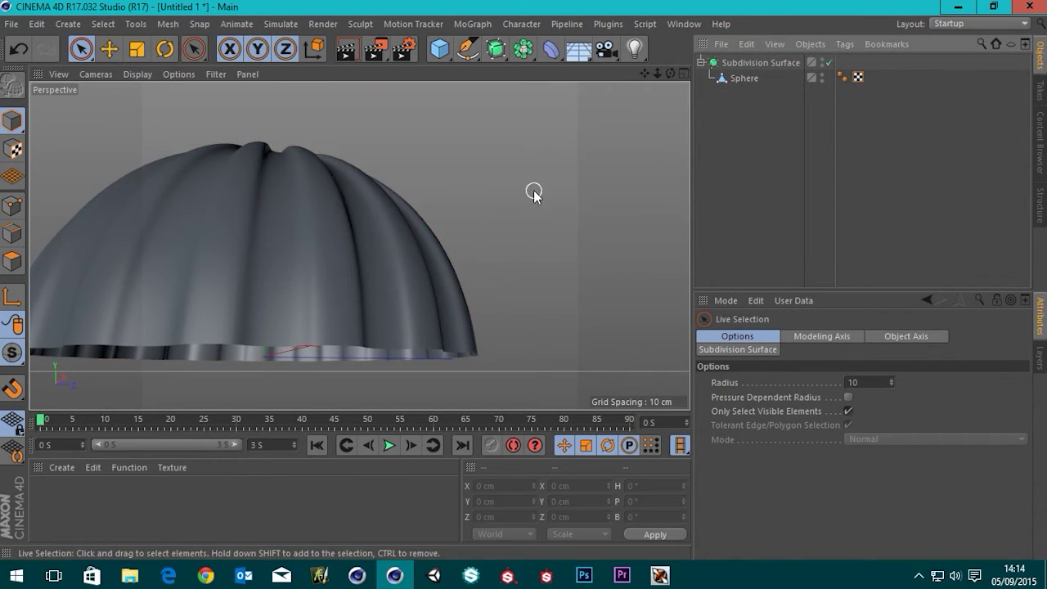
left_click_drag(532, 191, 368, 166, "alt")
scroll(367, 167, "down", 2)
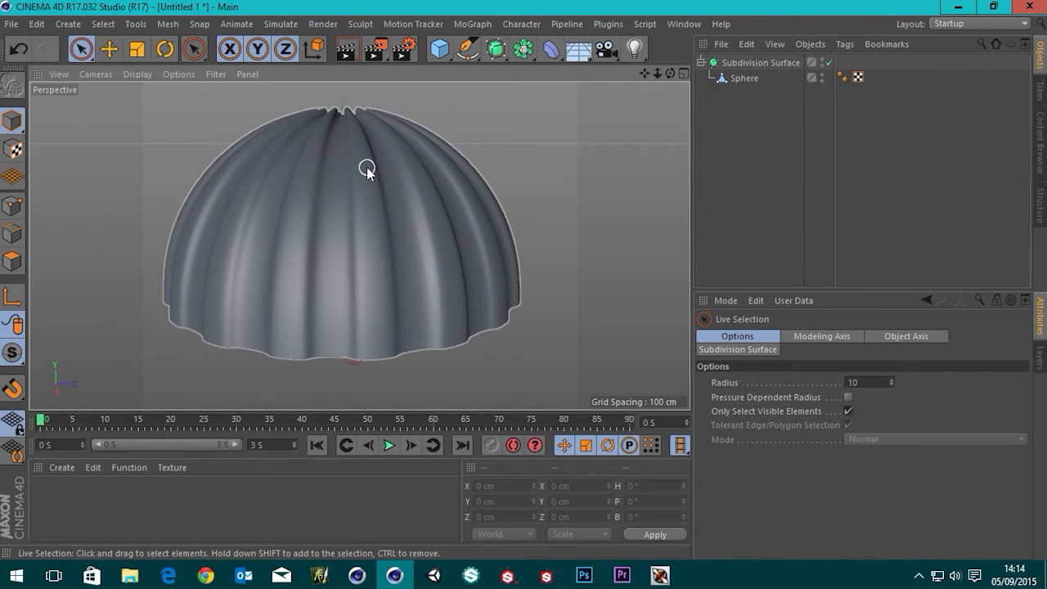
left_click(828, 63)
left_click(828, 63)
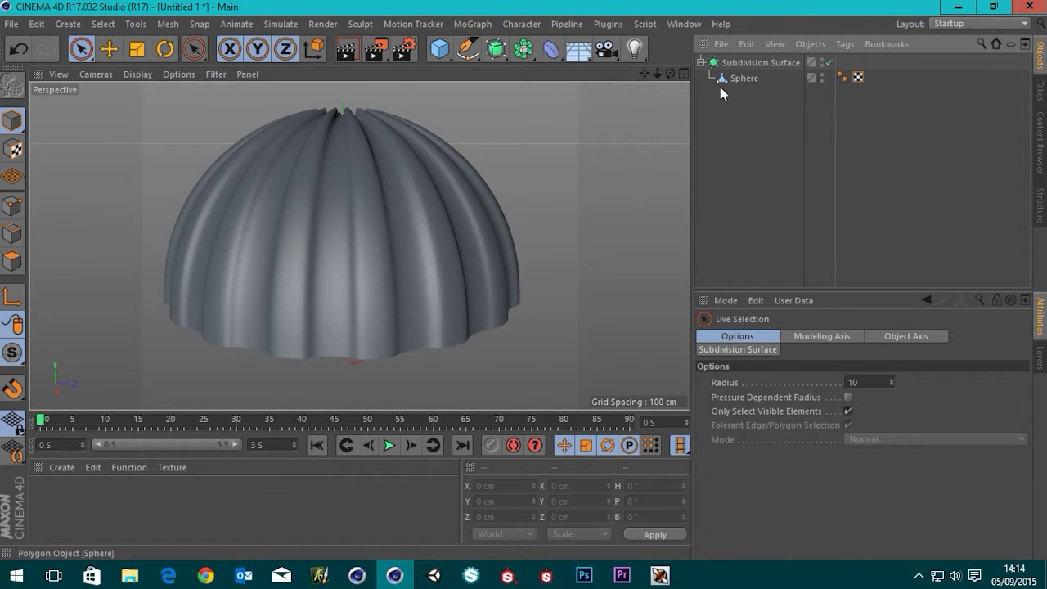
Select the sphere and set the viewport display to Gouraud Shading (Lines).
left_click(745, 82)
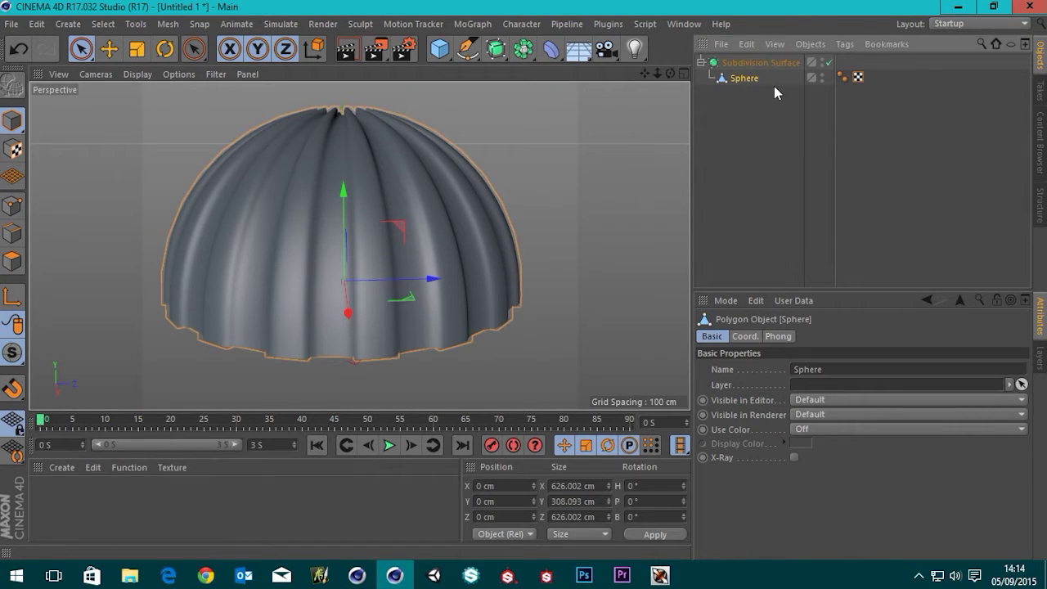
left_click(138, 74)
left_click(173, 109)
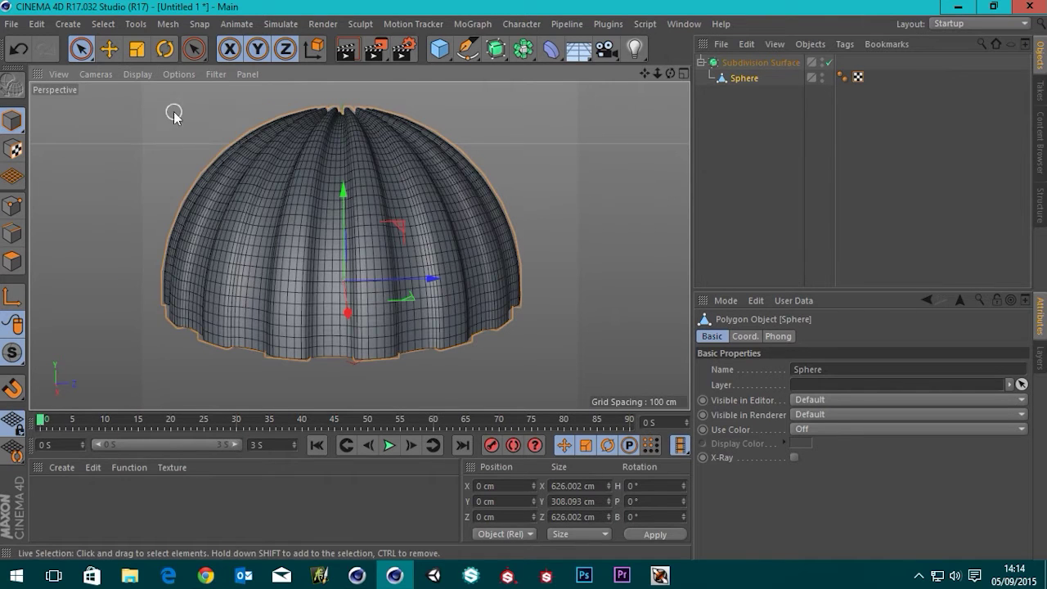
mouse_move(402, 229)
left_mouse_down("alt")
mouse_move(475, 166)
mouse_move(383, 269)
mouse_move(403, 227)
left_mouse_up("alt")
right_click_drag(405, 188, 427, 197, "alt")
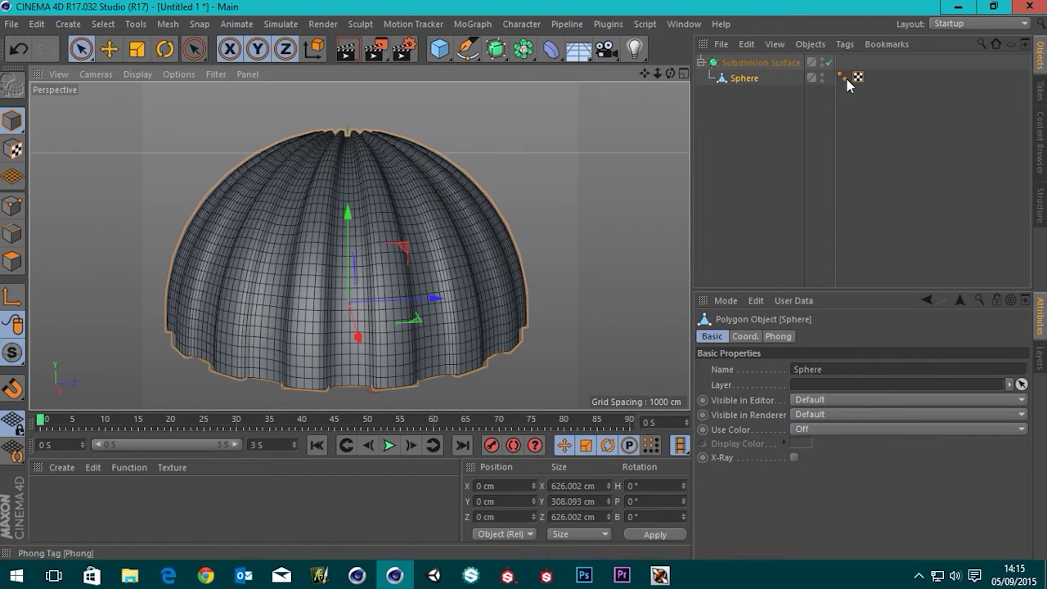
Select the Subdivision Surface and compare the canopy's mesh density with the smoothing enabled and disabled.
left_click(760, 63)
middle_click_drag(290, 248, 302, 221, "alt")
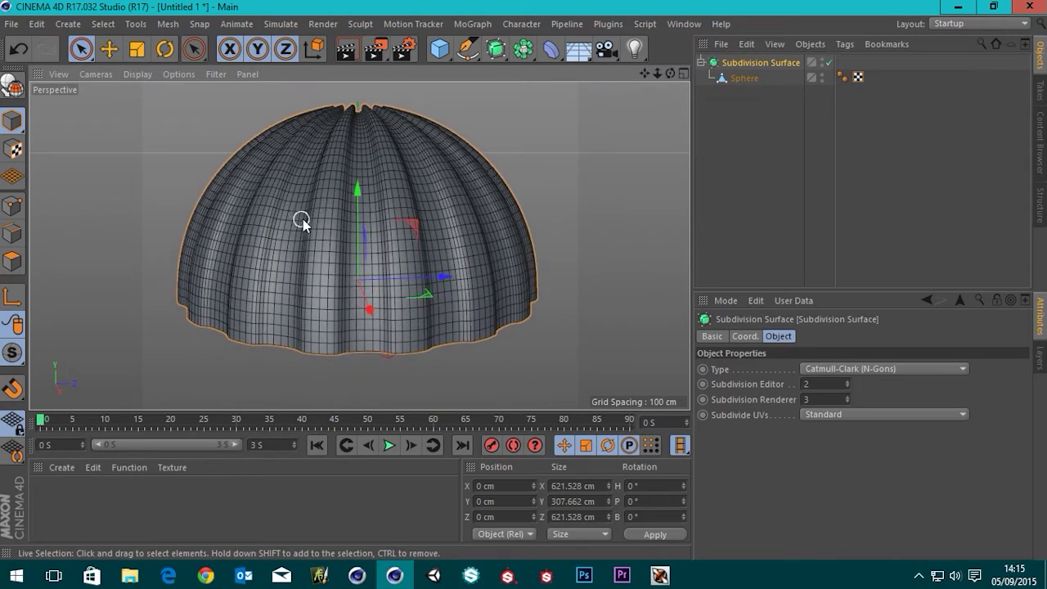
mouse_move(303, 219)
left_mouse_down("alt")
mouse_move(406, 142)
mouse_move(292, 246)
mouse_move(346, 216)
mouse_move(289, 238)
mouse_move(311, 232)
mouse_move(299, 204)
left_mouse_up("alt")
middle_click_drag(300, 203, 328, 227, "alt")
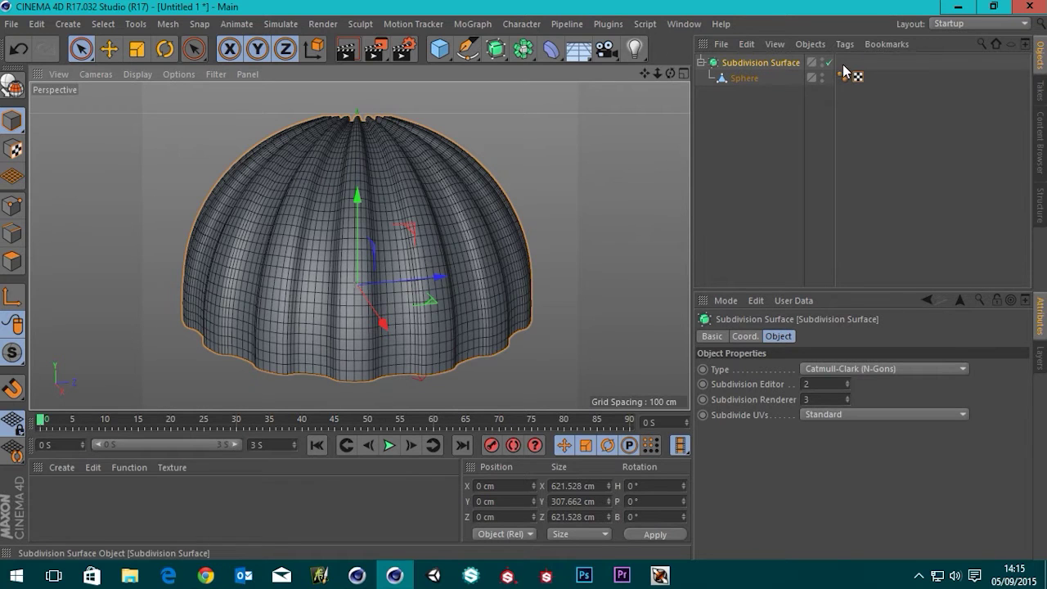
mouse_move(411, 217)
middle_mouse_down("alt")
mouse_move(426, 201)
mouse_move(427, 216)
middle_mouse_up("alt")
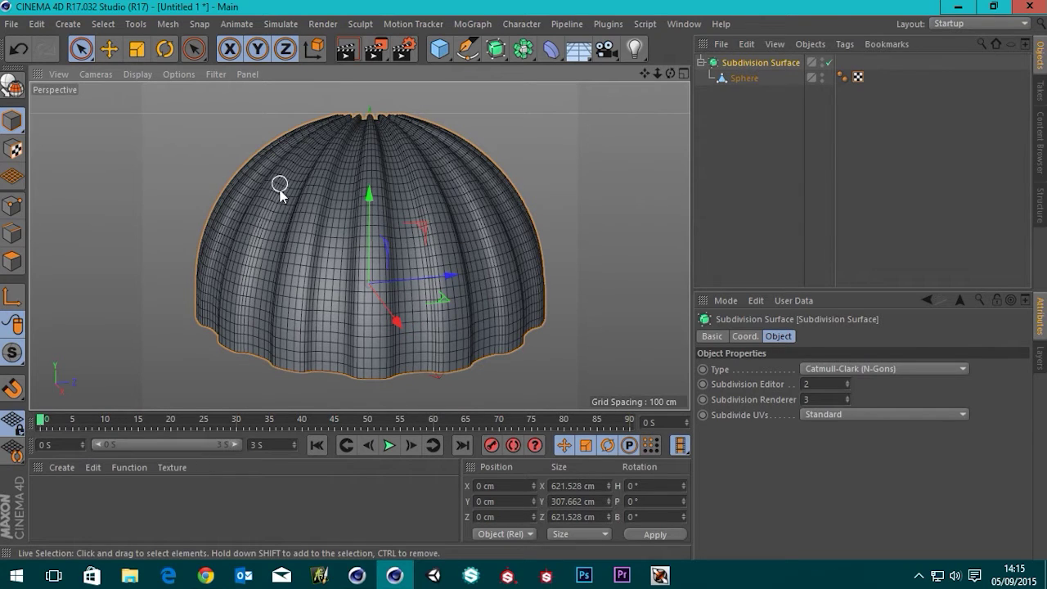
left_click(830, 63)
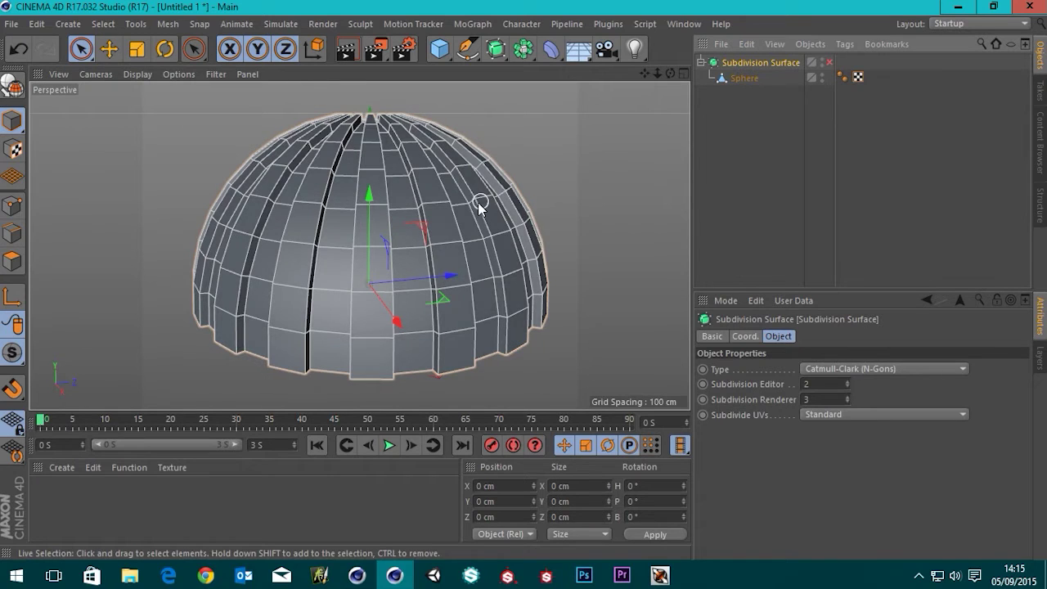
left_click_drag(398, 295, 308, 386, "alt")
left_click_drag(321, 342, 577, 169, "alt")
left_click(829, 62)
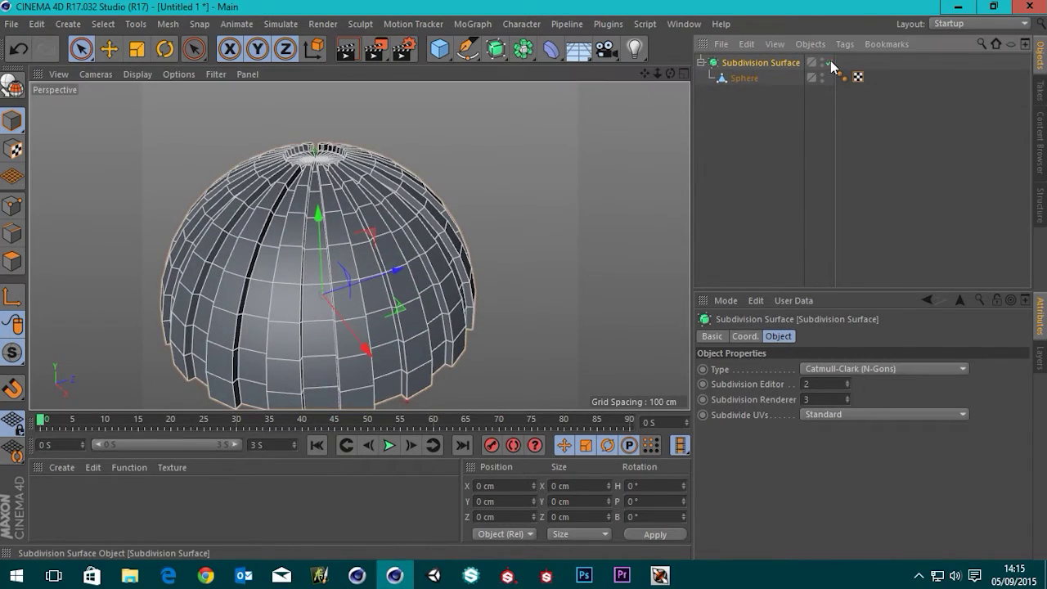
Show the grid in the perspective view beneath the canopy.
scroll(413, 283, "down", 3)
left_click_drag(360, 283, 327, 229, "alt")
left_click(185, 73)
left_click(202, 73)
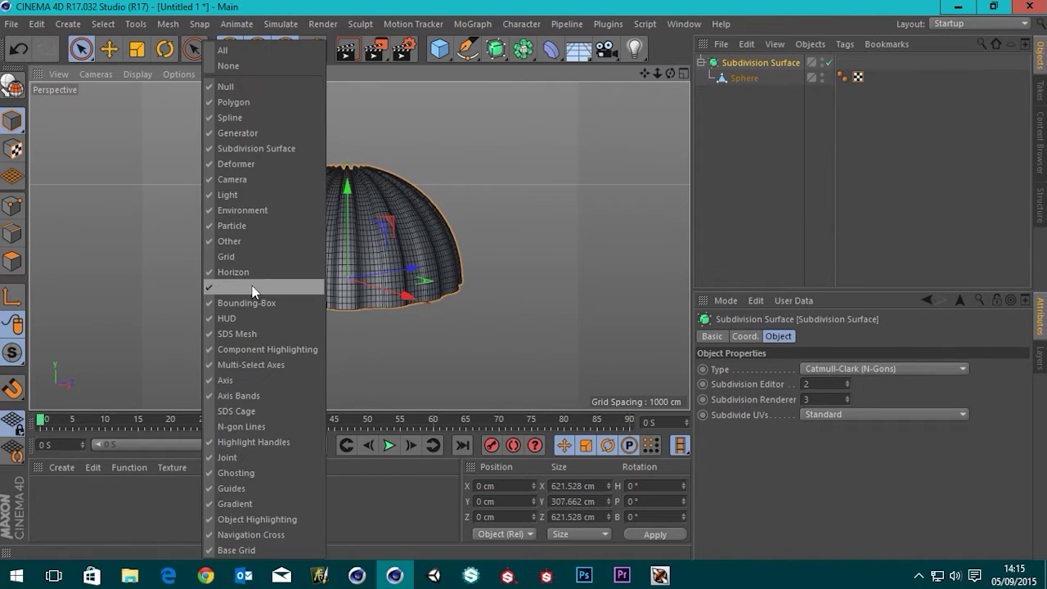
left_click(230, 257)
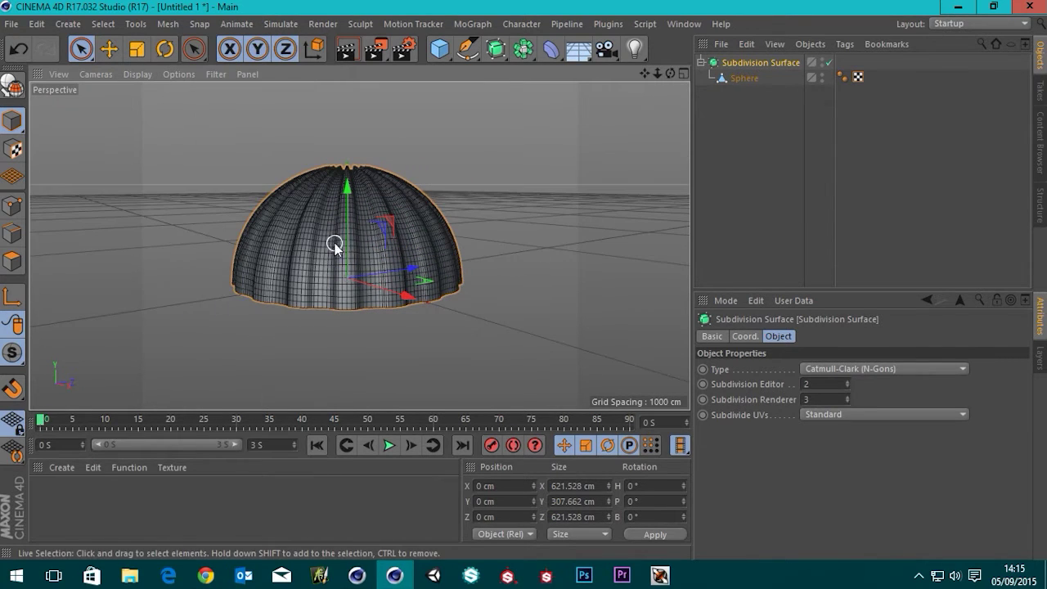
Select the Subdivision Surface object holding the canopy and switch to the four-view layout.
left_click(750, 107)
left_click(754, 61)
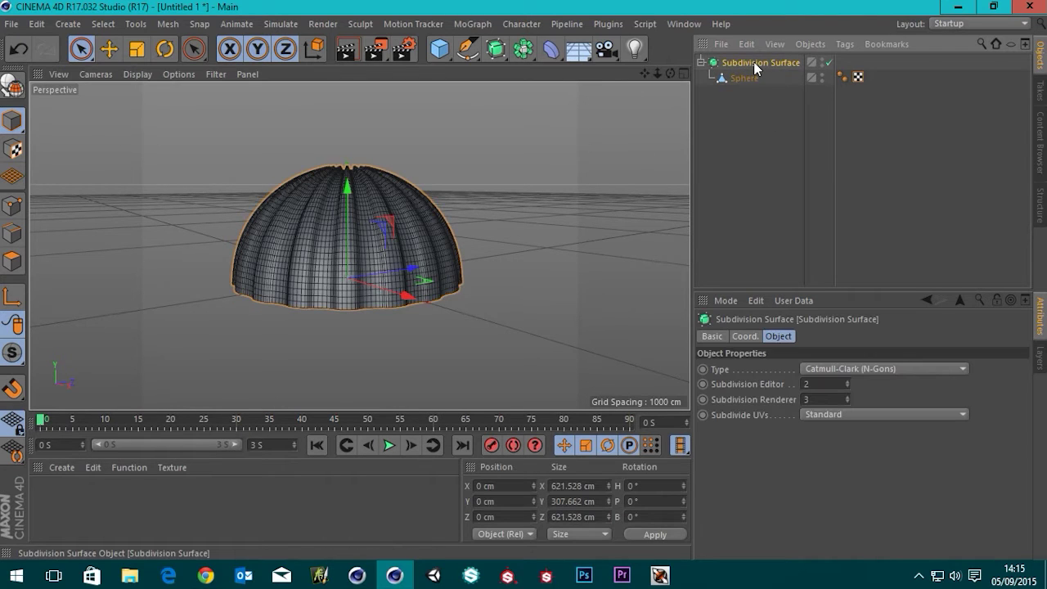
left_click(744, 77)
left_click(742, 63)
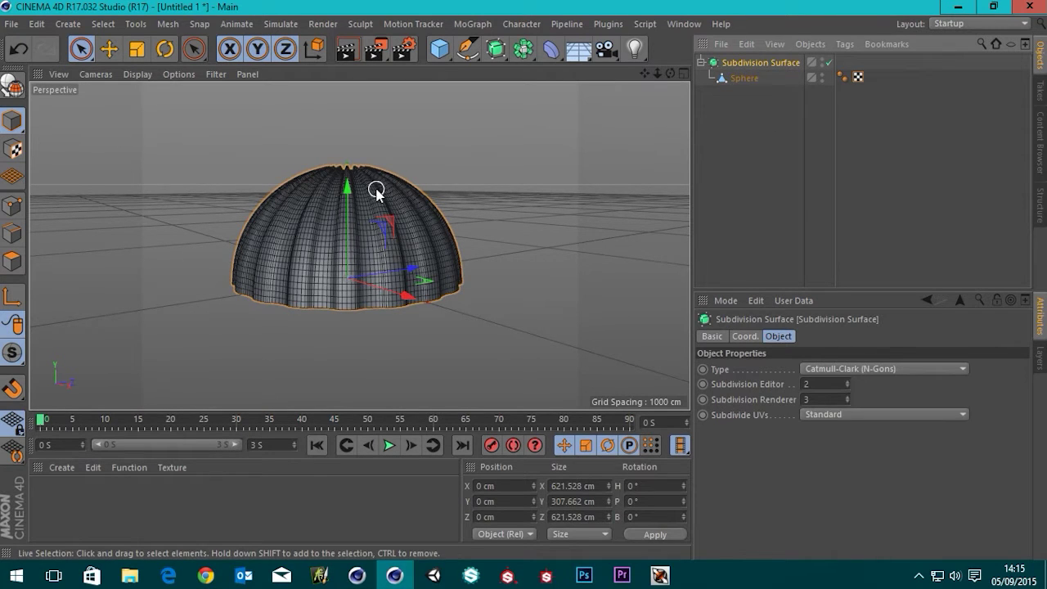
scroll(376, 205, "down", 3)
middle_click(382, 379)
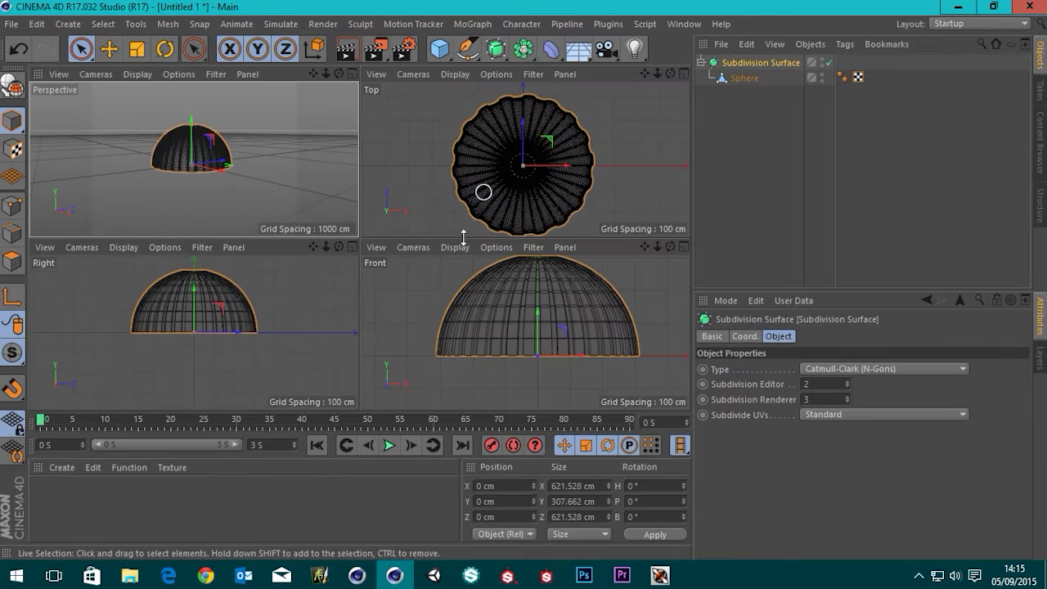
Raise the Subdivision Surface with the canopy by setting its Y position to 500 cm.
middle_click(454, 276)
scroll(463, 297, "down", 5)
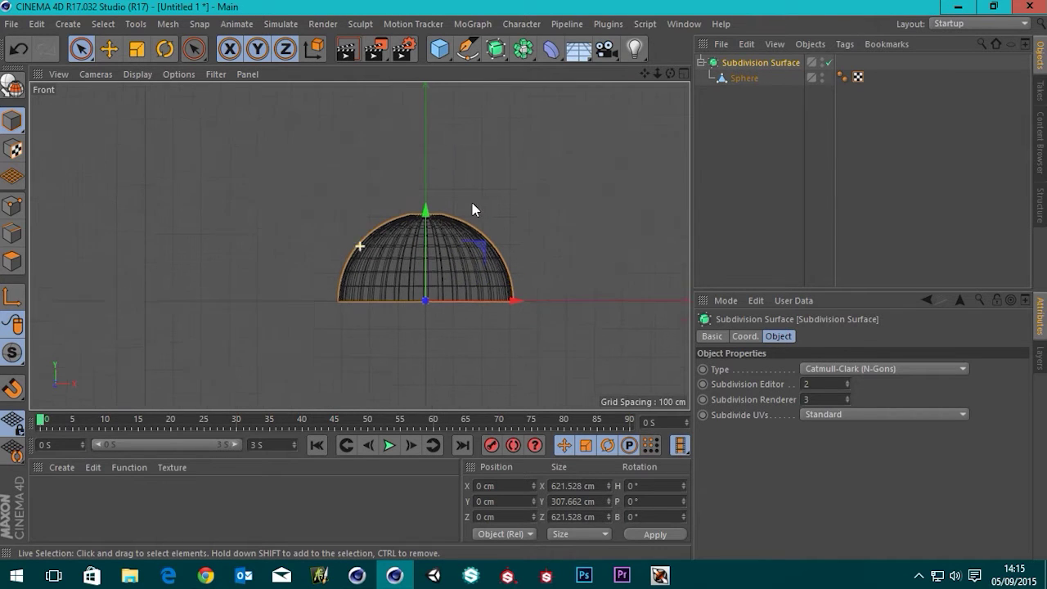
middle_click_drag(472, 204, 467, 215, "alt")
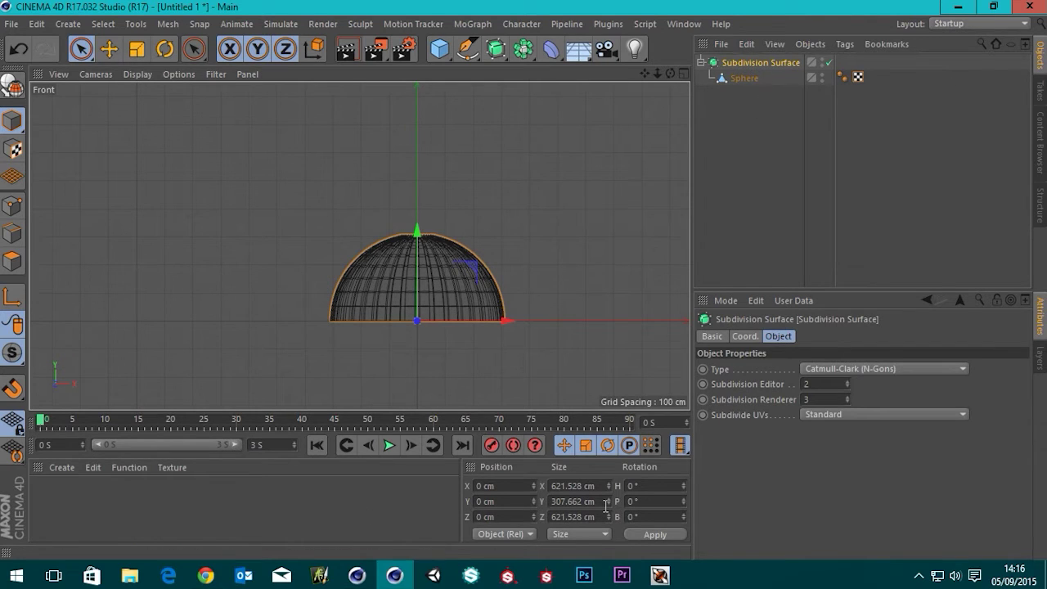
left_click(744, 336)
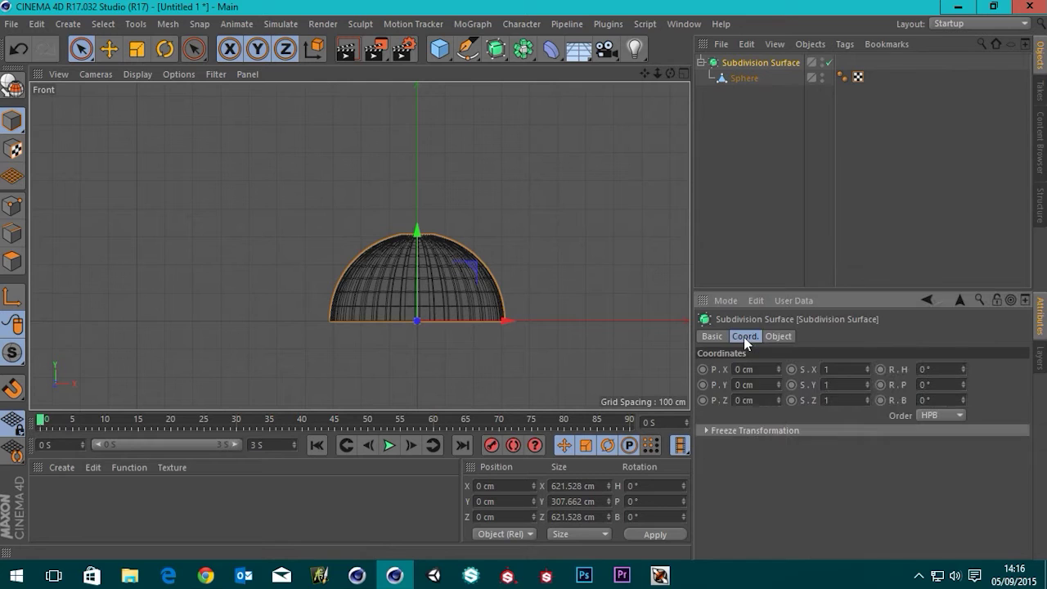
left_click(761, 384)
type("500")
key("Return")
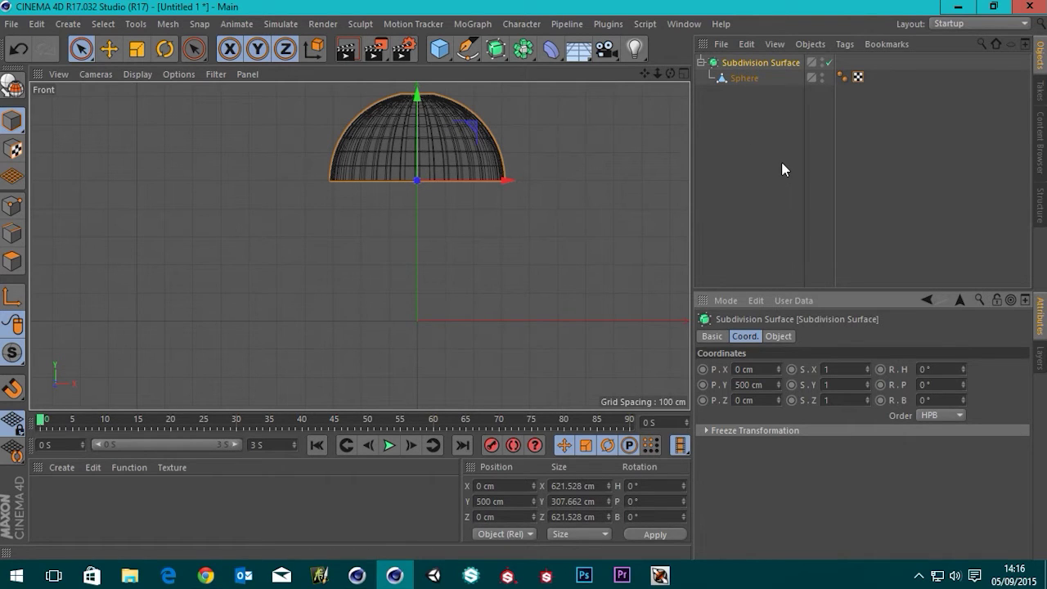
Rename the Sphere object inside the Subdivision Surface as Parachute.
key("F5")
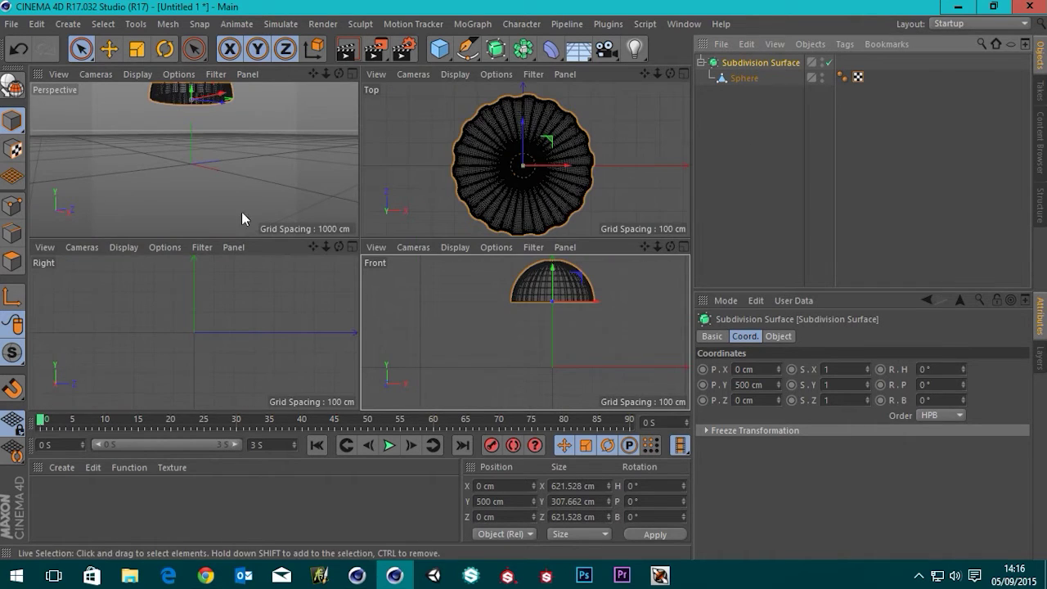
middle_click(202, 167)
mouse_move(385, 225)
left_mouse_down("alt")
mouse_move(397, 238)
mouse_move(390, 207)
mouse_move(396, 222)
left_mouse_up("alt")
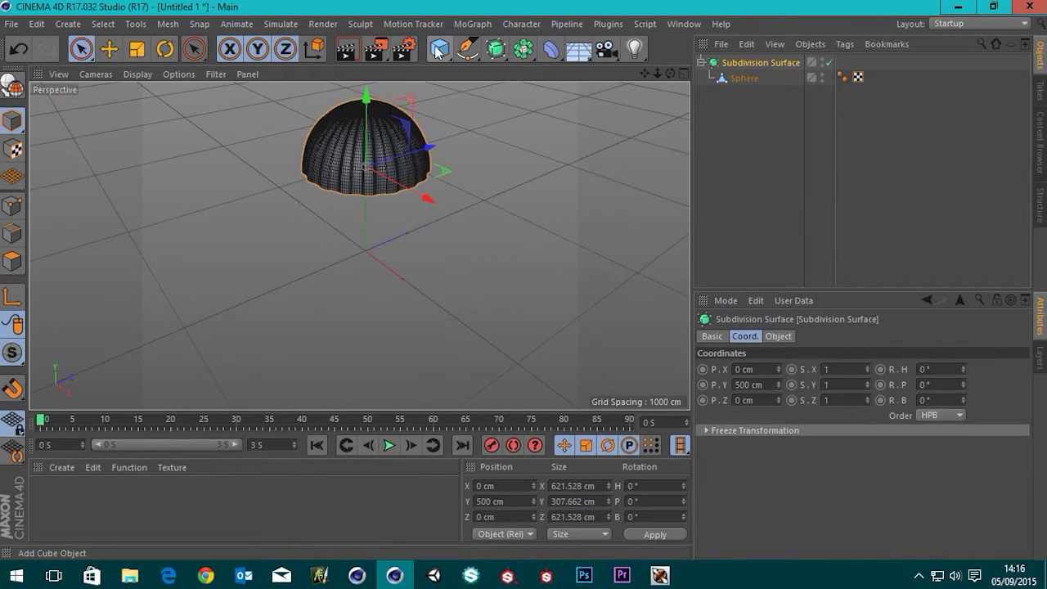
double_click(748, 78)
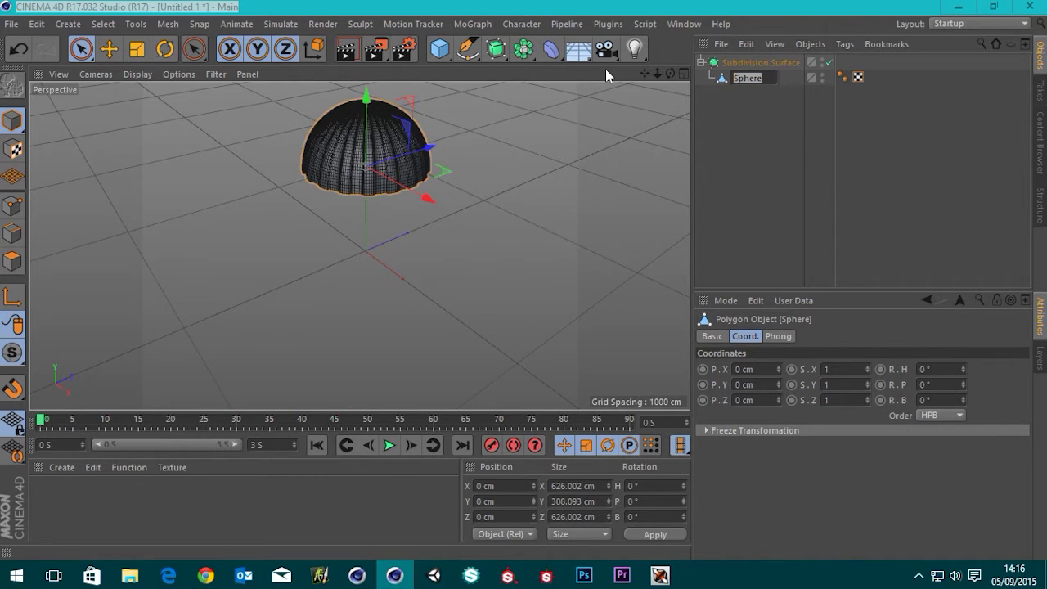
type("Prachute")
key("Return")
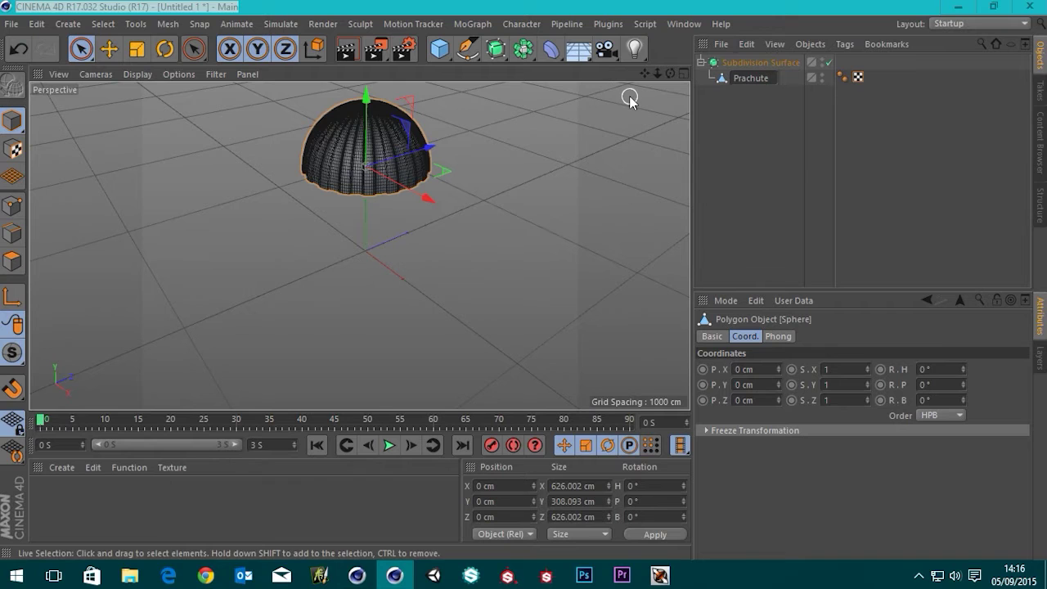
key("Left")
key("Left")
key("Left")
key("Left")
key("Left")
key("Left")
key("Left")
key("Delete")
key("Return")
key("Right")
type("ra")
key("Return")
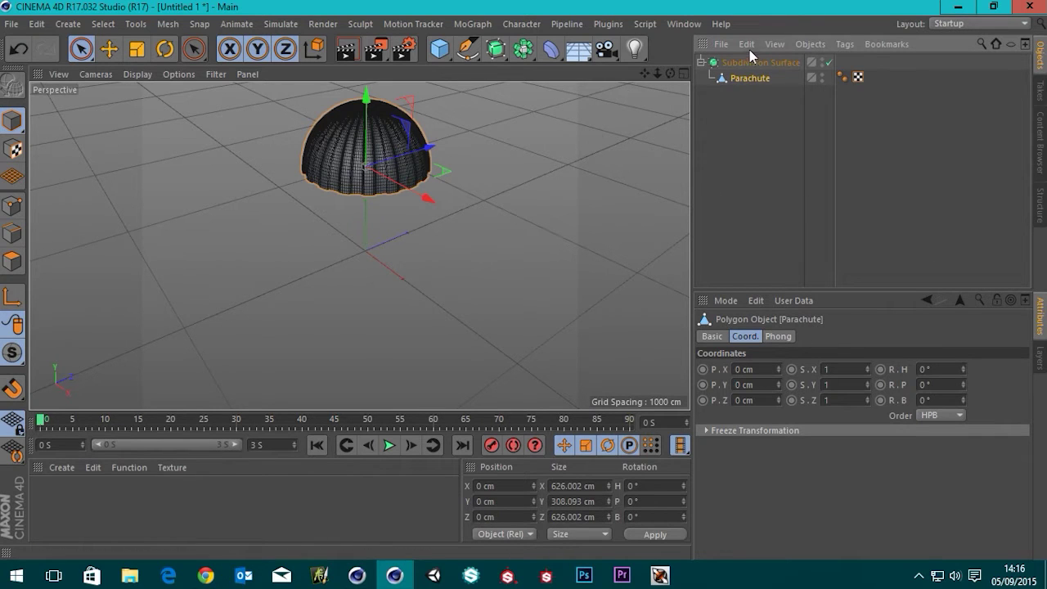
Add a cube primitive at the origin beneath the canopy and bring it up in the front view.
left_click(439, 49)
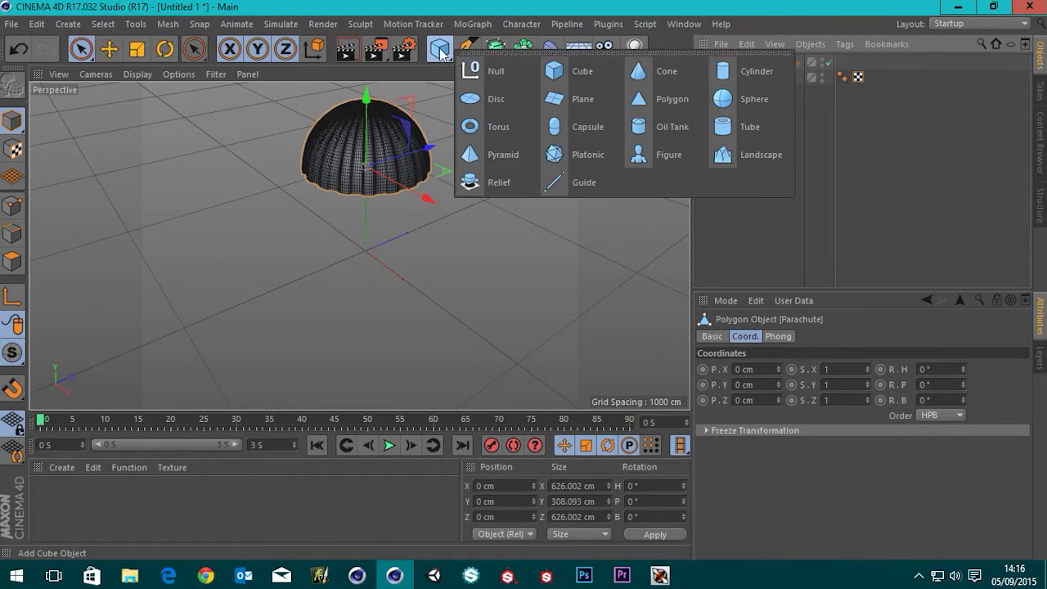
left_click(593, 72)
scroll(363, 280, "up", 3)
middle_click(367, 280)
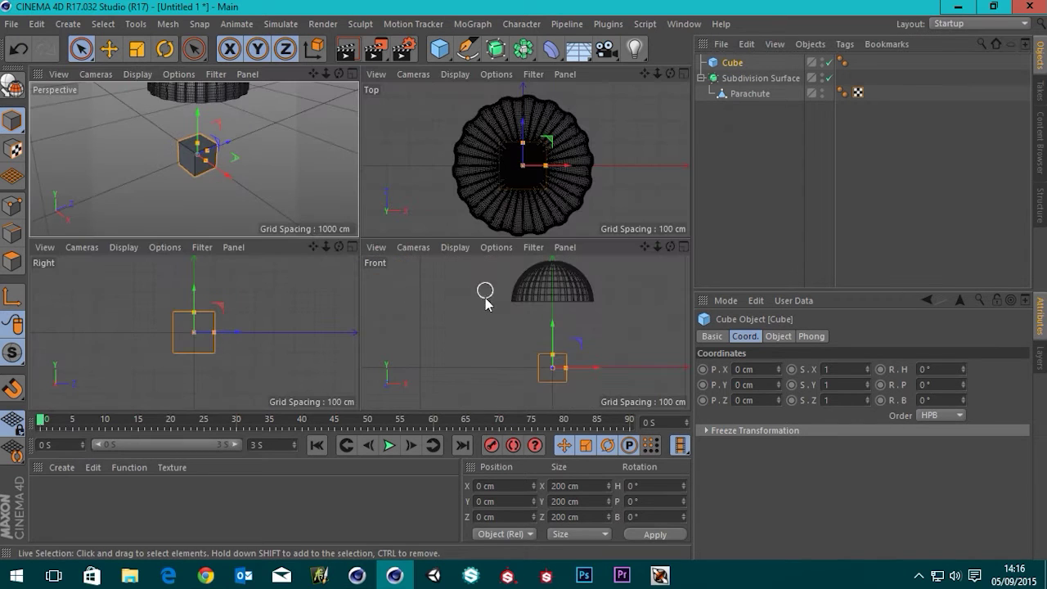
middle_click(490, 325)
scroll(323, 282, "down", 3)
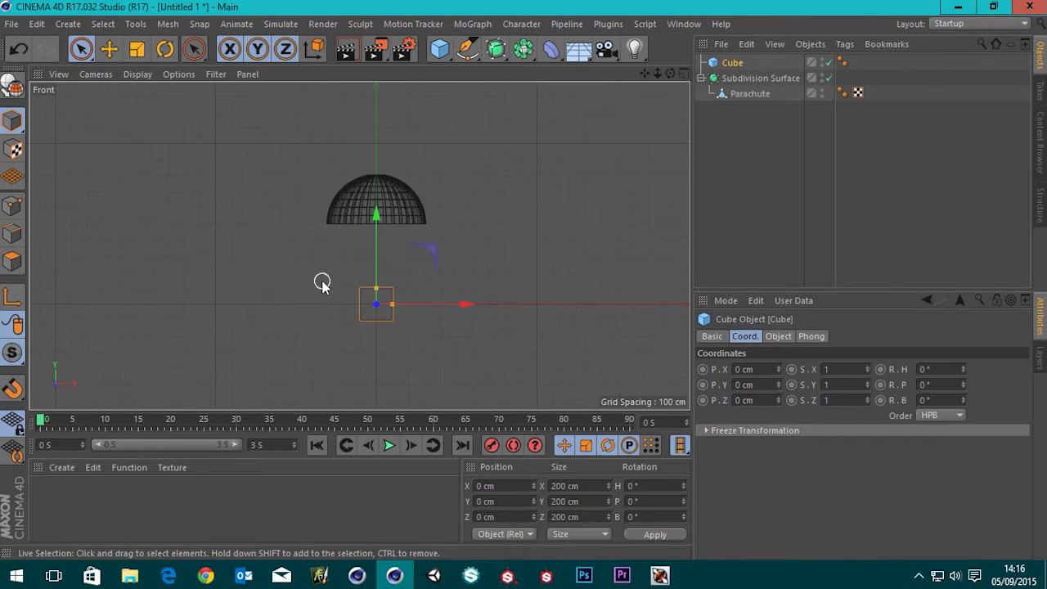
middle_click_drag(315, 283, 305, 252, "alt")
scroll(318, 281, "up", 3)
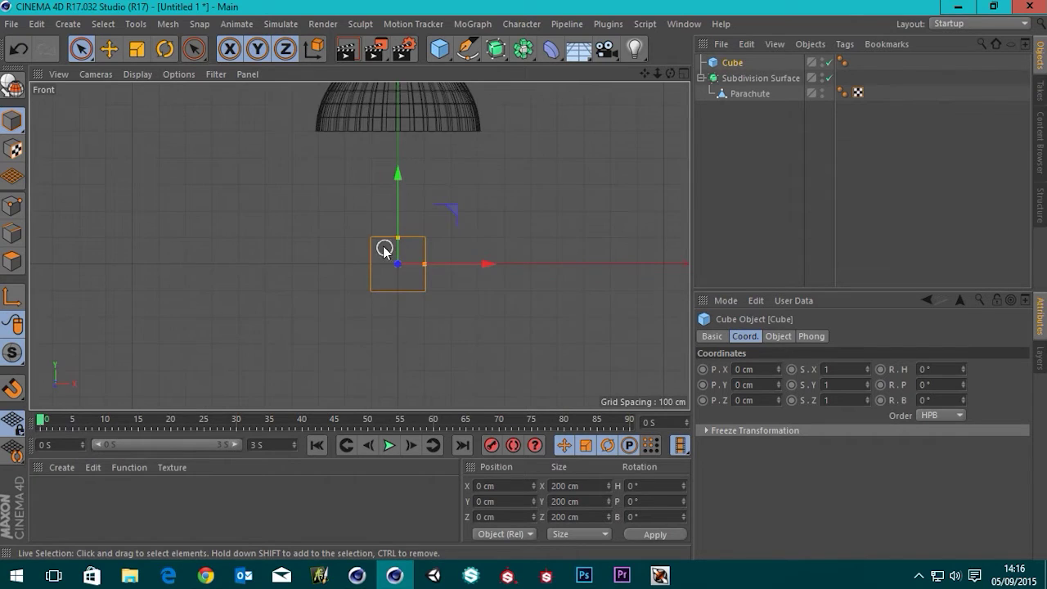
scroll(335, 229, "up", 2)
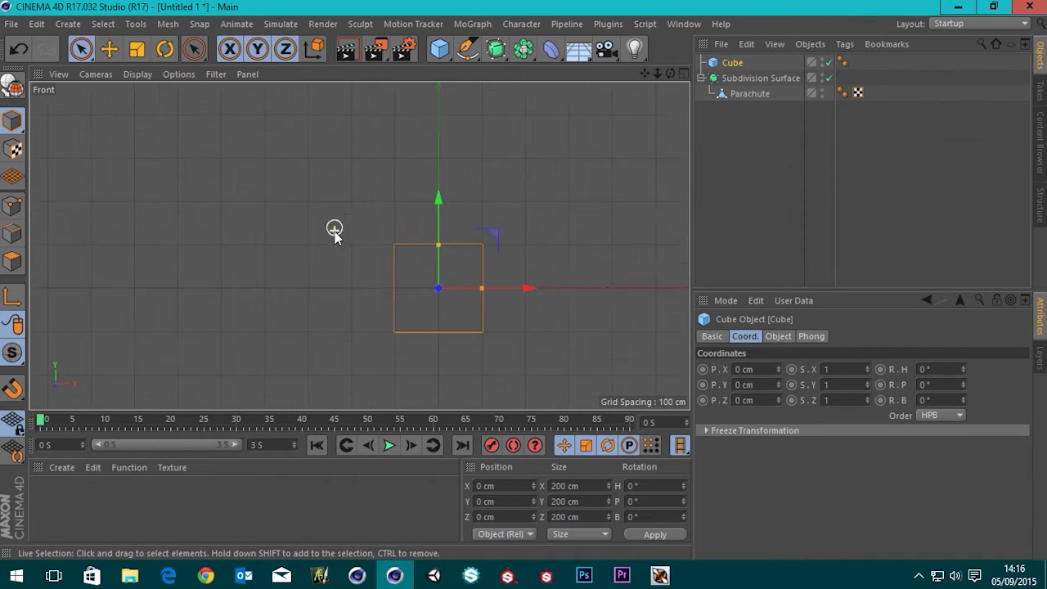
Set the cube's size to 100 cm in X, Y and Z.
left_click(732, 63)
left_click(783, 335)
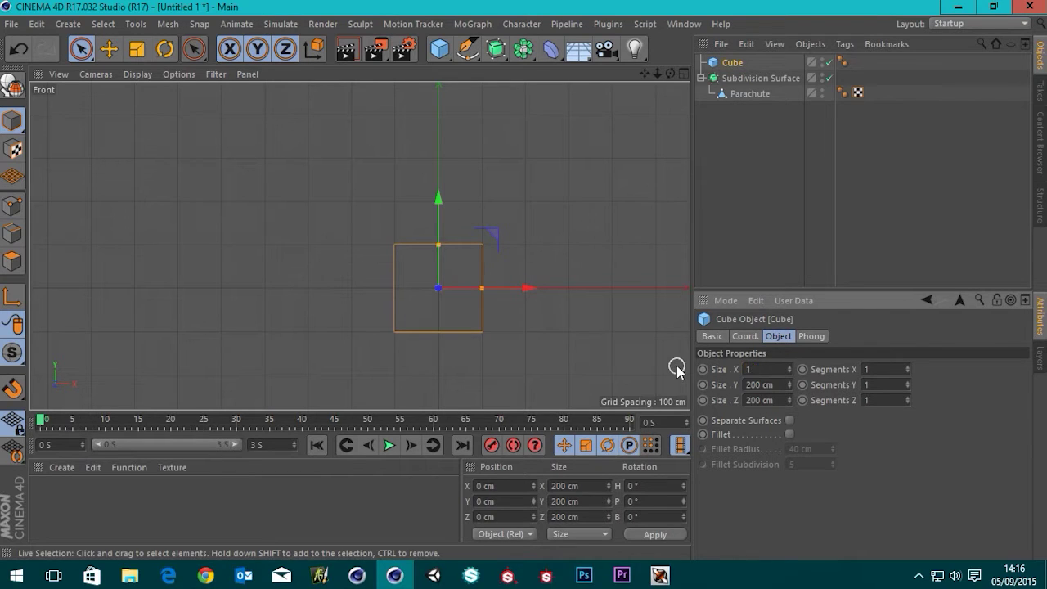
type("100")
key("Tab")
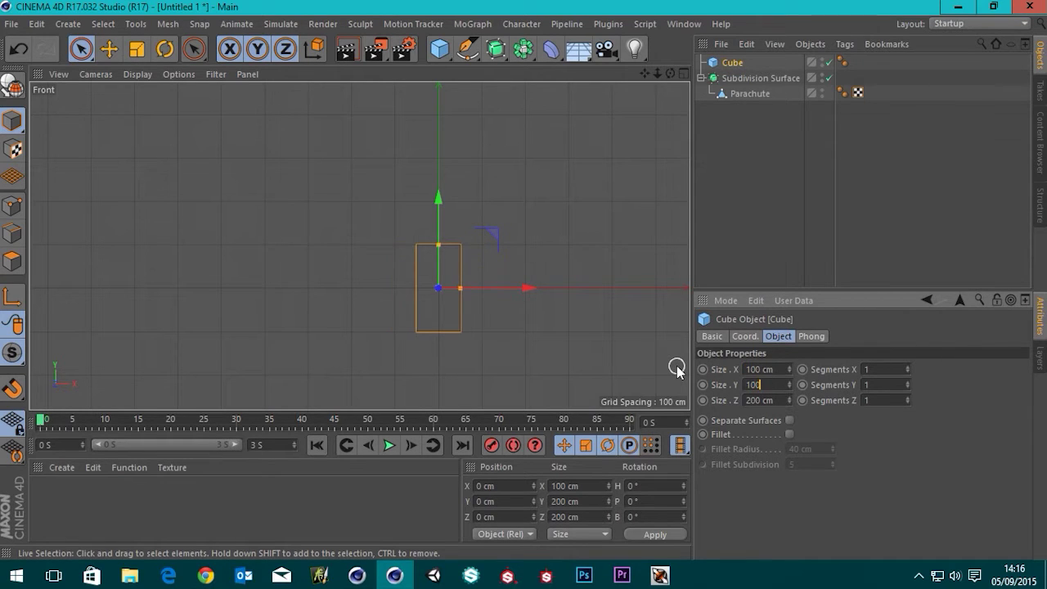
key("Tab")
type("1")
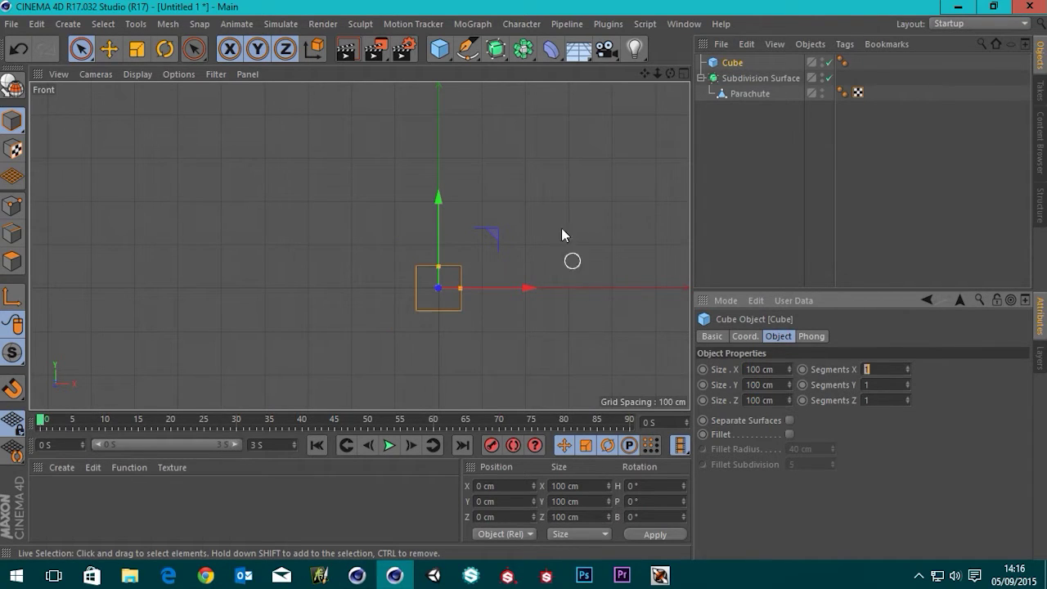
Lower the cube by setting its Y position to -50 cm so its top face lies at the origin.
scroll(550, 221, "down", 5)
scroll(538, 225, "up", 6)
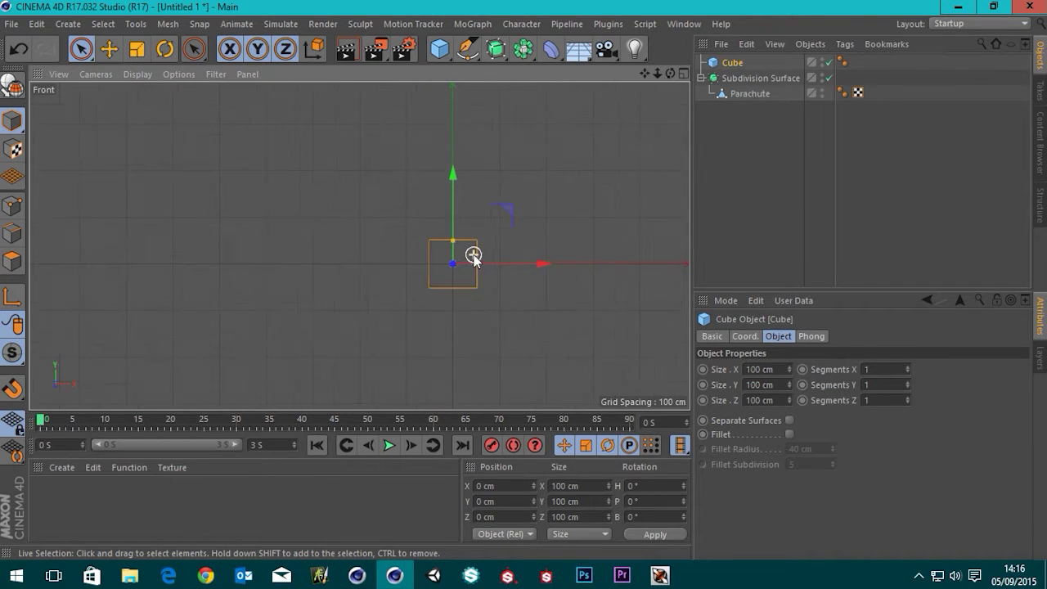
scroll(482, 260, "up", 4)
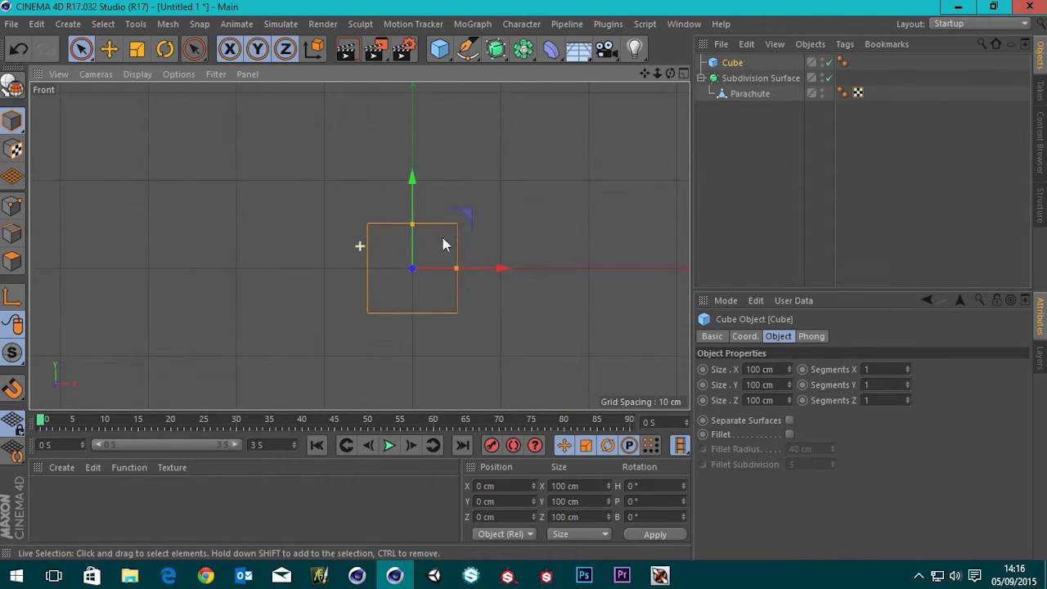
middle_click_drag(443, 238, 428, 226, "alt")
scroll(428, 230, "up", 2)
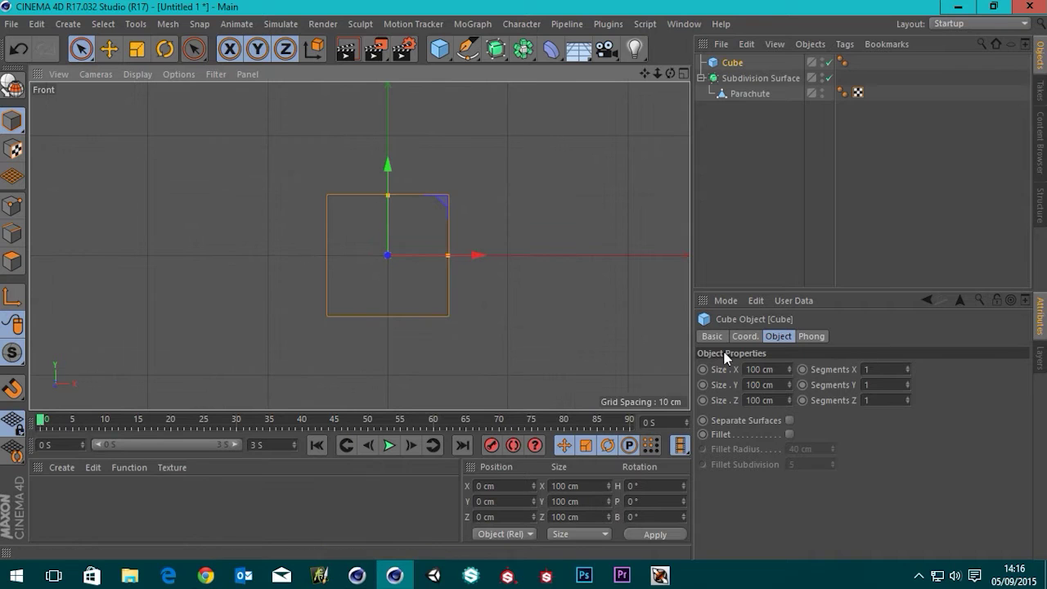
scroll(380, 275, "down", 2)
scroll(381, 278, "down", 6)
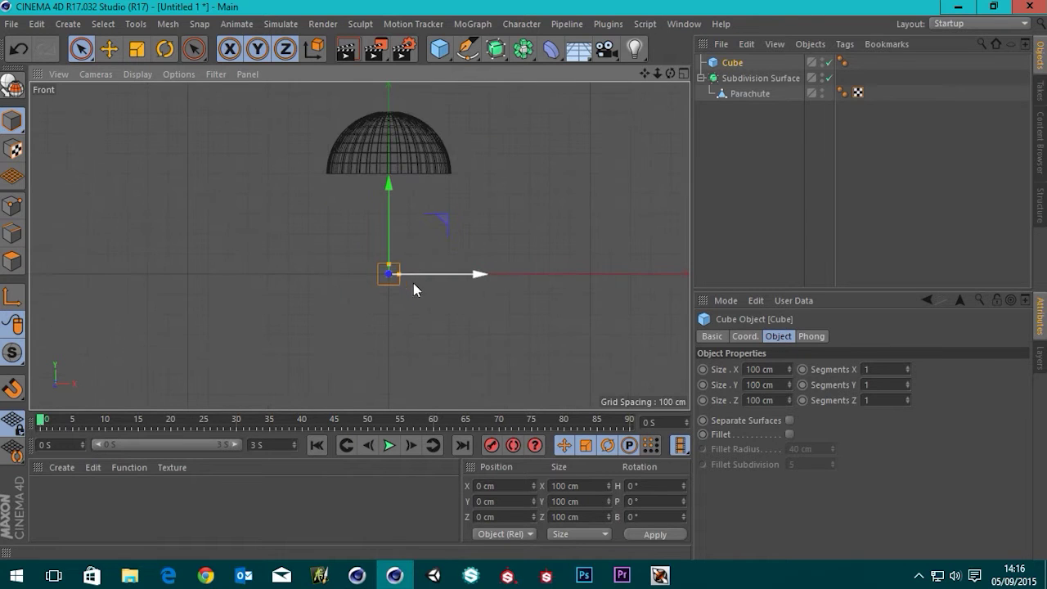
scroll(460, 281, "up", 3)
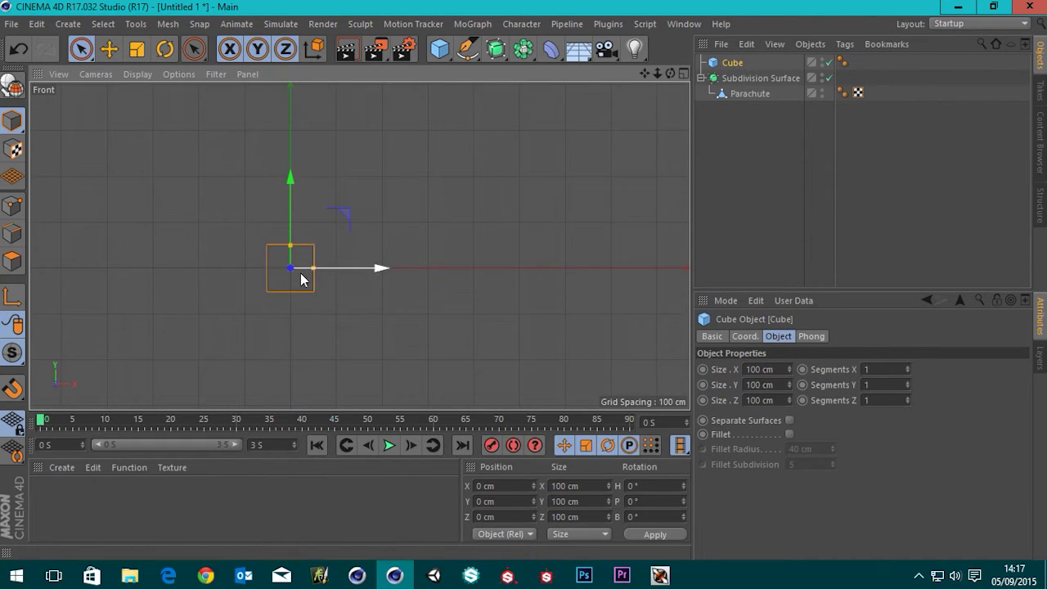
left_click(750, 332)
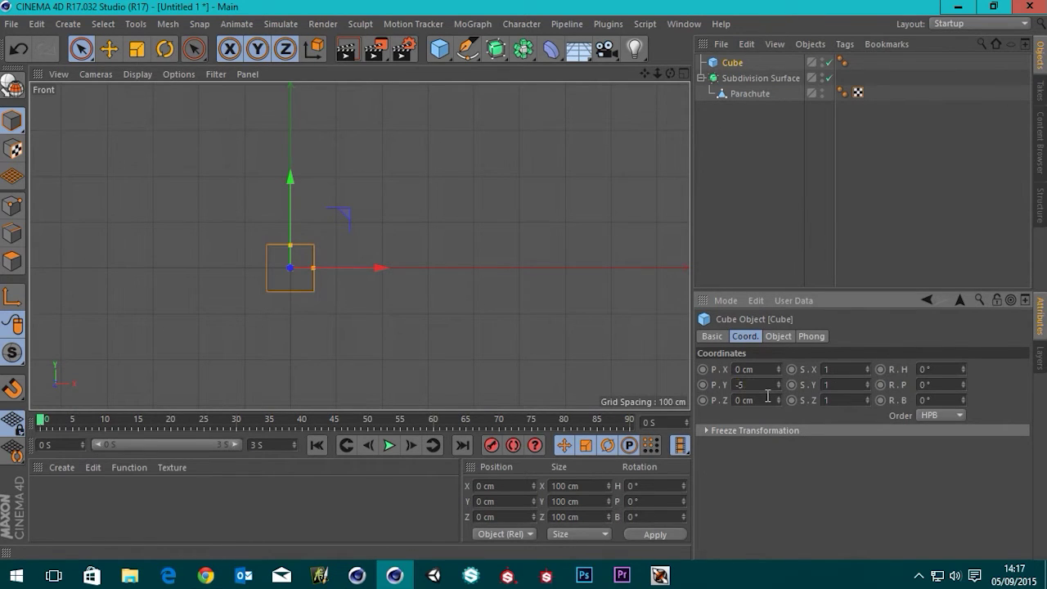
key("Return")
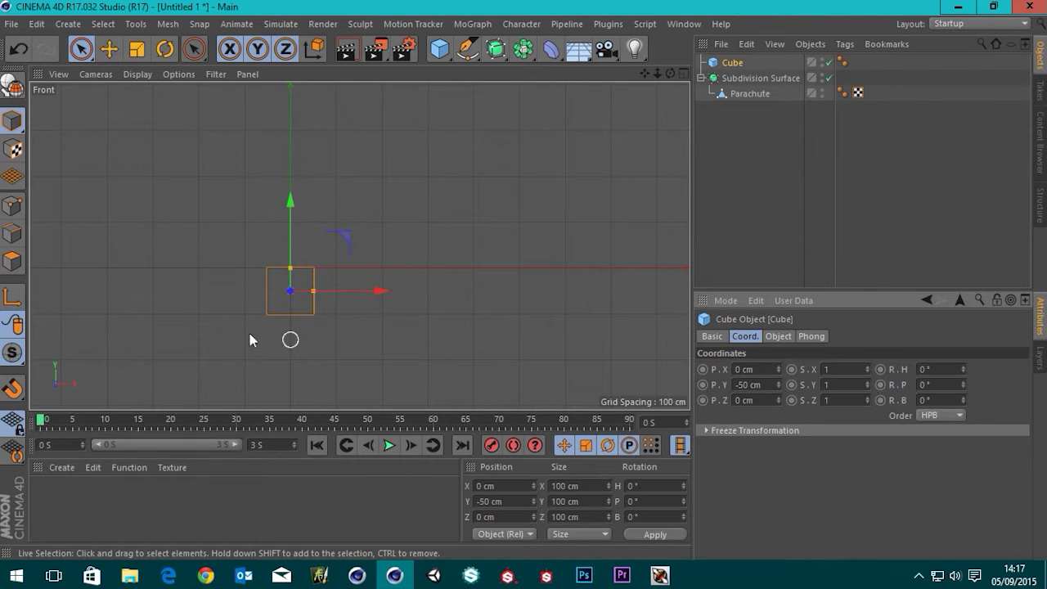
Rename the cube as Weight and move it below the Subdivision Surface in the object hierarchy.
scroll(272, 291, "up", 3)
scroll(275, 288, "up", 2)
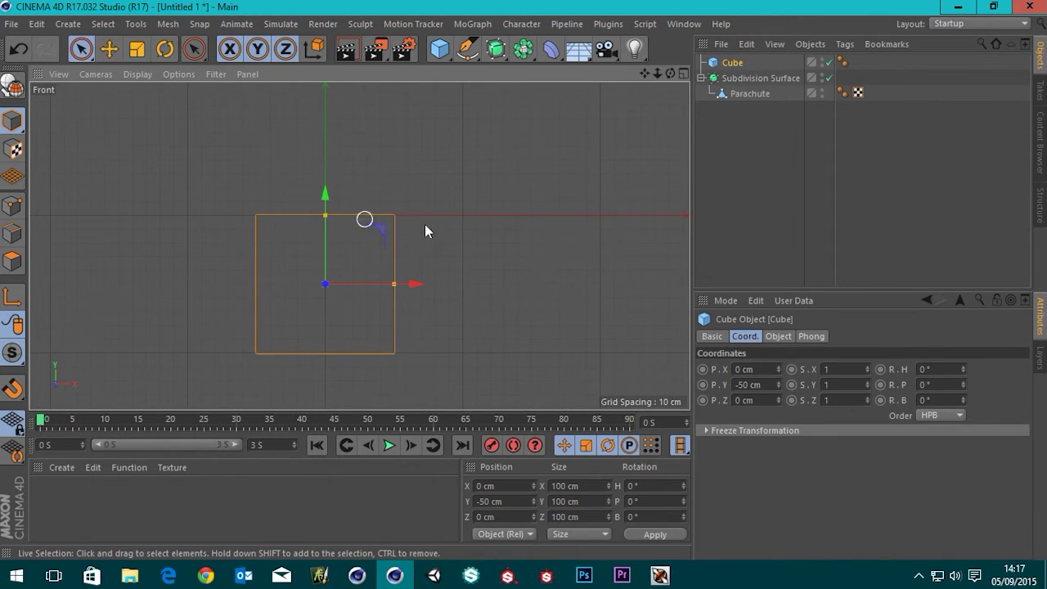
middle_click(527, 215)
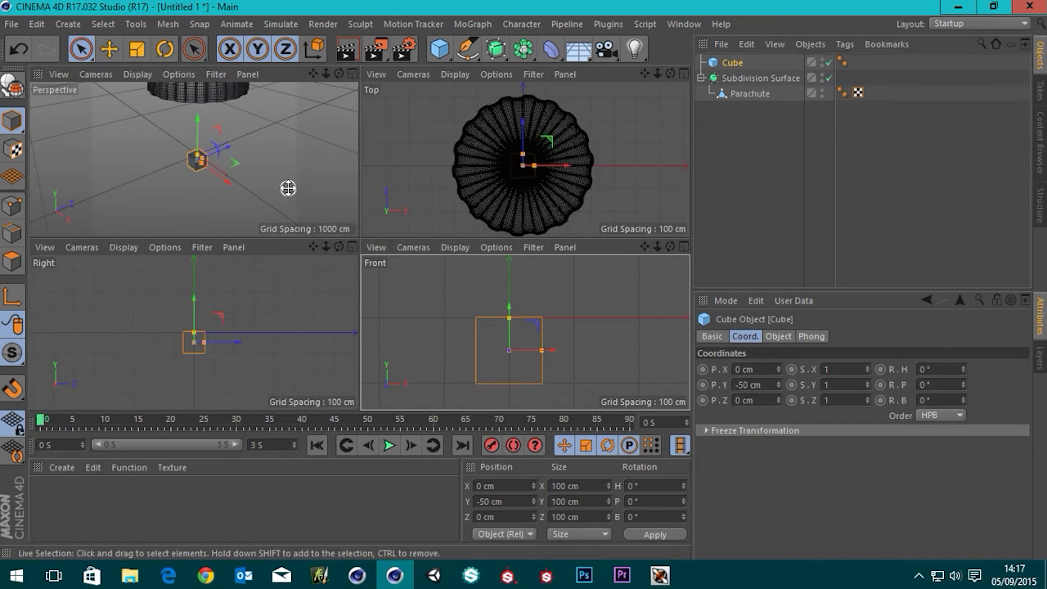
middle_click(288, 187)
left_click_drag(467, 243, 489, 252, "alt")
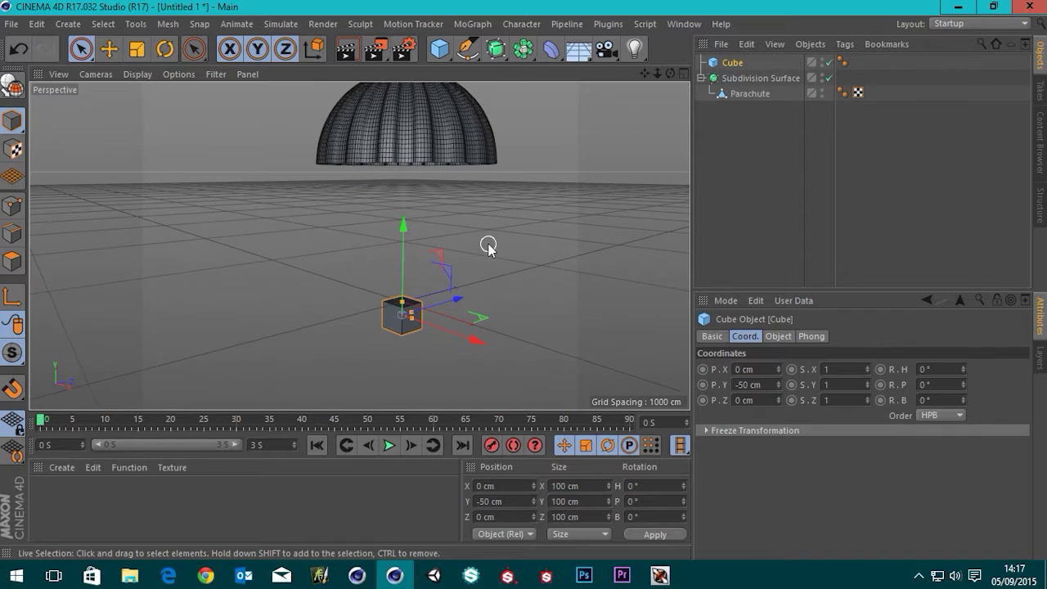
double_click(735, 62)
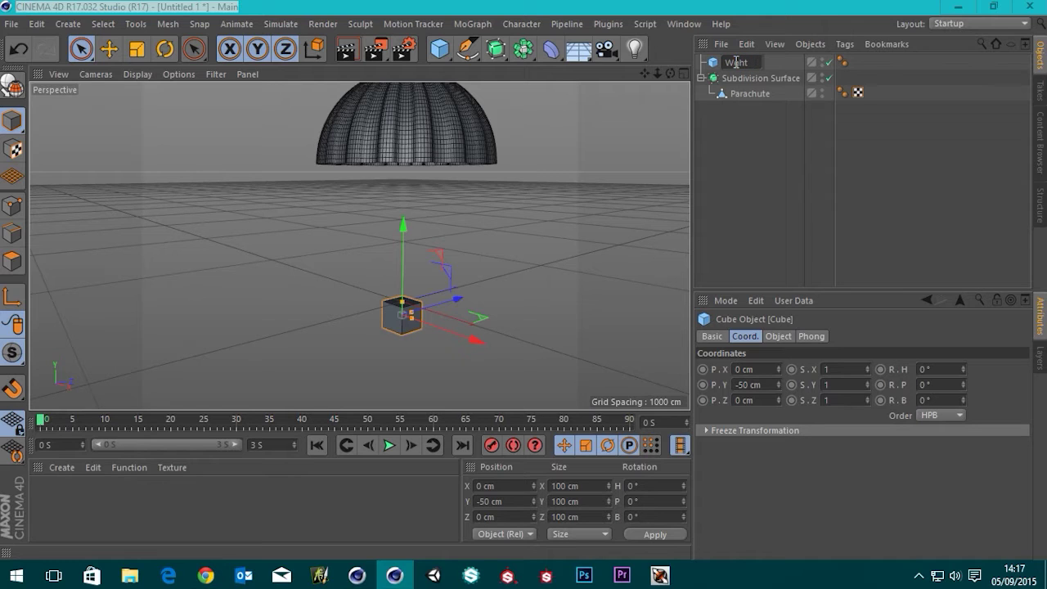
key("Return")
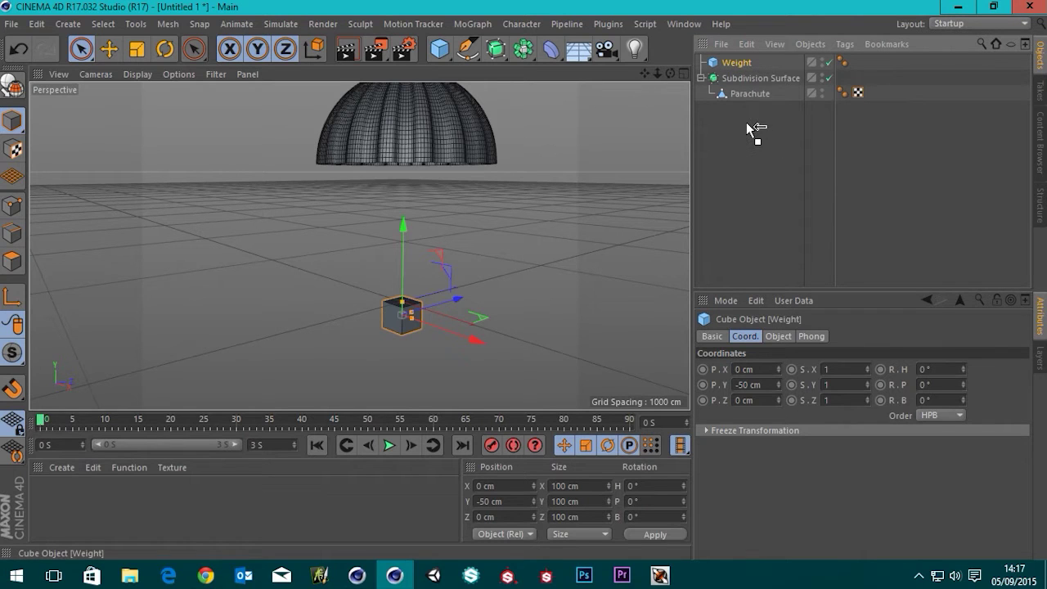
left_click_drag(747, 123, 746, 122)
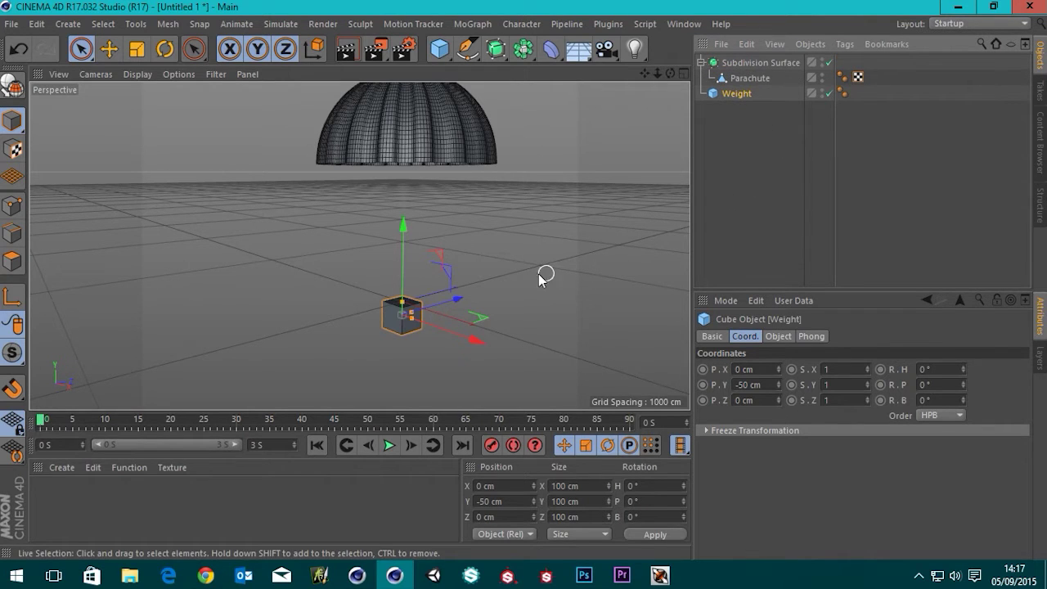
Examine the Weight cube and its position beneath the canopy from several distances and angles in the perspective view.
scroll(516, 273, "down", 3)
middle_click_drag(514, 204, 467, 211, "alt")
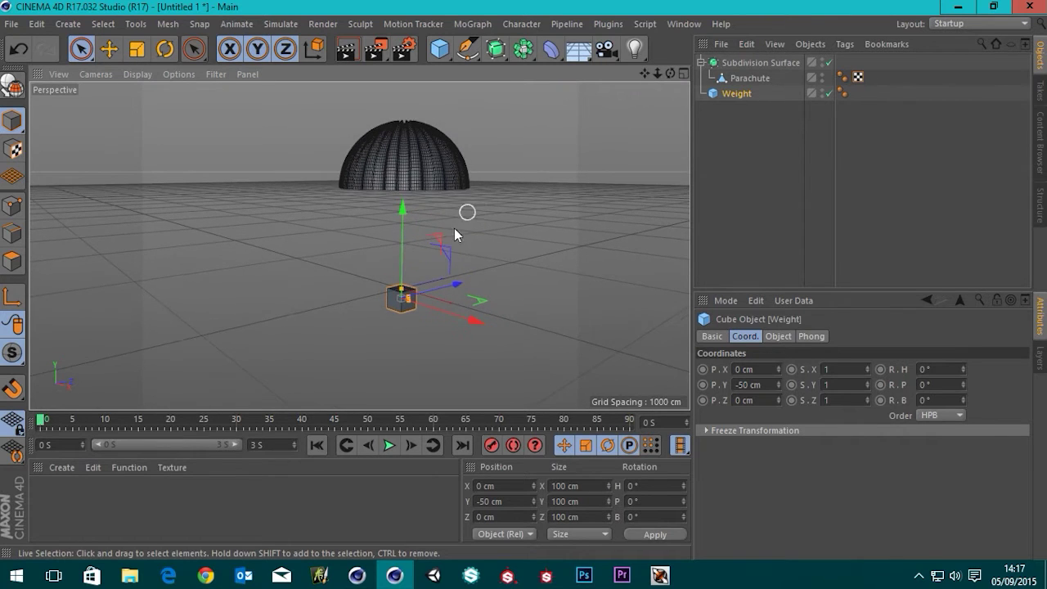
scroll(386, 343, "up", 4)
scroll(398, 277, "up", 5)
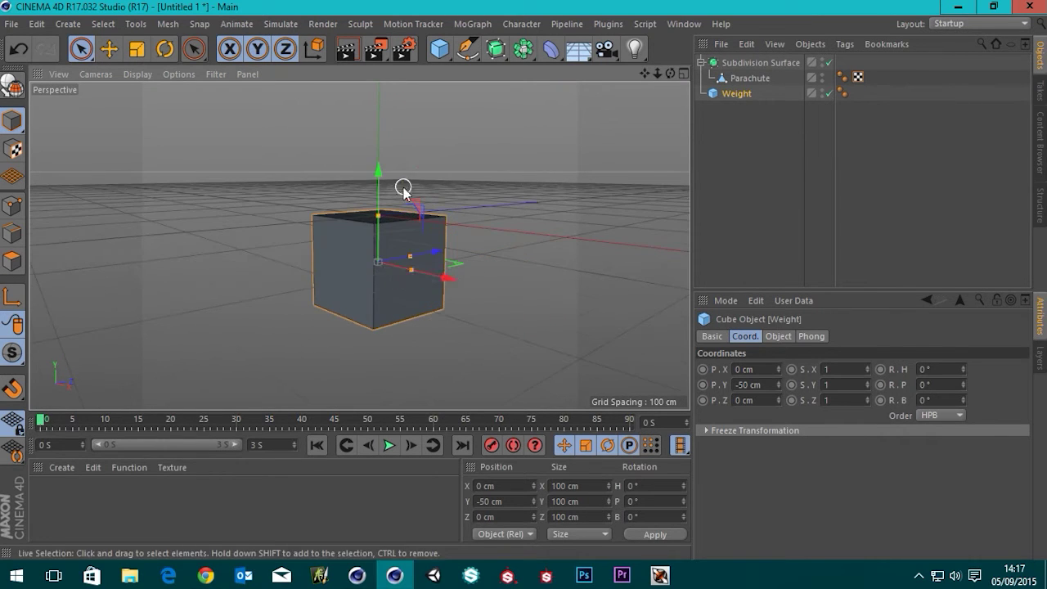
scroll(404, 192, "down", 6)
middle_click_drag(512, 172, 505, 259, "alt")
left_click_drag(364, 172, 314, 282, "alt")
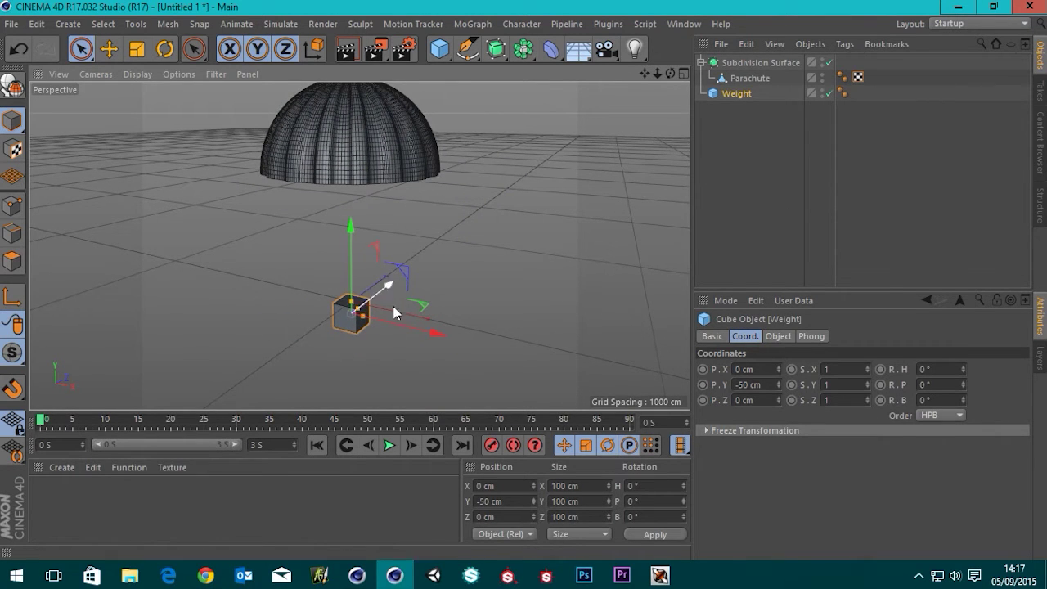
scroll(344, 336, "up", 2)
scroll(345, 337, "up", 4)
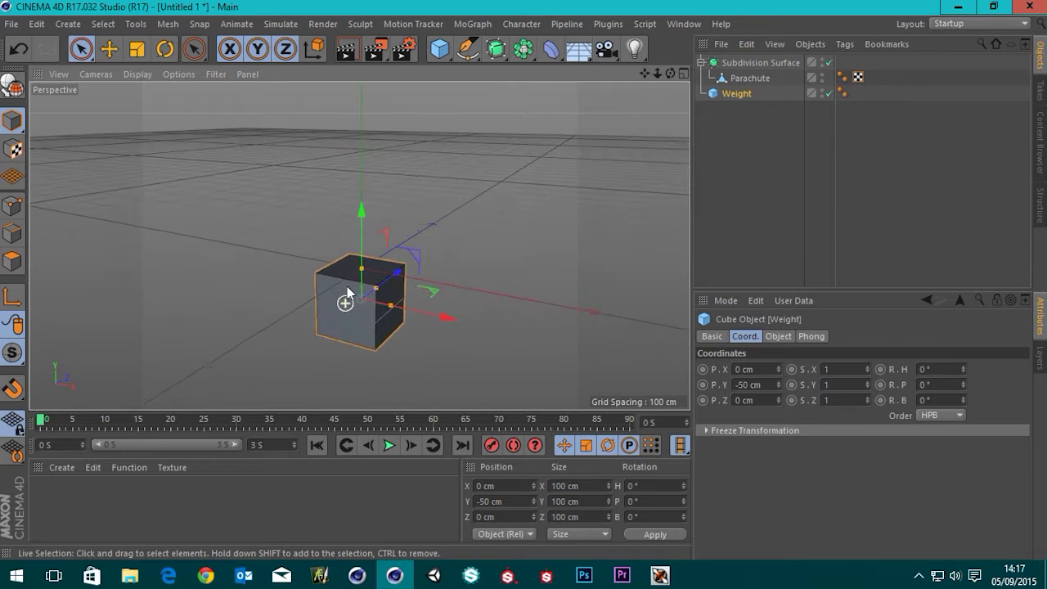
scroll(346, 291, "down", 7)
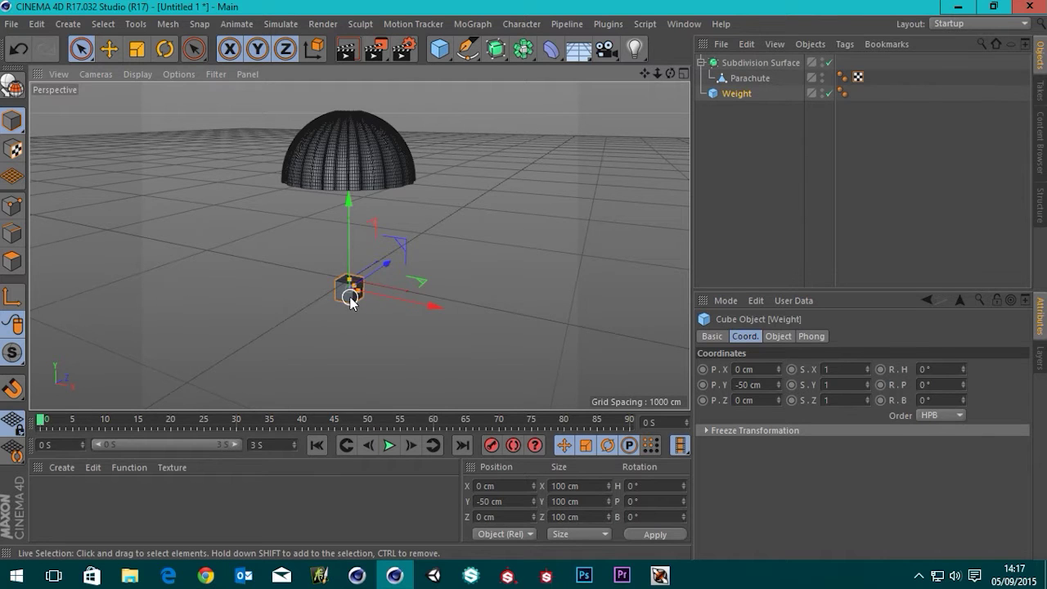
Set the Weight cube's segments to 2 in X, Y and Z.
scroll(360, 287, "up", 5)
scroll(361, 282, "up", 2)
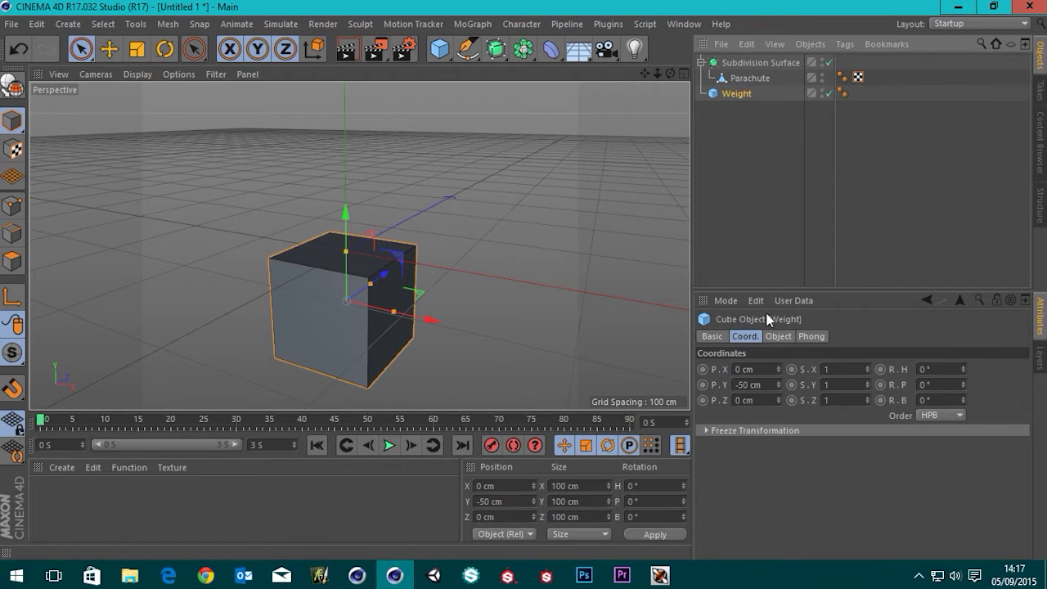
left_click(779, 336)
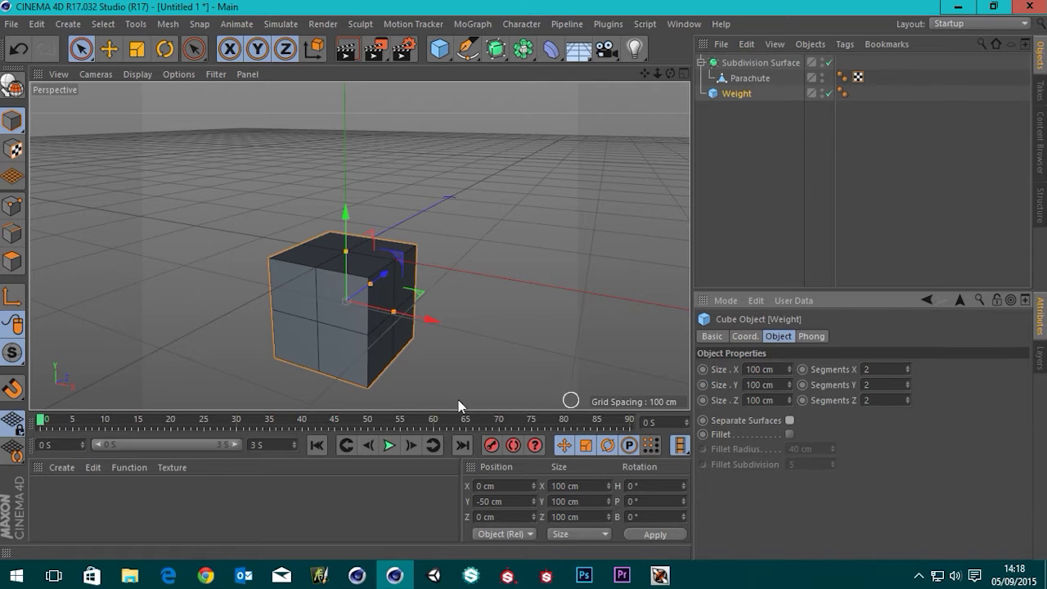
Switch to polygon mode and convert the Weight cube into an editable polygon object.
scroll(288, 322, "up", 3)
scroll(378, 270, "down", 2)
middle_click_drag(424, 210, 387, 291, "alt")
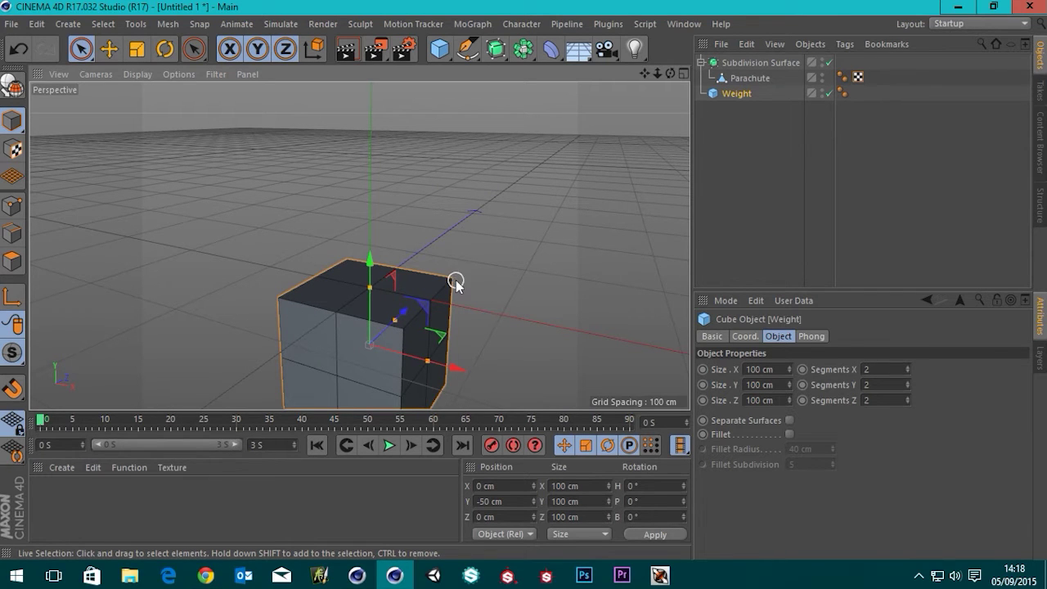
scroll(301, 185, "down", 4)
middle_click_drag(399, 202, 422, 166, "alt")
scroll(366, 246, "up", 4)
mouse_move(375, 253)
left_mouse_down("alt")
mouse_move(336, 208)
mouse_move(375, 243)
mouse_move(365, 266)
left_mouse_up("alt")
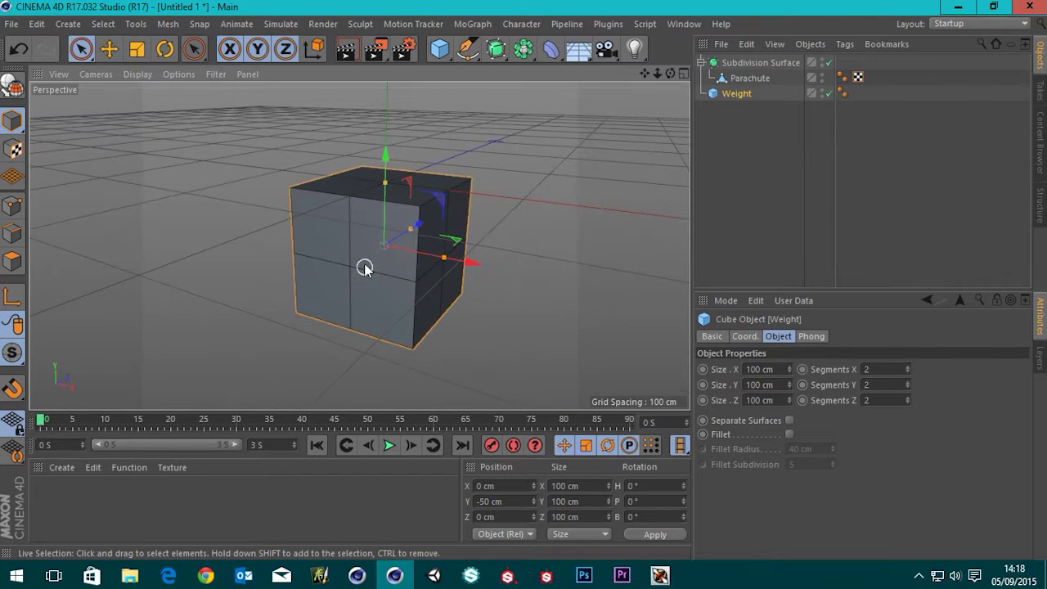
left_click(8, 260)
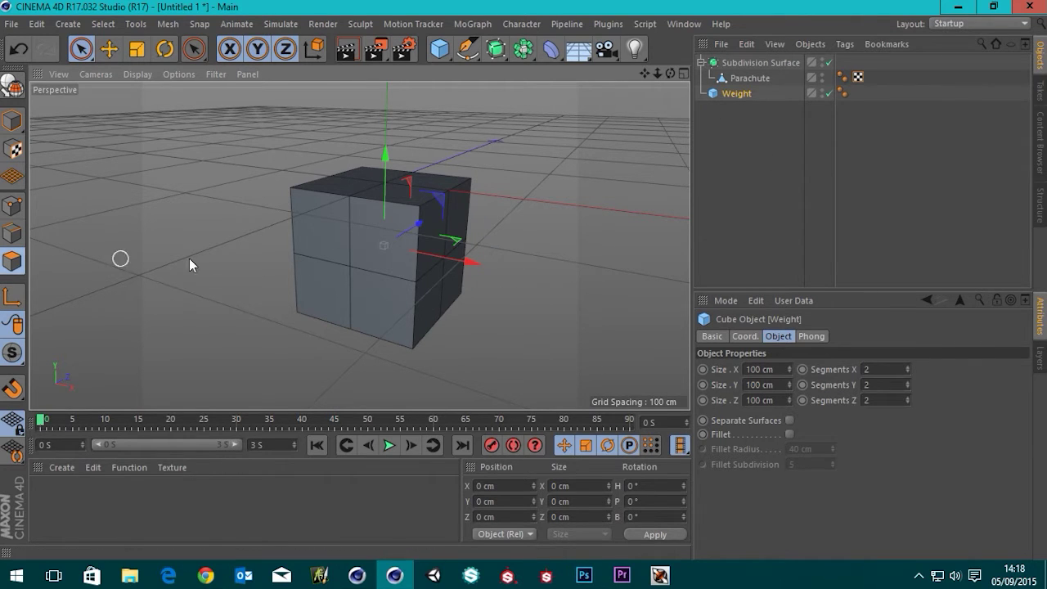
left_click(737, 95)
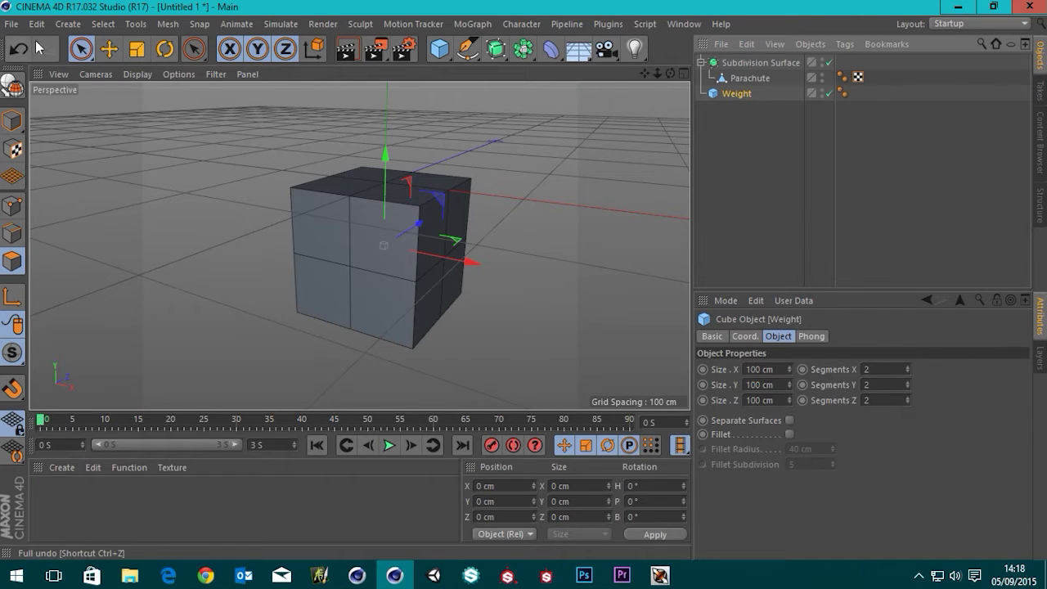
left_click(12, 85)
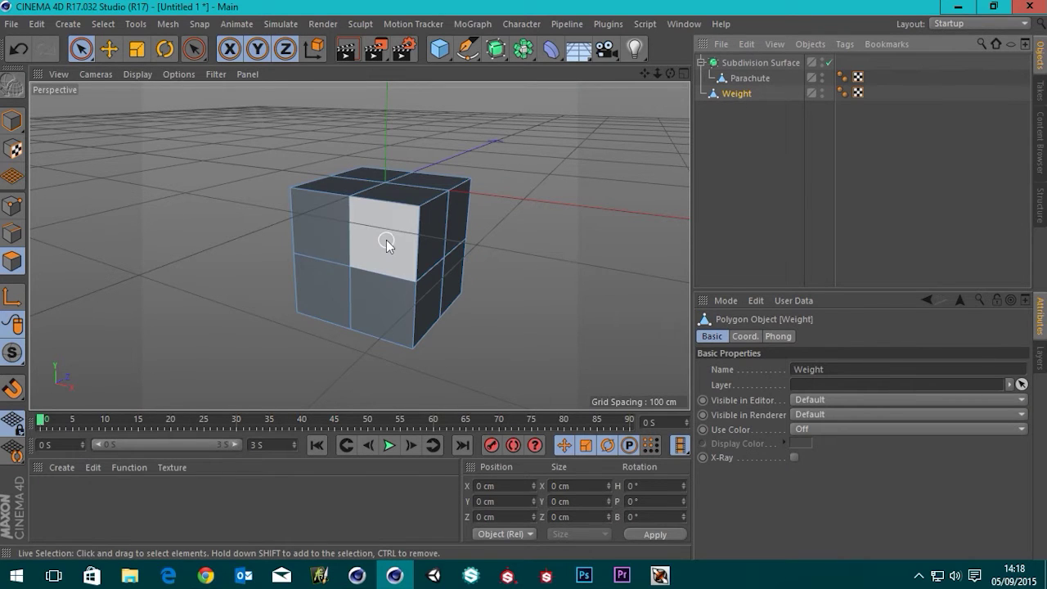
Try selecting the Weight cube's front-face polygons and then its upper horizontal polygon loop.
mouse_move(386, 240)
left_mouse_down()
mouse_move(346, 236)
mouse_move(357, 267)
left_mouse_up()
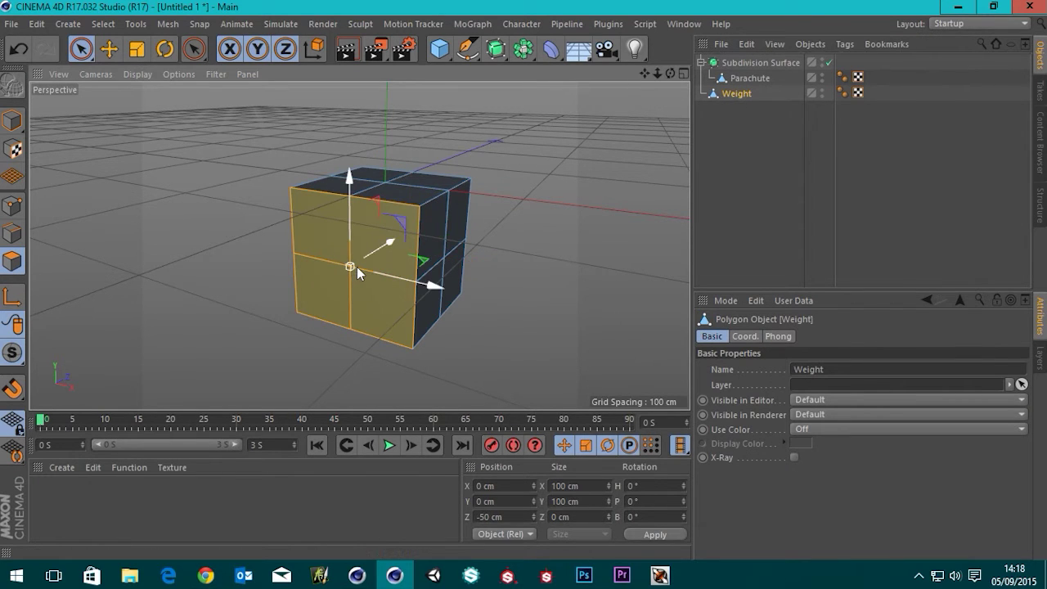
right_click(358, 265)
left_click(372, 222)
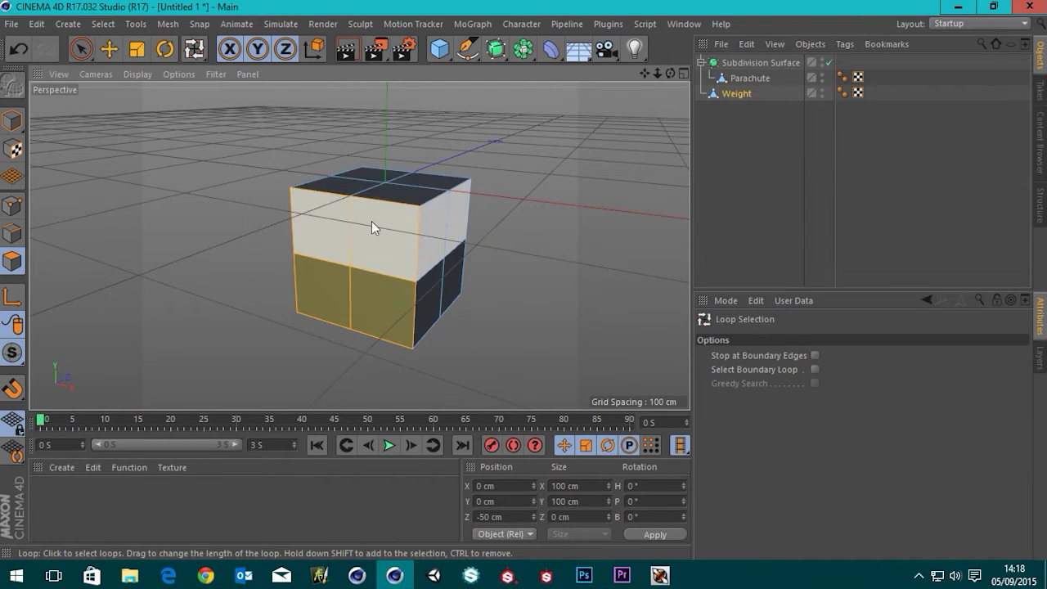
left_click(391, 237)
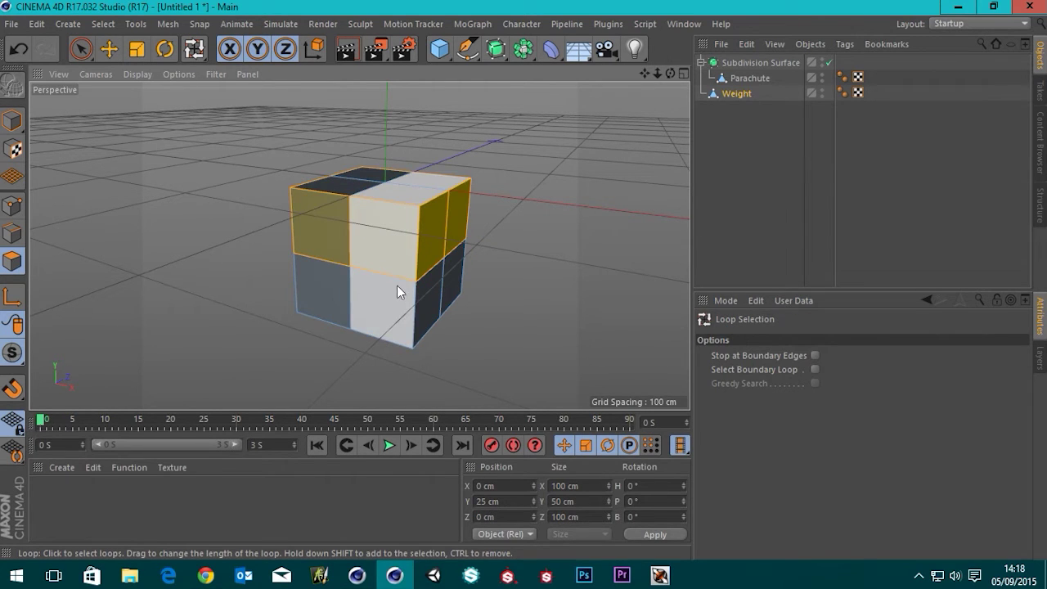
Select all polygons of the Weight cube and inset each side as a group using Extrude Inner with an offset of about 9.5 cm.
key("ctrl+a")
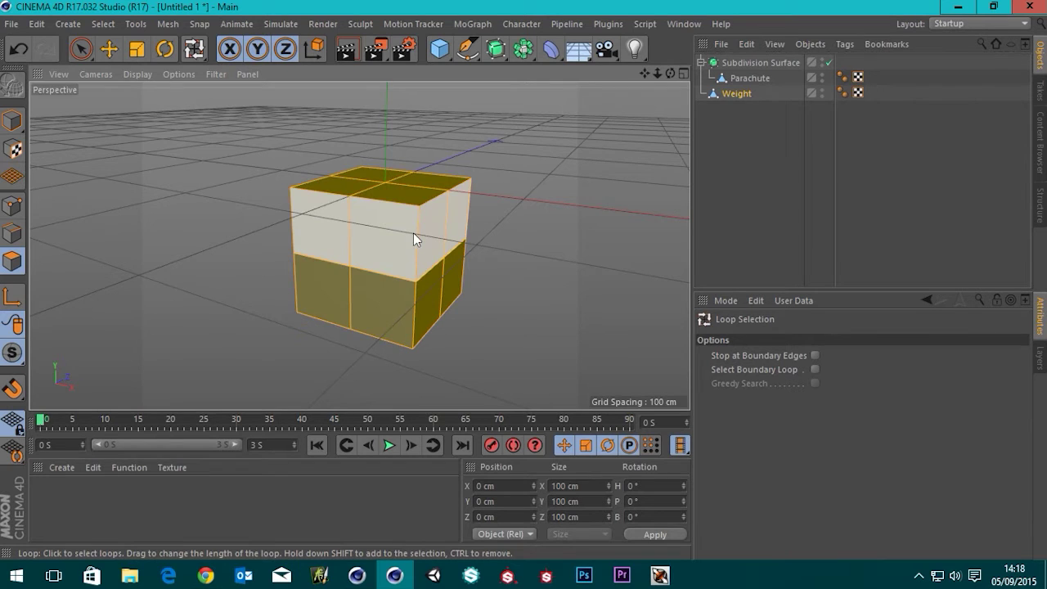
left_click_drag(413, 232, 320, 267, "alt")
scroll(315, 247, "up", 2)
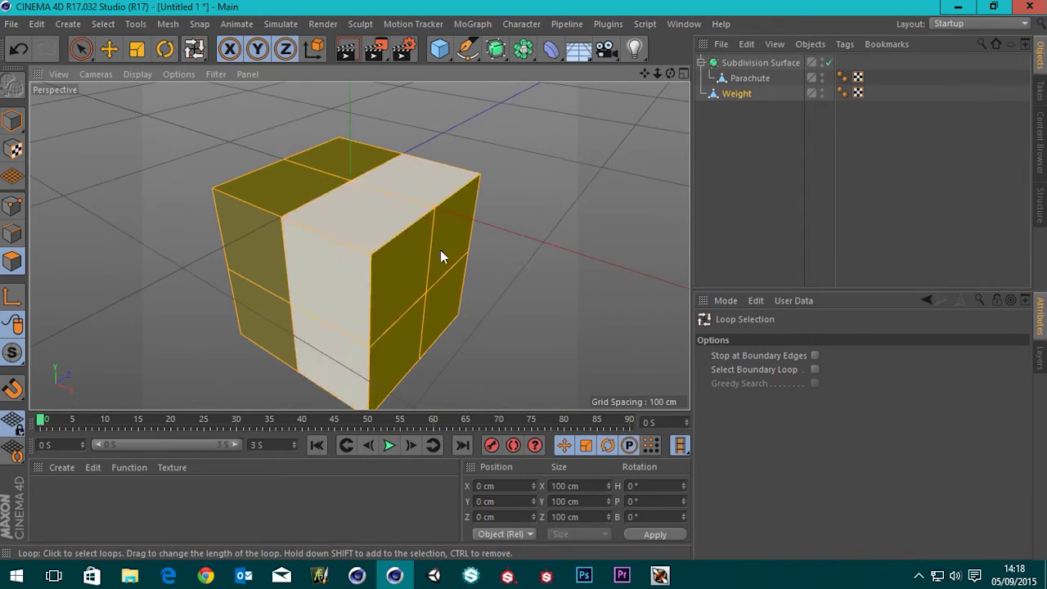
right_click(575, 256)
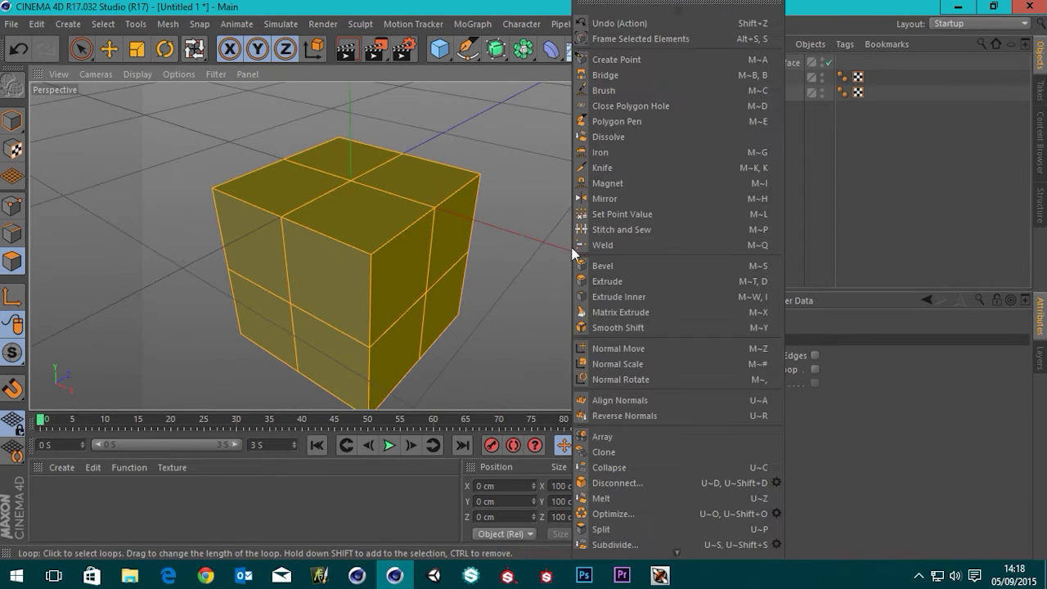
left_click(630, 299)
left_click_drag(603, 276, 683, 276)
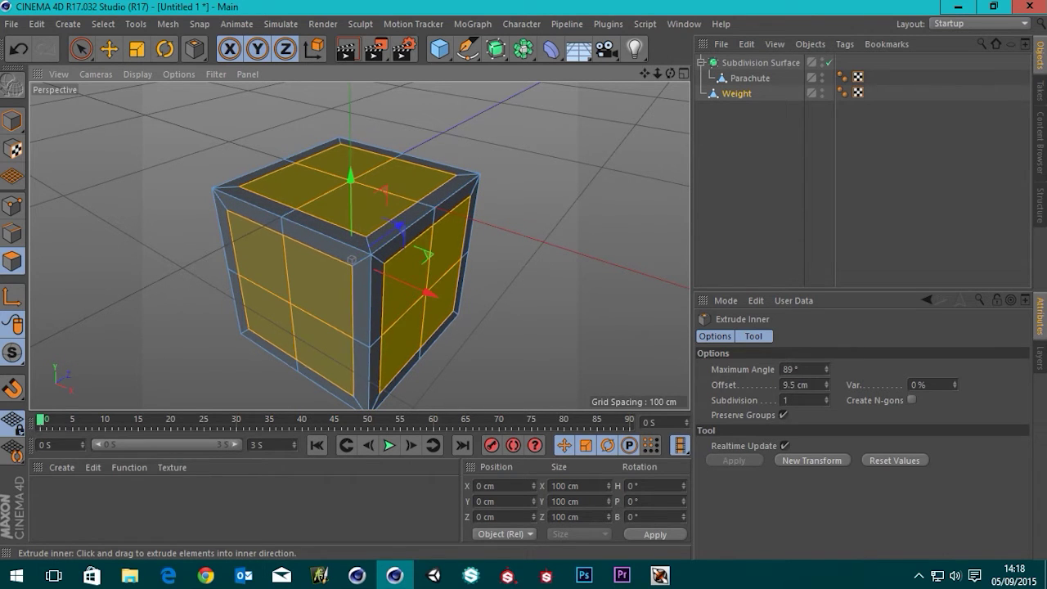
Extrude the inset panels into the Weight cube with an offset of about -4.6 cm to form a raised frame.
right_click(570, 215)
left_click(603, 281)
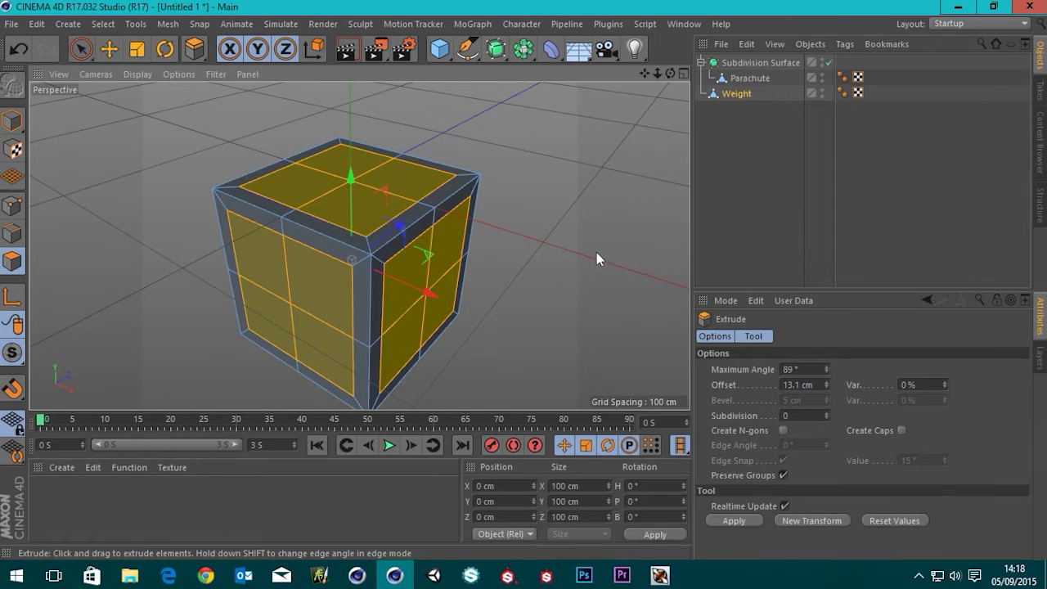
left_click_drag(596, 252, 480, 252)
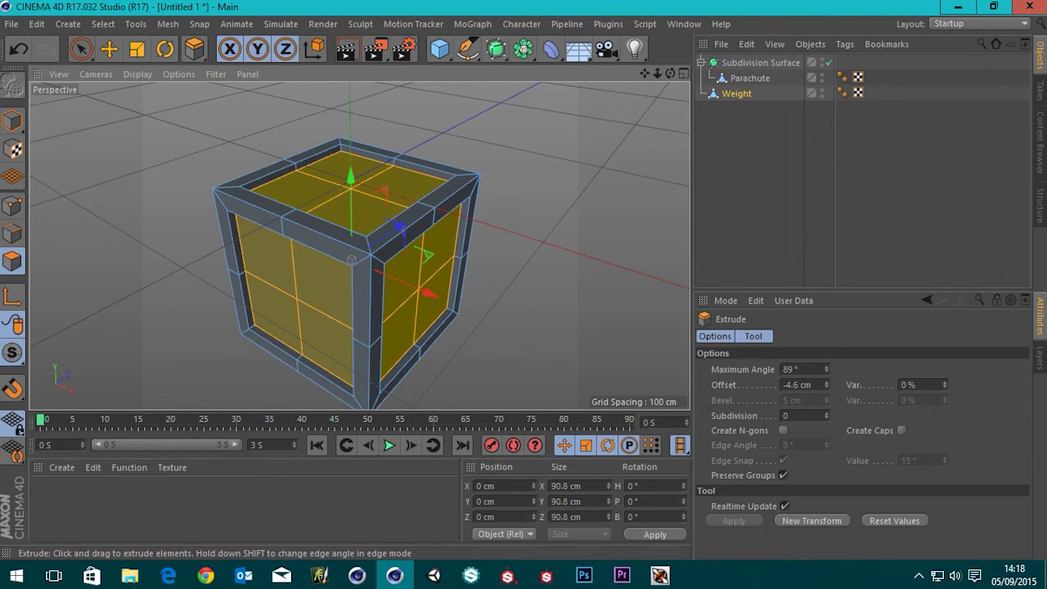
Clear the polygon selection on the Weight with Live Selection and return to model mode.
scroll(450, 252, "down", 5)
left_click_drag(363, 300, 312, 269, "alt")
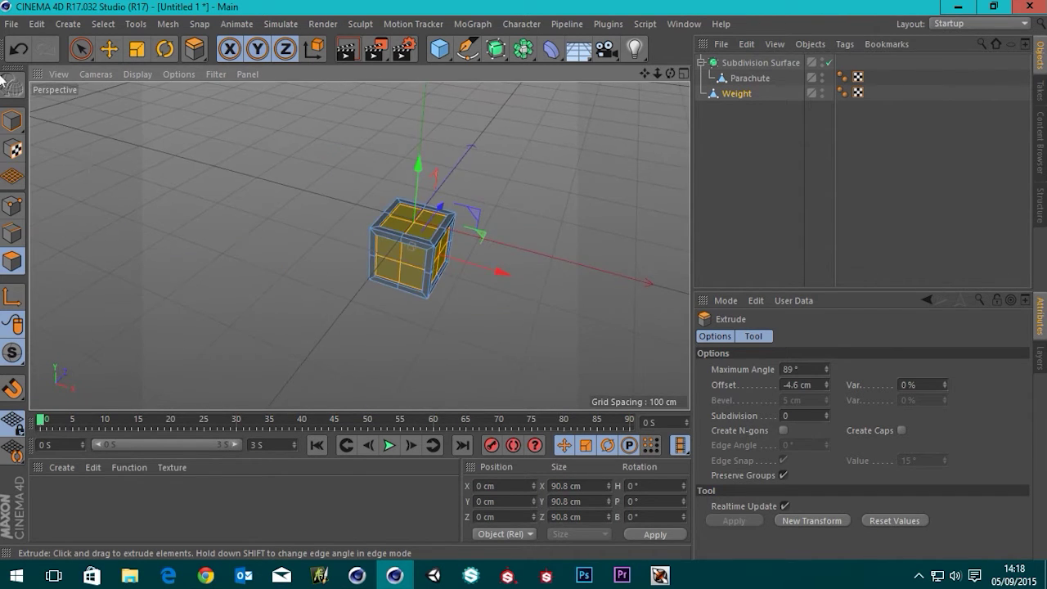
left_click(80, 49)
left_click(421, 248)
scroll(423, 268, "up", 5)
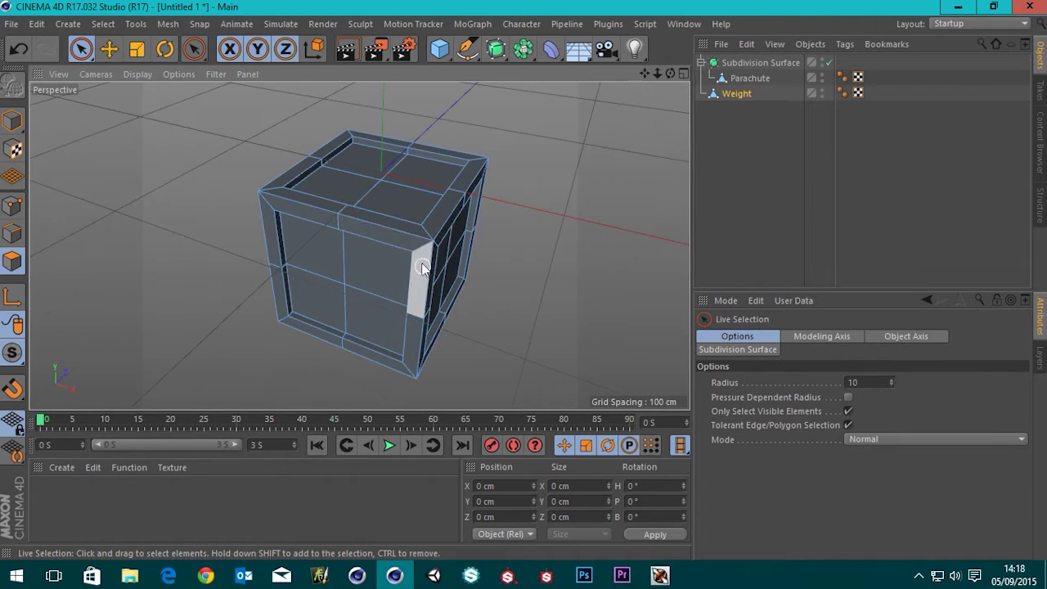
scroll(423, 268, "down", 5)
left_click(12, 121)
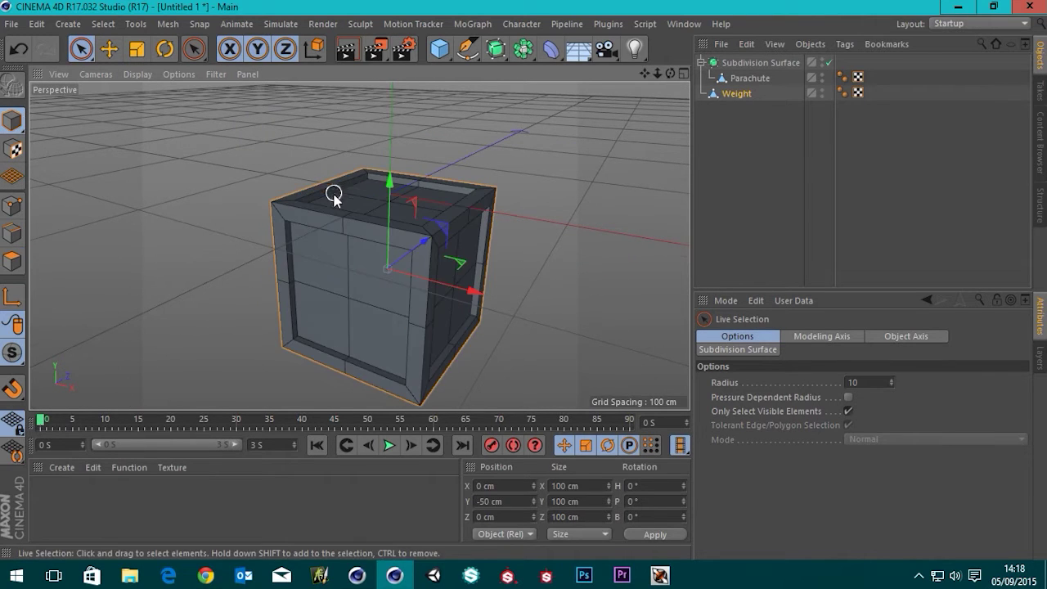
Draw a straight two-point Bezier spline just above the Weight with the Pen tool.
scroll(333, 196, "down", 5)
middle_click_drag(510, 128, 524, 258, "alt")
scroll(521, 258, "down", 3)
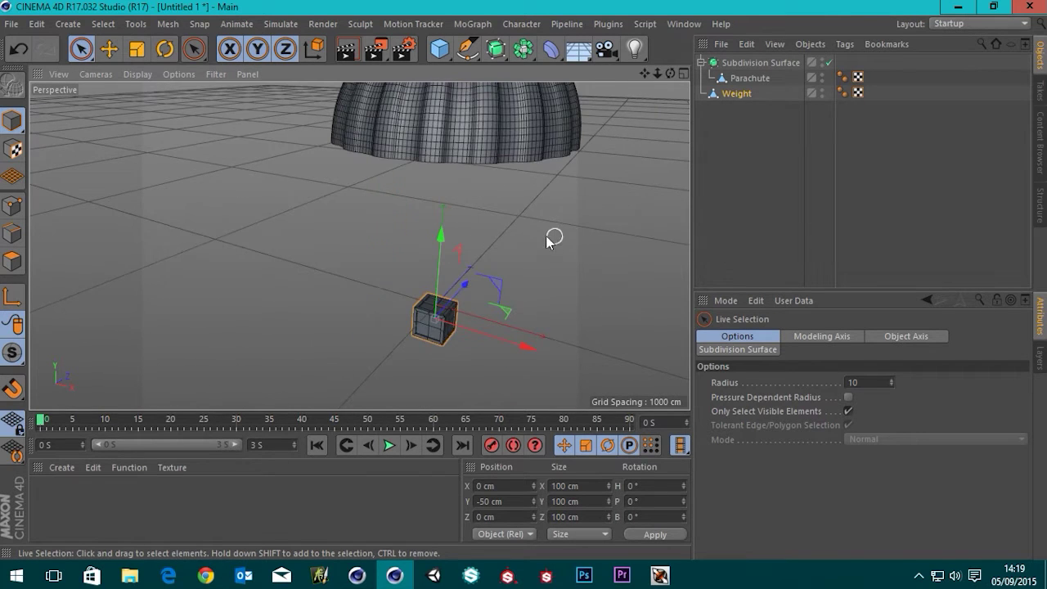
left_click_drag(550, 239, 467, 242, "alt")
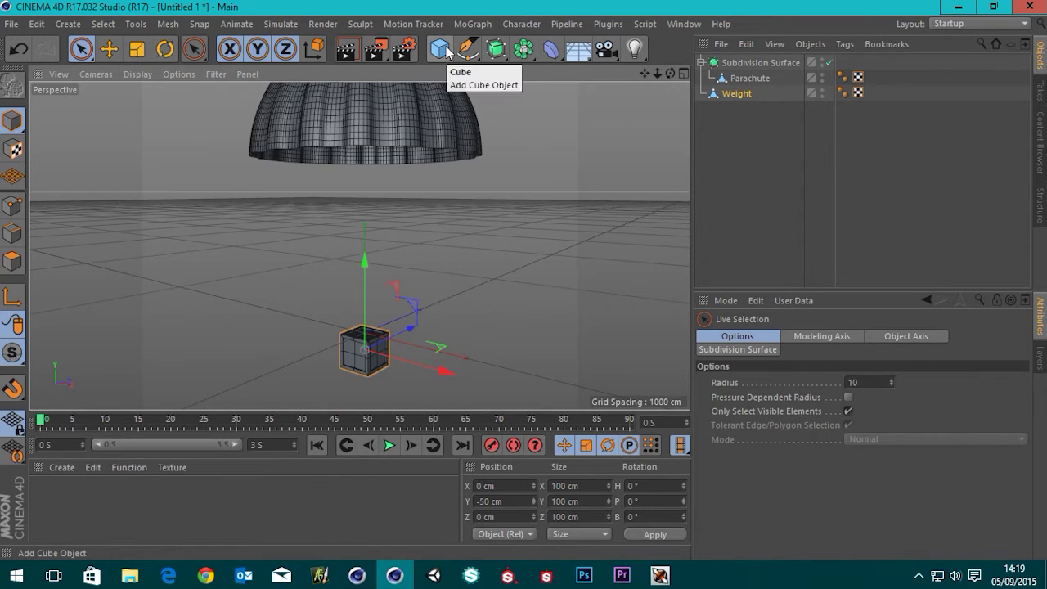
left_click(446, 52)
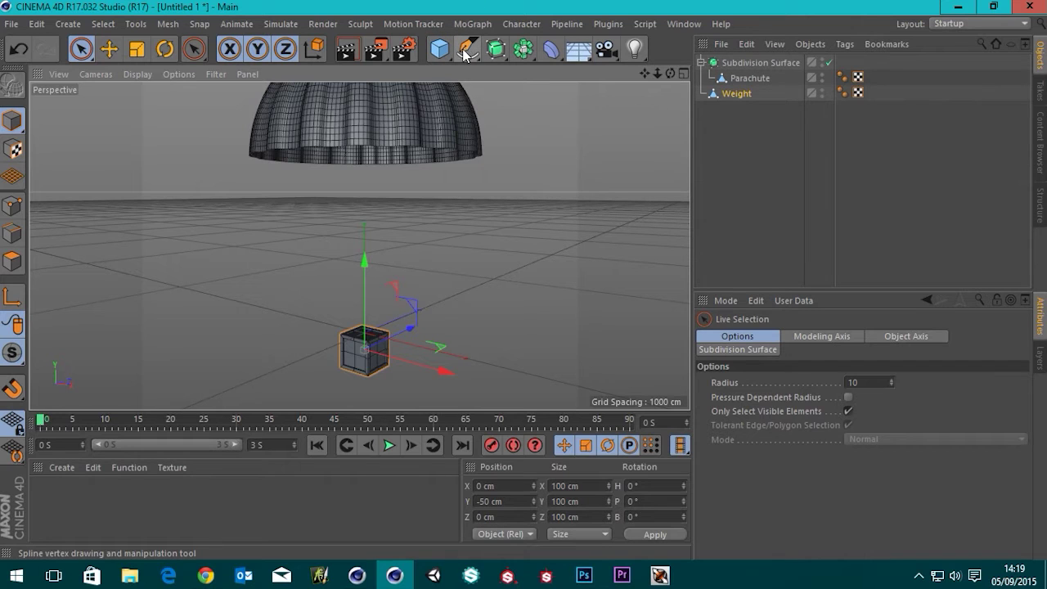
left_click(465, 50)
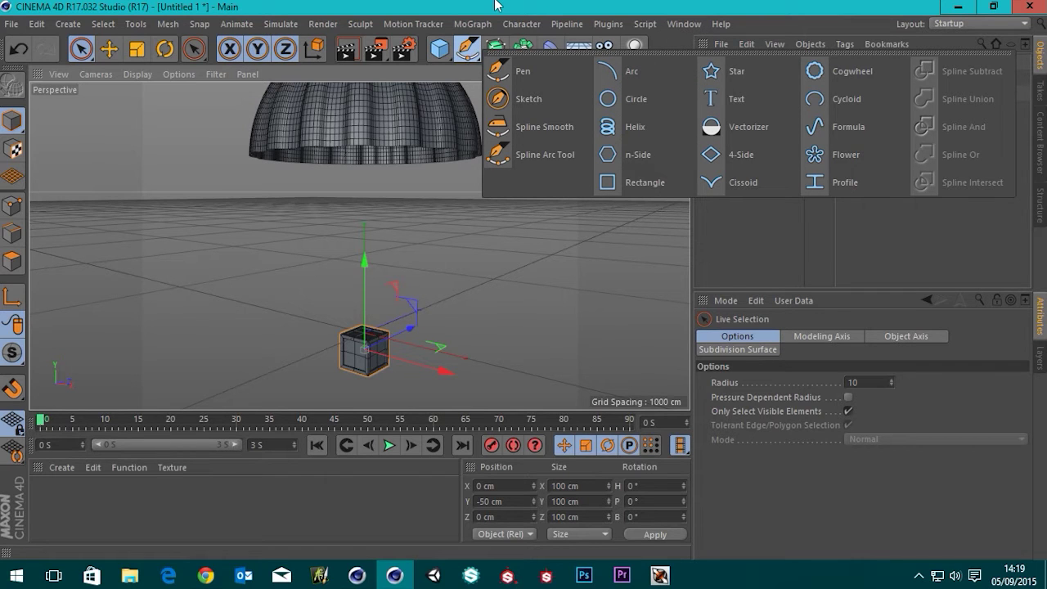
left_click_drag(467, 49, 495, 71)
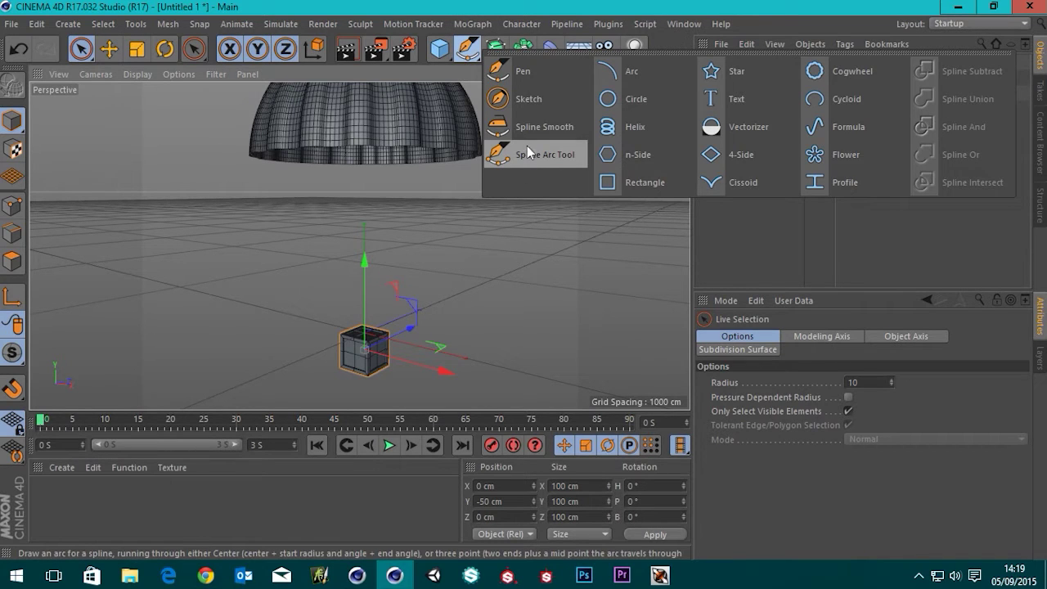
left_click_drag(528, 152, 528, 72)
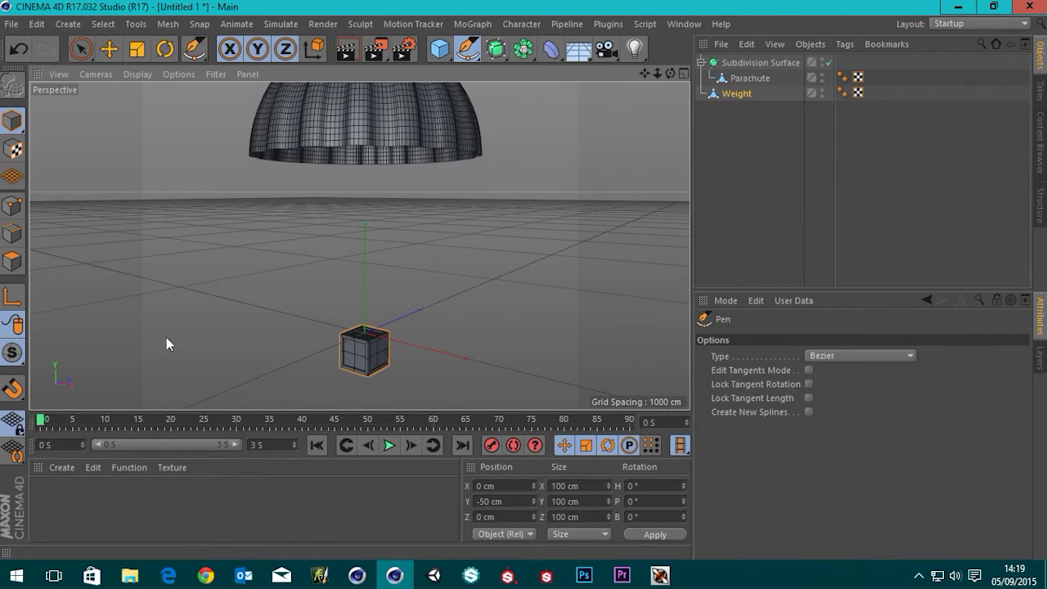
left_click(321, 320)
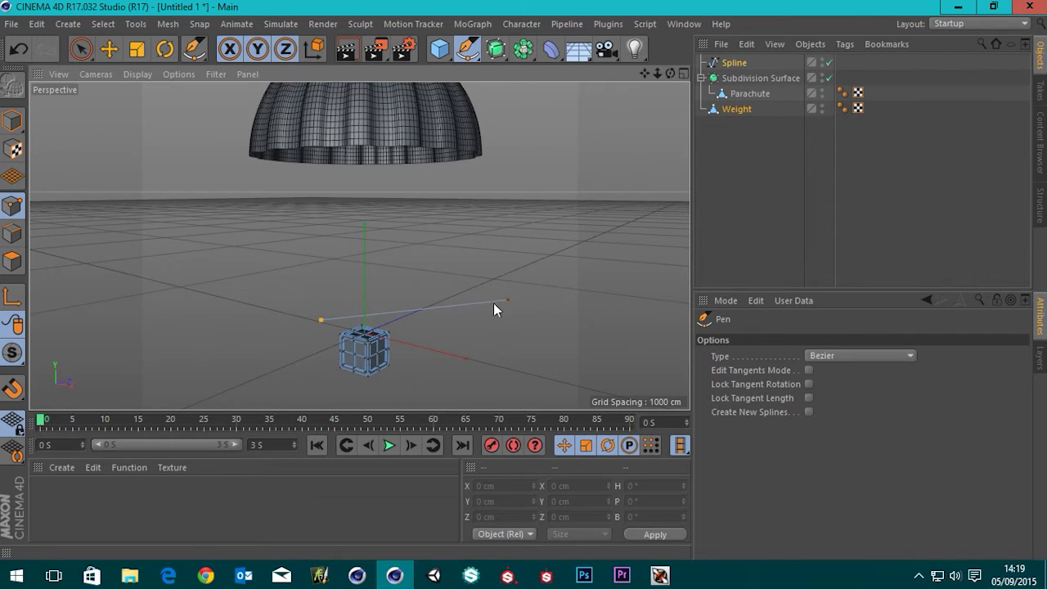
left_click(522, 298)
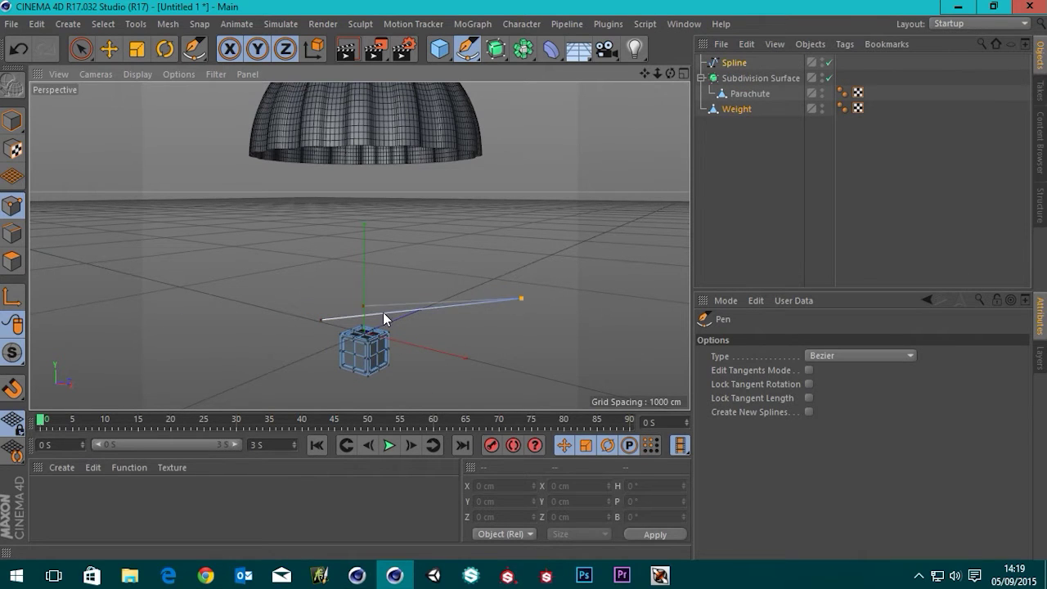
right_click(450, 296)
left_click(591, 5)
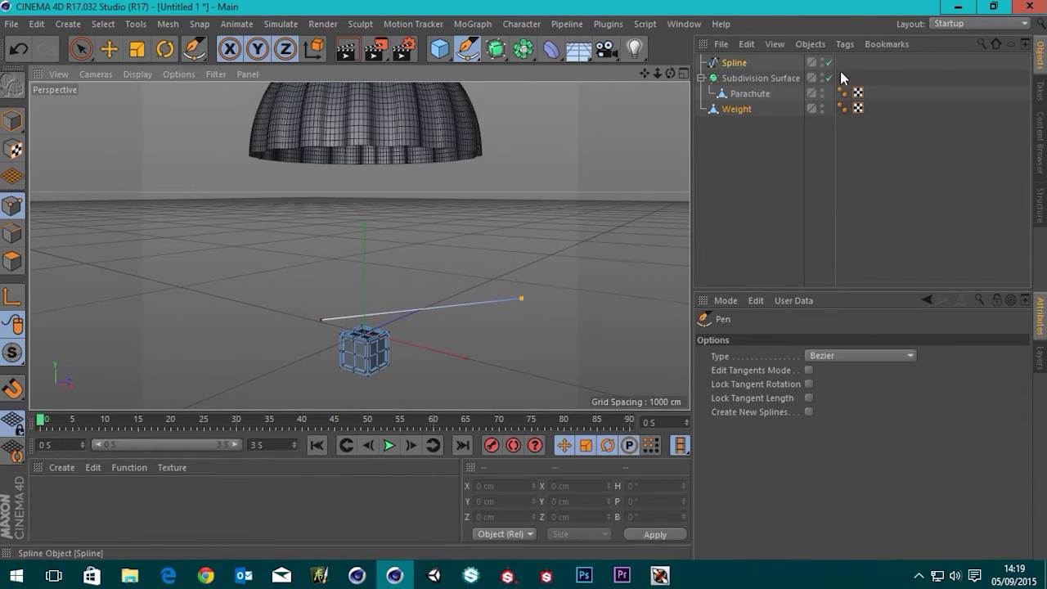
Set the spline's type to Linear with Adaptive intermediate points.
left_click(736, 67)
left_click(736, 64)
left_click(808, 370)
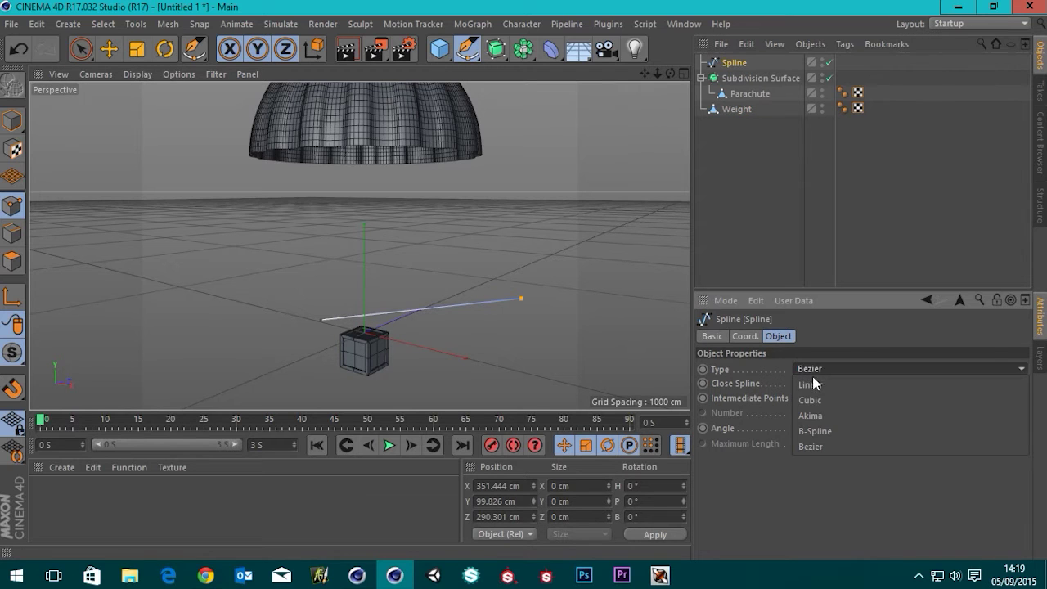
left_click(815, 382)
left_click(812, 399)
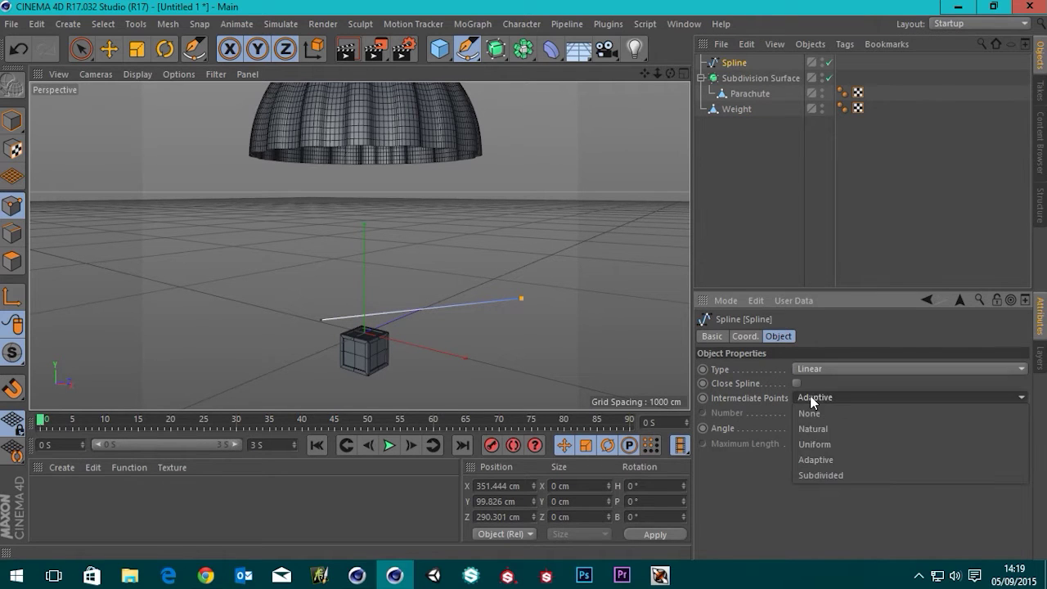
left_click(814, 459)
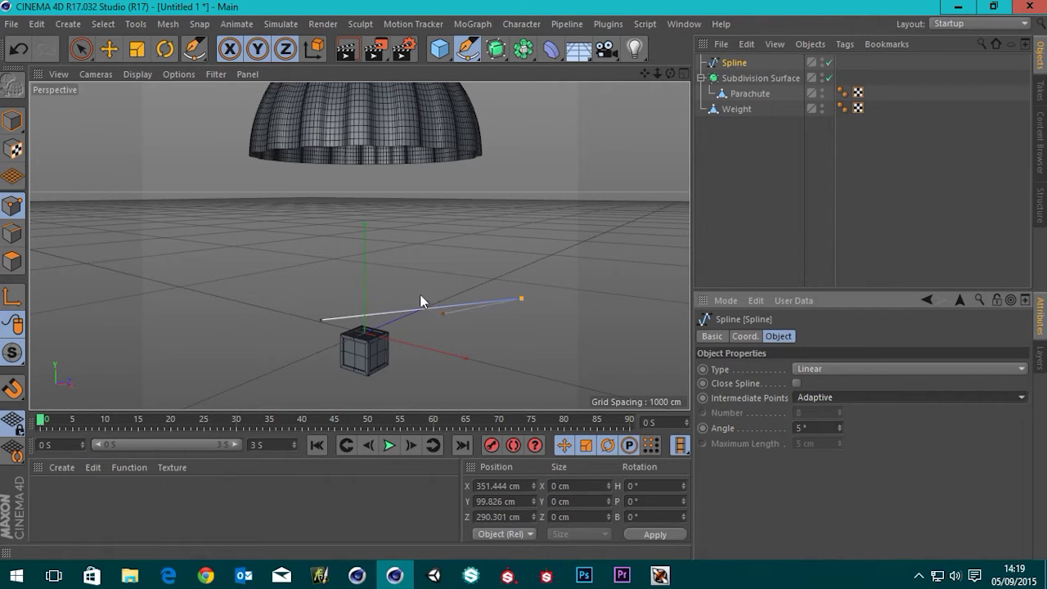
Leave the Pen tool for Live Selection and move the Spline below Weight in the object hierarchy.
left_click(79, 50)
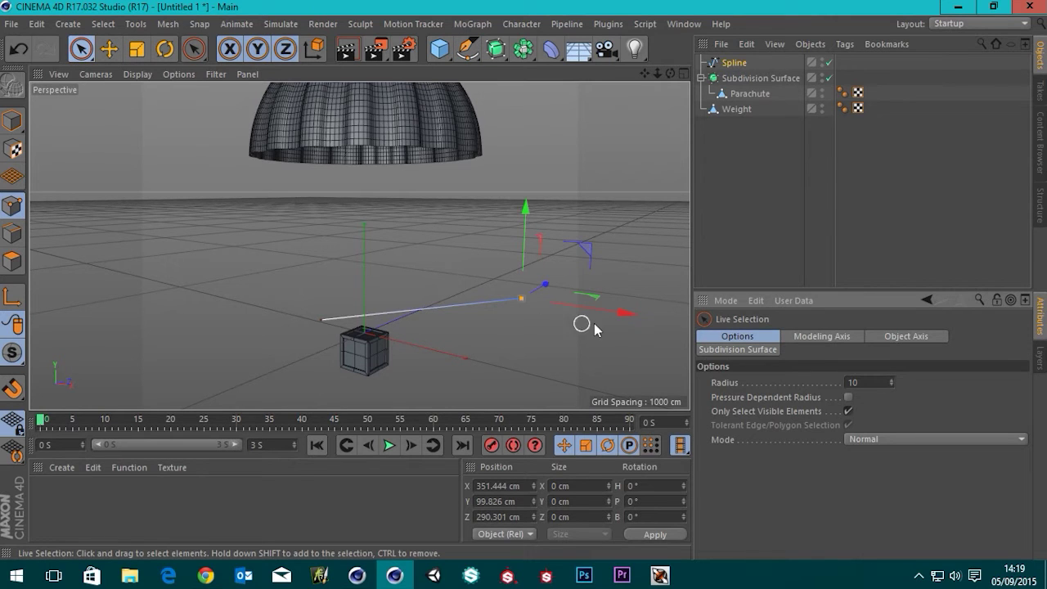
scroll(372, 329, "down", 3)
scroll(378, 332, "up", 3)
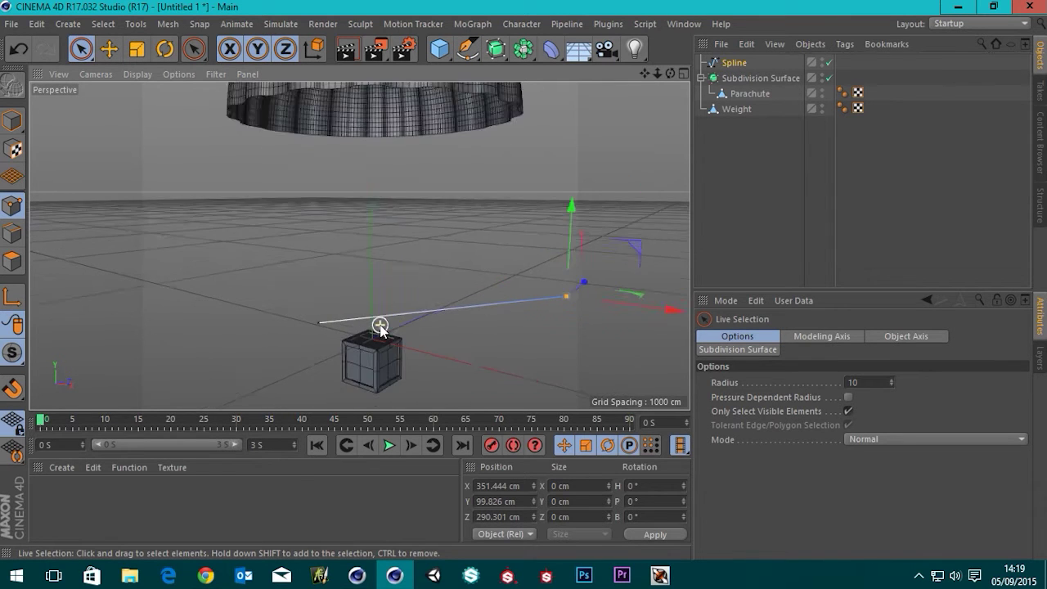
left_click_drag(476, 336, 545, 347, "alt")
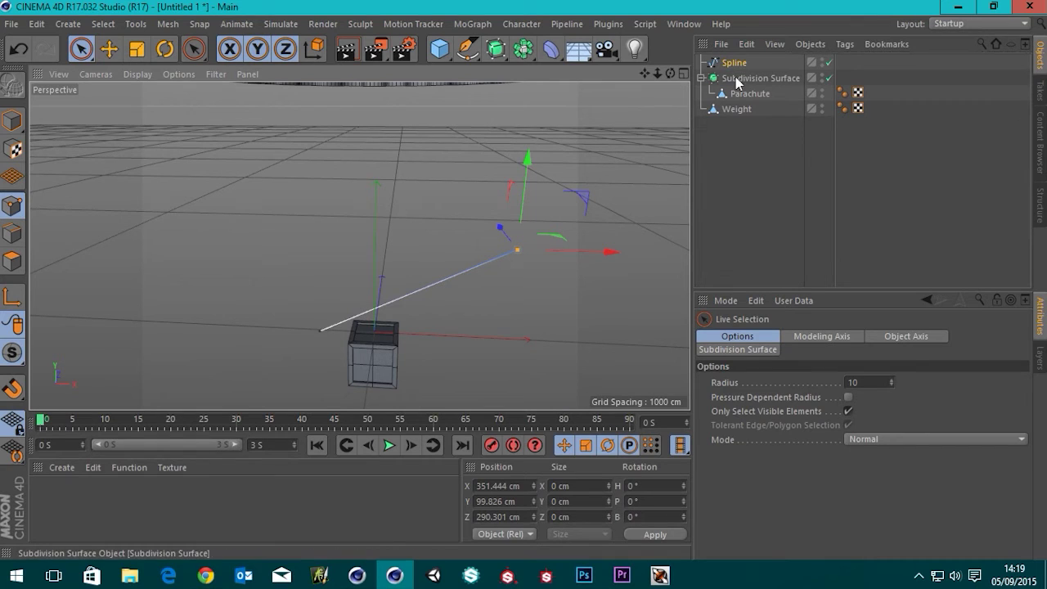
left_click_drag(739, 65, 738, 197)
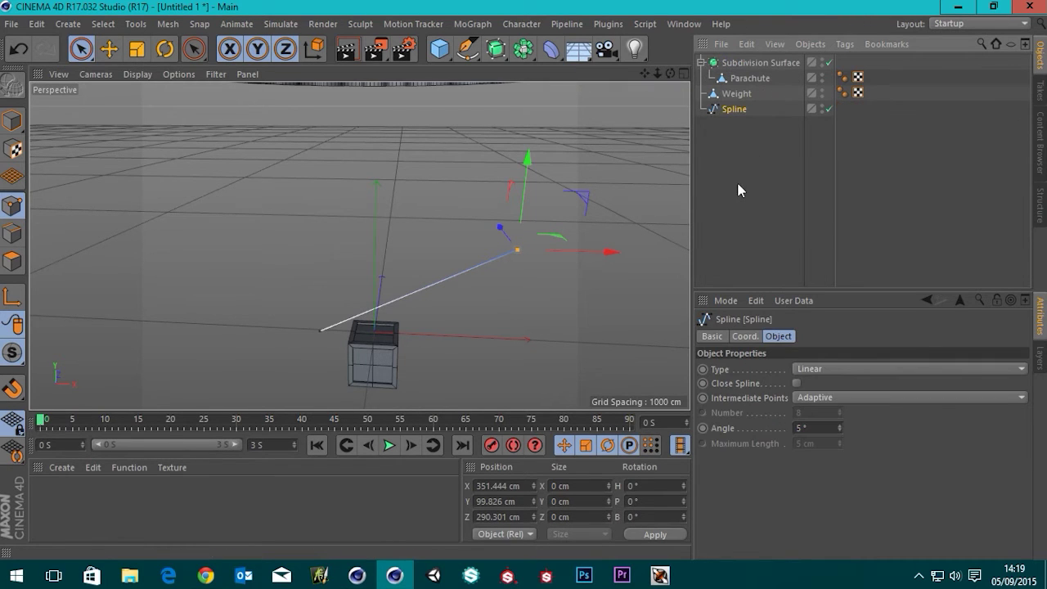
Copy the linear Spline and paste eight duplicates of it into the scene.
key("ctrl+c")
key("ctrl+v")
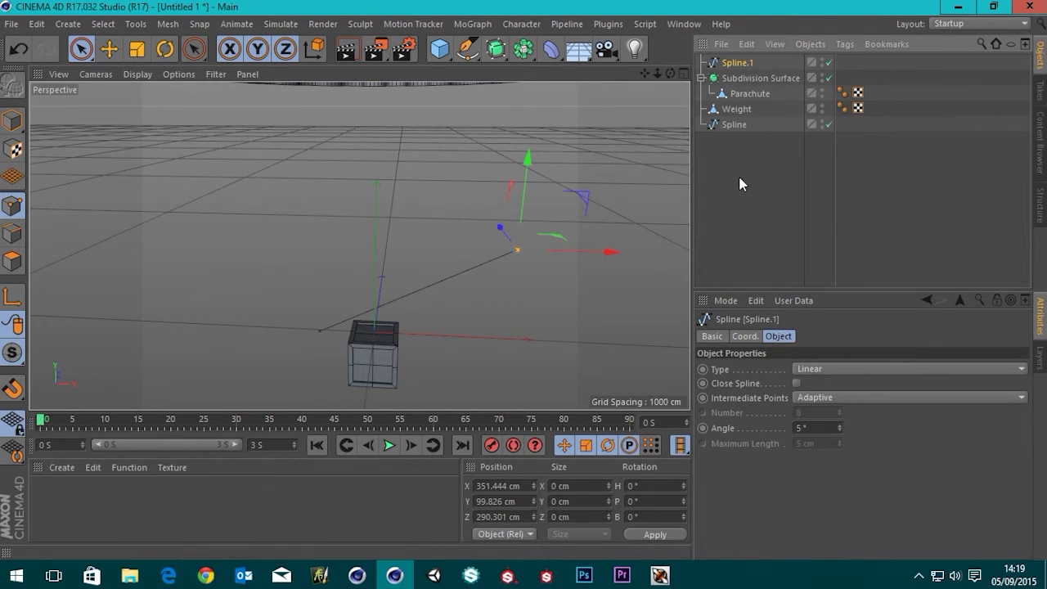
key("ctrl+v")
key("ctrl+v")
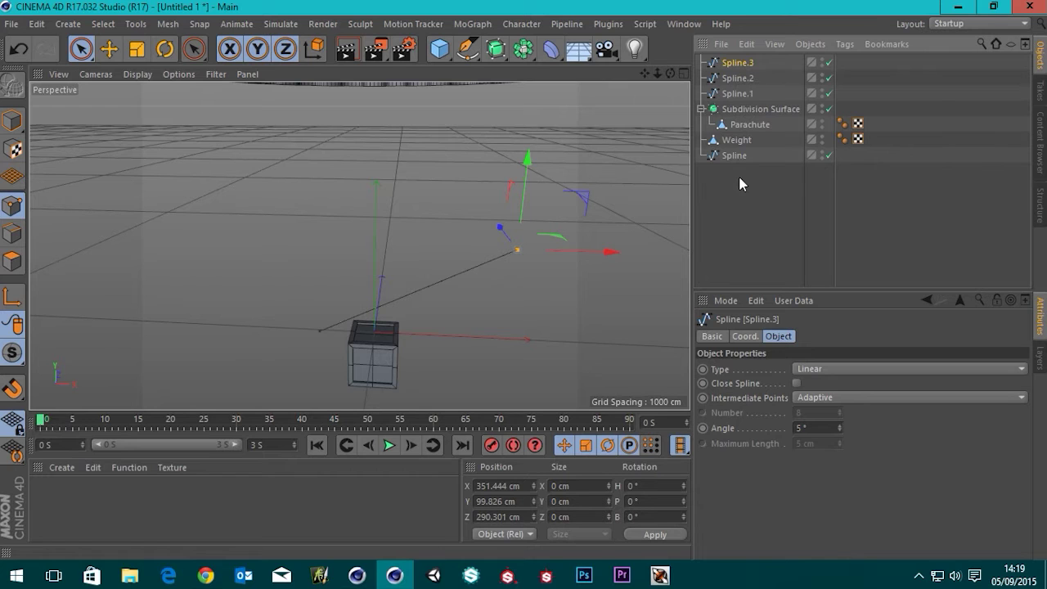
key("ctrl+v")
key("ctrl+v")
key("ctrl+v")
key("ctrl+v")
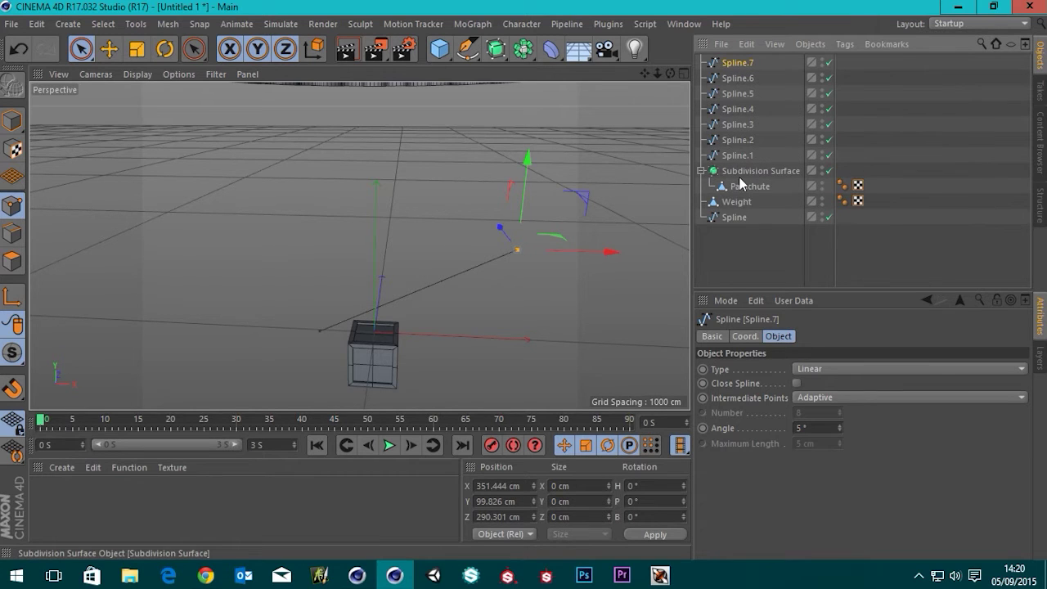
key("ctrl+v")
Delete the original Spline below Weight and select the copy Spline.1.
left_click(728, 233)
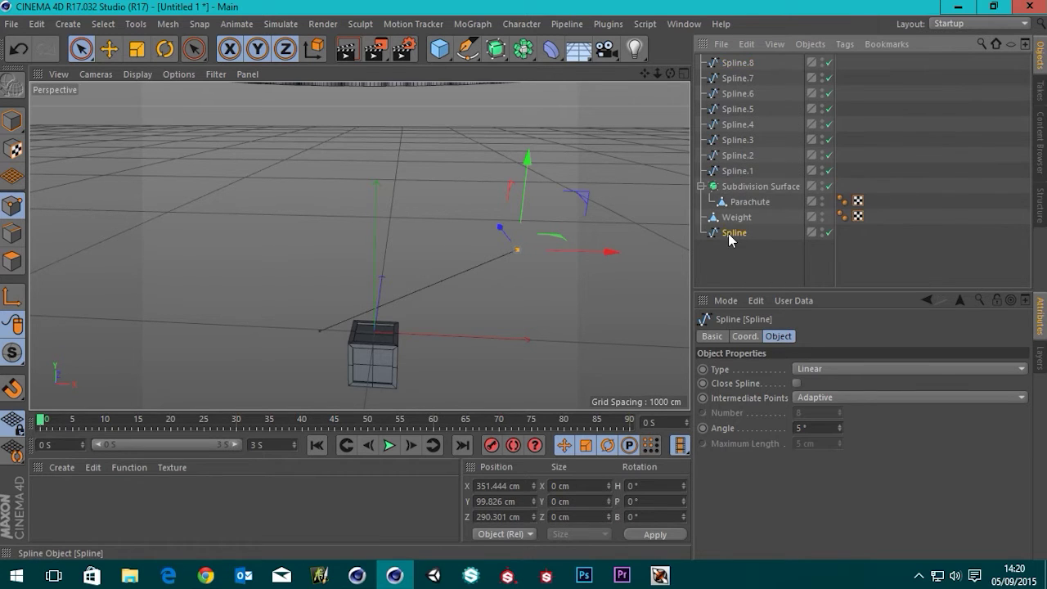
key("Delete")
left_click(736, 172)
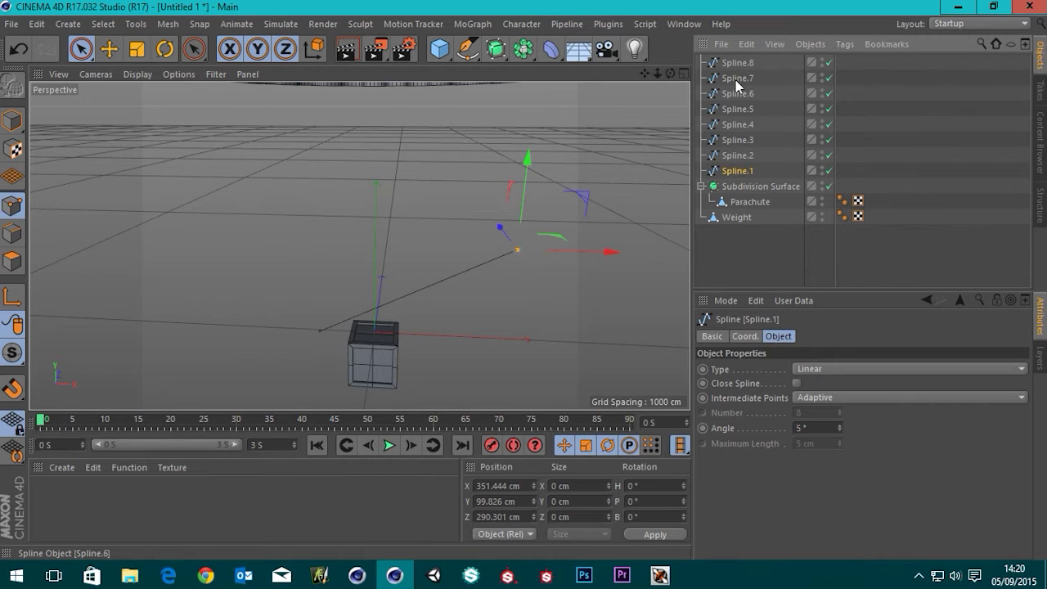
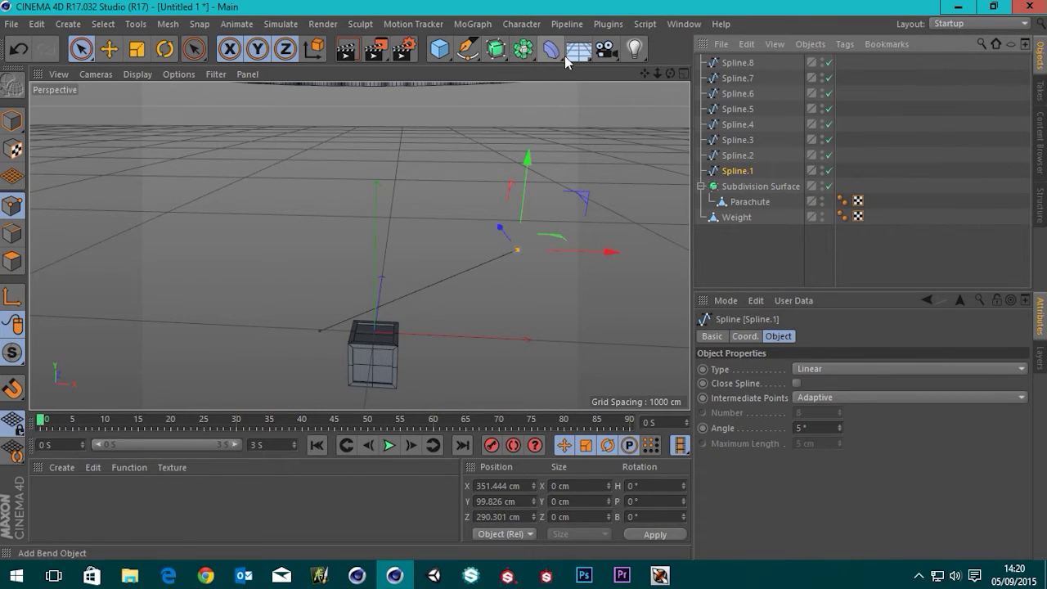
Add a Connect object and nest Spline.1 inside it.
left_click(517, 50)
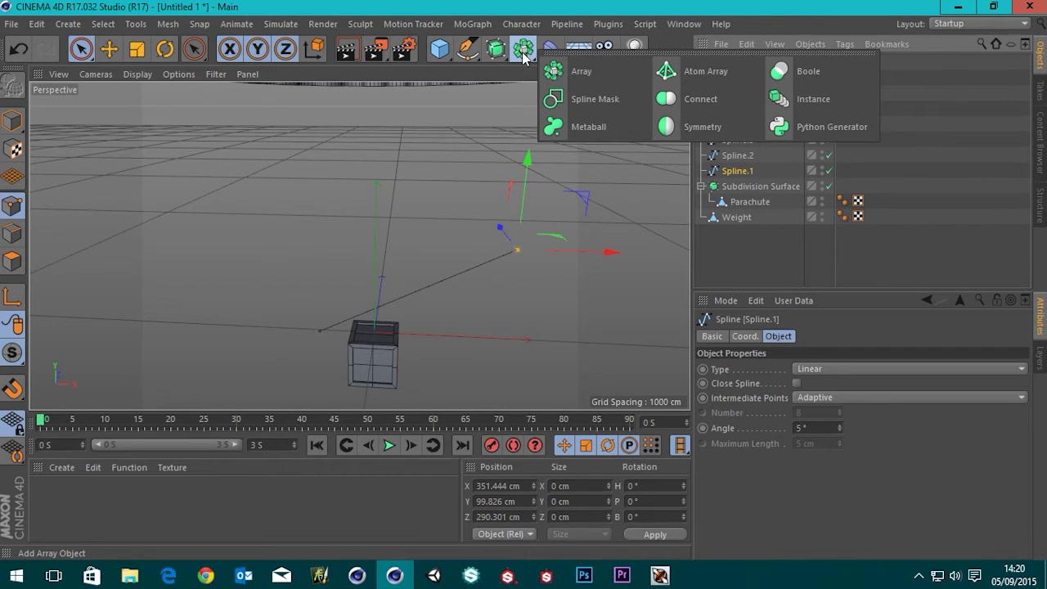
left_click(707, 98)
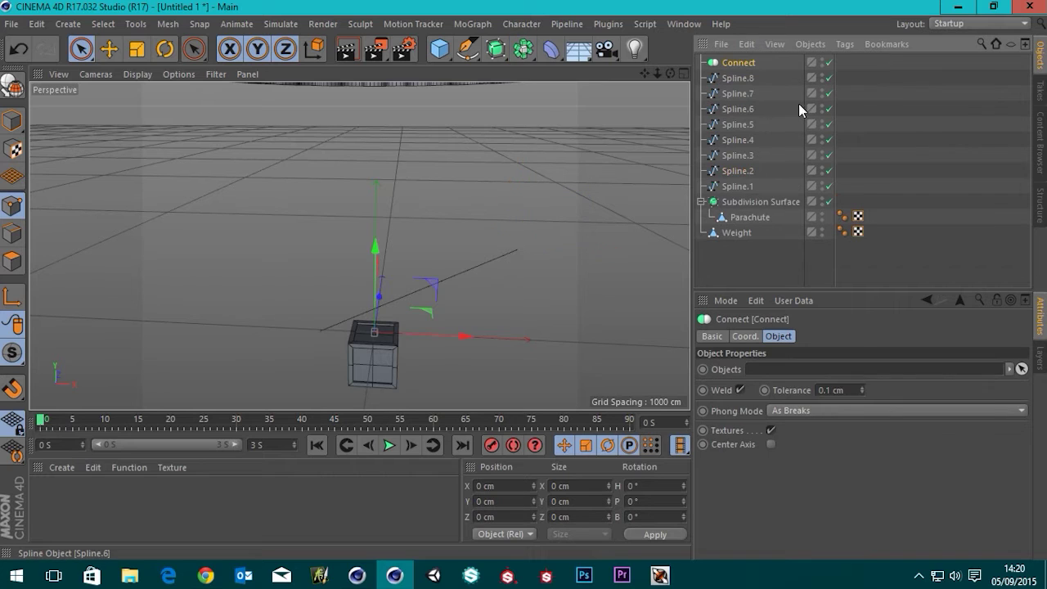
left_click(733, 186)
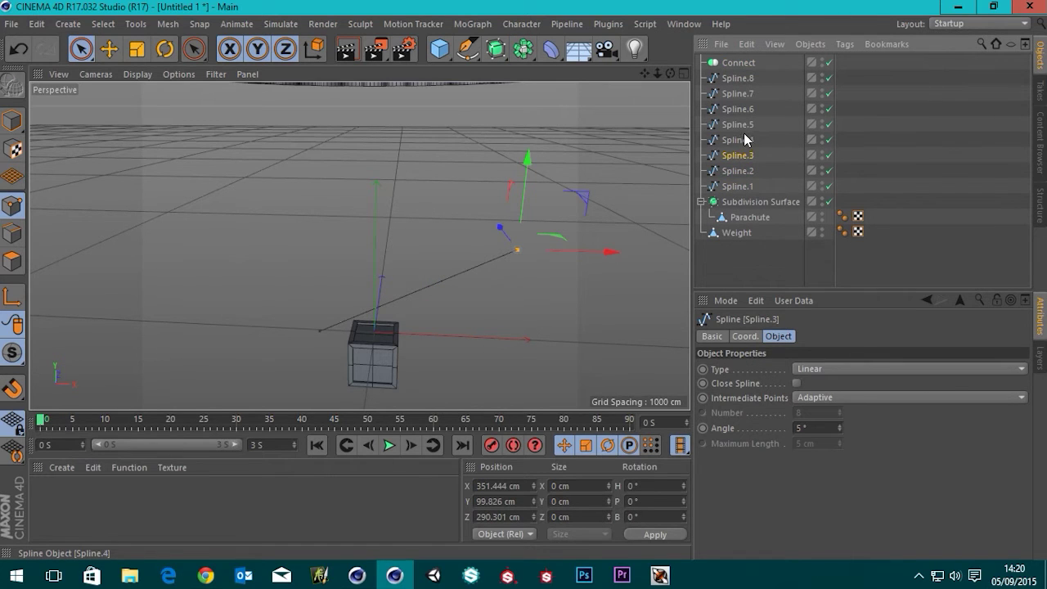
left_click_drag(740, 186, 746, 67)
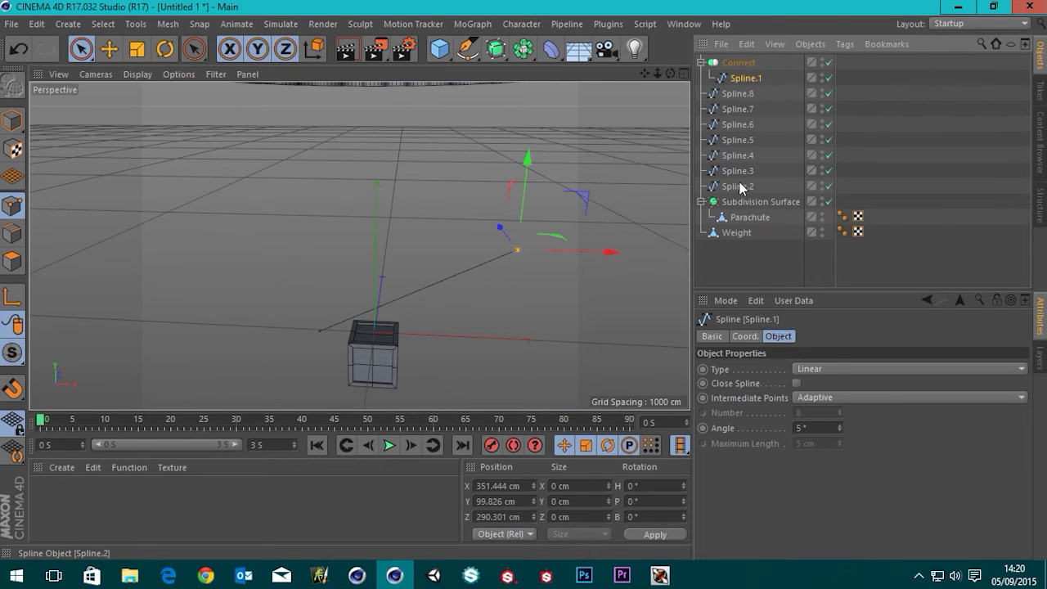
Nest Spline.2 through Spline.8 in numerical order inside the Connect object and move the group below Weight in the object hierarchy.
left_click_drag(740, 187, 746, 100)
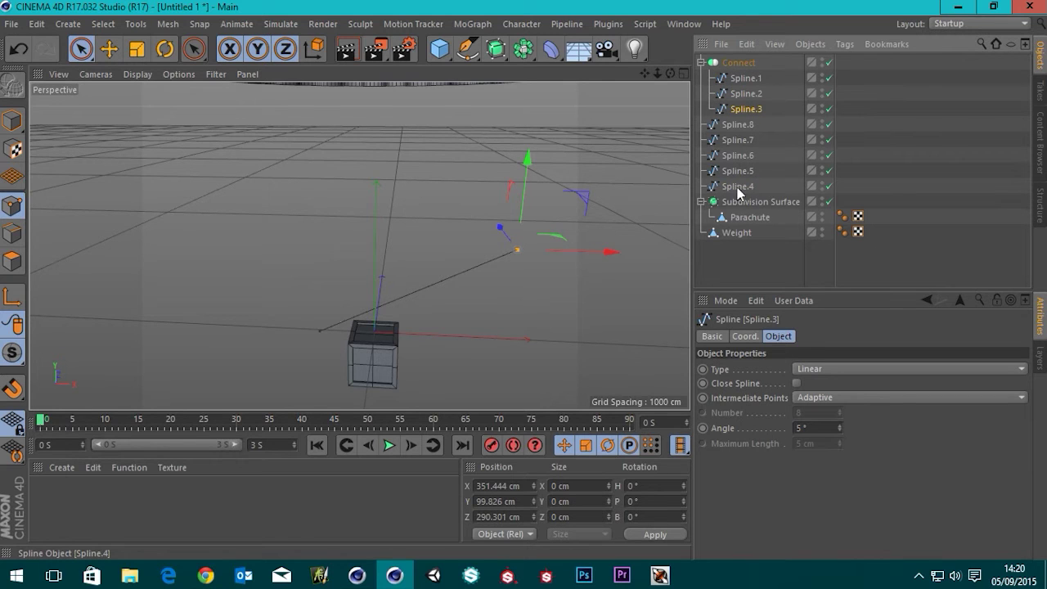
left_click_drag(738, 188, 744, 124)
left_click_drag(758, 121, 755, 119)
left_click_drag(745, 193, 756, 131)
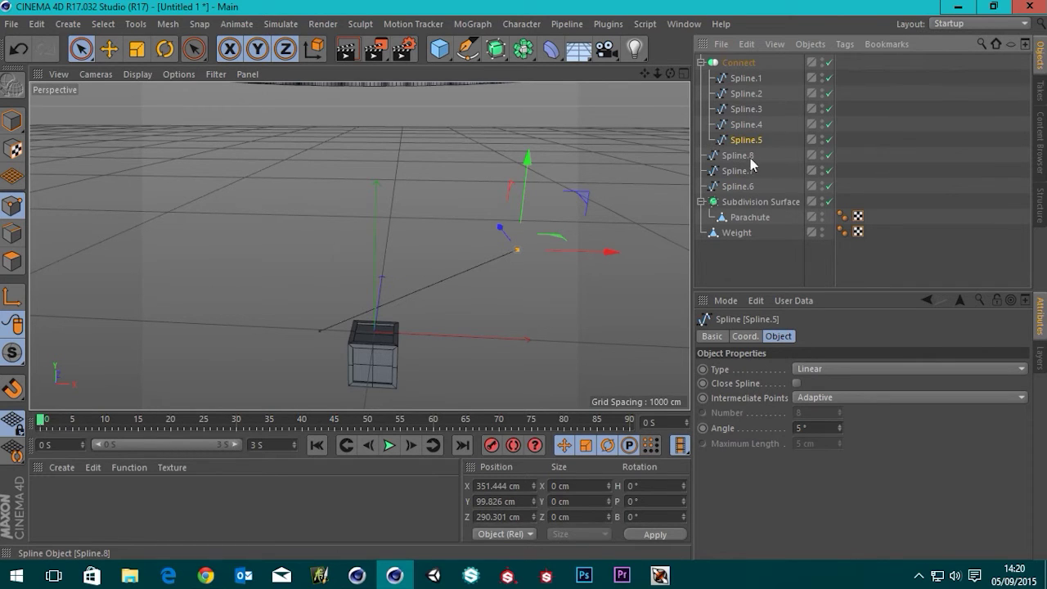
left_click_drag(754, 147, 752, 149)
left_click_drag(748, 175, 750, 178)
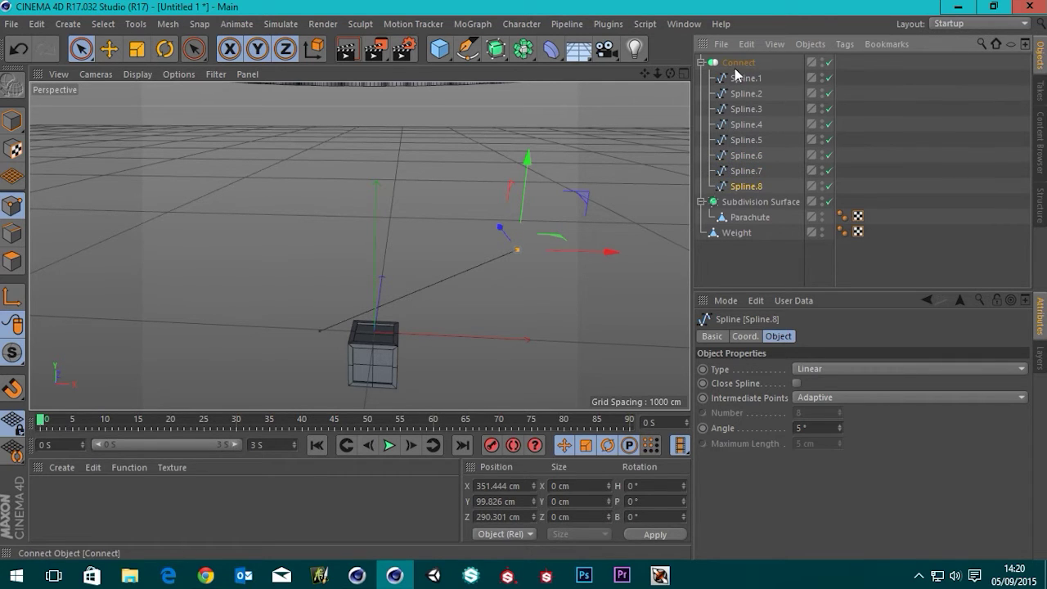
left_click_drag(728, 254, 729, 255)
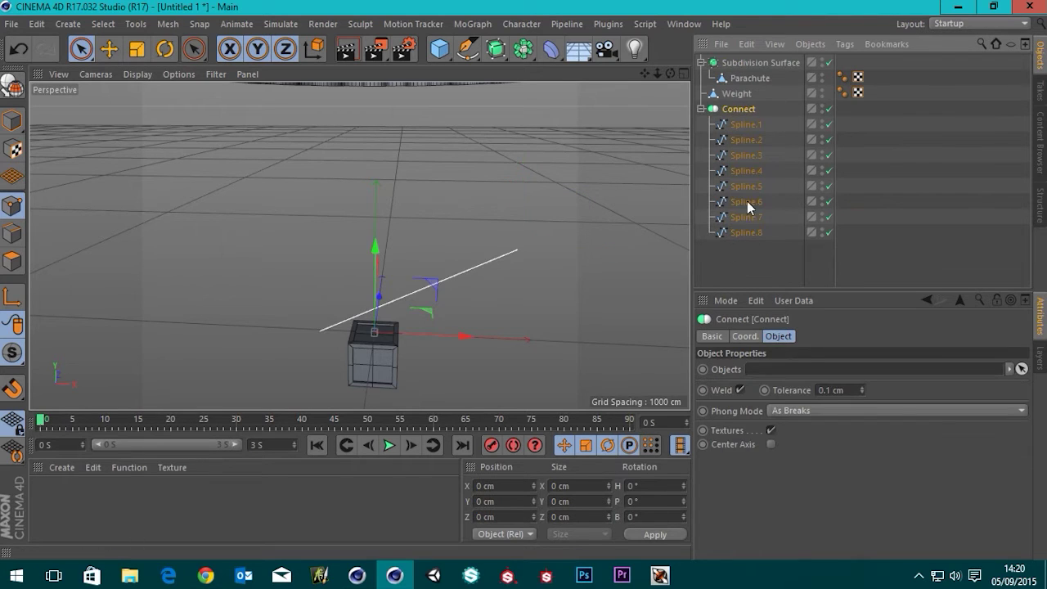
Select the end point of Spline.1 nearest the weight box.
left_click(747, 124)
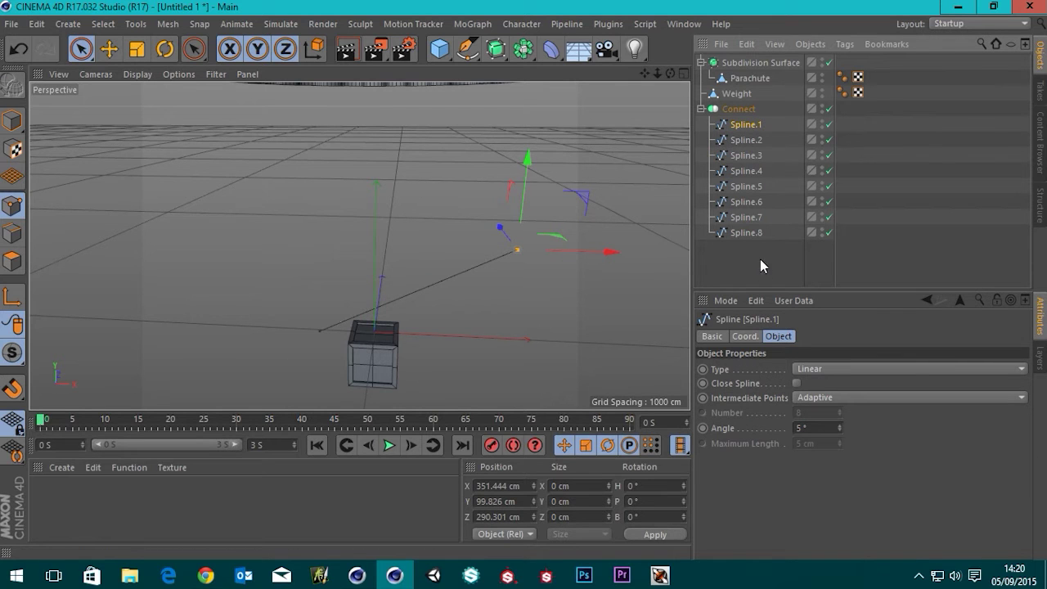
scroll(430, 323, "up", 4)
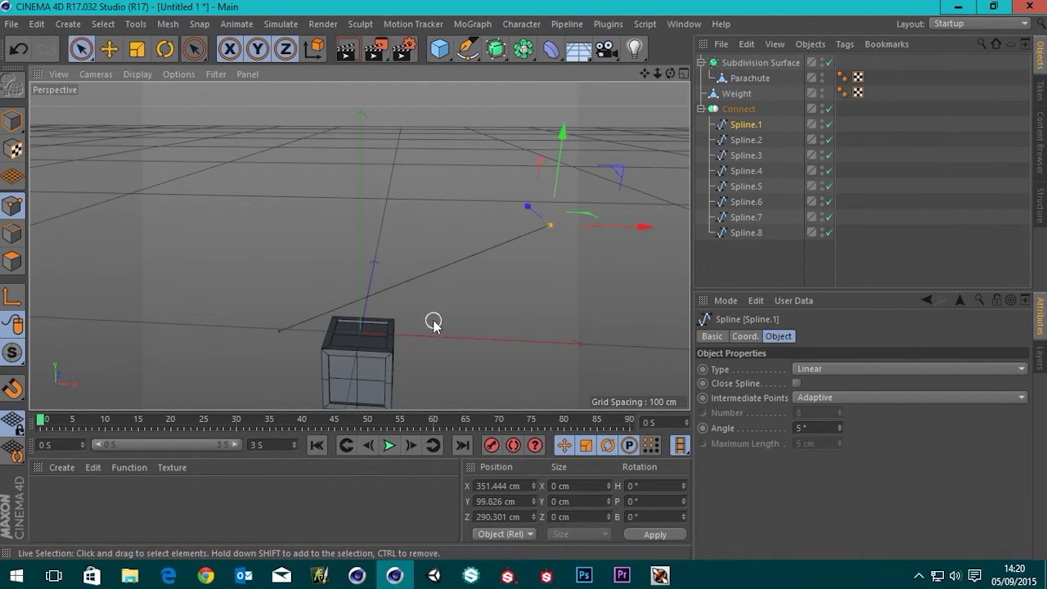
scroll(514, 271, "down", 2)
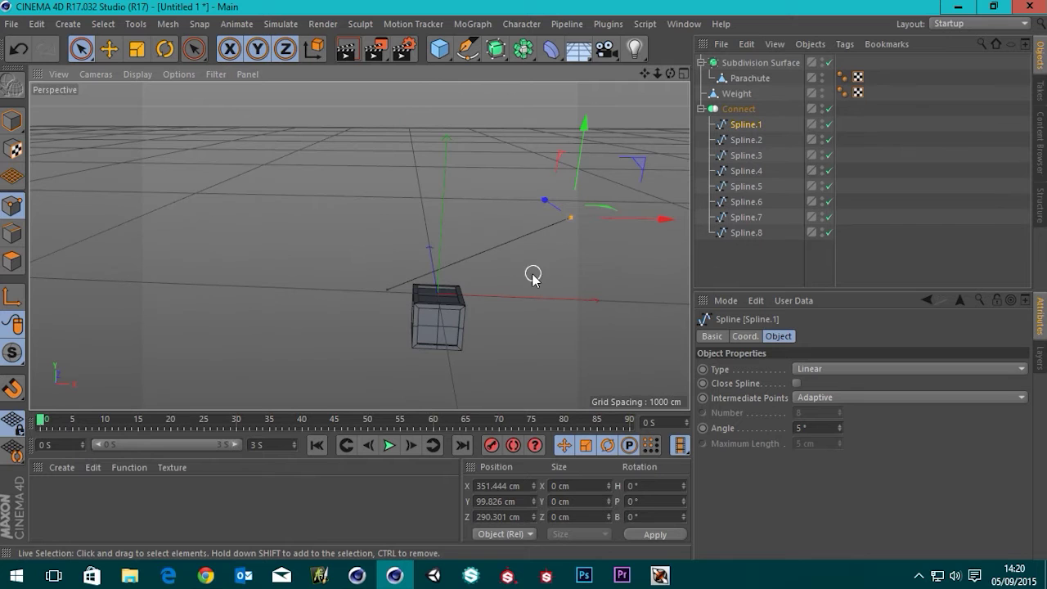
left_click(533, 275)
scroll(502, 305, "up", 2)
left_click_drag(451, 300, 459, 328, "alt")
left_click(288, 267)
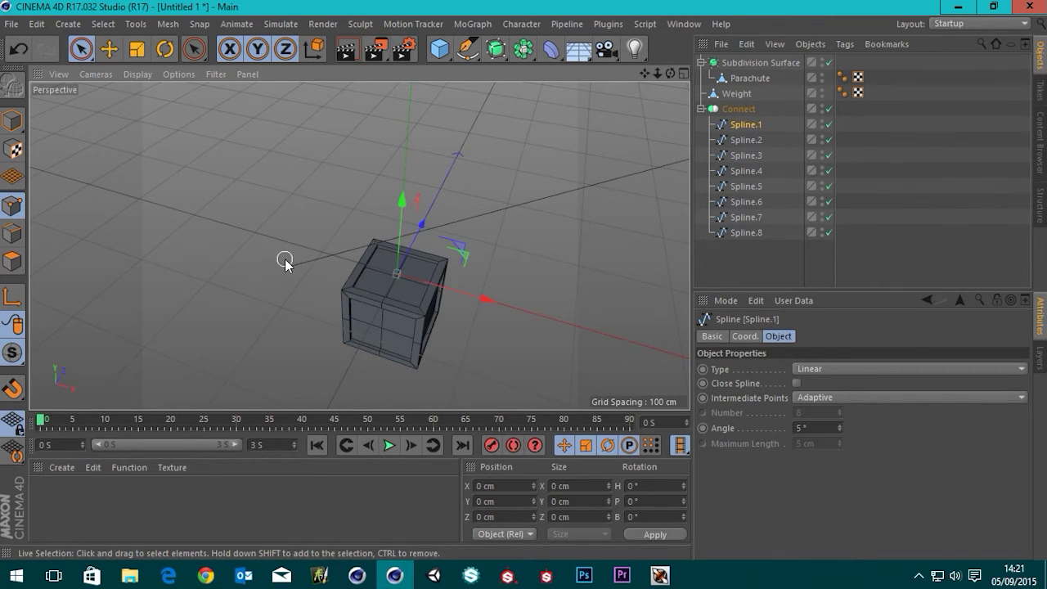
scroll(374, 280, "down", 2)
left_click_drag(416, 269, 388, 322, "alt")
scroll(388, 322, "up", 3)
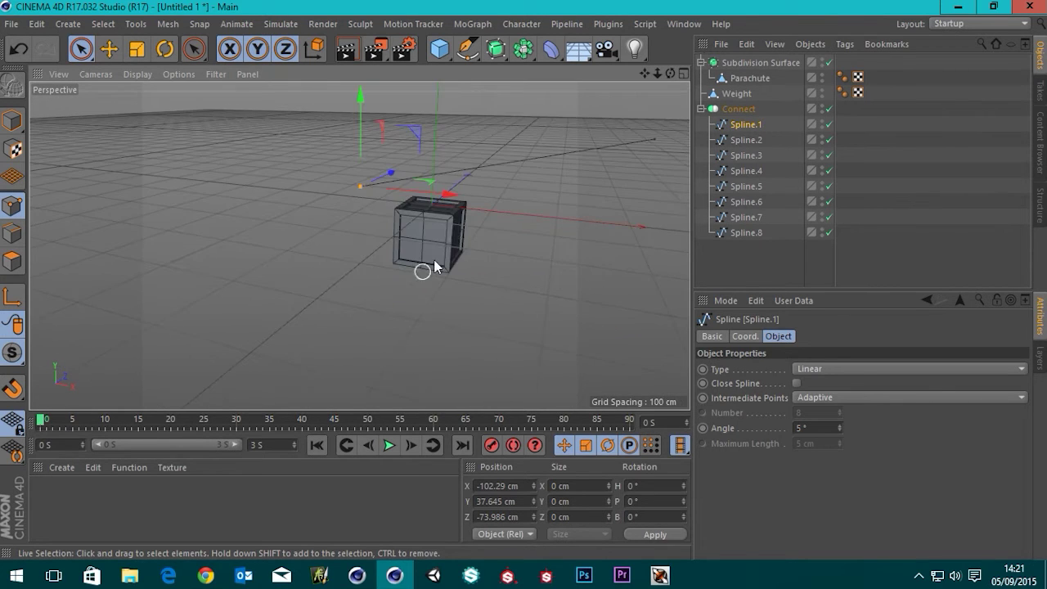
scroll(441, 183, "up", 3)
scroll(408, 273, "up", 2)
left_click_drag(416, 266, 365, 279, "alt")
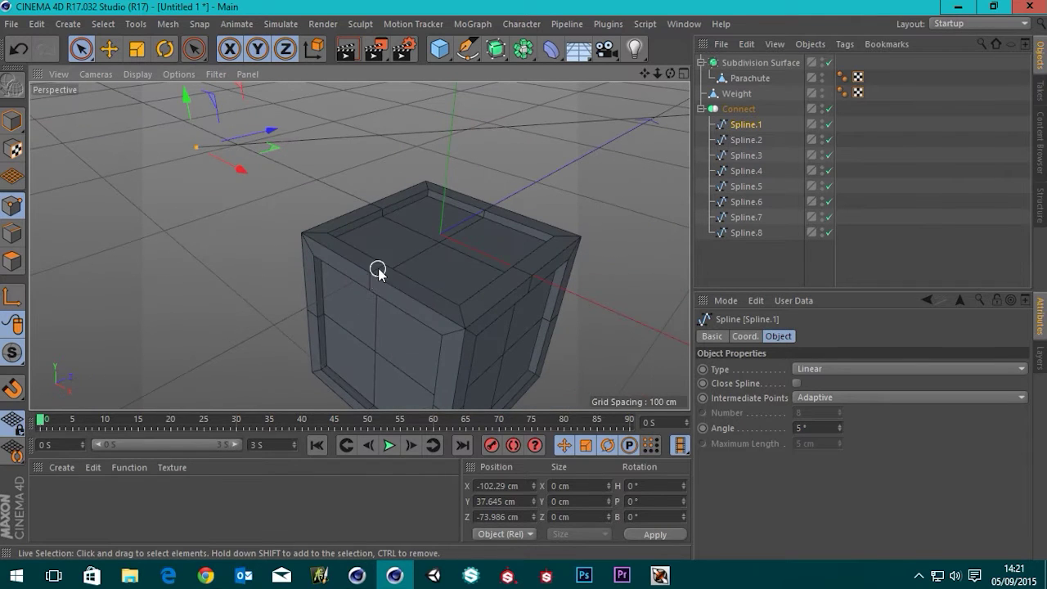
Switch the position coordinates to World and set the selected point's X, Y and Z to 0 cm.
left_click(744, 337)
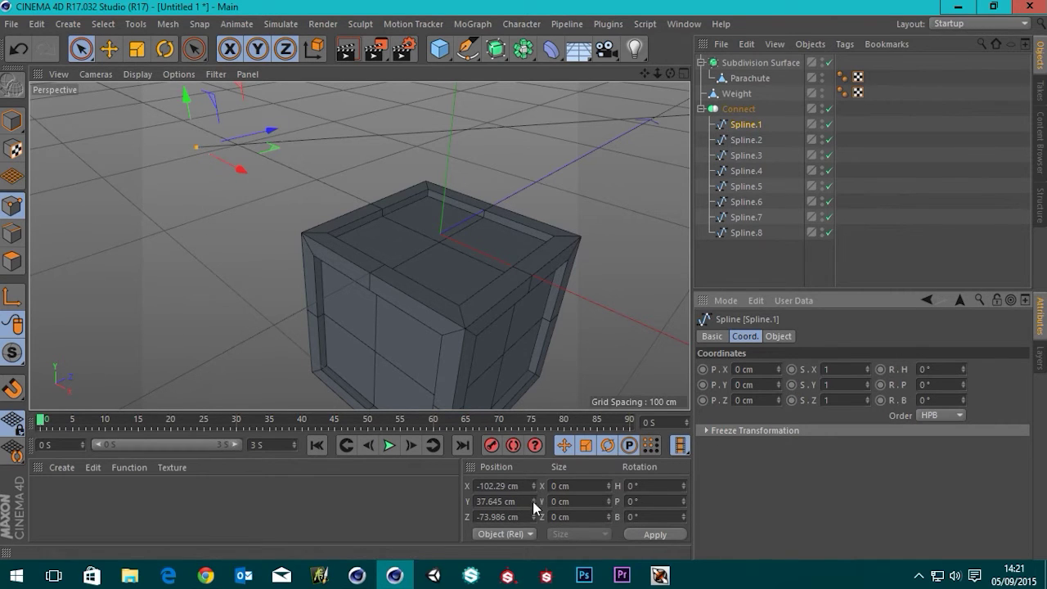
left_click(506, 537)
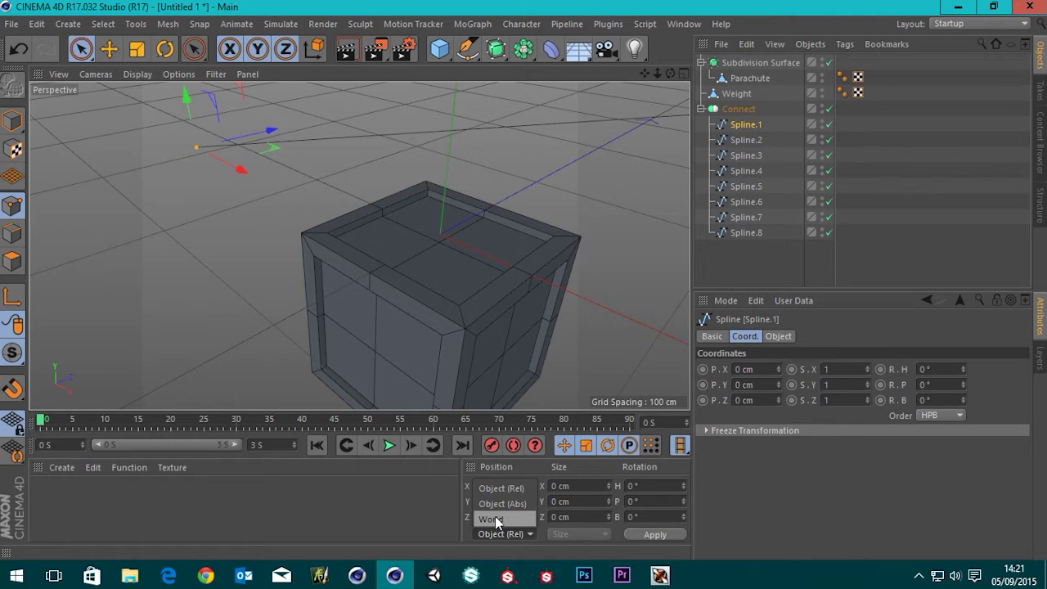
left_click(495, 518)
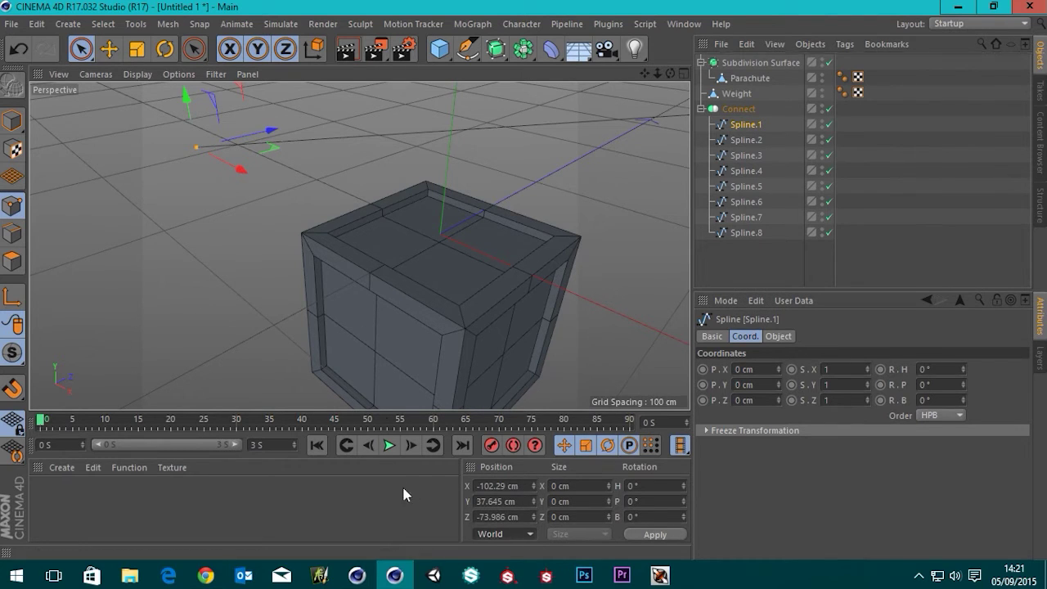
left_click_drag(526, 482, 378, 486)
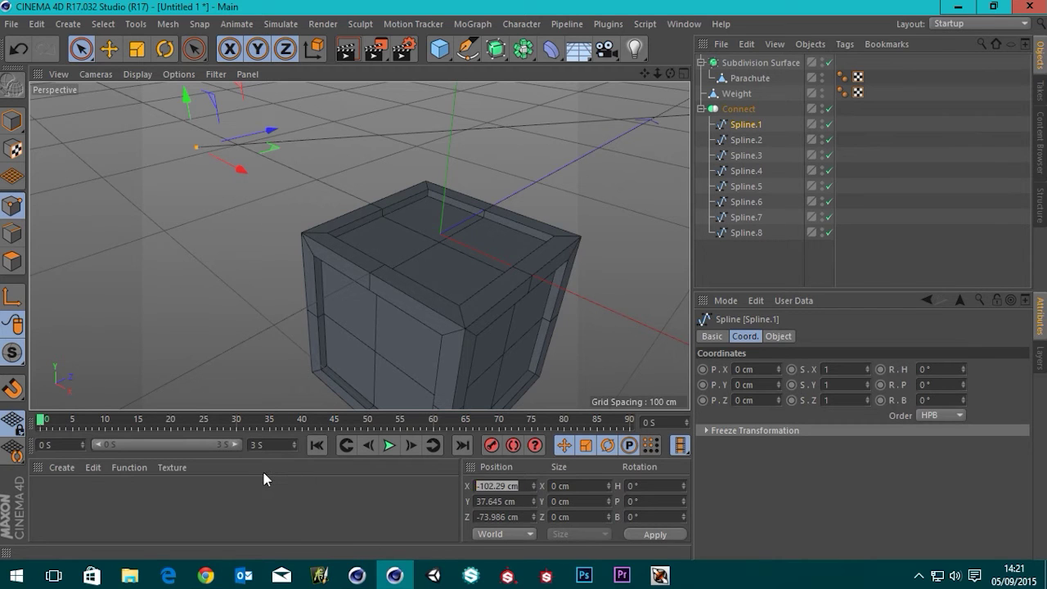
type("0")
key("Tab")
type("0")
key("Tab")
type("0")
key("Tab")
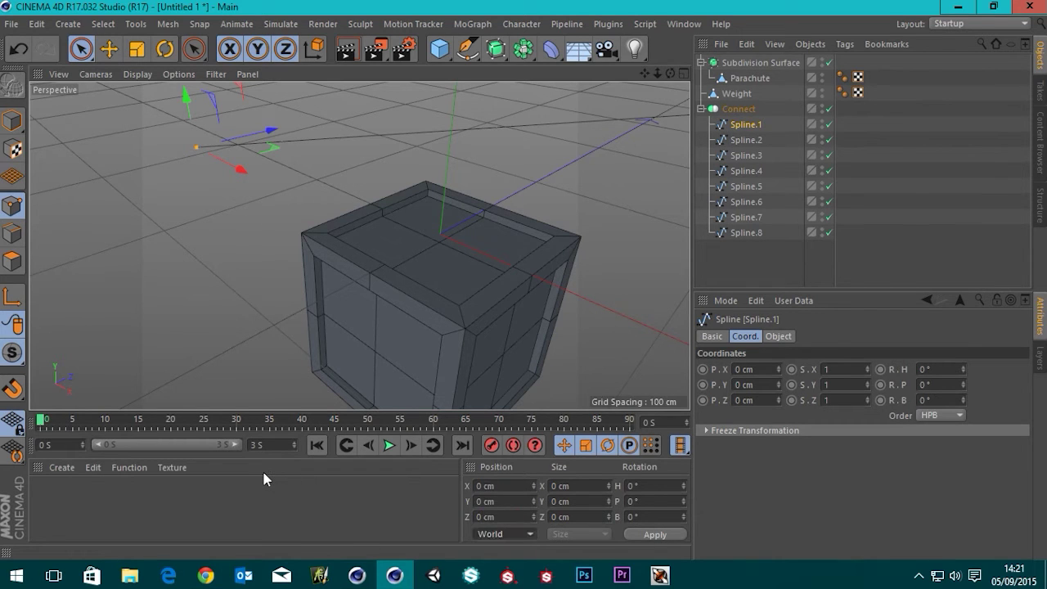
left_click(638, 532)
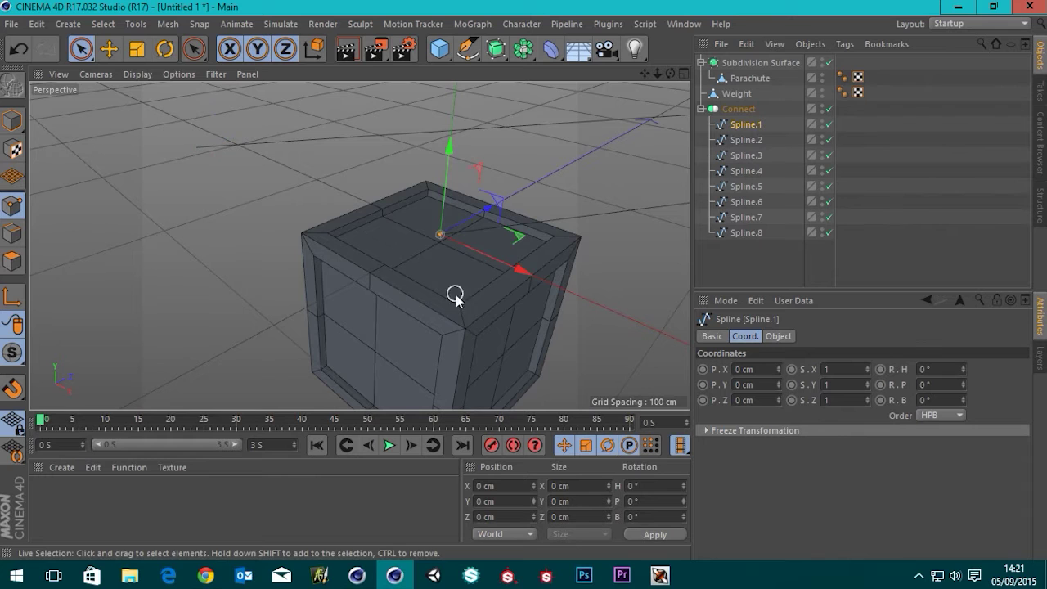
Move the point to the weight's top edge by setting its Z position to -50 cm.
left_click_drag(456, 297, 338, 284, "alt")
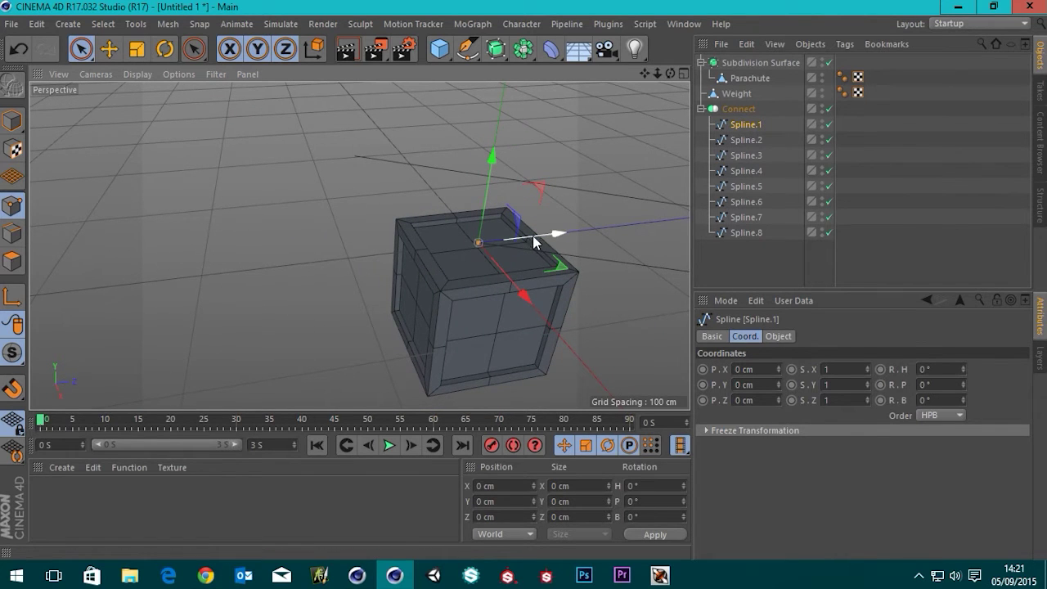
left_click_drag(562, 231, 490, 250)
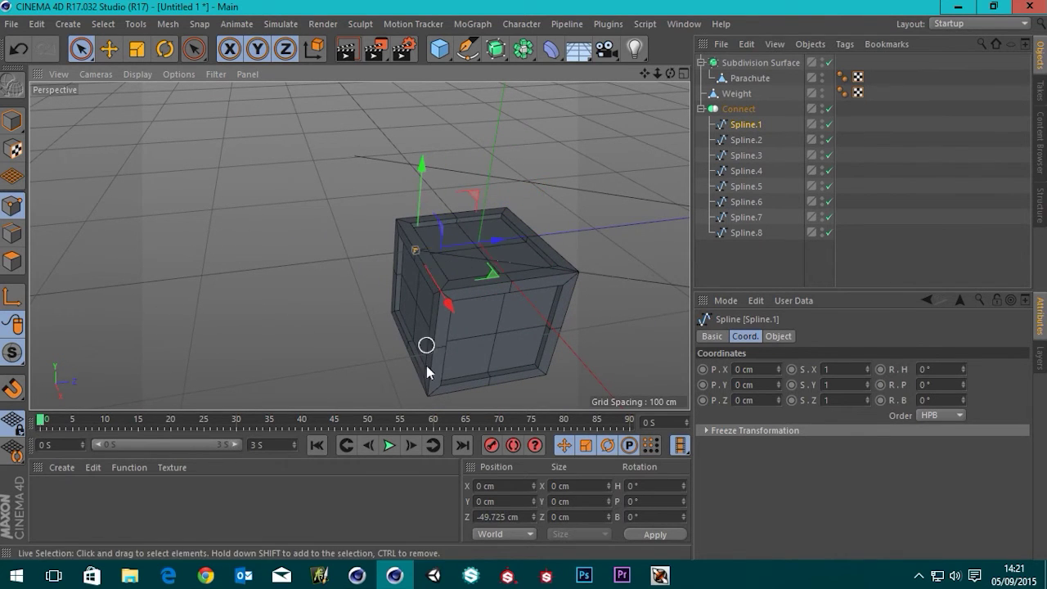
left_click(521, 517)
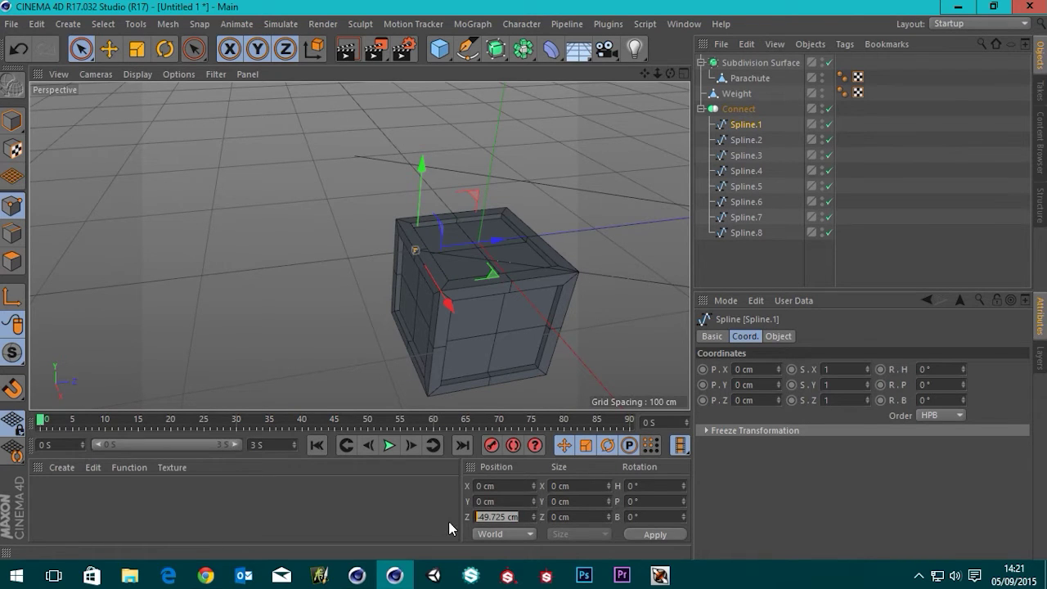
type("-50")
key("Return")
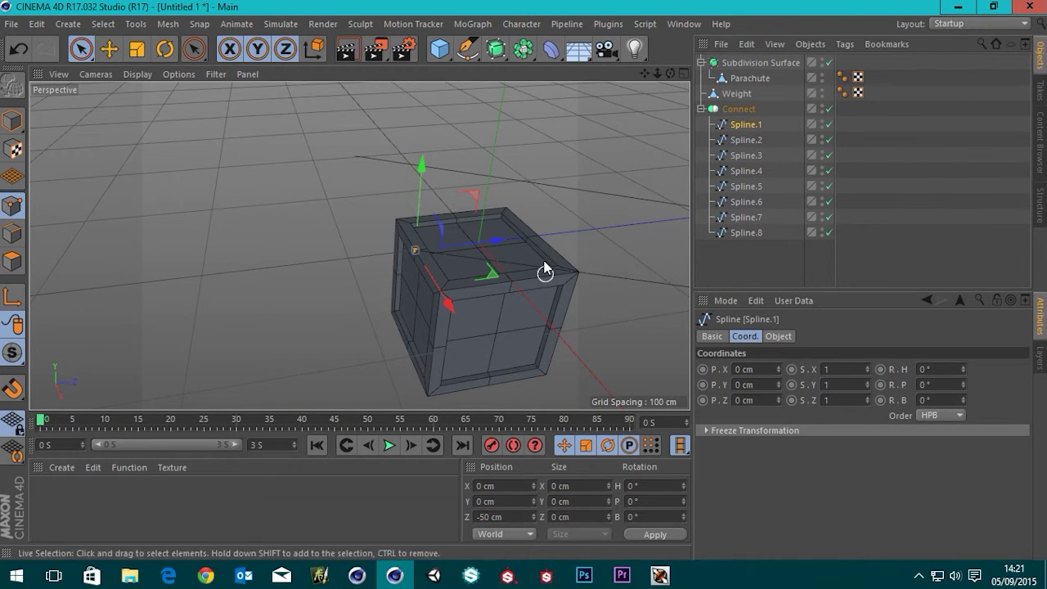
Select the far end point of Spline.1, away from the weight box.
scroll(449, 264, "up", 2)
scroll(442, 254, "down", 6)
scroll(446, 259, "down", 2)
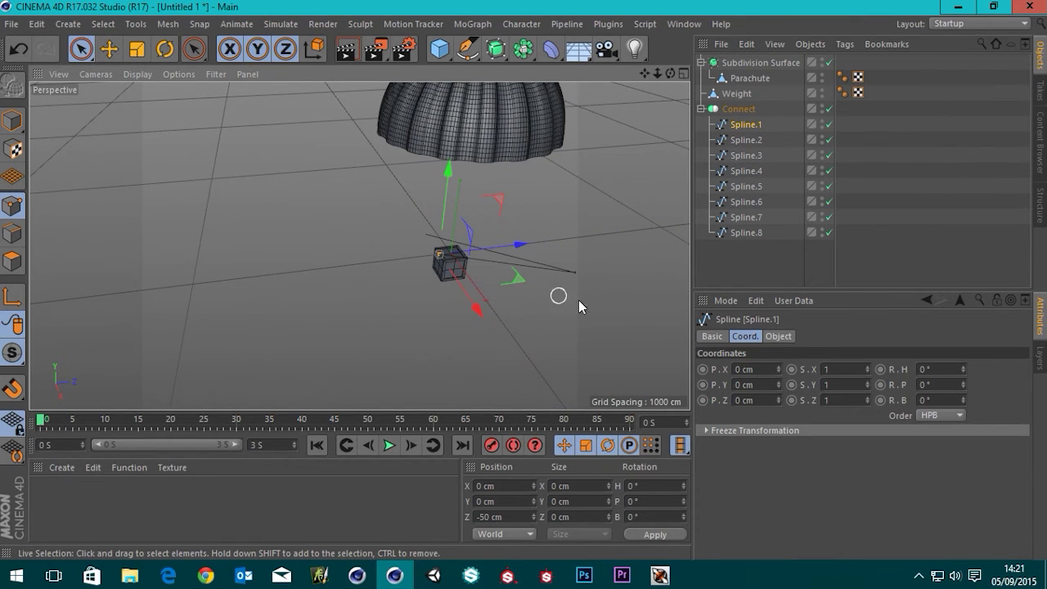
left_click(582, 307)
left_click(576, 272)
Move the far end point freehand to about Y 443 cm and Z -335 cm.
left_click_drag(595, 186, 584, 82)
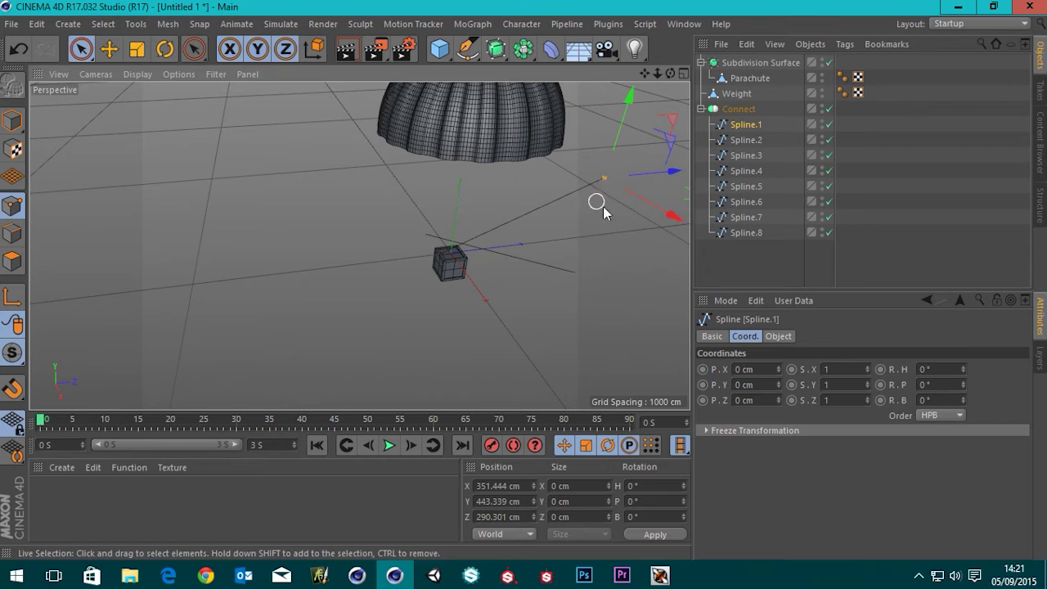
left_click_drag(660, 172, 468, 202)
scroll(361, 271, "up", 3)
scroll(482, 257, "down", 6)
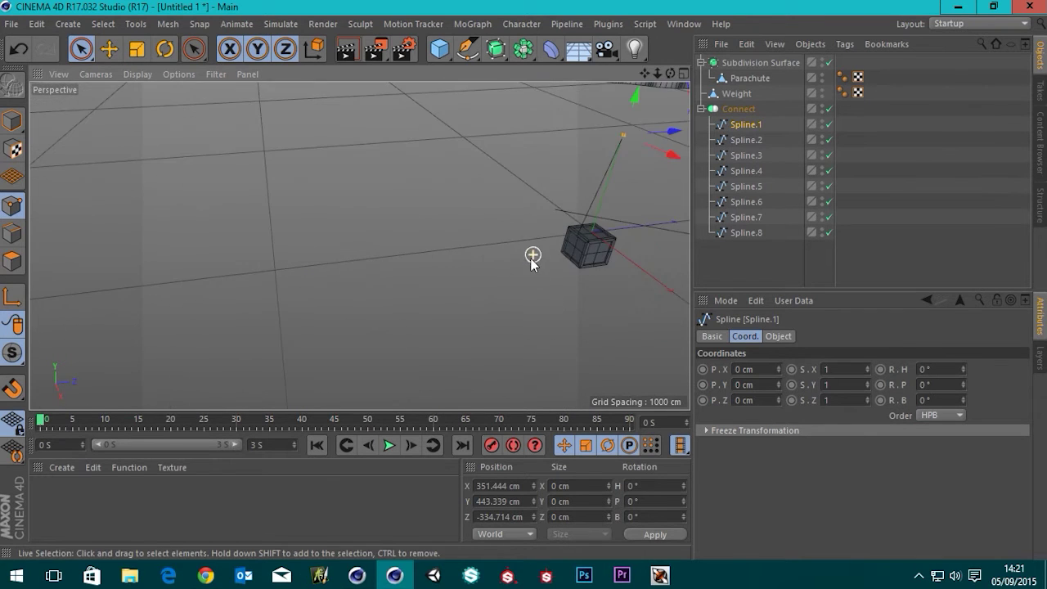
scroll(462, 181, "up", 2)
middle_click_drag(461, 180, 480, 254, "alt")
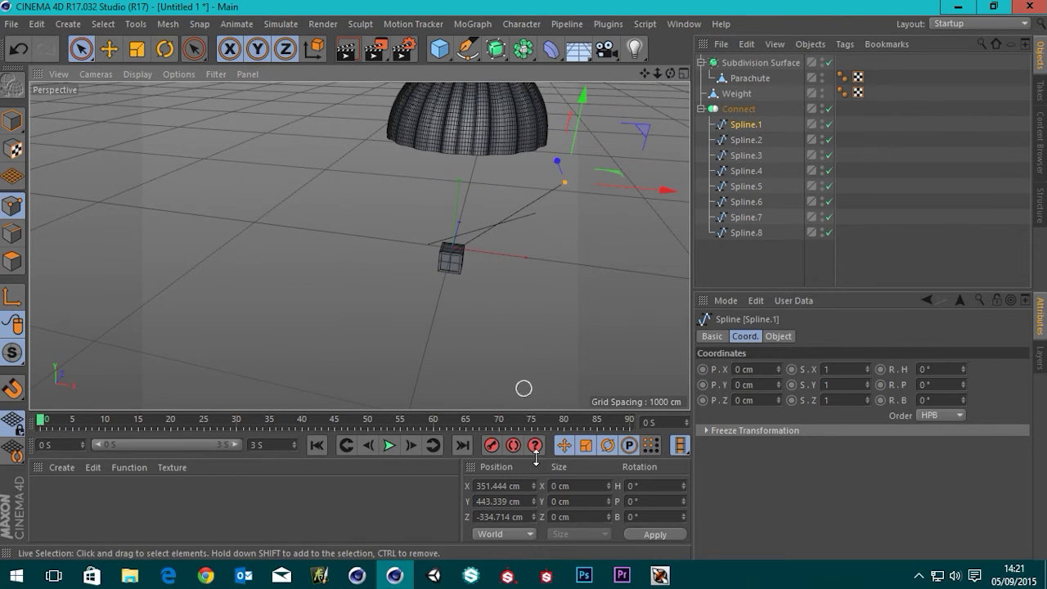
Set the far end point's World X, Y and Z position to 0 cm.
left_click(510, 486)
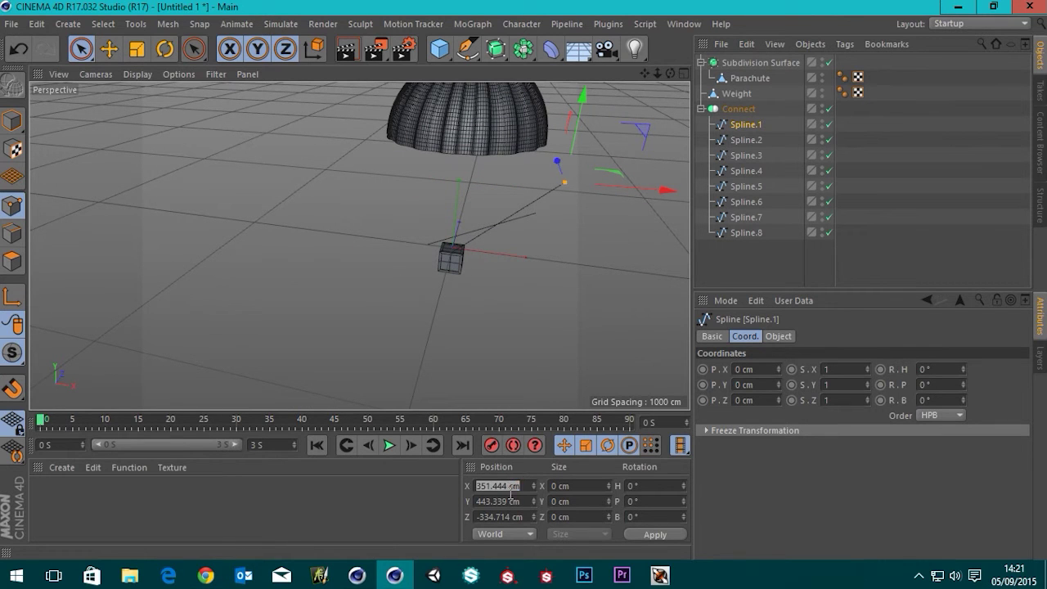
type("0")
key("Tab")
type("0")
key("Tab")
type("0")
key("Return")
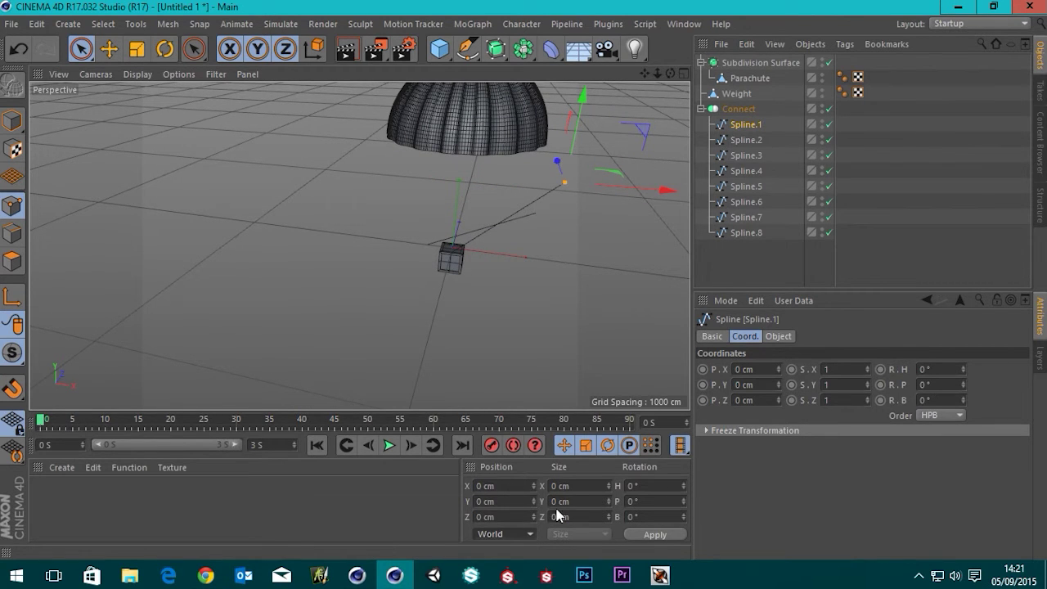
left_click(649, 534)
Move the end point up to about Y 544 cm and outward to about Z -311 cm, near the parachute's rim.
left_click_drag(520, 235, 327, 163, "alt")
left_click_drag(589, 280, 535, 86)
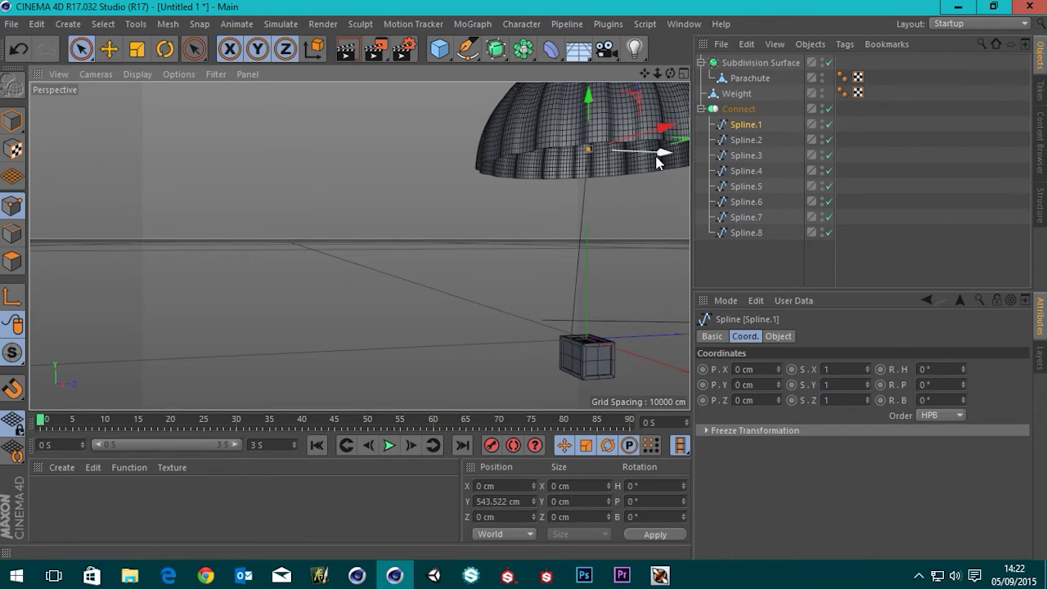
left_click_drag(656, 156, 555, 169)
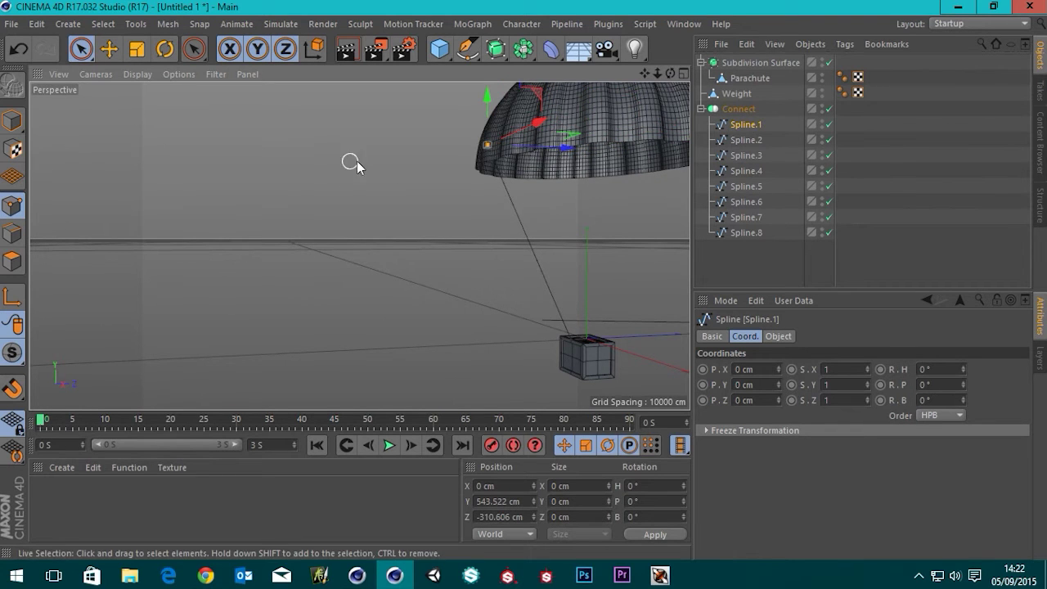
Lower the end point onto the bottom edge of the parachute canopy, at about Y 505 cm.
right_click_drag(449, 138, 472, 147, "alt")
left_click_drag(472, 153, 545, 204, "alt")
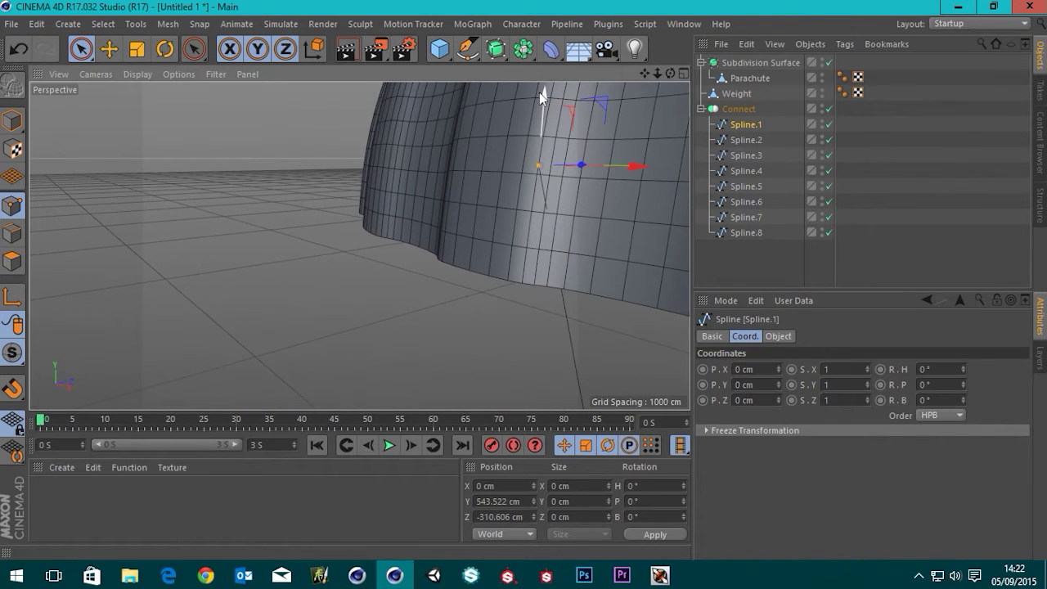
left_click_drag(541, 93, 533, 220)
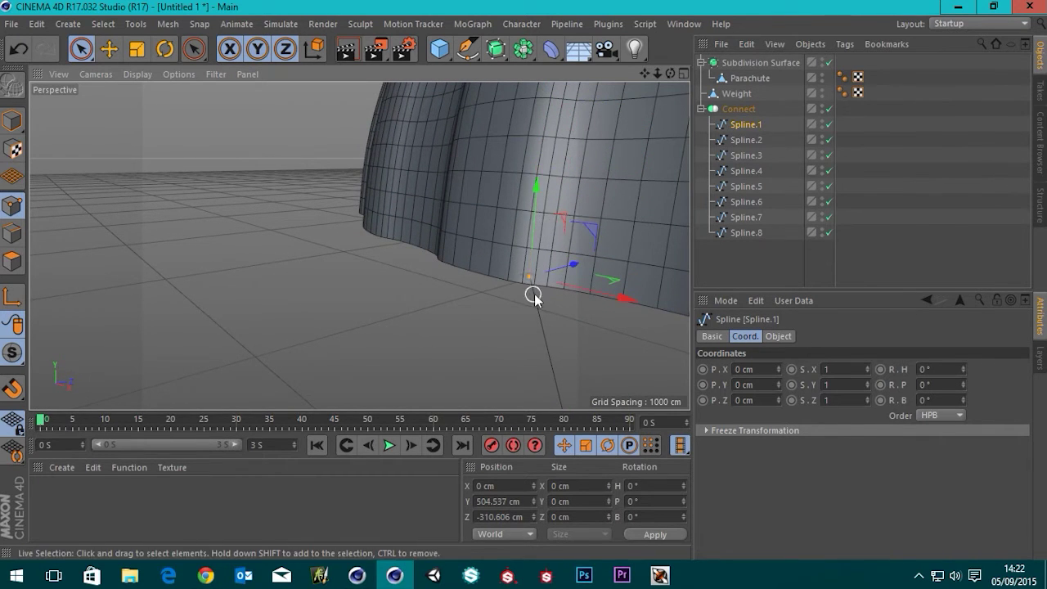
left_click_drag(534, 292, 662, 168, "alt")
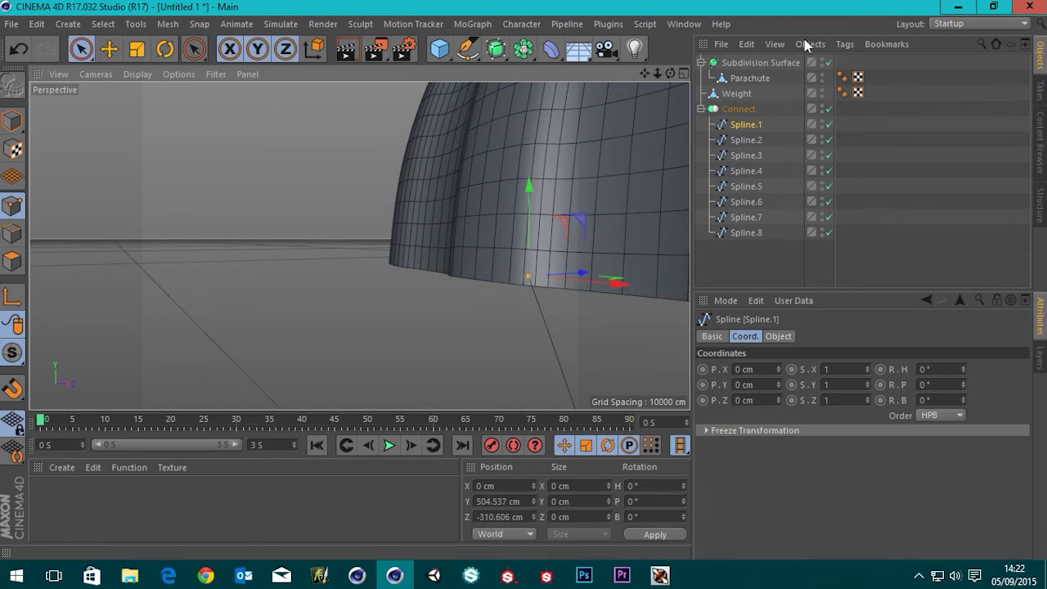
Compare the cord's end point with the canopy edge with the Subdivision Surface disabled, and enable it again.
left_click(829, 63)
left_click_drag(594, 275, 656, 133, "alt")
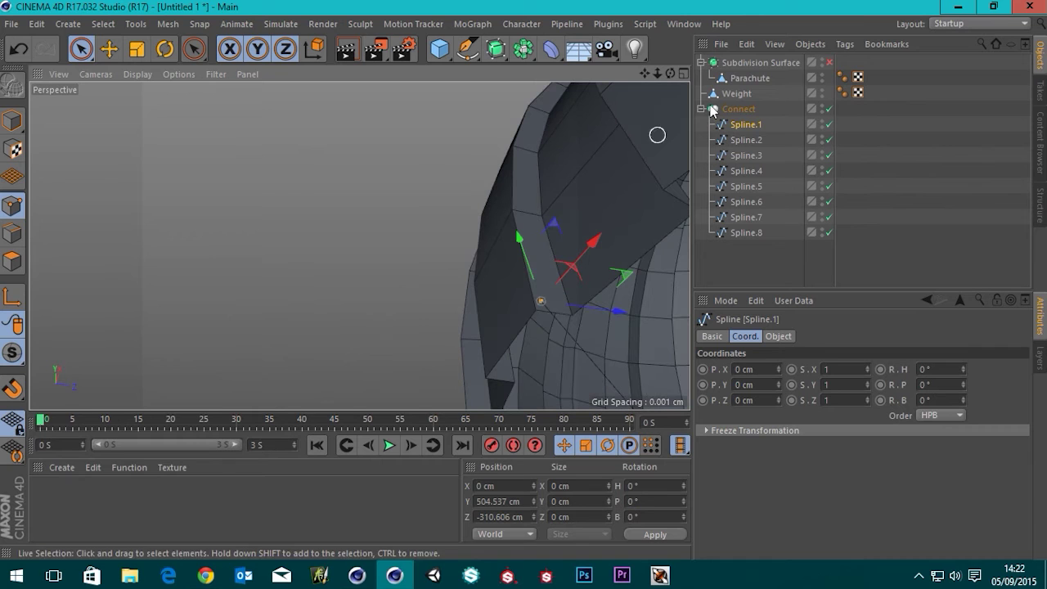
left_click(829, 63)
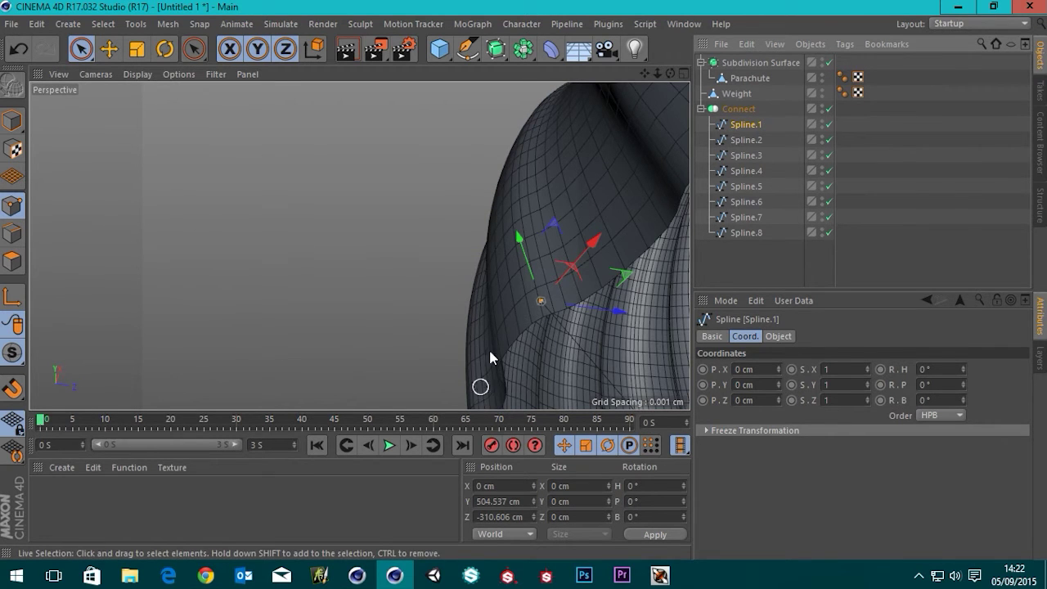
Move Spline.1's upper end point onto the canopy's bottom edge, at about Y 501 cm and Z -306 cm.
left_click_drag(481, 386, 606, 351, "alt")
middle_click_drag(603, 257, 543, 189, "alt")
scroll(463, 216, "up", 3)
left_click_drag(483, 249, 527, 241)
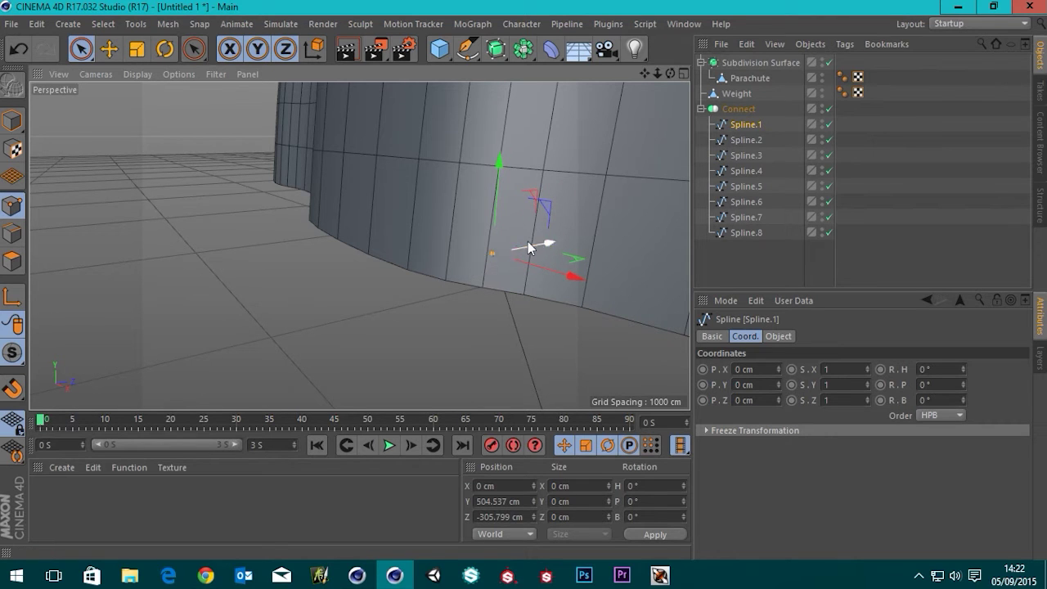
left_click_drag(471, 292, 572, 249, "alt")
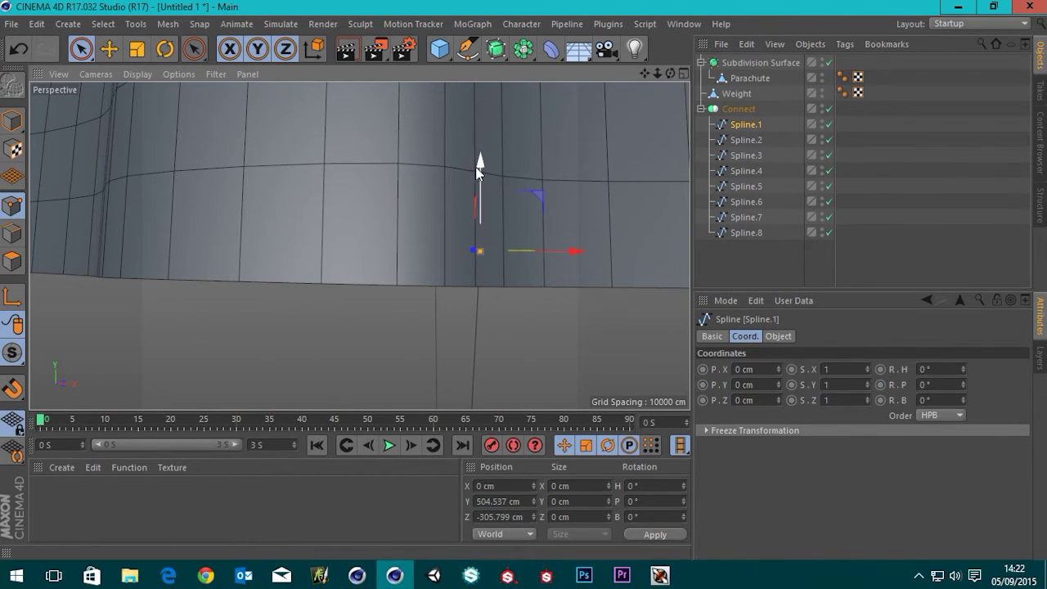
left_click_drag(481, 176, 506, 275)
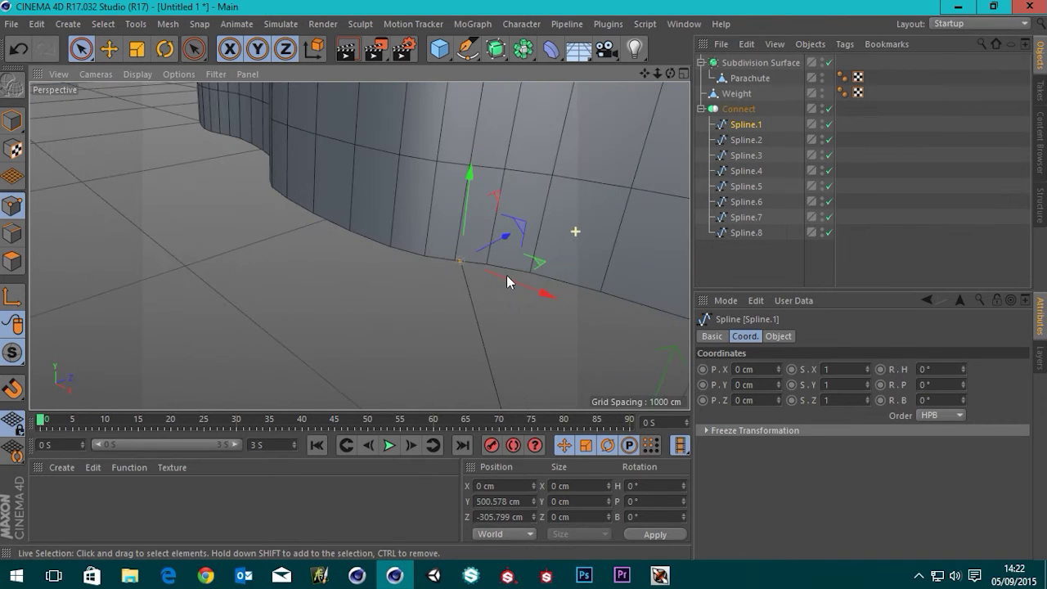
right_click_drag(507, 275, 332, 381, "alt")
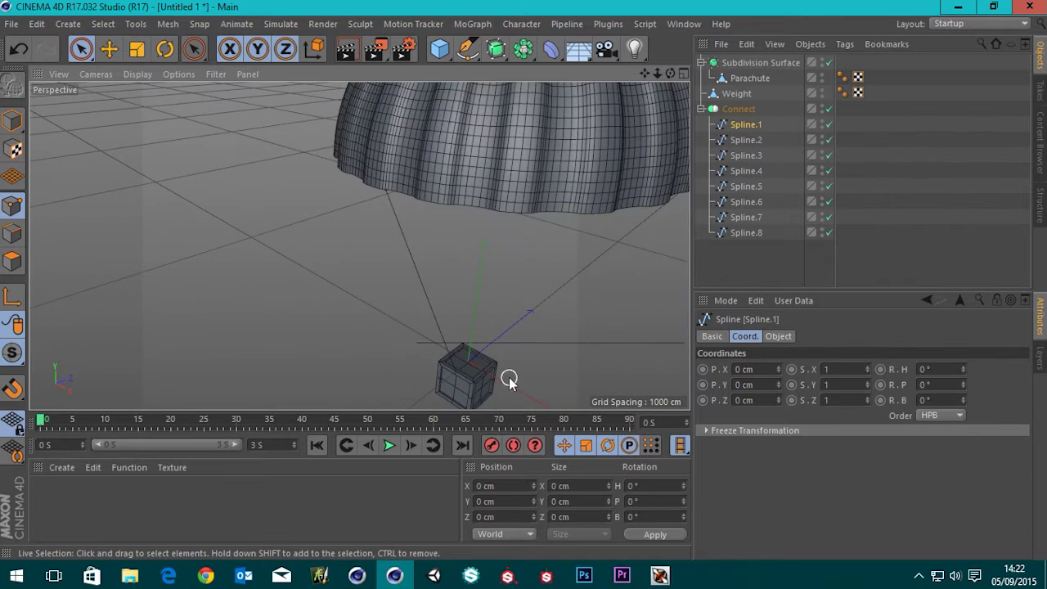
Examine Spline.1 and Spline.2 around the weight box, including Spline.2's object axis and both end points of Spline.1.
left_click_drag(509, 379, 295, 123, "alt")
middle_click_drag(295, 118, 289, 96, "alt")
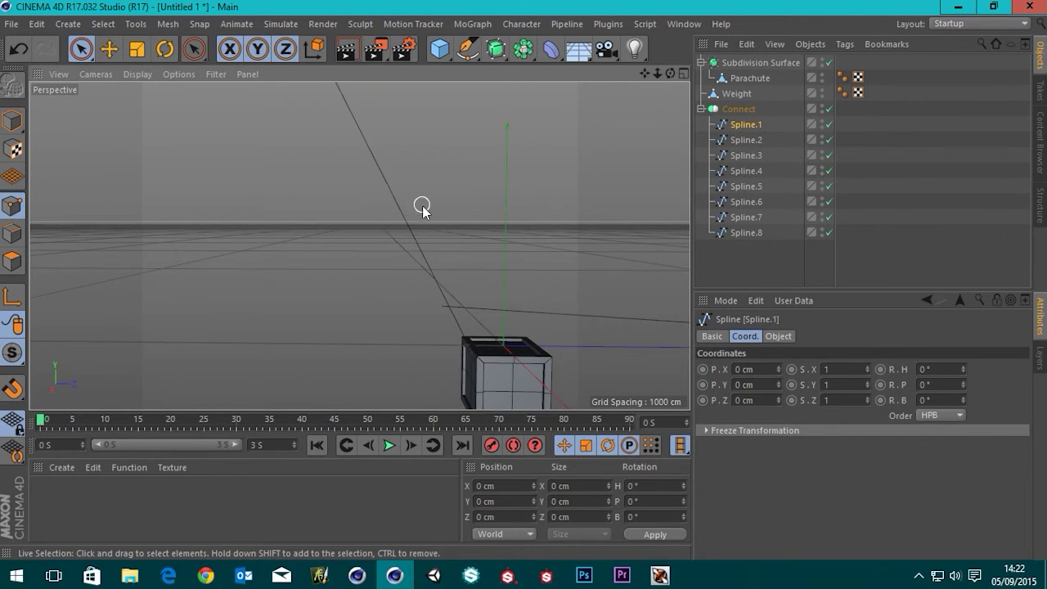
right_click_drag(422, 205, 404, 255, "alt")
left_click_drag(474, 245, 574, 249, "alt")
left_click(746, 143)
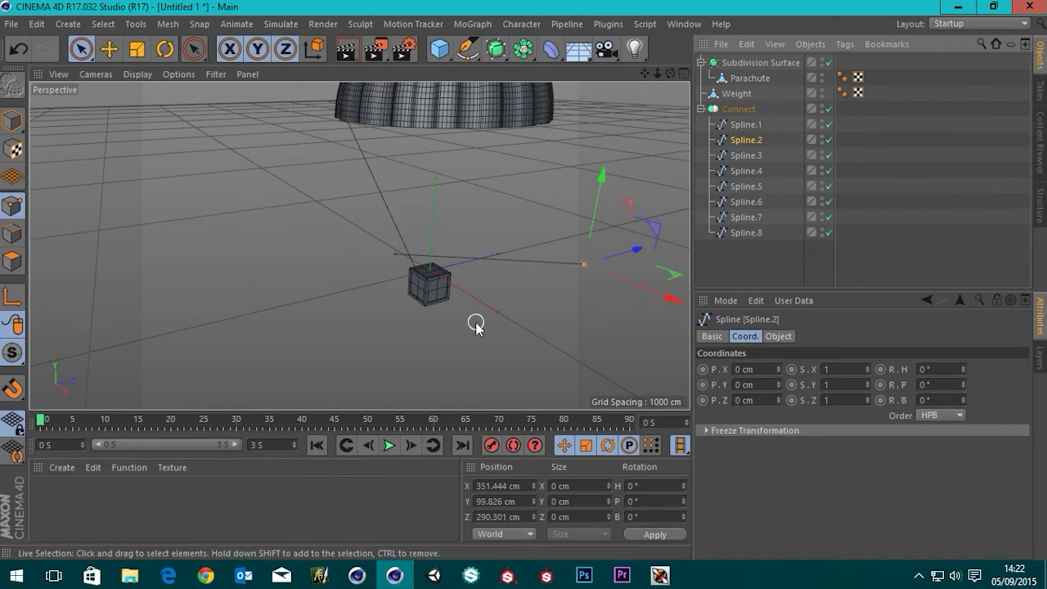
scroll(481, 309, "up", 2)
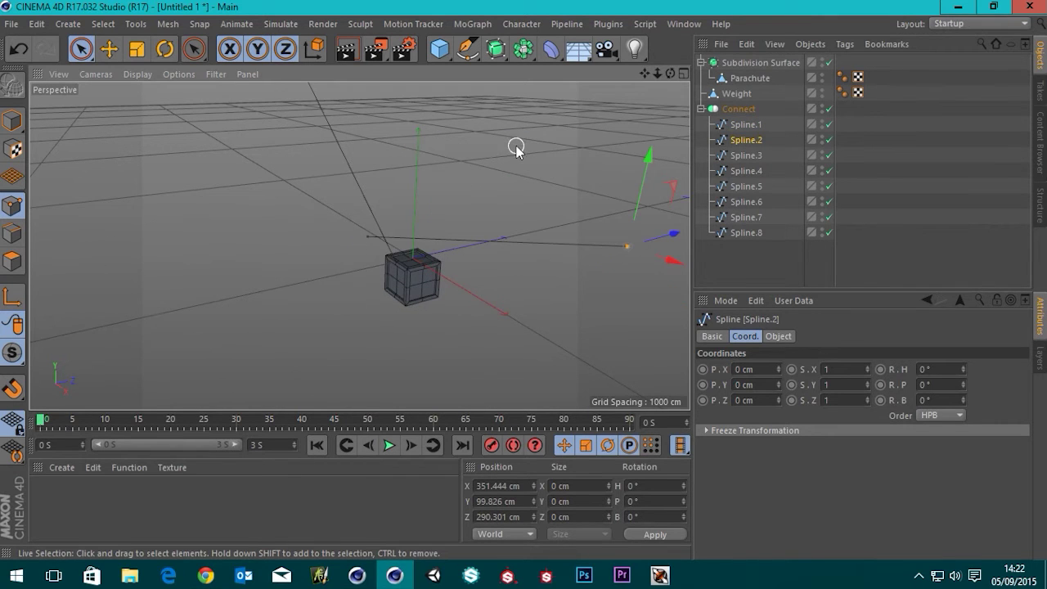
left_click(12, 120)
scroll(381, 193, "up", 3)
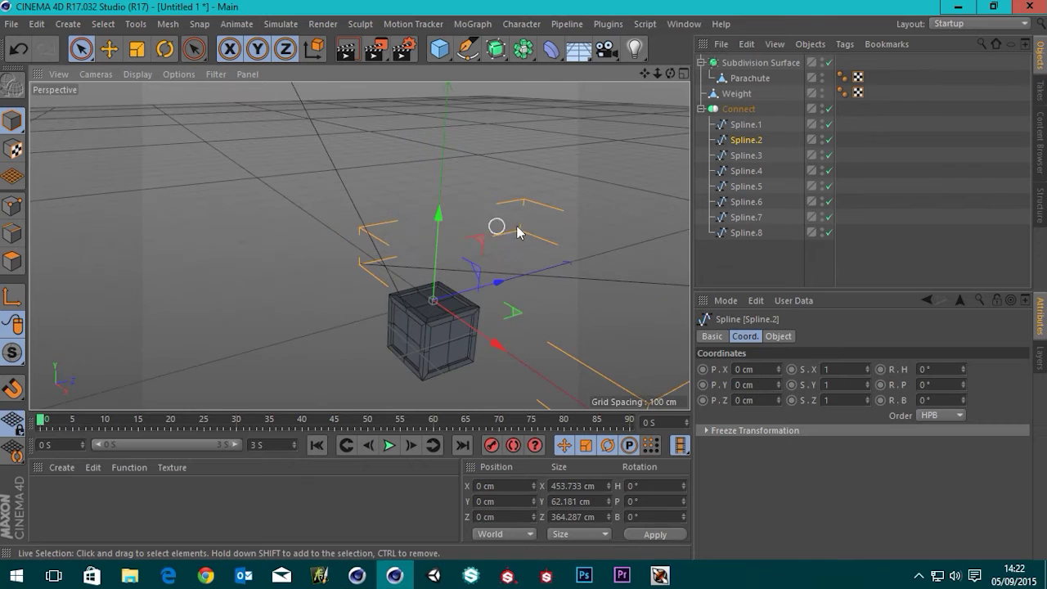
left_click(12, 205)
left_click(745, 125)
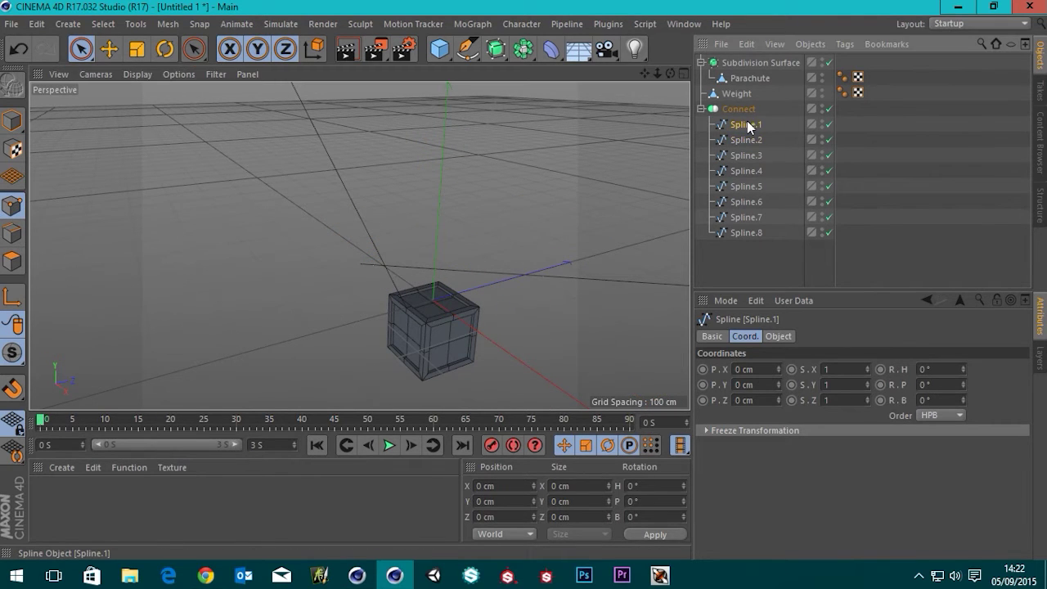
scroll(417, 149, "down", 3)
scroll(439, 129, "down", 5)
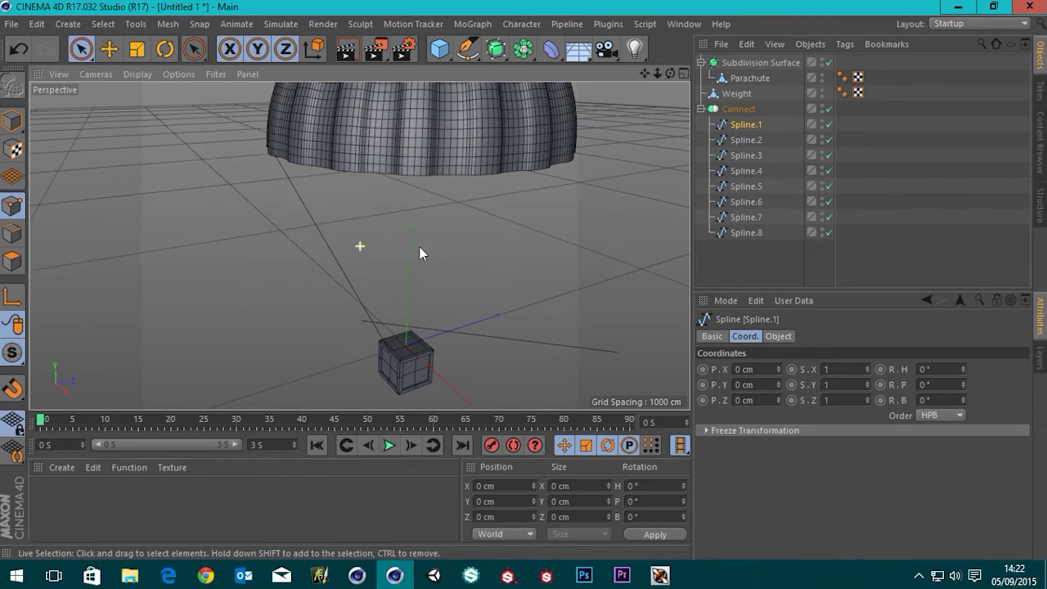
left_click(269, 160)
left_click(394, 364, "shift")
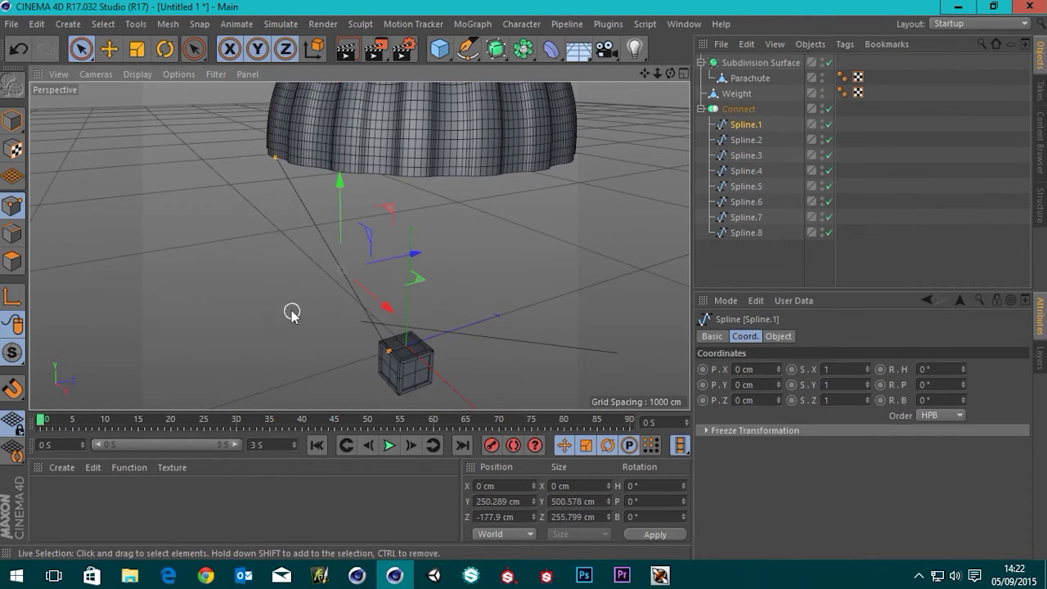
left_click(292, 314)
left_click_drag(374, 320, 325, 282, "alt")
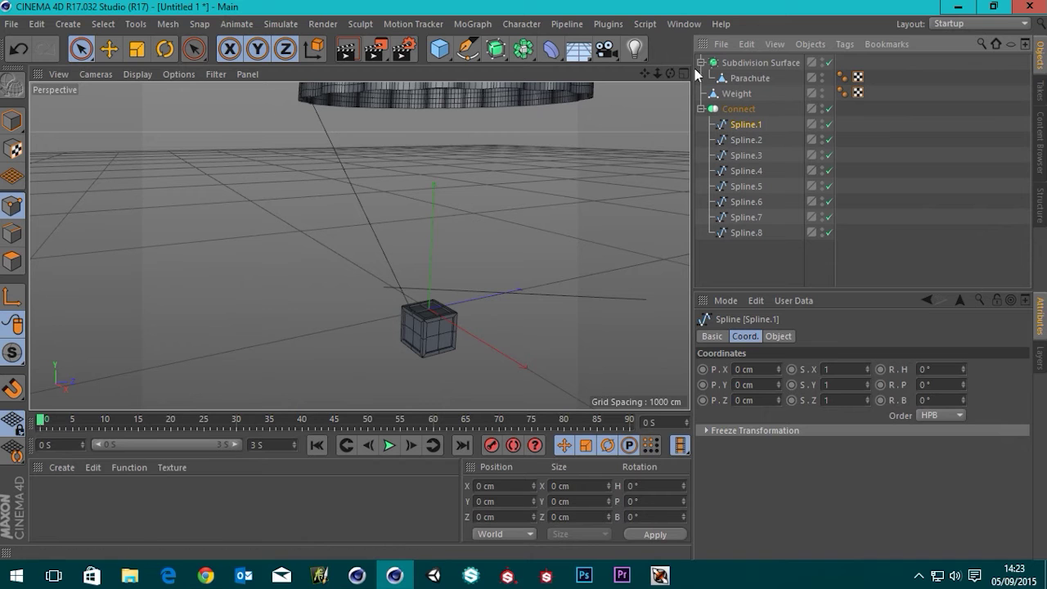
Disable the Connect object and check how Spline.1 runs between the weight box and the canopy.
left_click(829, 108)
mouse_move(379, 280)
left_mouse_down("alt")
mouse_move(266, 220)
mouse_move(286, 224)
left_mouse_up("alt")
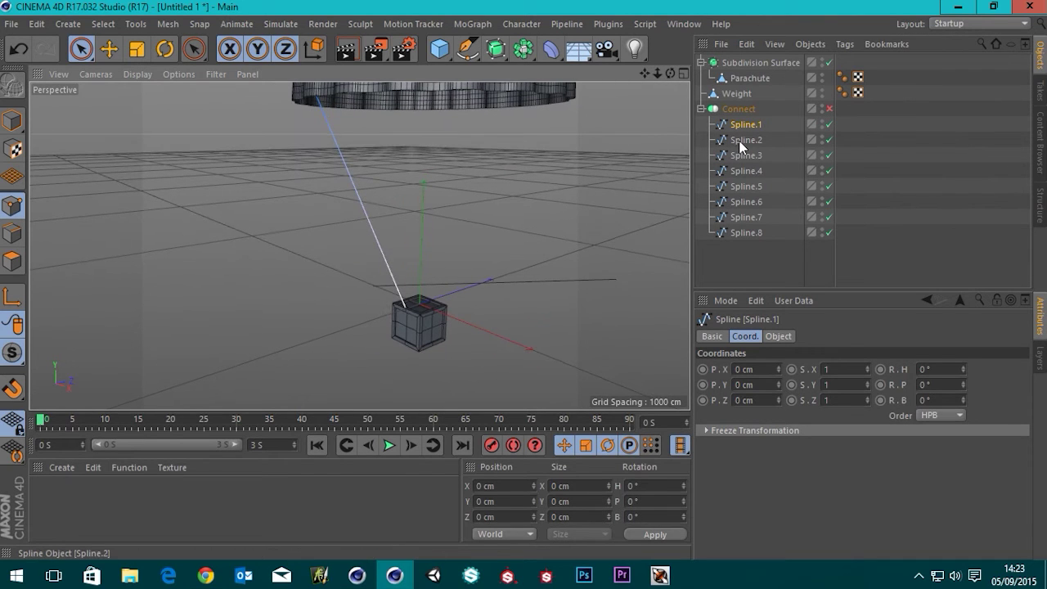
scroll(412, 344, "up", 6)
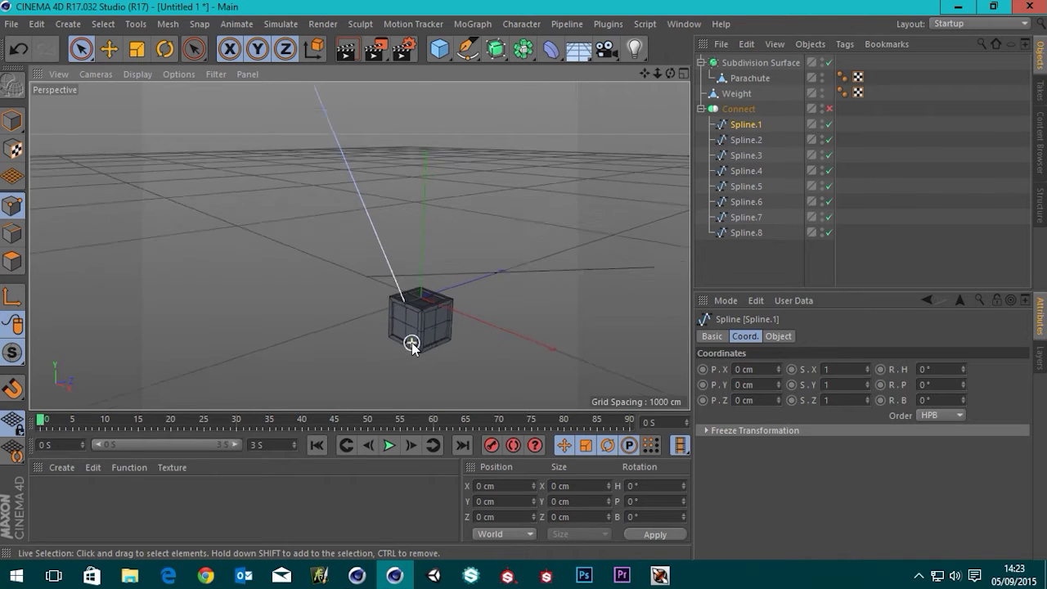
scroll(382, 281, "down", 4)
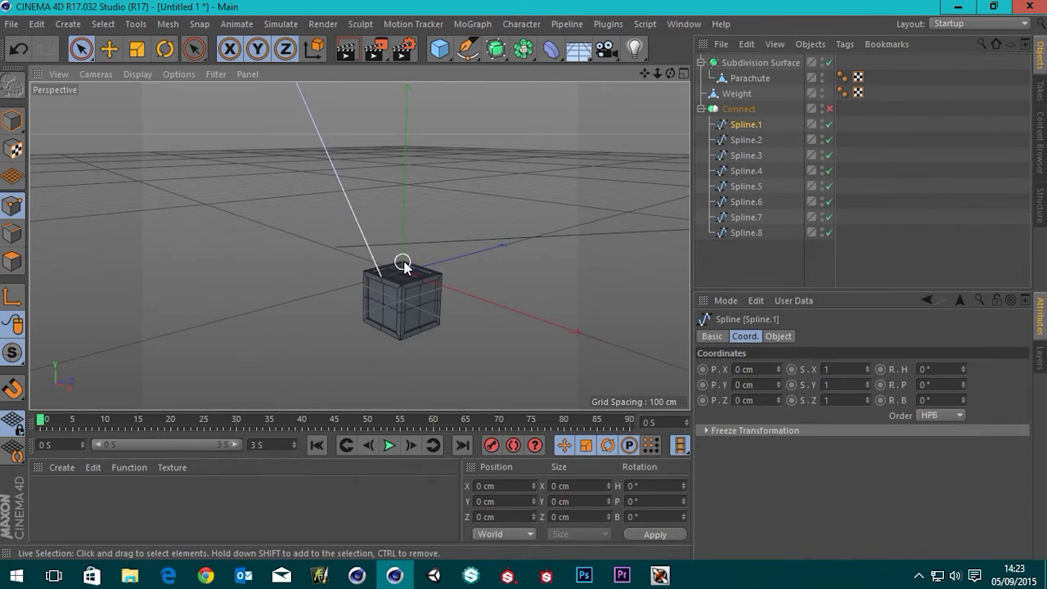
scroll(403, 263, "down", 4)
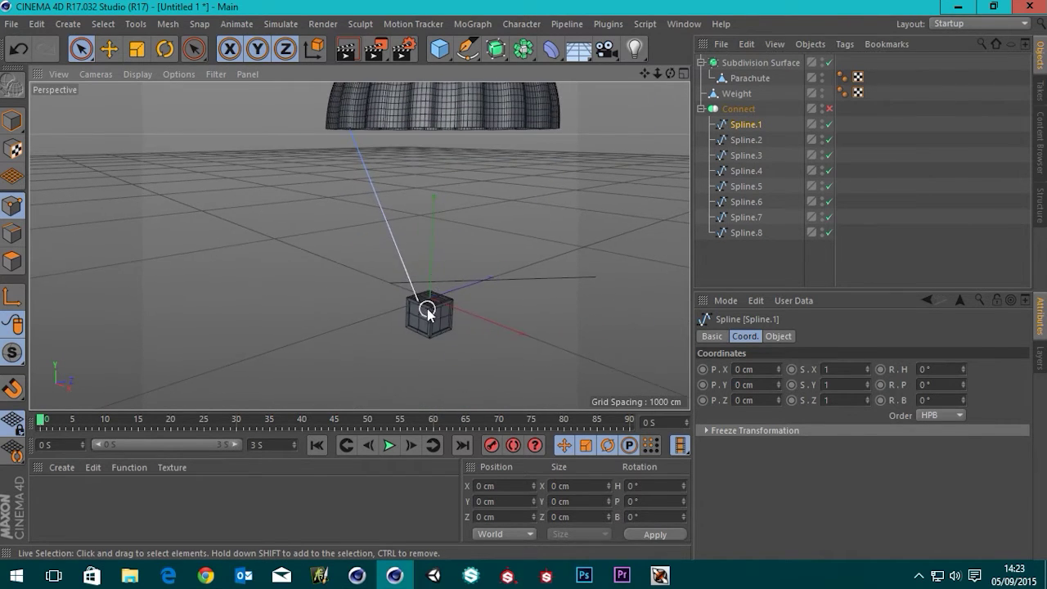
left_click_drag(427, 311, 346, 187, "alt")
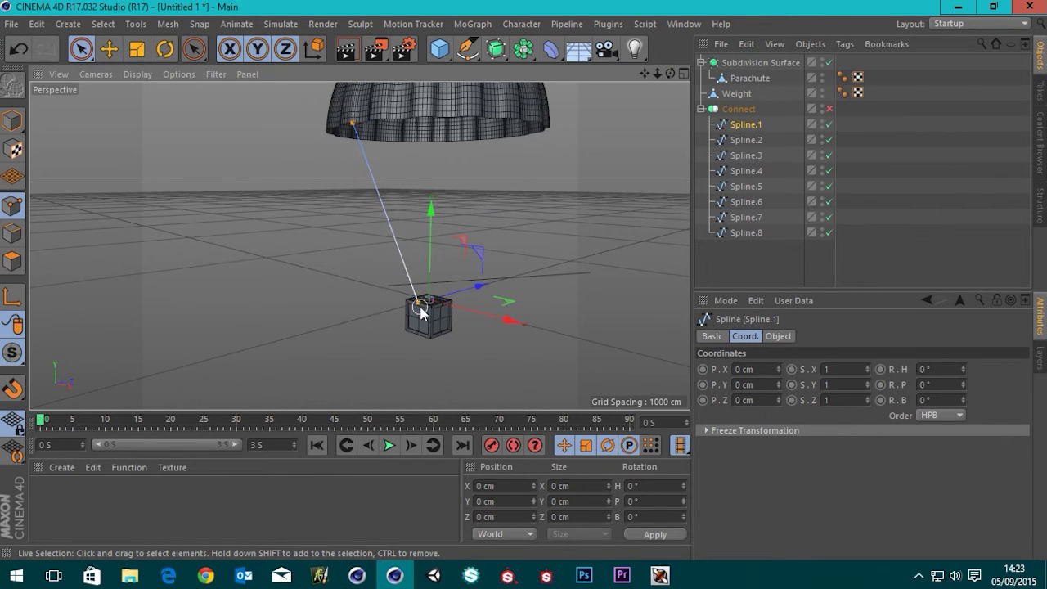
left_click(289, 259)
scroll(427, 303, "up", 3)
left_click_drag(467, 285, 465, 298, "alt")
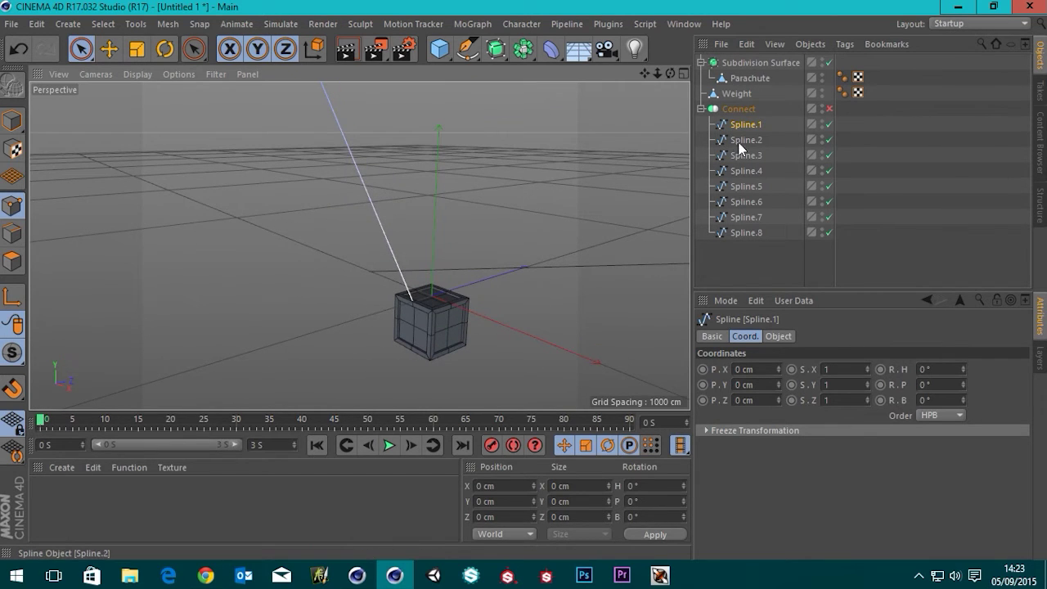
scroll(410, 300, "down", 3)
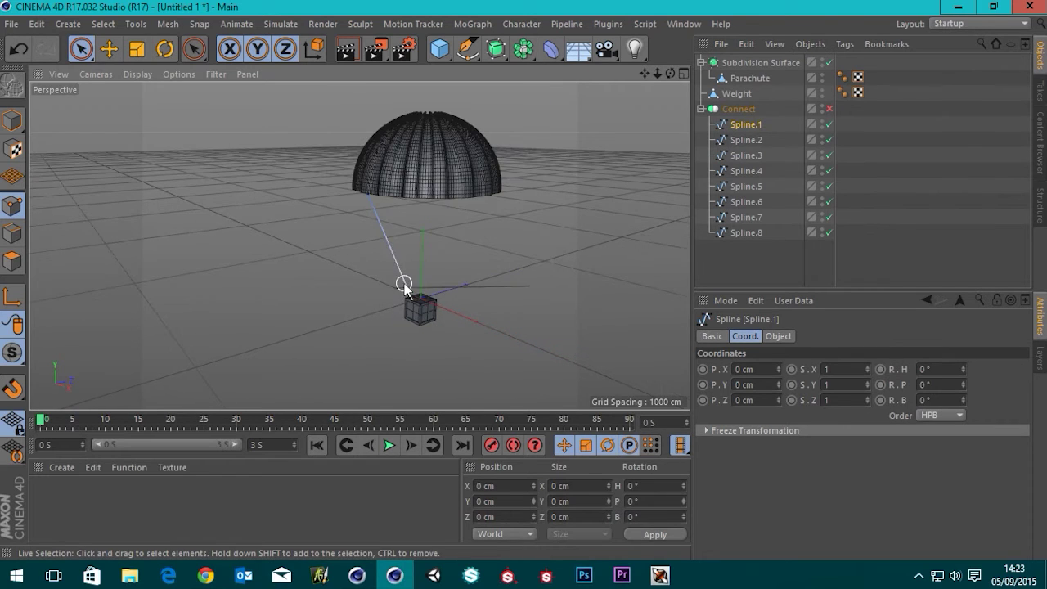
left_click_drag(404, 284, 409, 305)
Select all points of Spline.2 and move them along the X axis to about 265 cm.
left_click(746, 140)
scroll(501, 326, "up", 3)
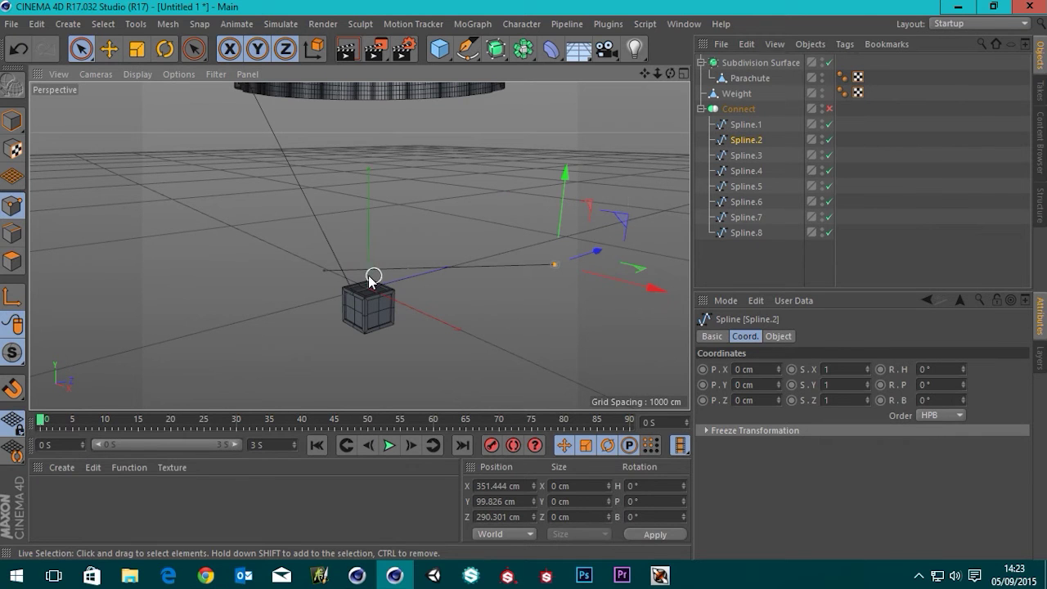
key("ctrl+a")
left_click_drag(429, 318, 485, 336, "alt")
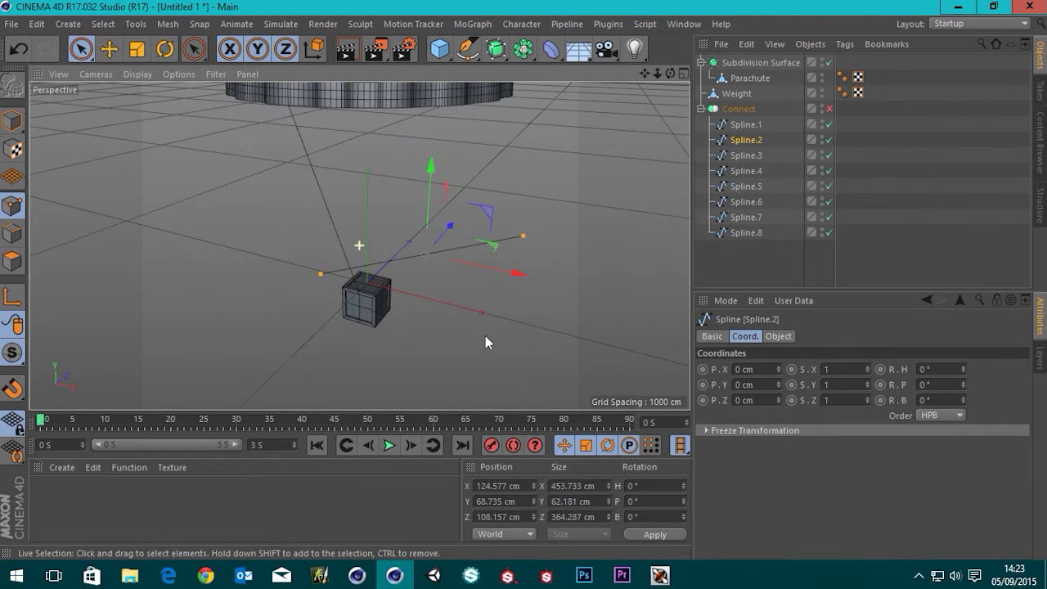
left_click_drag(515, 276, 573, 280)
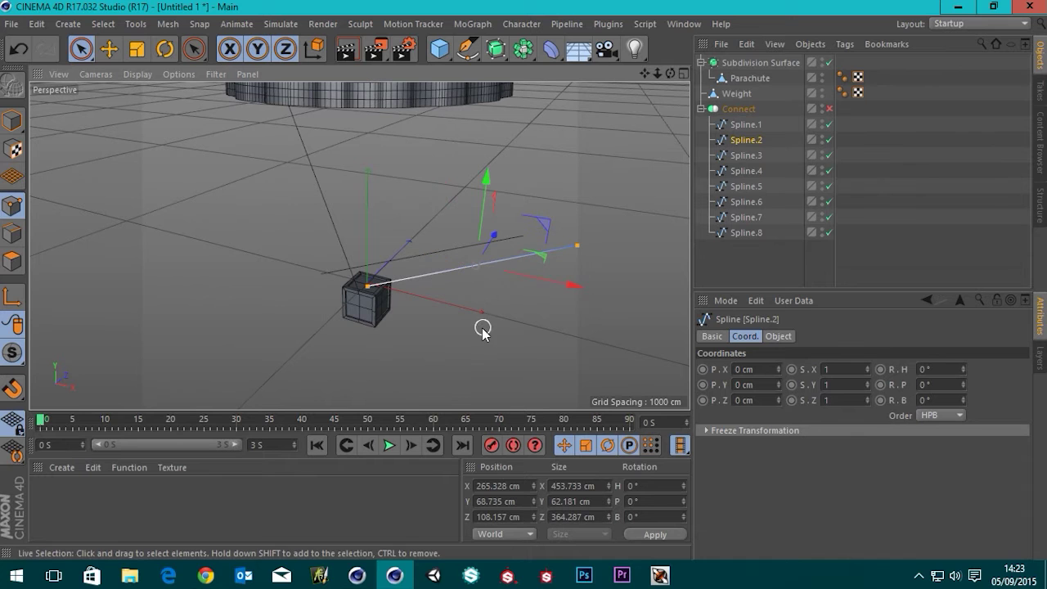
Select only Spline.2's end point near the weight box and open its X position for editing.
left_click(479, 329)
left_click(369, 284)
scroll(405, 322, "up", 3)
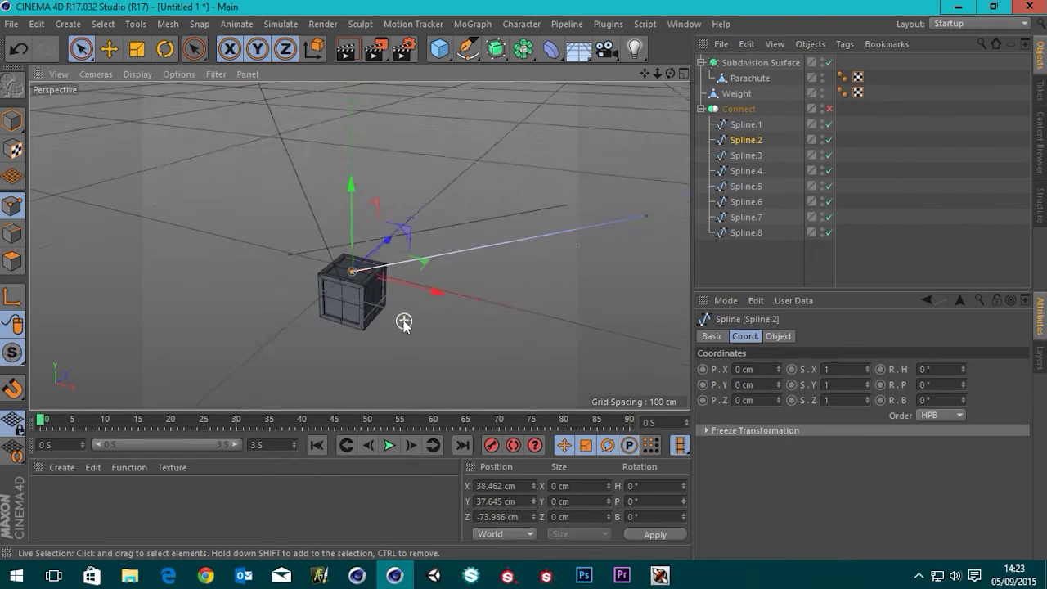
left_click_drag(320, 279, 460, 280, "alt")
middle_click_drag(322, 279, 429, 264, "alt")
scroll(429, 263, "up", 3)
left_click_drag(429, 264, 412, 290, "alt")
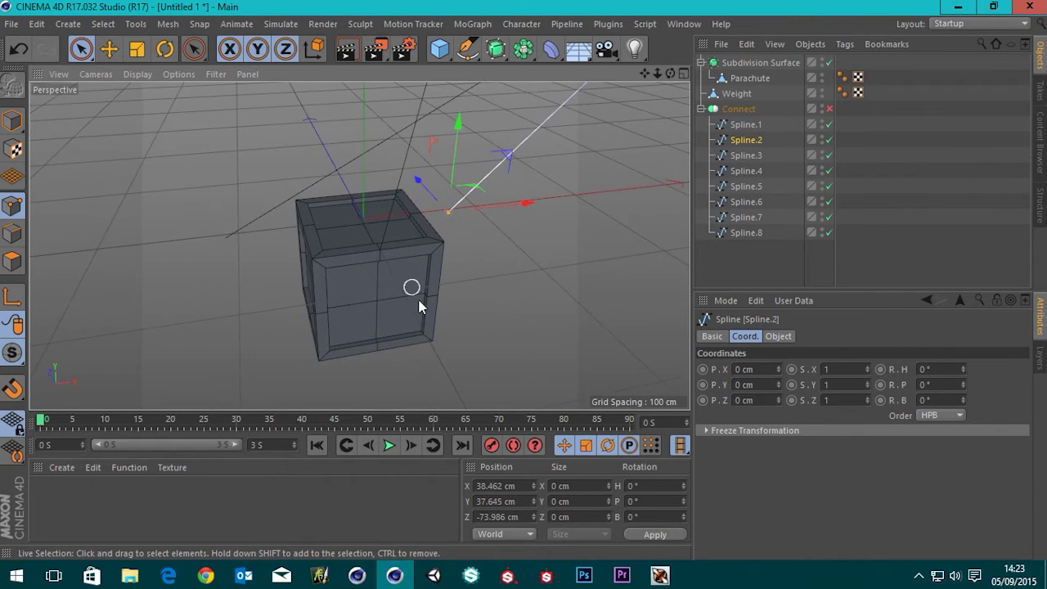
left_click(497, 485)
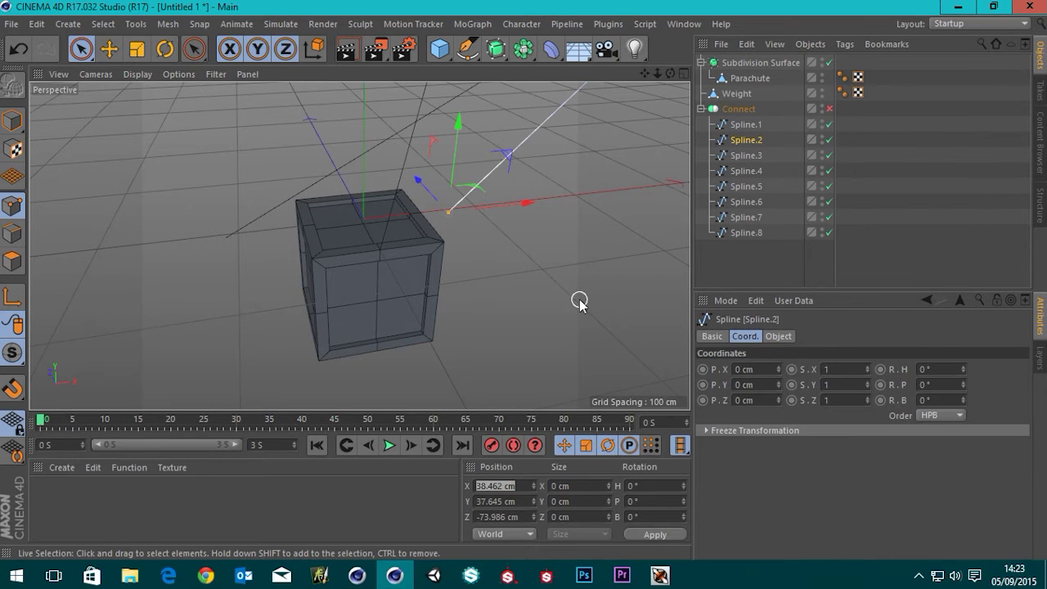
Undo the last point selections and the X-axis move of Spline.2.
scroll(577, 295, "down", 5)
key("ctrl+z")
key("ctrl+z")
key("ctrl+z")
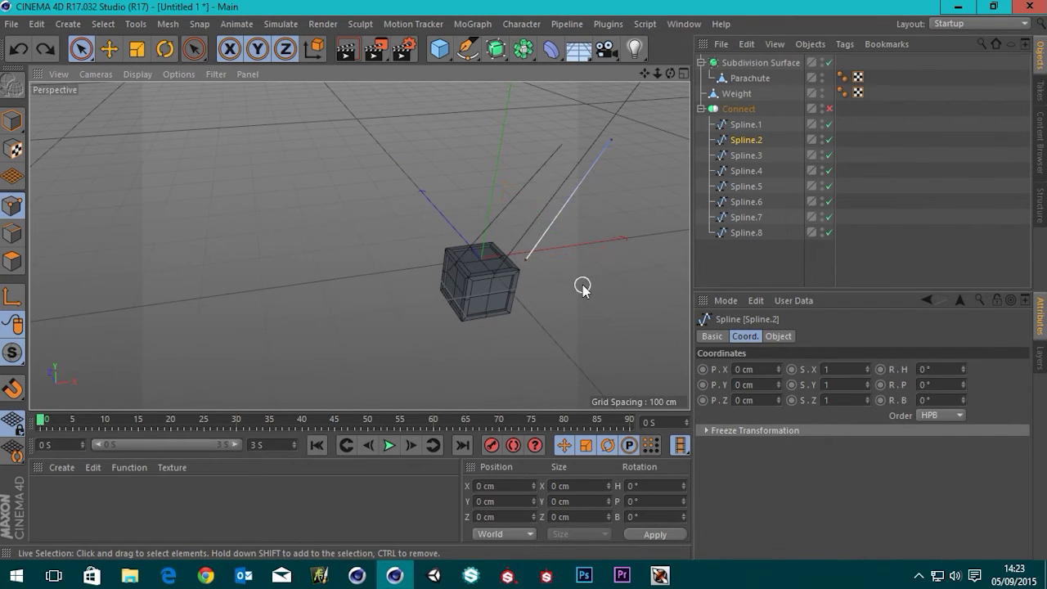
scroll(589, 286, "up", 3)
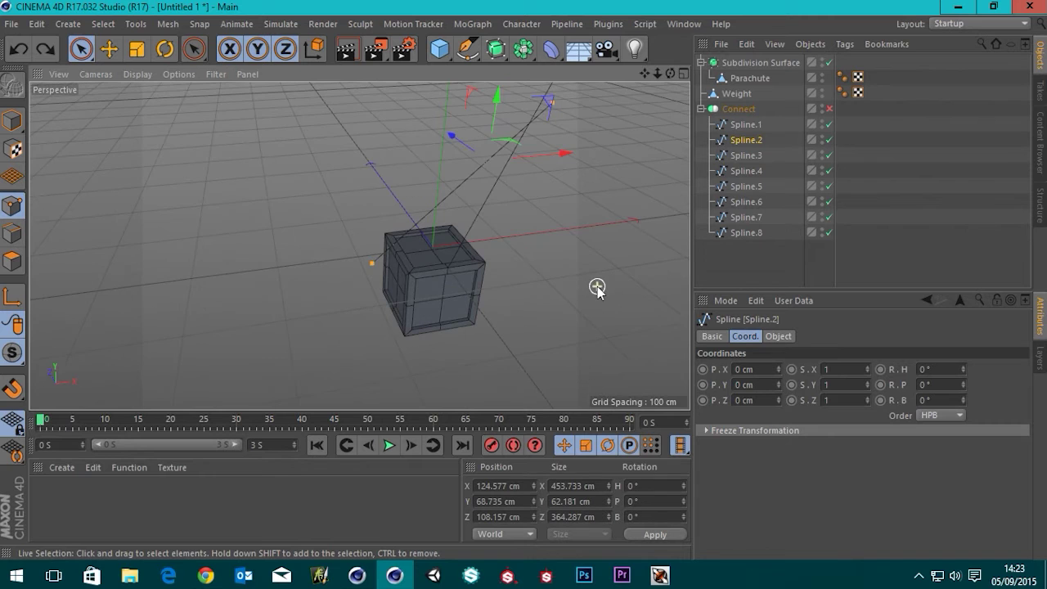
Select Spline.2 through Spline.8 together, along with their overlapping end points near the weight box.
left_click(743, 233, "shift")
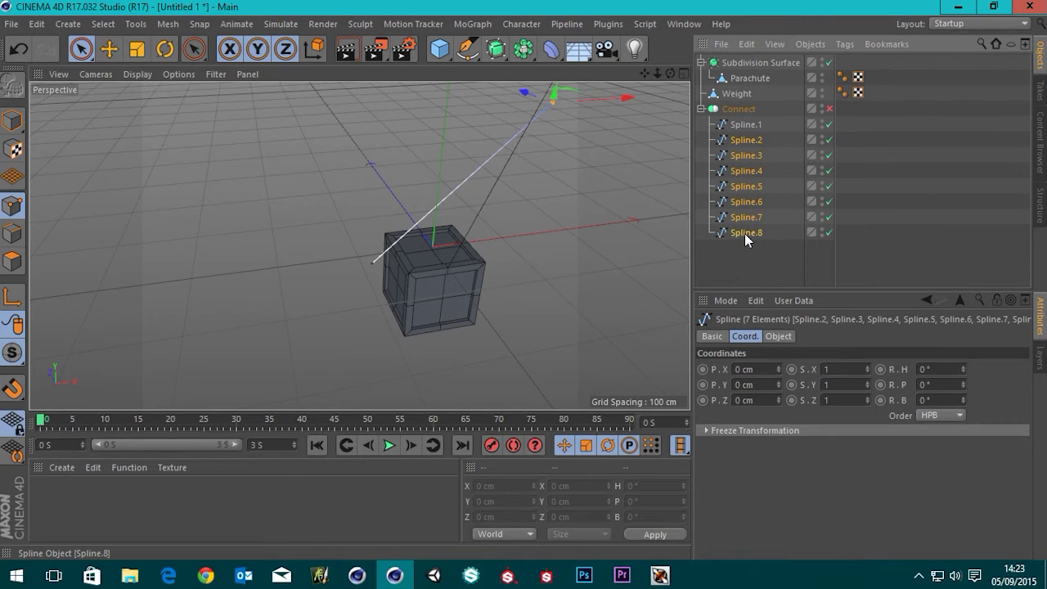
left_click(370, 265)
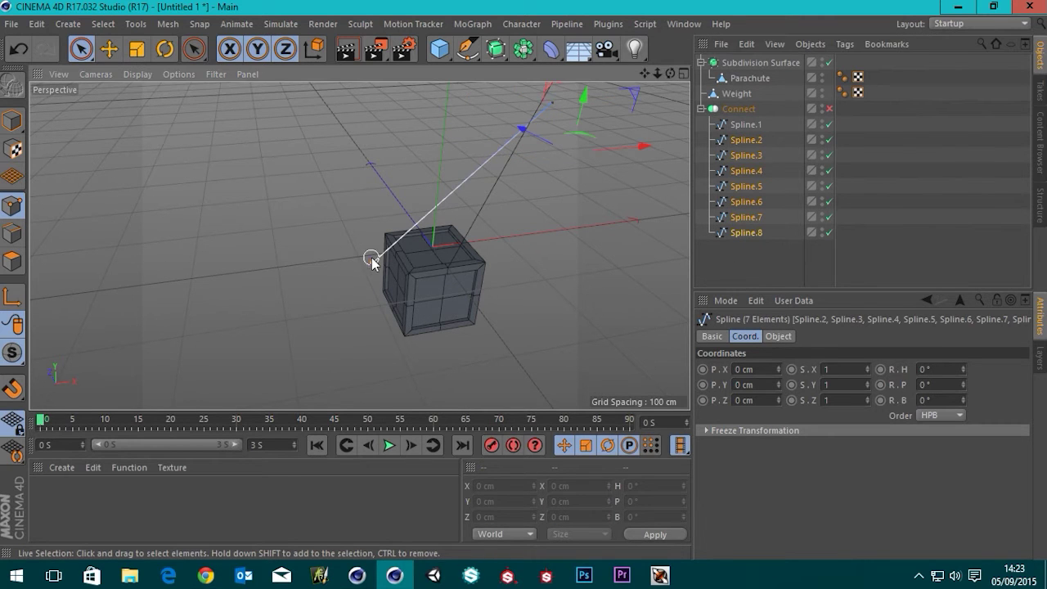
left_click_drag(612, 285, 498, 294, "alt")
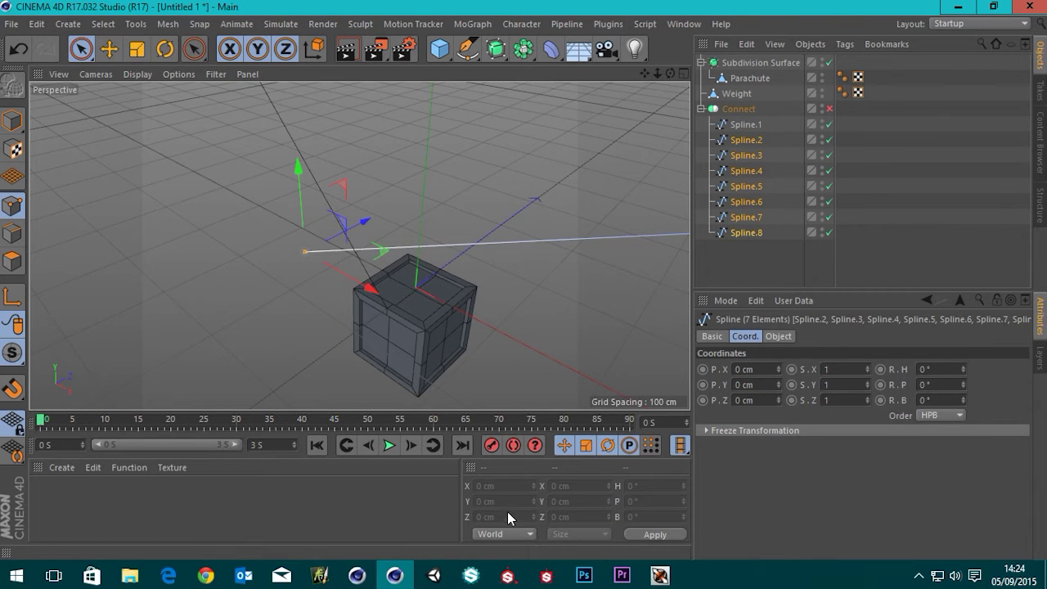
Try the Object (Abs) coordinate mode for the selected splines' points and return to World.
left_click(515, 535)
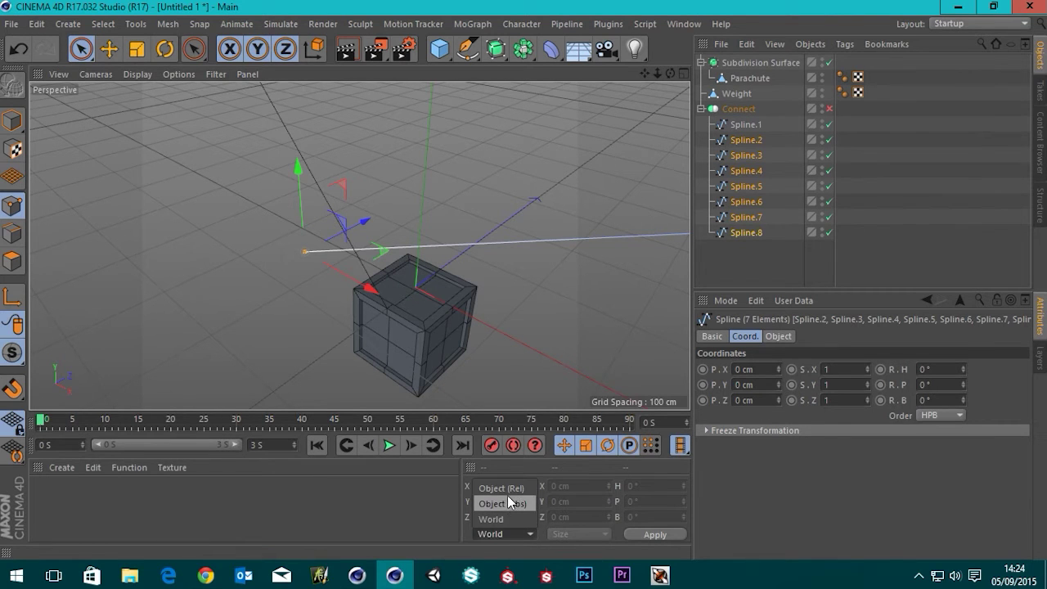
left_click(507, 533)
left_click(508, 504)
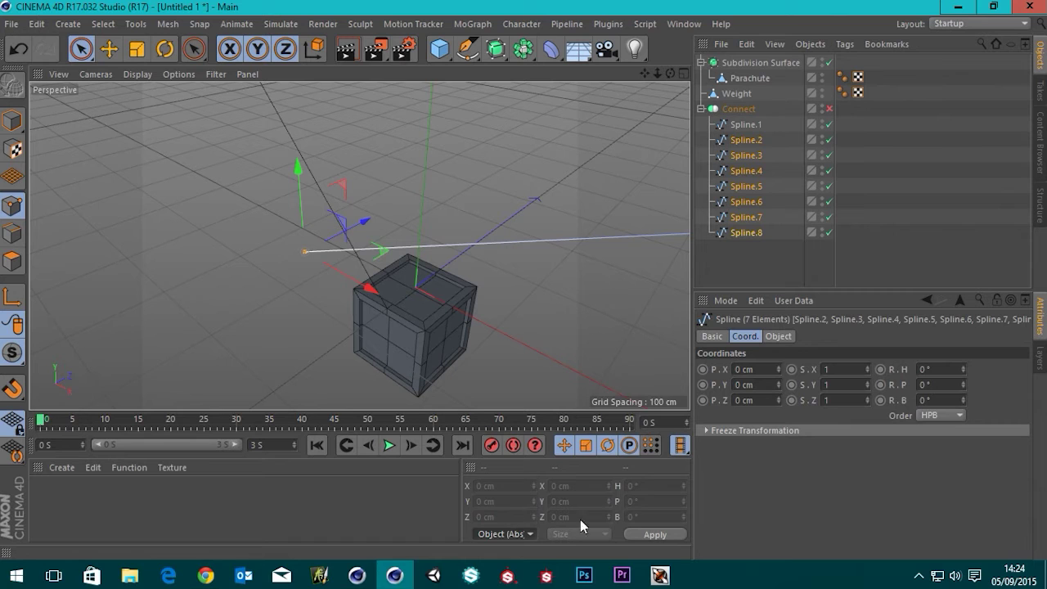
left_click(518, 534)
left_click(491, 518)
Select Spline.2 alone and pick its end point beside the weight box.
left_click(744, 254)
left_click(744, 124)
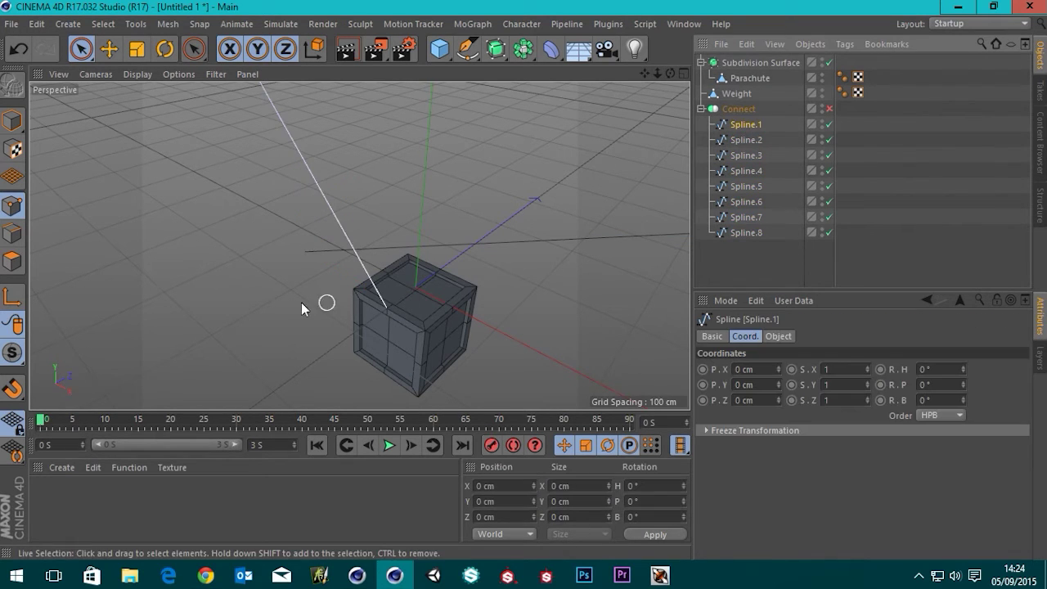
left_click(745, 140)
left_click_drag(410, 323, 490, 325, "alt")
middle_click_drag(404, 322, 435, 291, "alt")
left_click_drag(435, 291, 411, 316, "alt")
scroll(387, 310, "up", 4)
left_click_drag(274, 224, 338, 263, "alt")
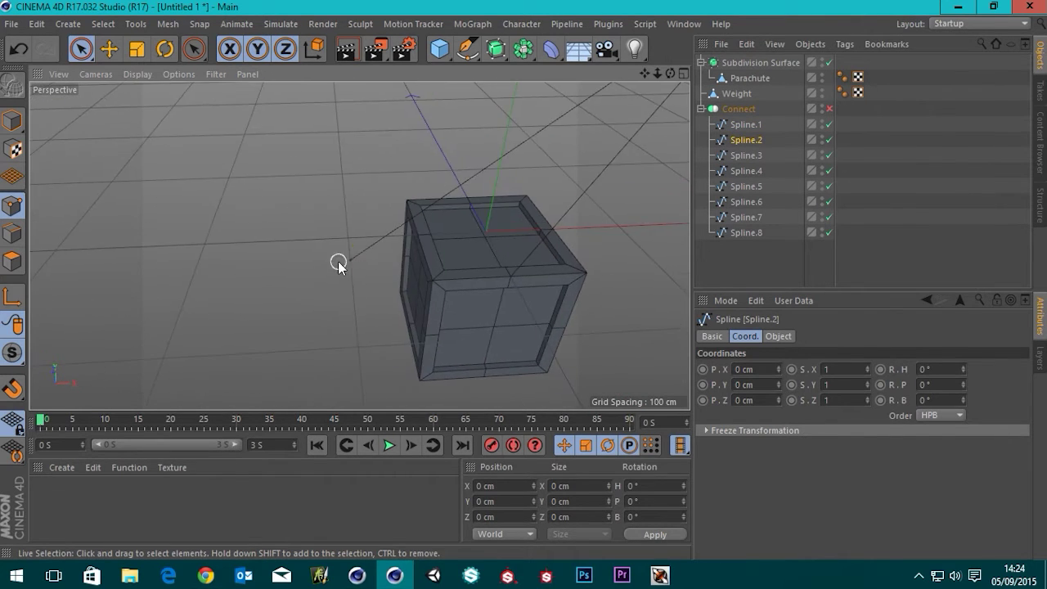
left_click(350, 260)
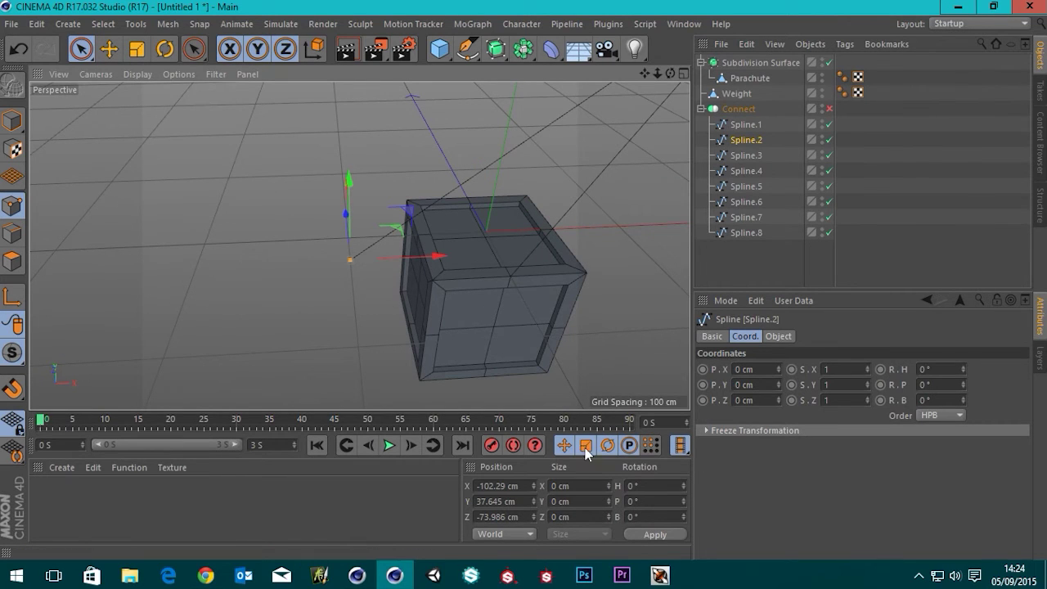
Set the selected Spline.2 point's X, Y and Z world position to 0 cm.
left_click(513, 486)
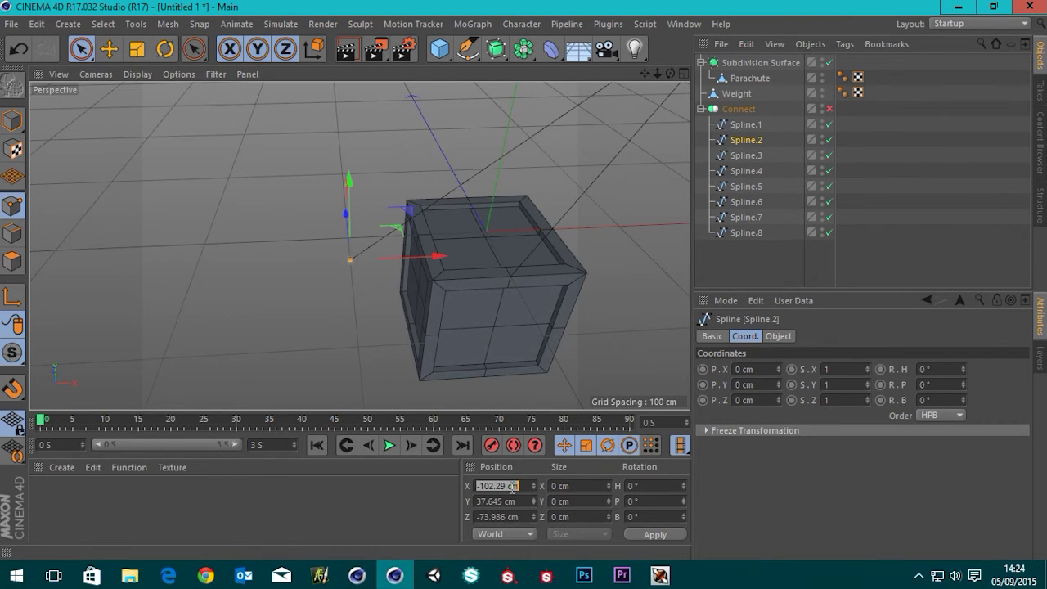
type("0")
key("Tab")
type("0")
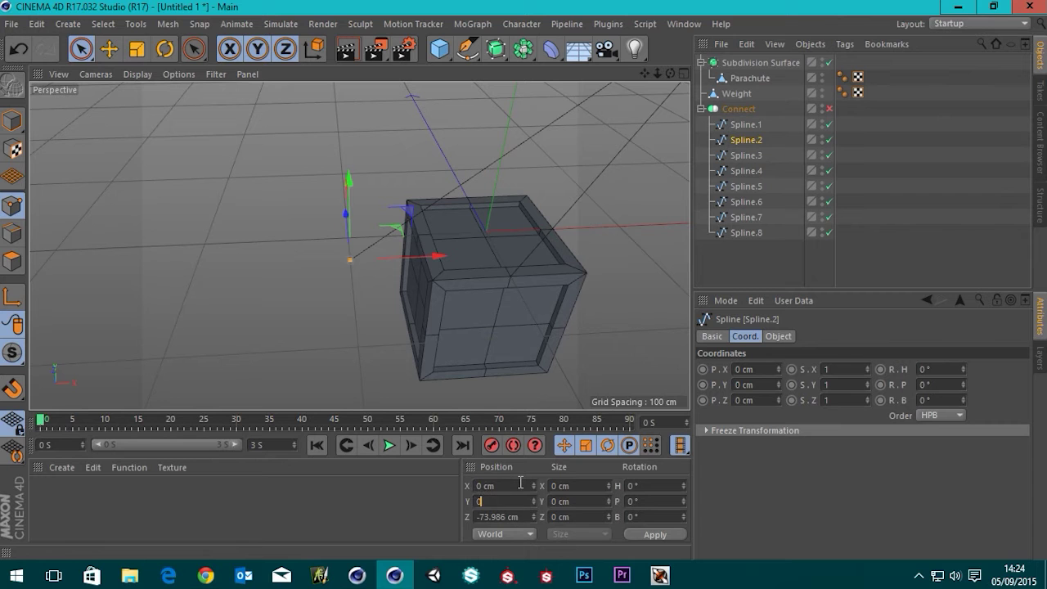
key("Tab")
type("0")
key("Return")
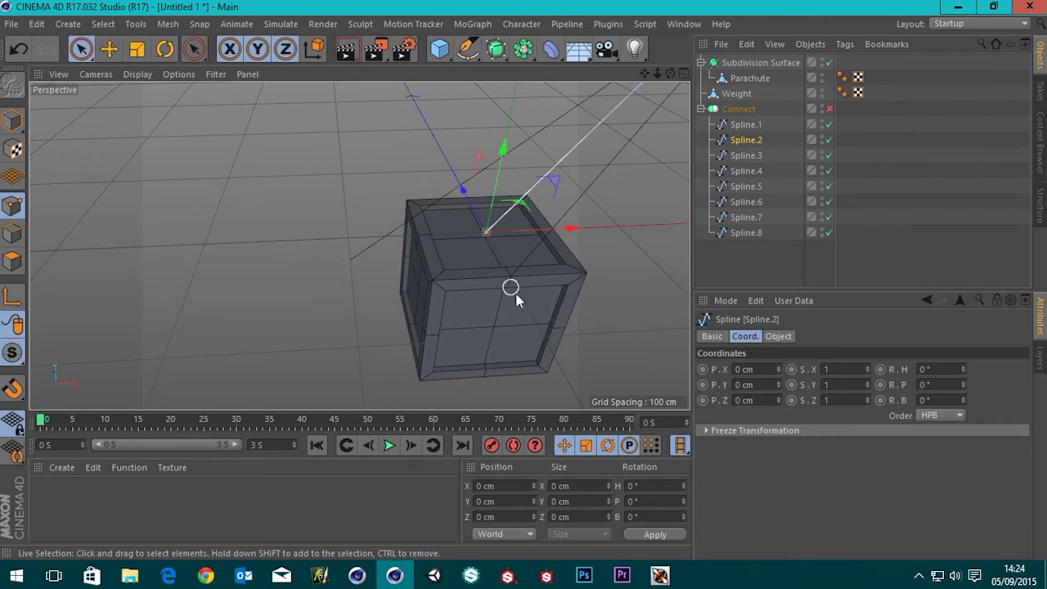
Shift Spline.2's box-side end point along Z and set its Z position to -50 cm.
left_click_drag(547, 326, 537, 256, "alt")
middle_click_drag(537, 255, 396, 282, "alt")
scroll(409, 269, "up", 5)
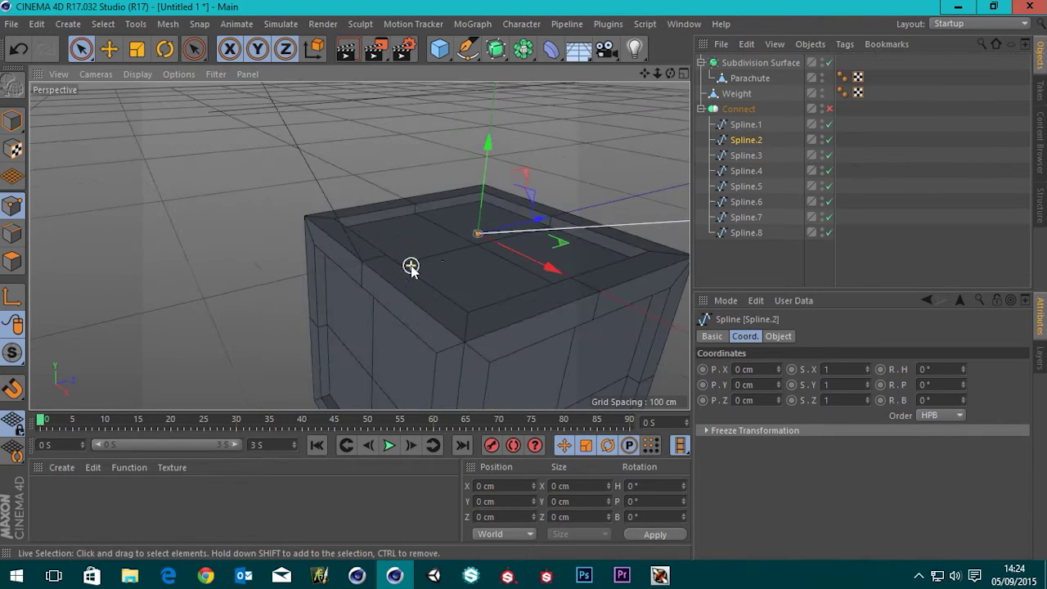
left_click_drag(456, 266, 355, 278, "alt")
scroll(335, 268, "down", 4)
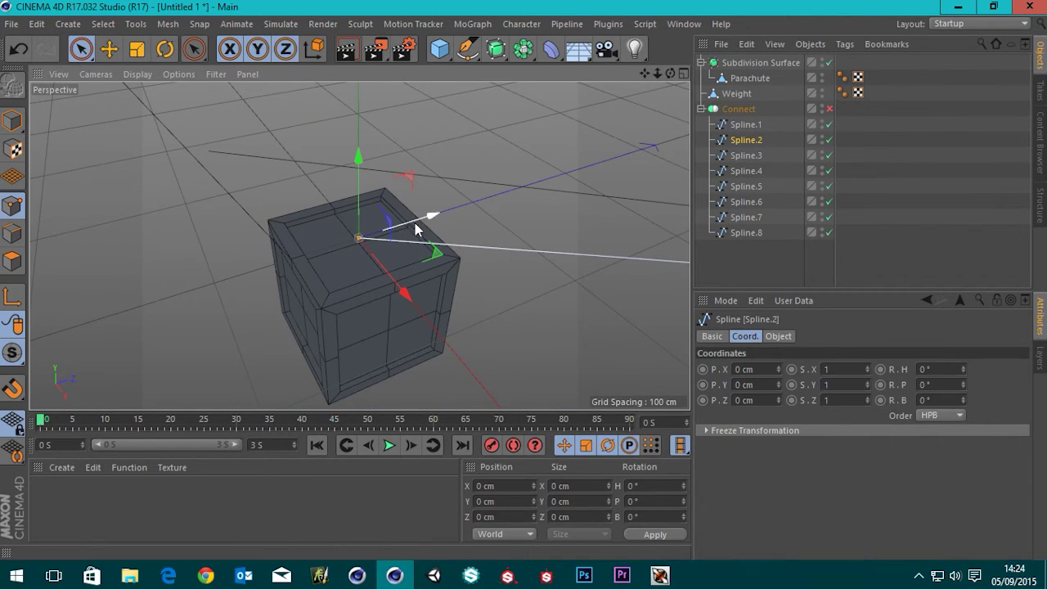
left_click_drag(421, 226, 512, 280, "alt")
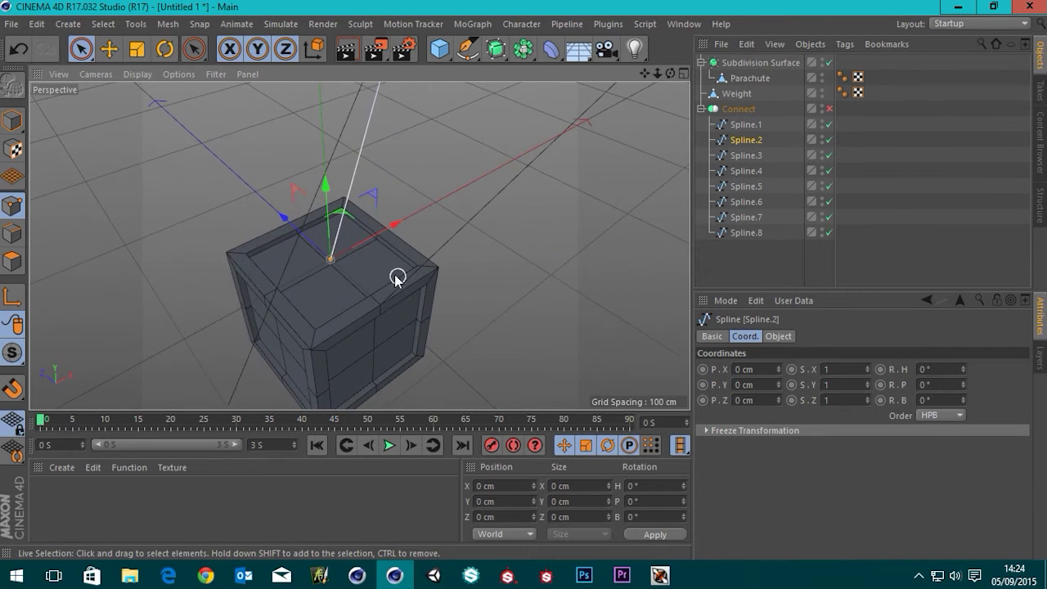
left_click_drag(287, 219, 312, 271)
left_click(522, 515)
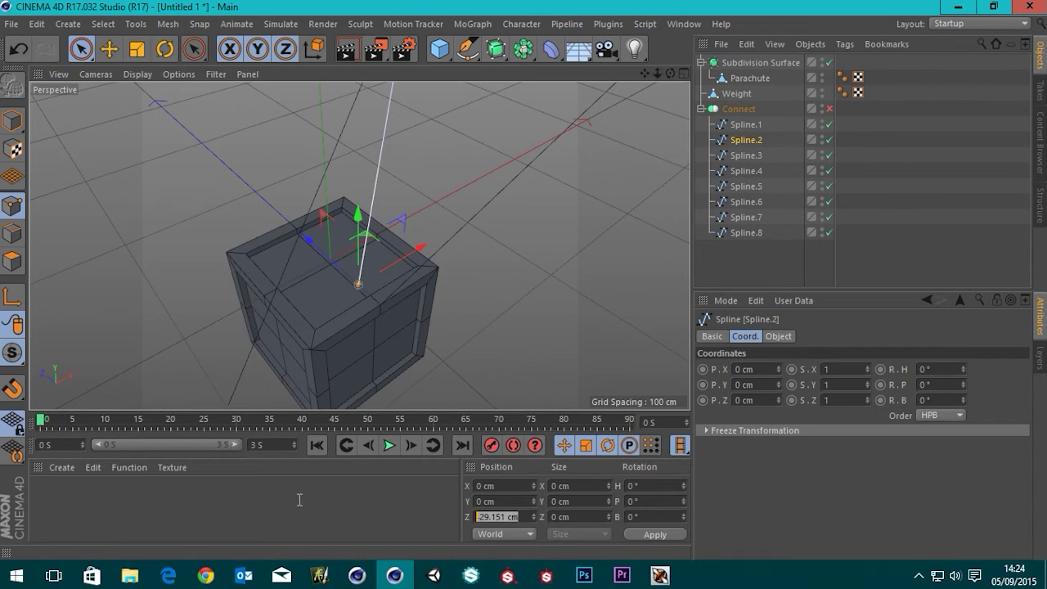
type("-50")
key("Return")
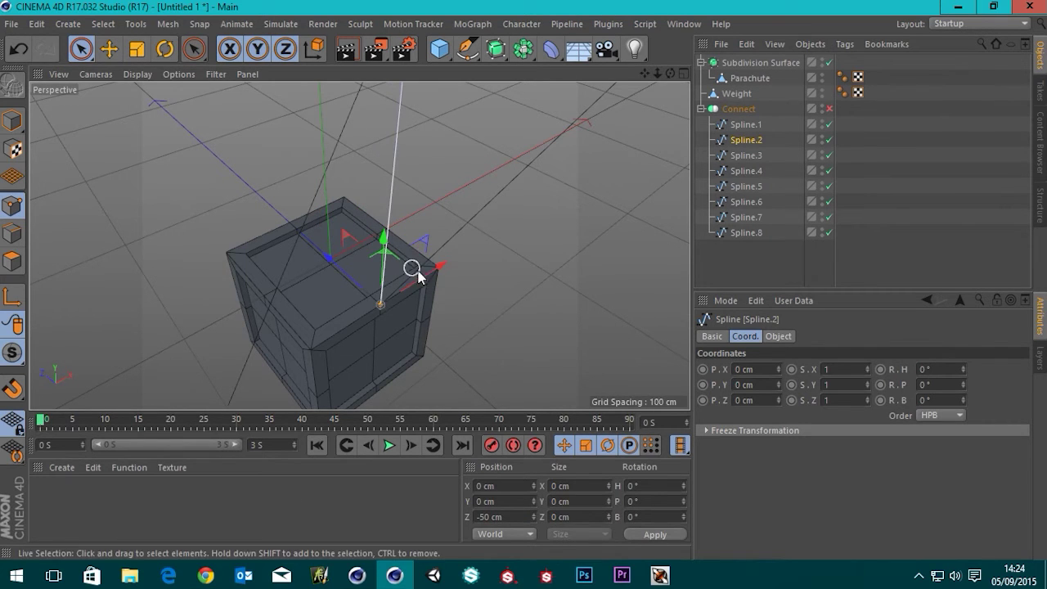
Move the same point along X to the box's top corner and set its X position to -50 cm.
left_click_drag(414, 269, 379, 303)
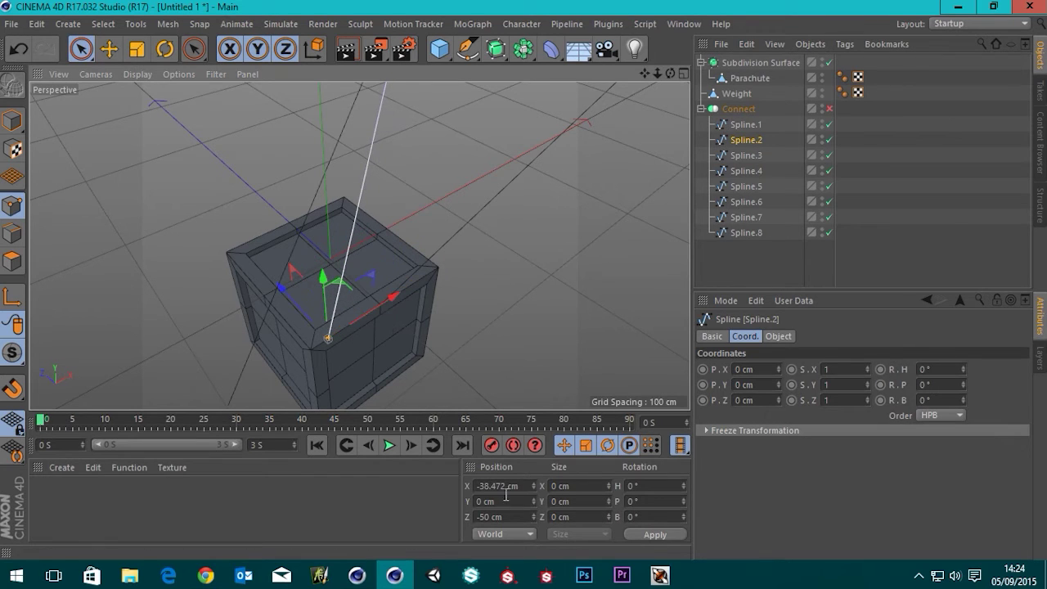
left_click(526, 486)
key("BackSpace")
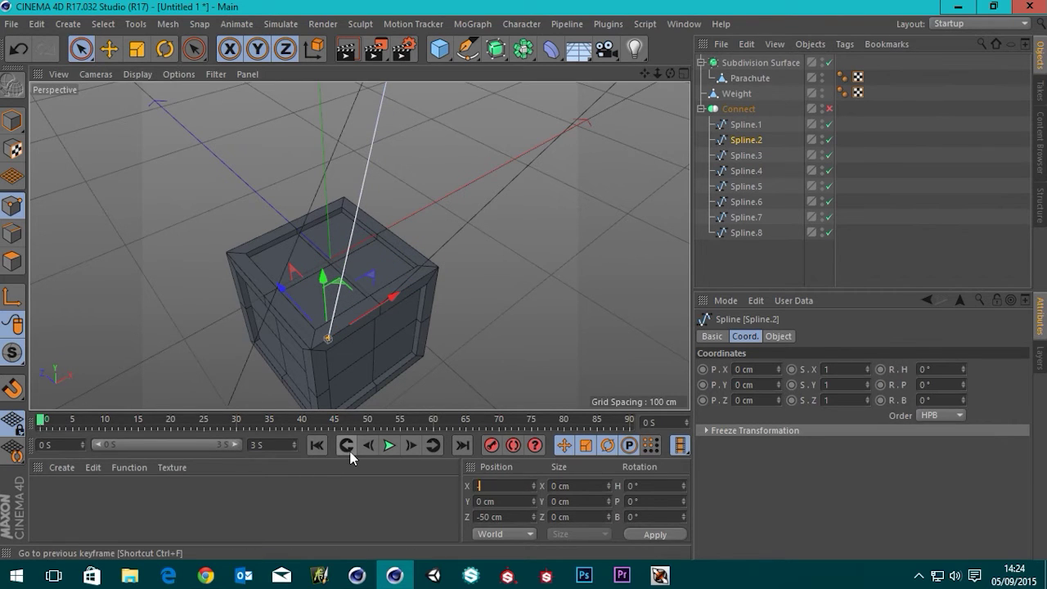
type("-50")
key("Return")
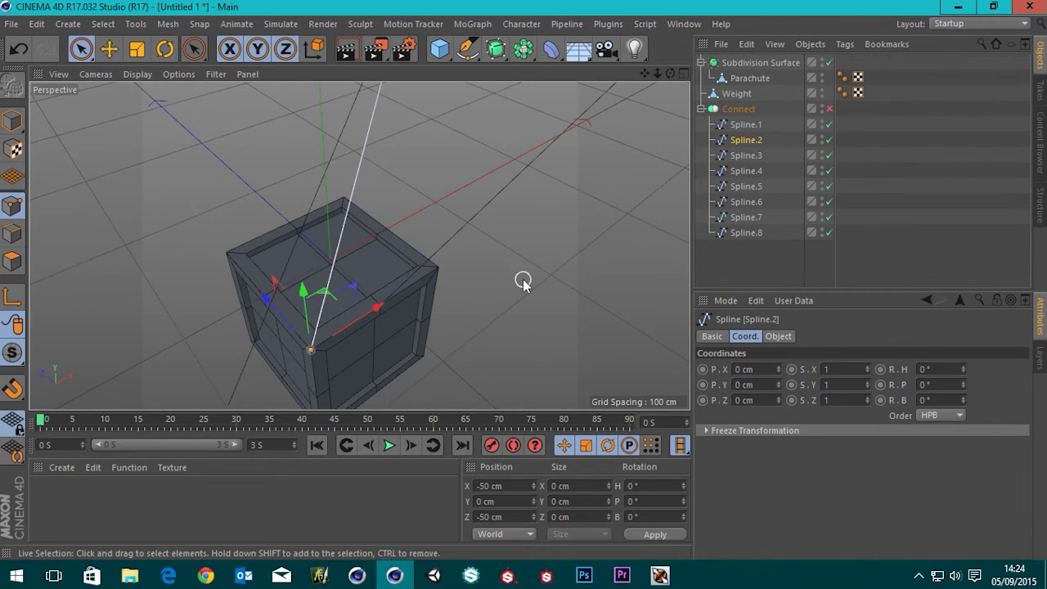
Deselect the box-corner point and select Spline.2's opposite end point, away from the weight box.
scroll(521, 286, "down", 3)
scroll(533, 331, "down", 3)
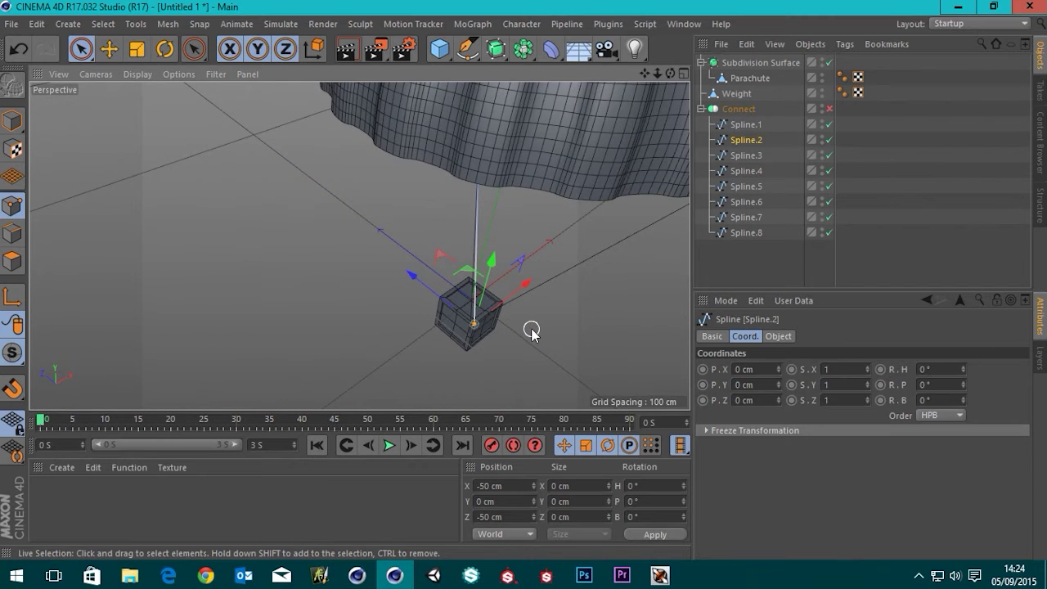
scroll(532, 331, "up", 4)
scroll(532, 330, "down", 2)
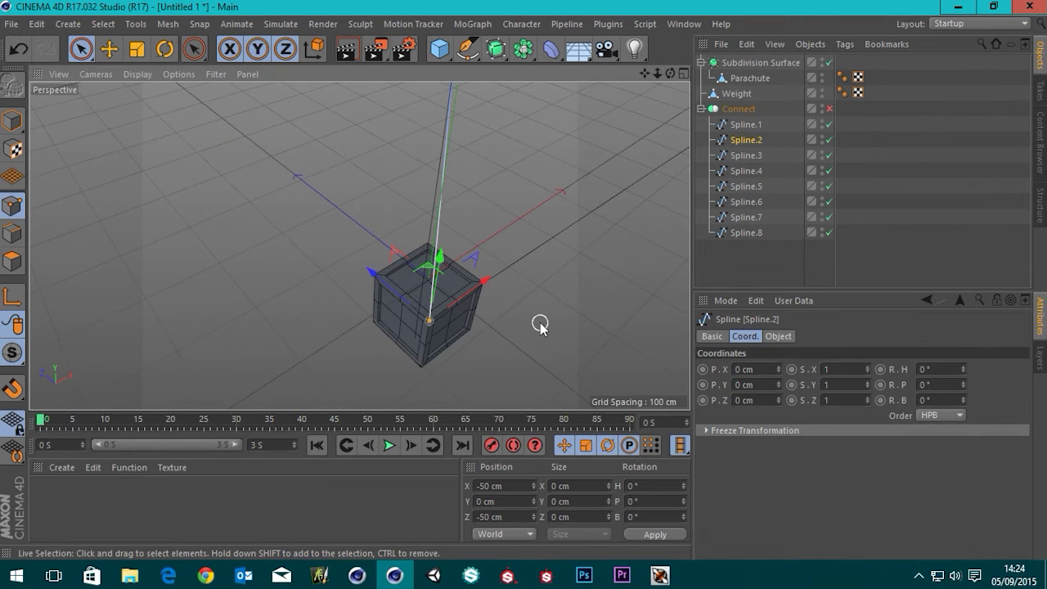
left_click(540, 322)
left_click_drag(560, 318, 256, 307, "alt")
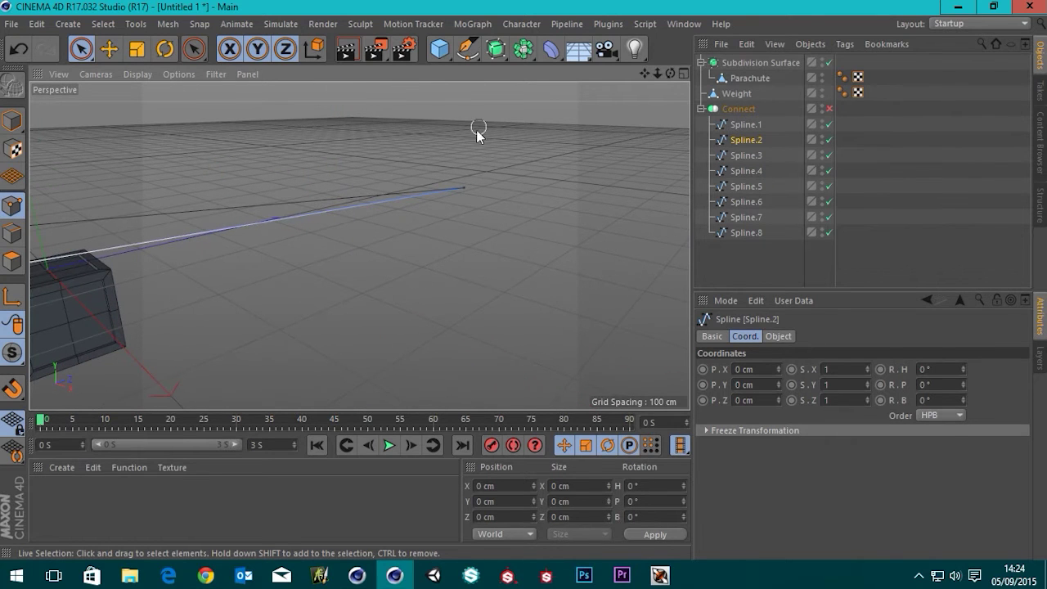
left_click(463, 188)
left_click_drag(231, 359, 447, 355, "alt")
right_click_drag(447, 355, 378, 352, "alt")
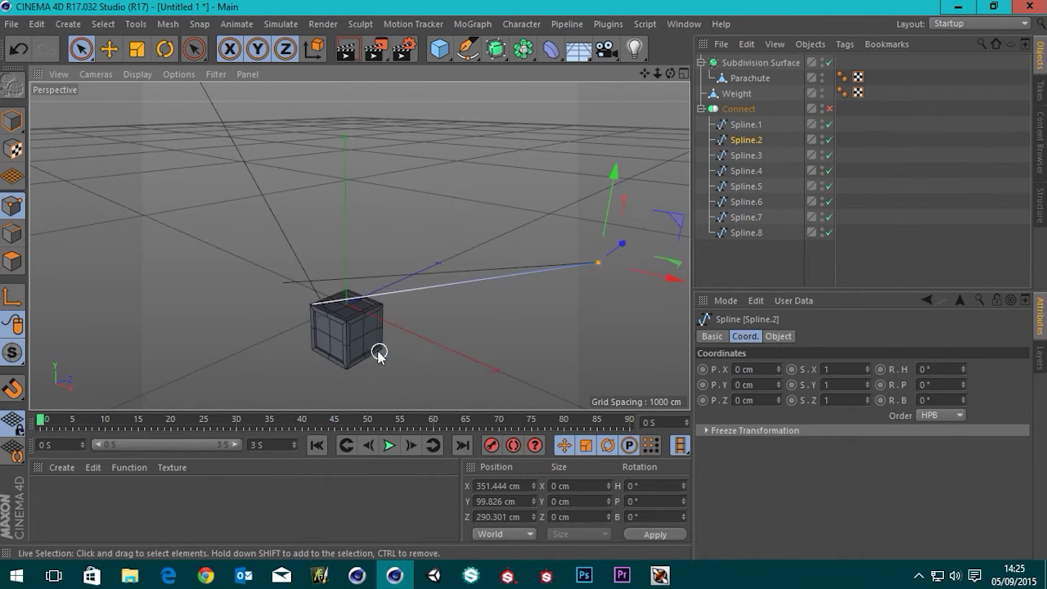
left_click_drag(378, 354, 432, 356, "alt")
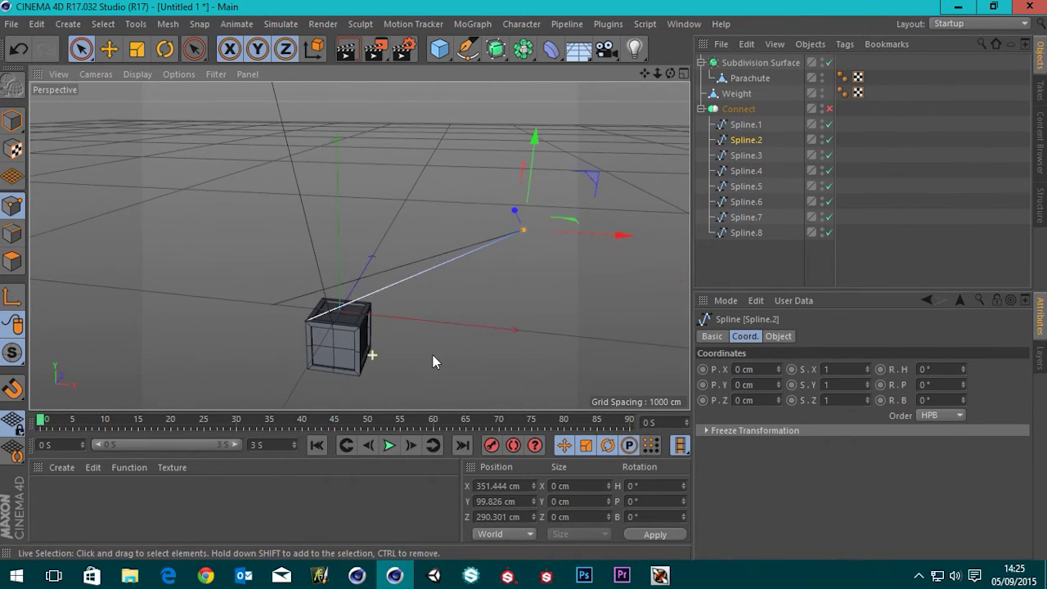
Set the opposite end point's X, Y and Z position to 0 cm and apply the coordinates.
left_click(527, 485)
type("0")
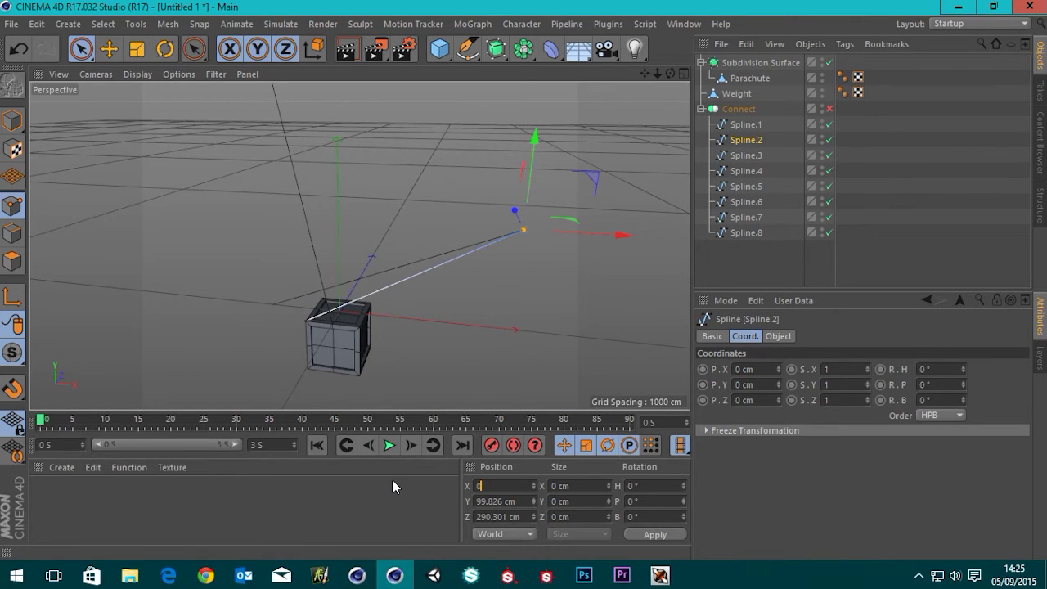
key("Tab")
type("0")
key("Tab")
type("0")
key("Tab")
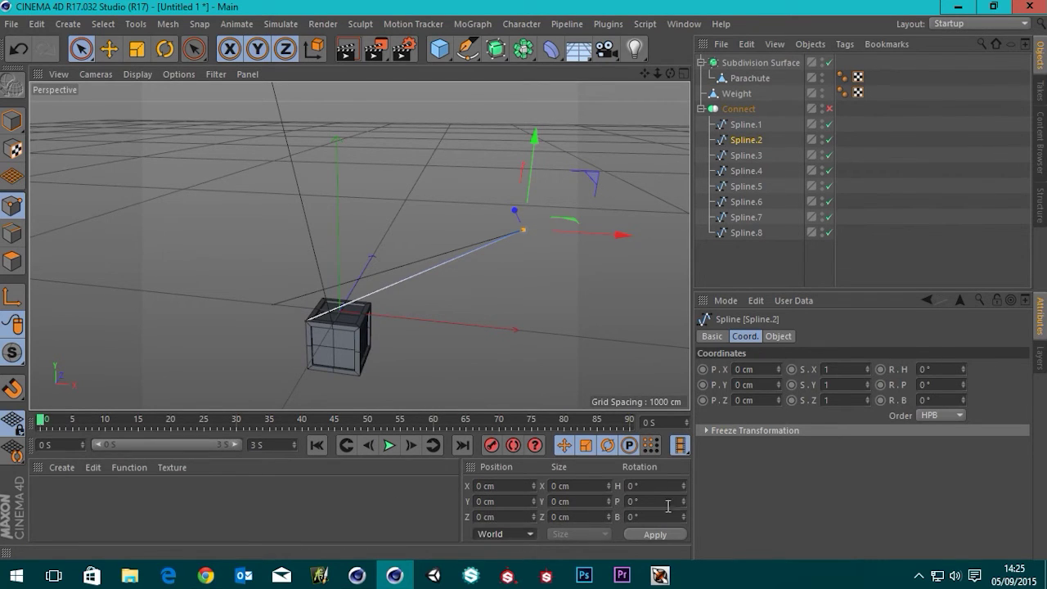
left_click(648, 535)
Move Spline.2's second end point along Z and set its Z position to -50 cm.
scroll(332, 276, "up", 6)
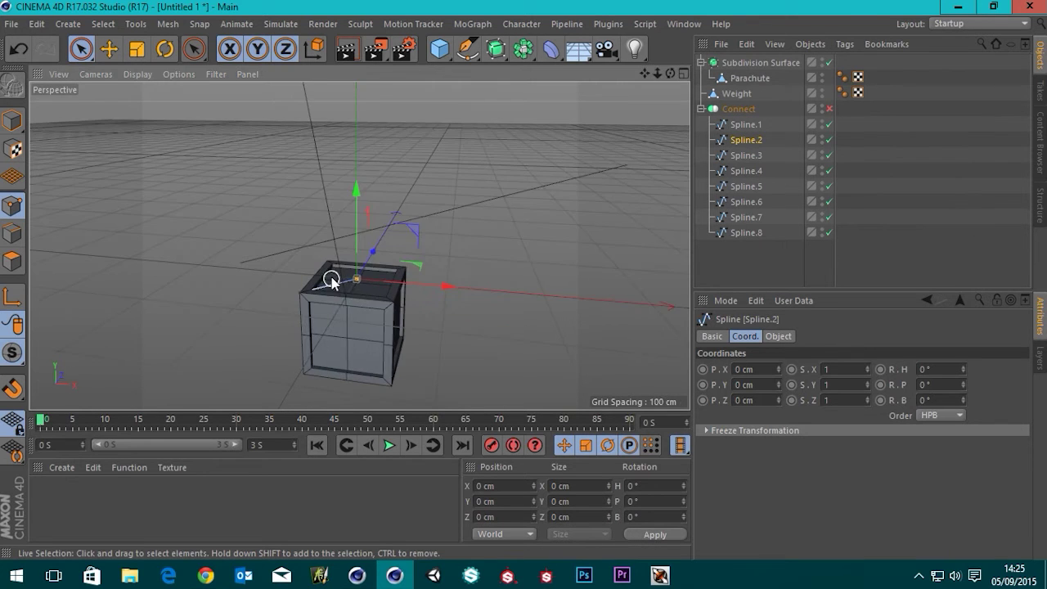
left_click_drag(400, 339, 347, 375, "alt")
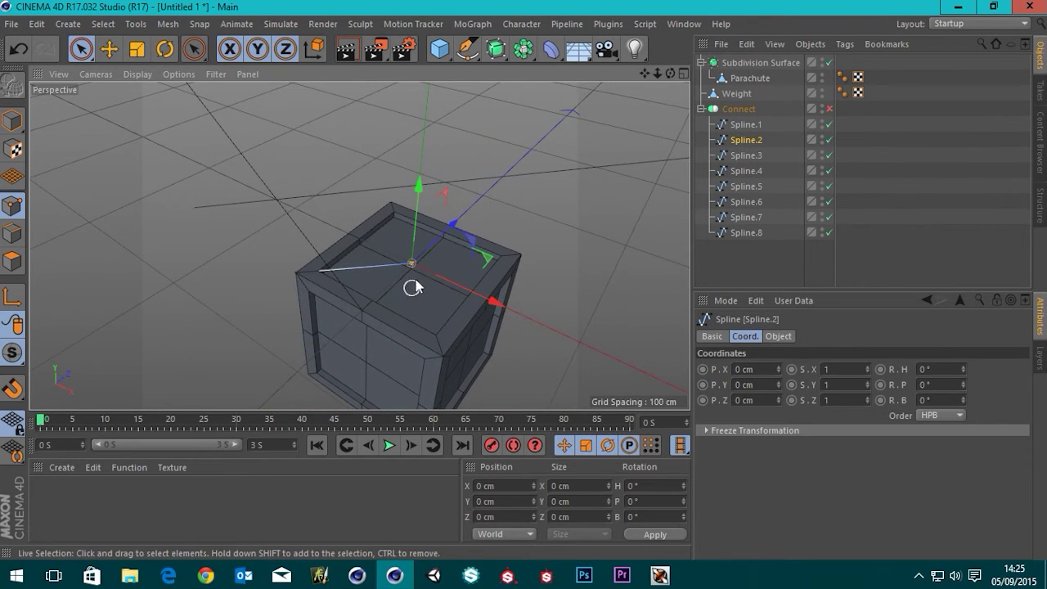
left_click_drag(356, 303, 384, 237, "alt")
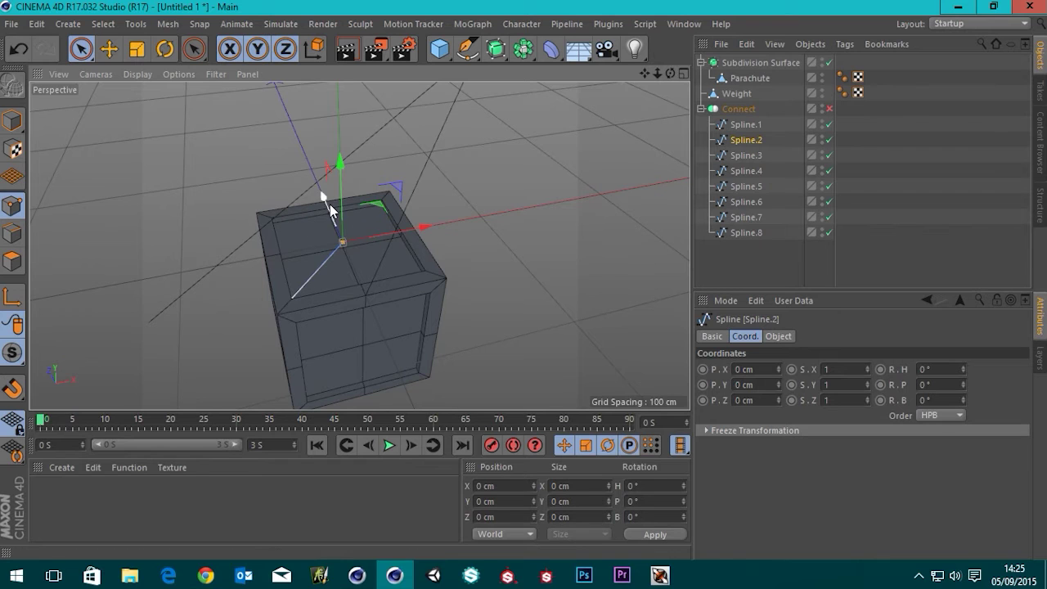
left_click_drag(329, 204, 337, 242)
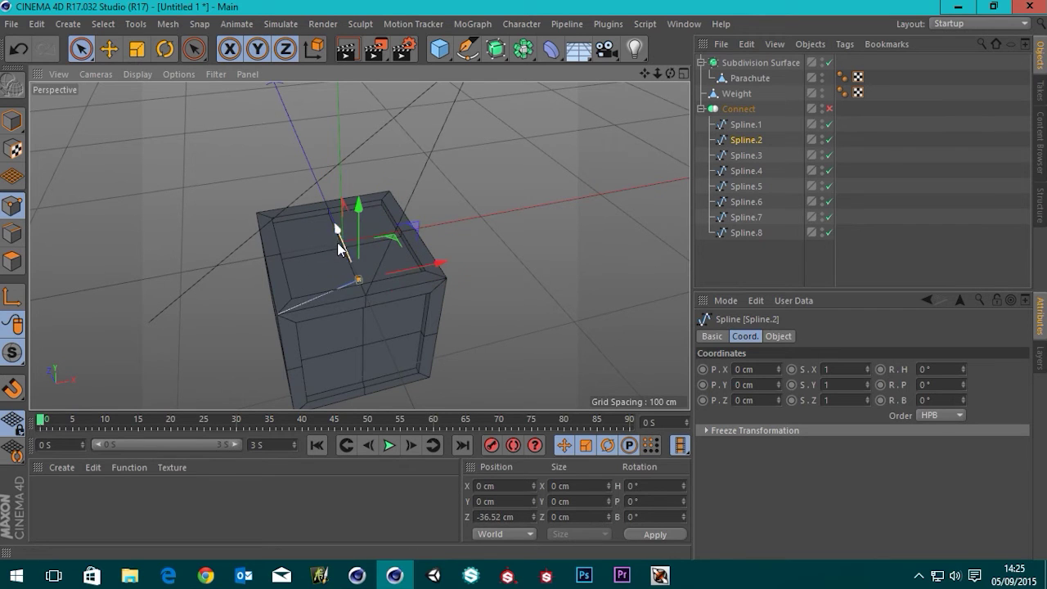
left_click(525, 517)
type("-50")
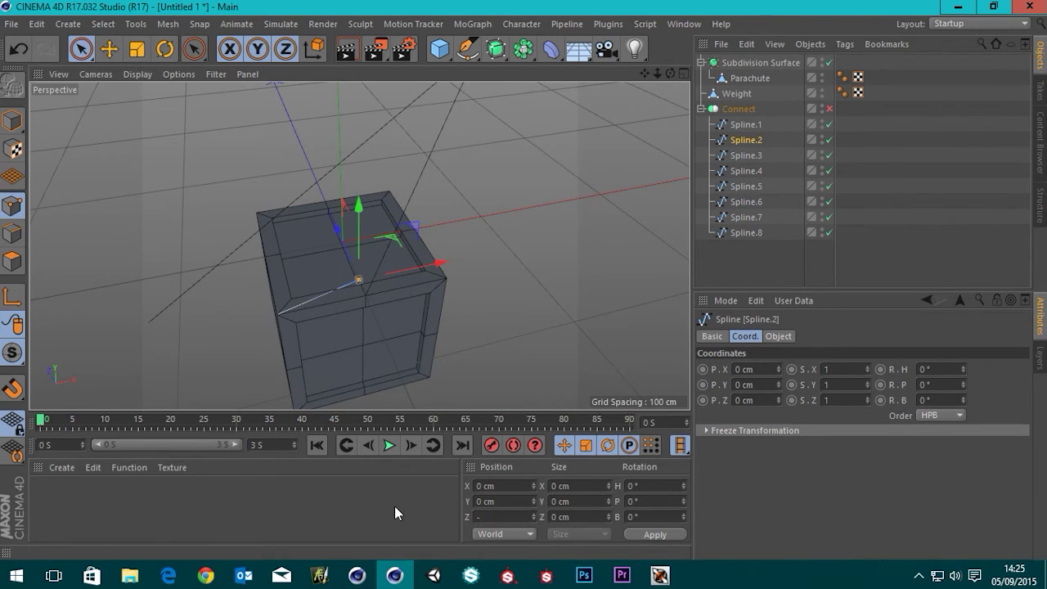
key("Return")
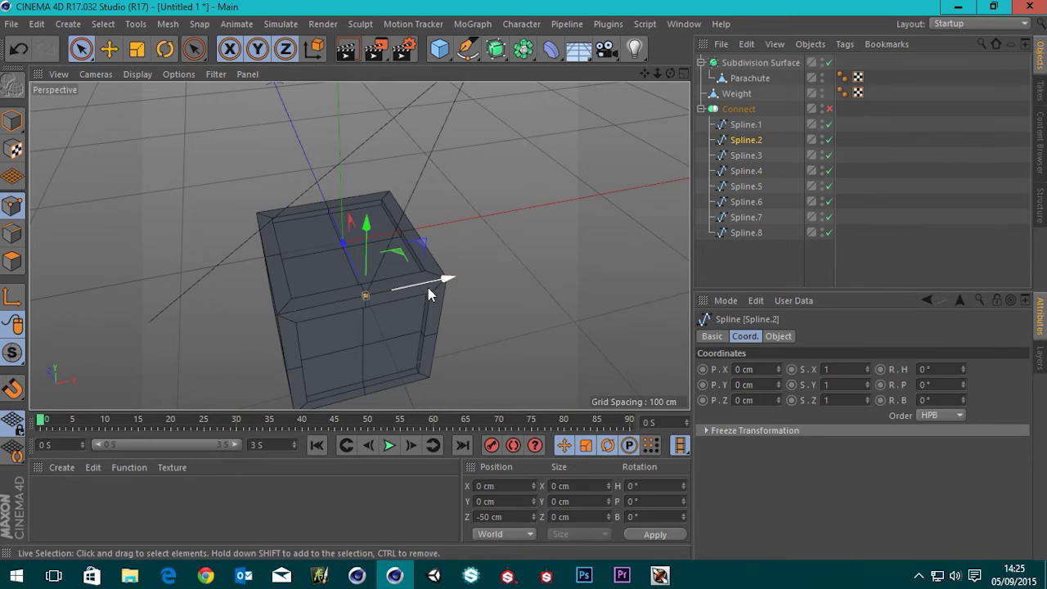
Shift the second end point along X and set its X position to -50 cm.
left_click_drag(429, 283, 401, 301)
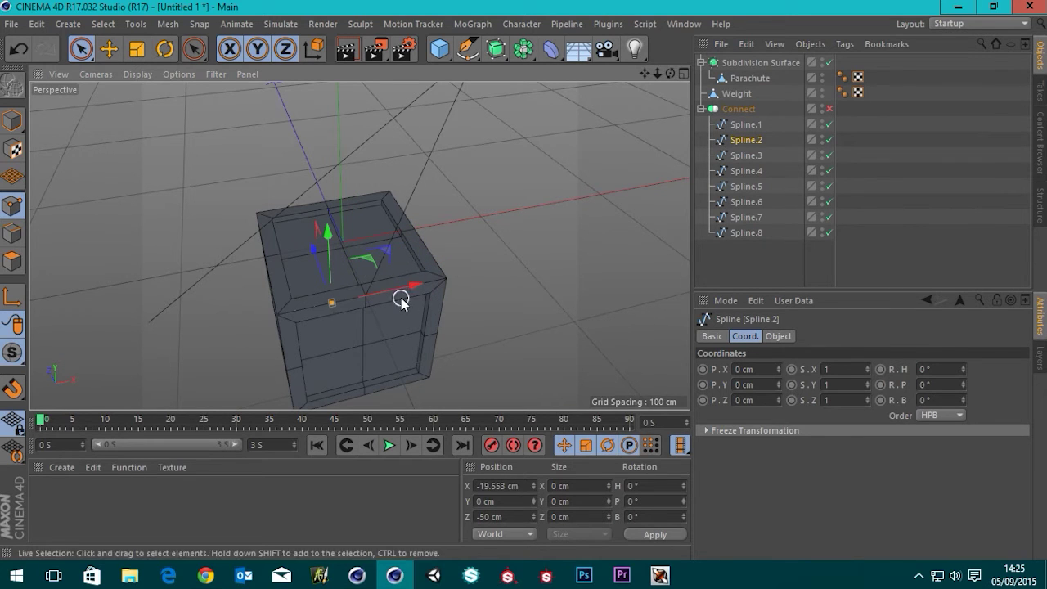
left_click(518, 486)
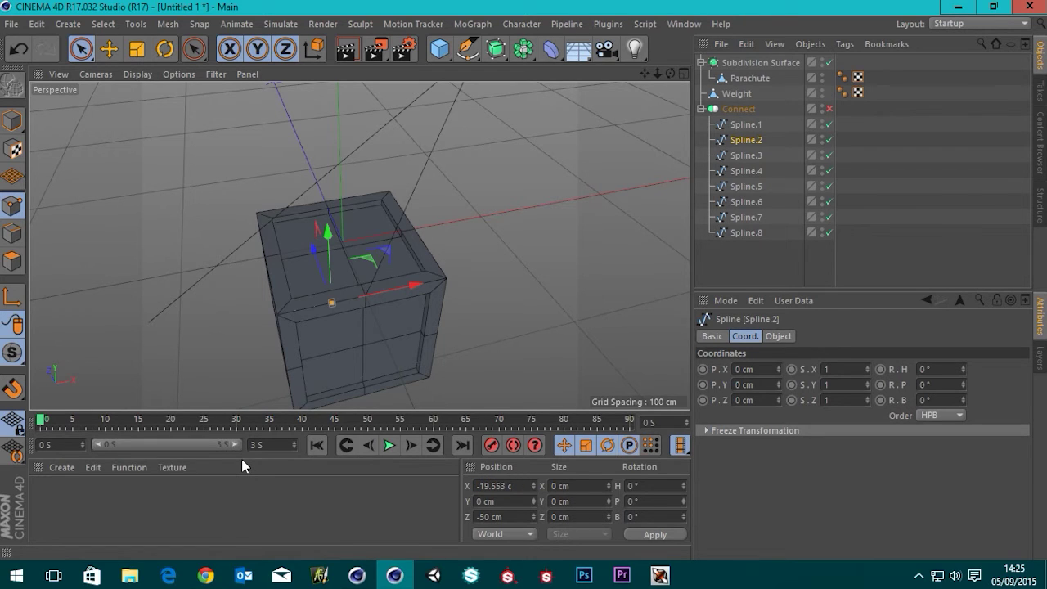
type("-50")
key("Return")
Raise Spline.2's second end point along Y to about 481 cm, at the parachute's rim, and deselect it.
scroll(245, 209, "down", 5)
left_click_drag(304, 254, 414, 200, "alt")
scroll(325, 184, "down", 3)
middle_click_drag(326, 184, 362, 223, "alt")
left_click_drag(364, 229, 332, 150, "alt")
left_click_drag(432, 303, 478, 306, "alt")
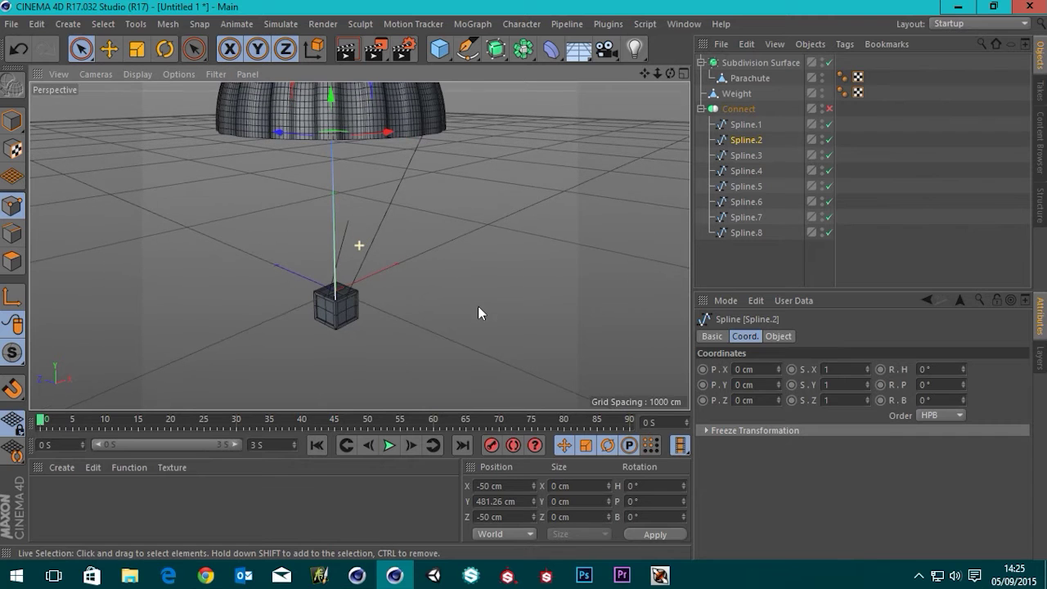
left_click_drag(340, 204, 356, 262, "alt")
left_click(374, 242)
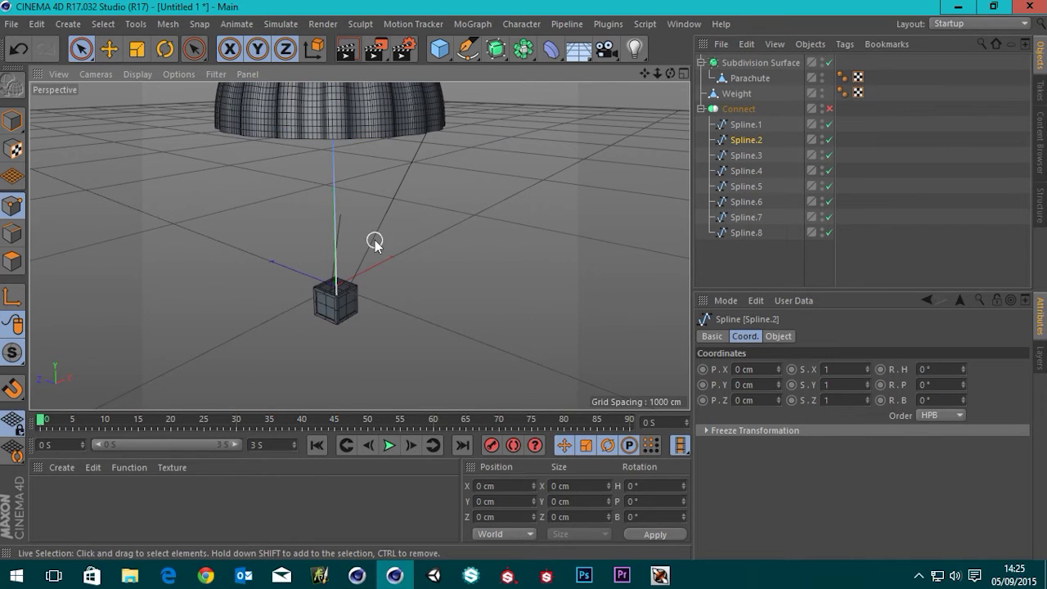
Set the X, Y and Z position of Spline.3's end point nearest the weight box to 0 cm and apply the coordinates.
left_click(12, 121)
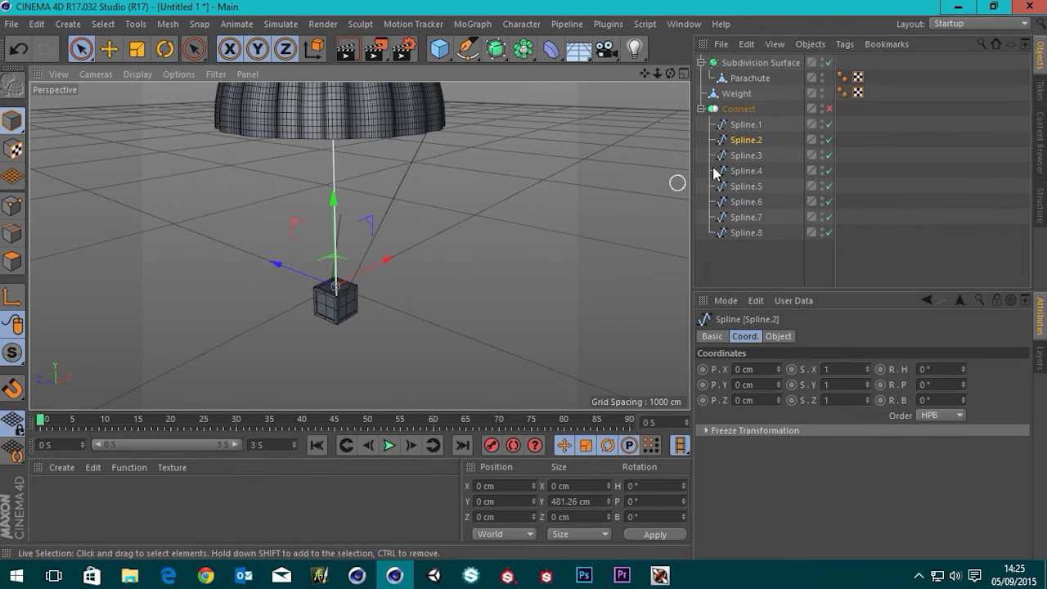
left_click(746, 155)
left_click_drag(546, 275, 628, 285, "alt")
scroll(363, 297, "up", 6)
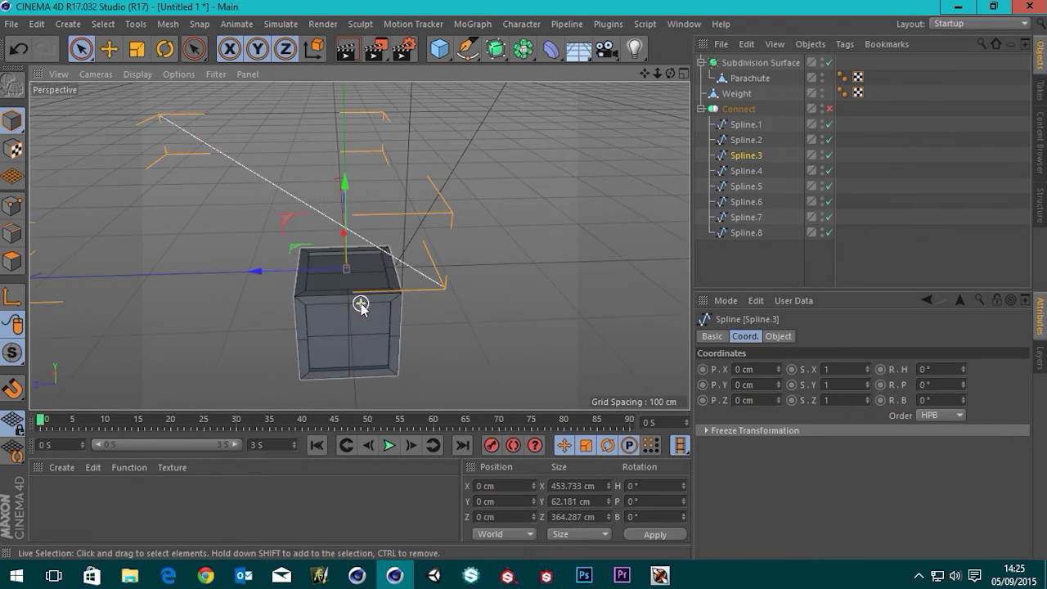
left_click(12, 205)
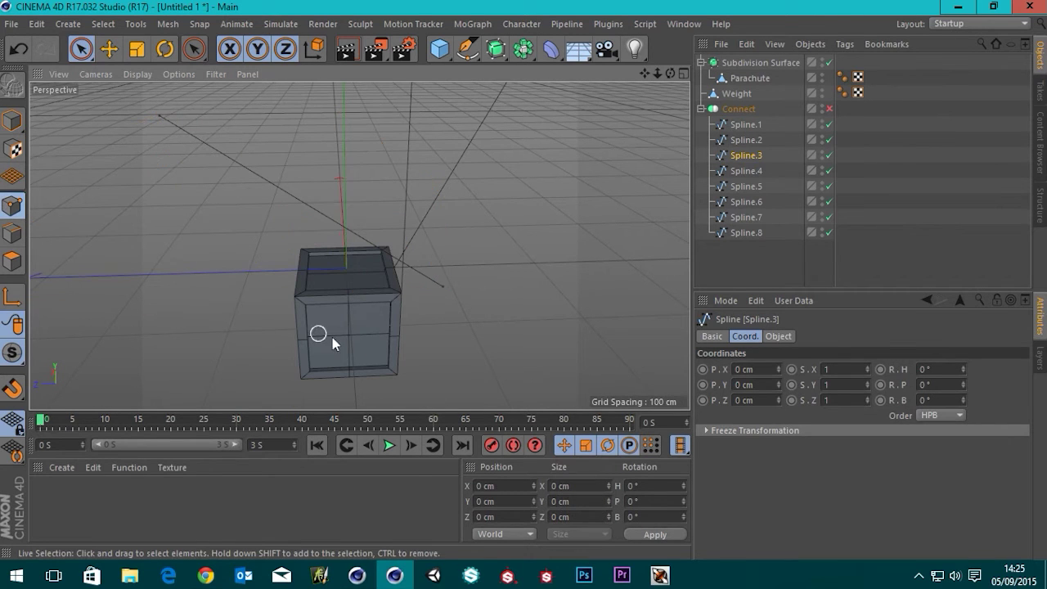
left_click(442, 286)
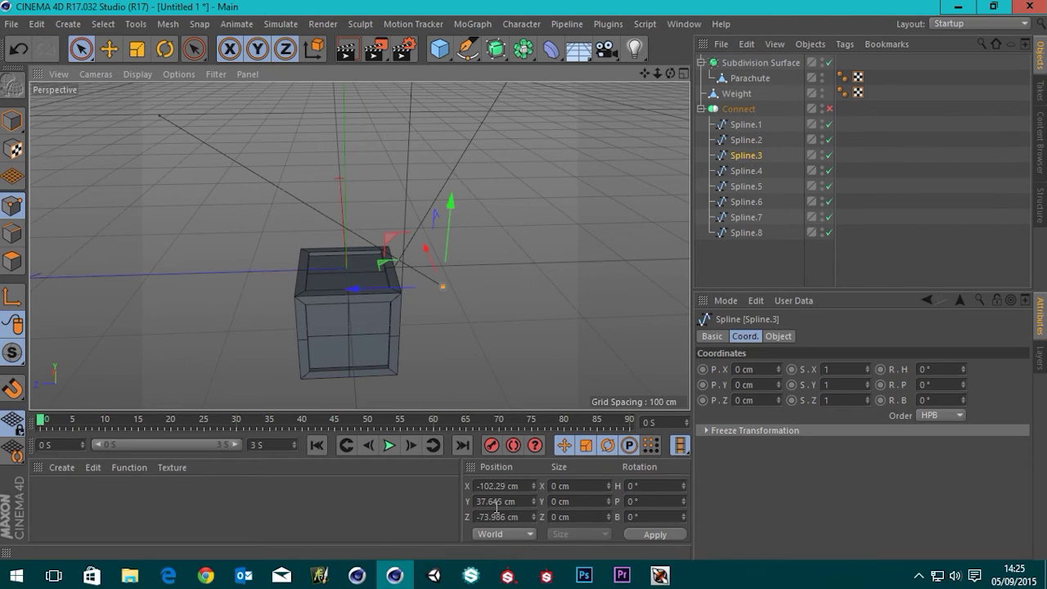
left_click(514, 486)
type("0")
key("Tab")
type("0")
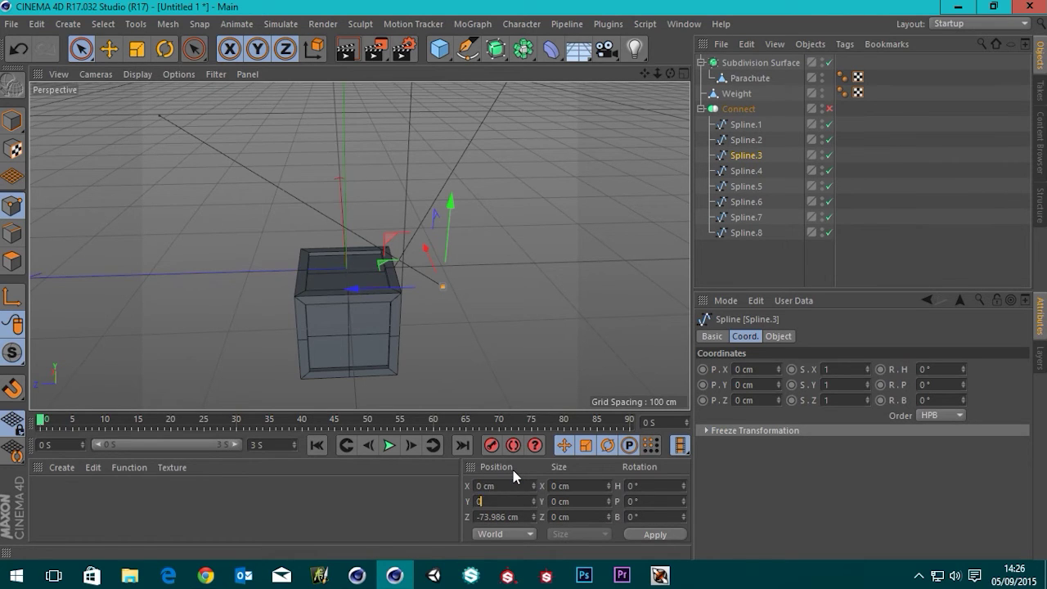
type("0")
key("Return")
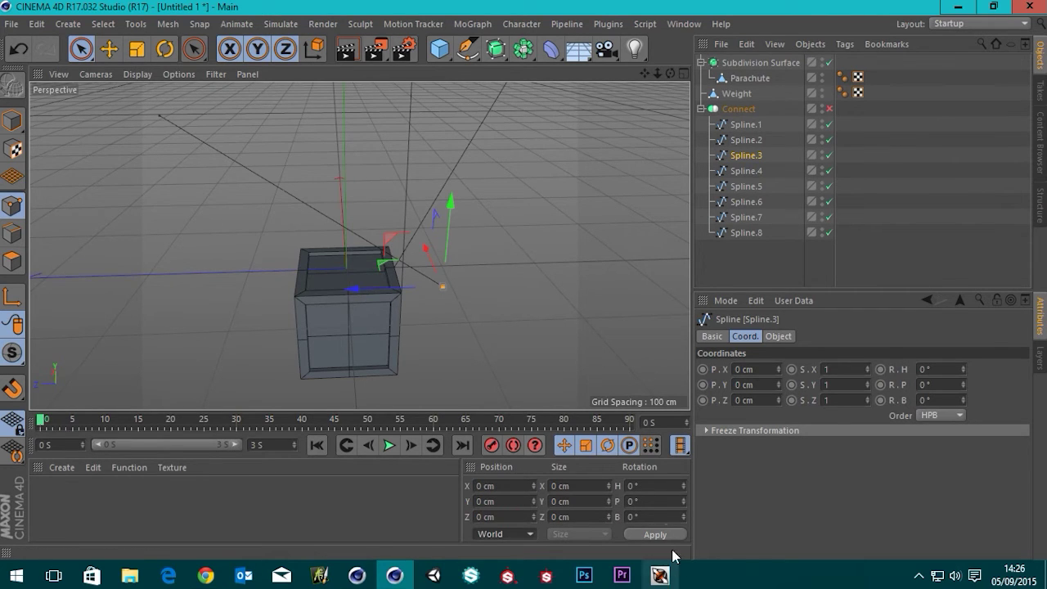
left_click(649, 538)
Move Spline.3's first end point along X and set its X position to -50 cm, at the weight box's edge.
left_click_drag(459, 237, 377, 297, "alt")
left_click_drag(443, 252, 410, 267)
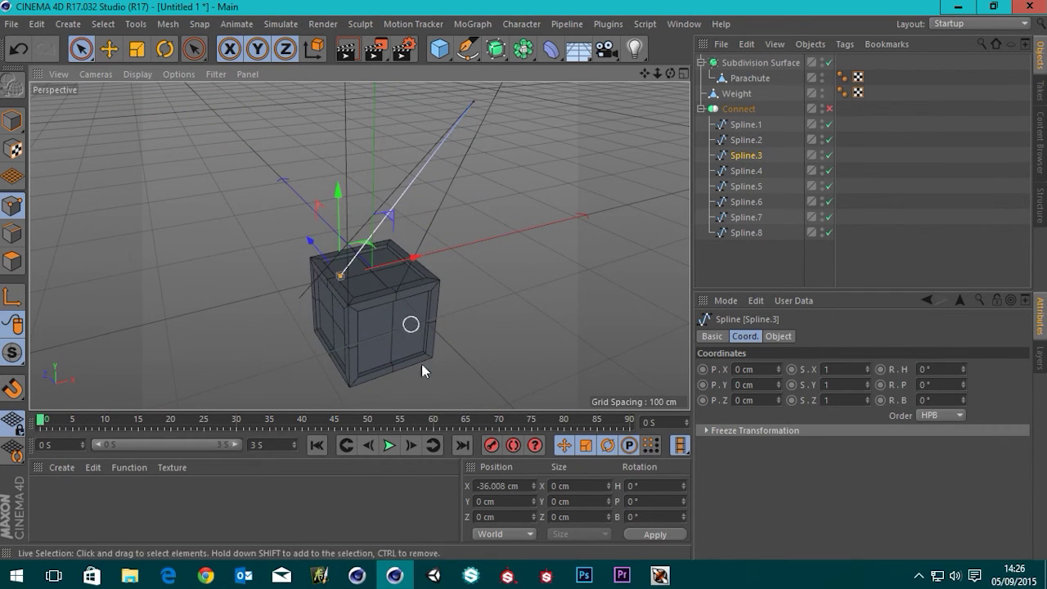
double_click(522, 486)
type("-50")
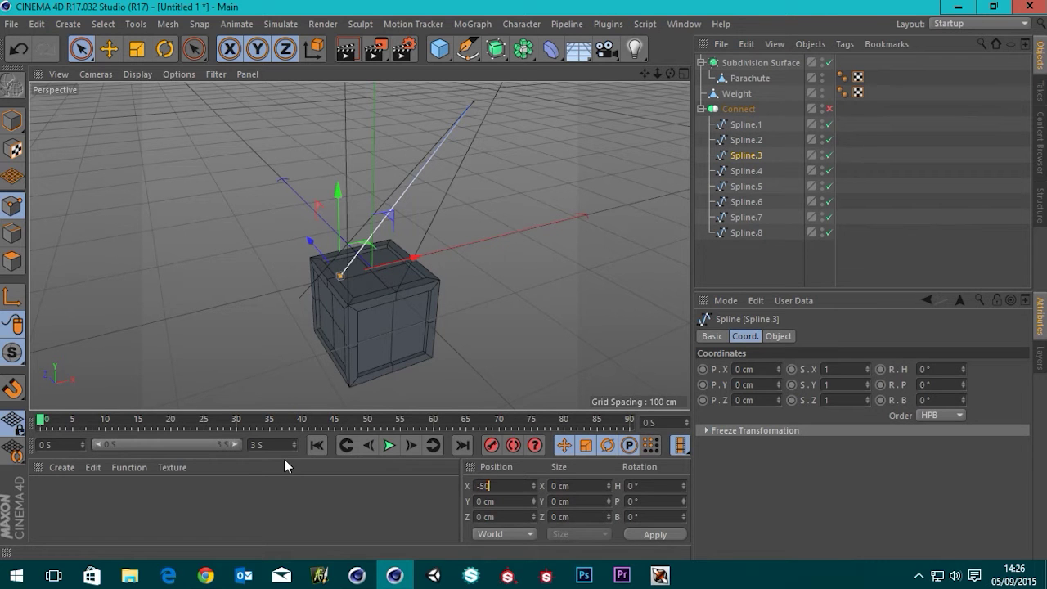
key("Return")
Set the X, Y and Z position of Spline.3's opposite end point to 0 cm.
right_click_drag(300, 296, 335, 295, "alt")
left_click_drag(335, 295, 525, 284, "alt")
left_click_drag(462, 245, 230, 290, "alt")
left_click(198, 227)
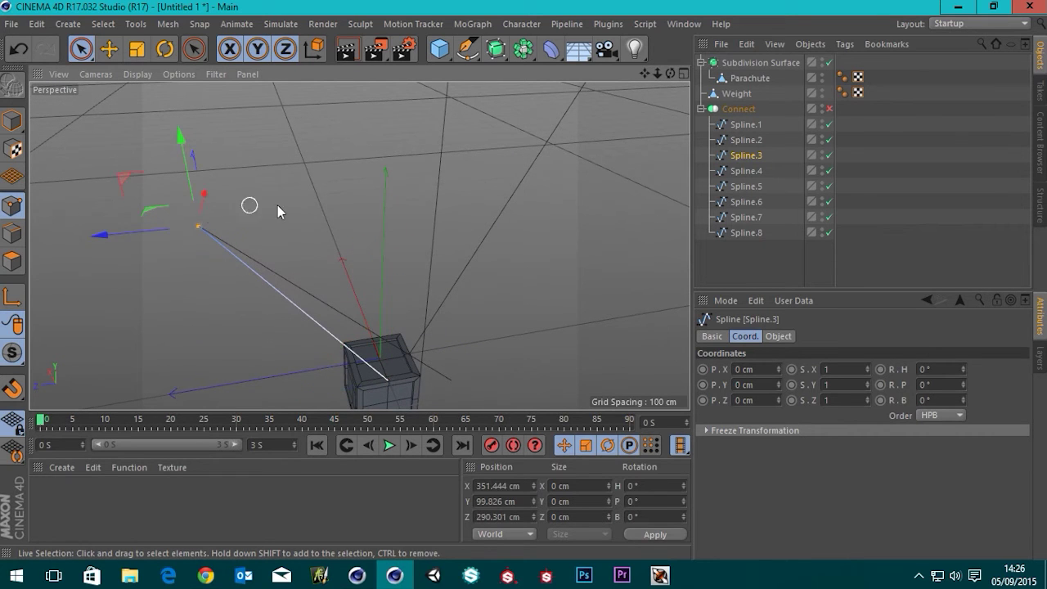
left_click(520, 488)
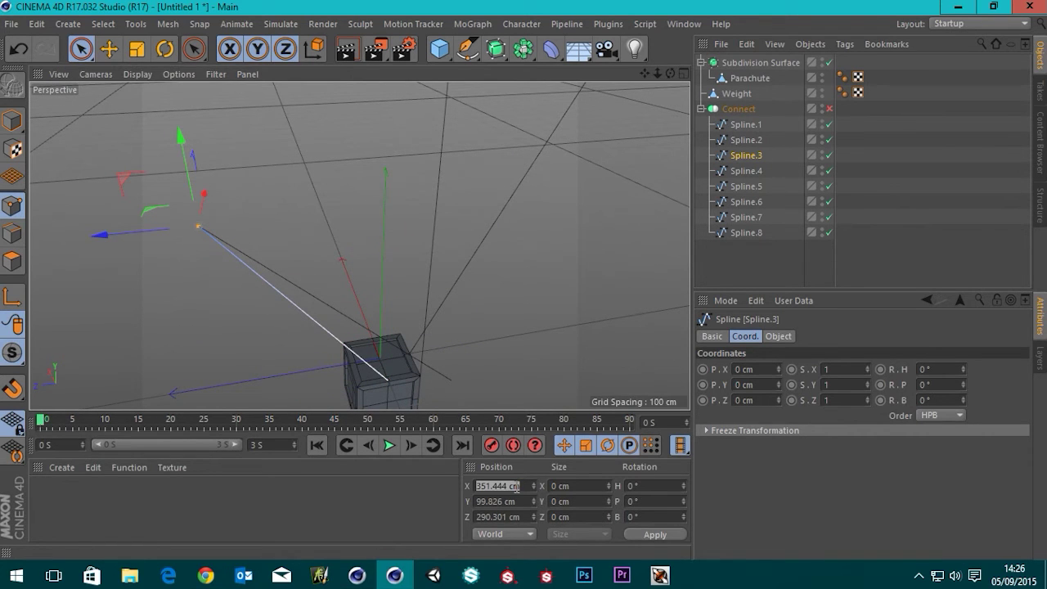
key("Tab")
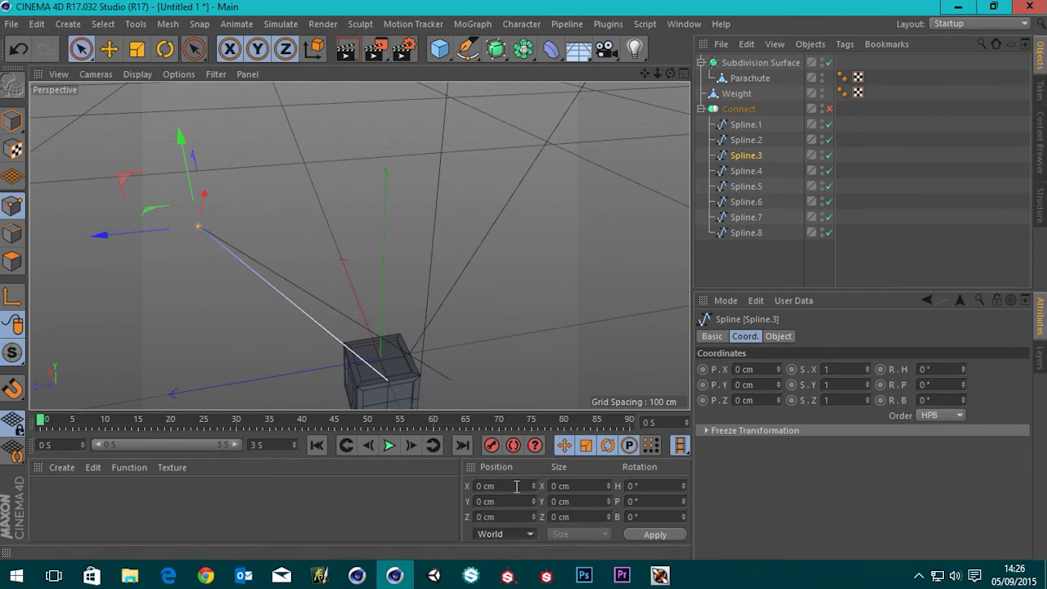
key("Return")
Shift Spline.3's second end point along X and set its X position to -50 cm.
left_click_drag(343, 369, 366, 324, "alt")
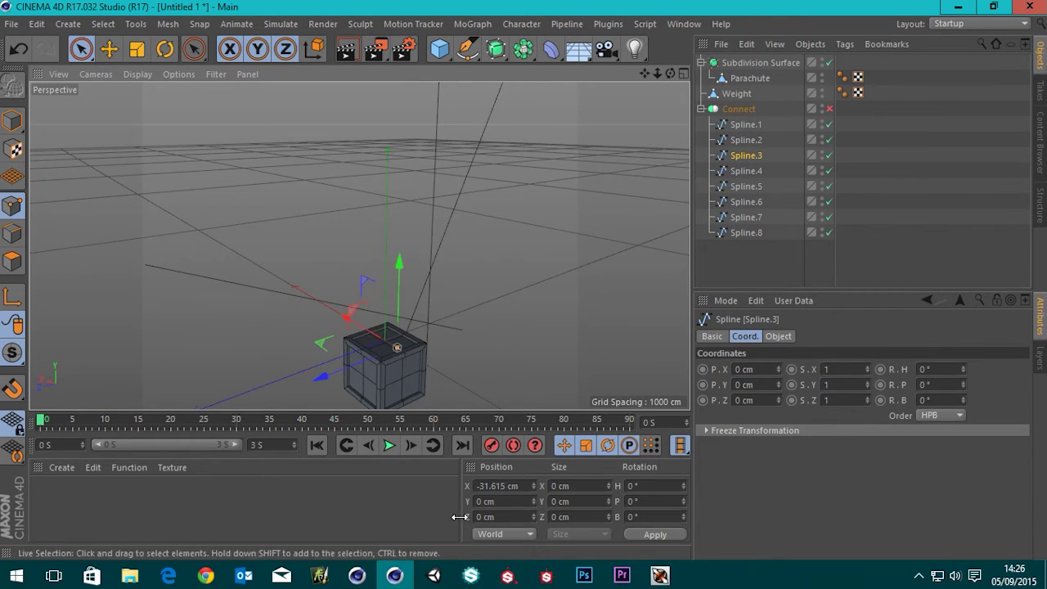
left_click(523, 485)
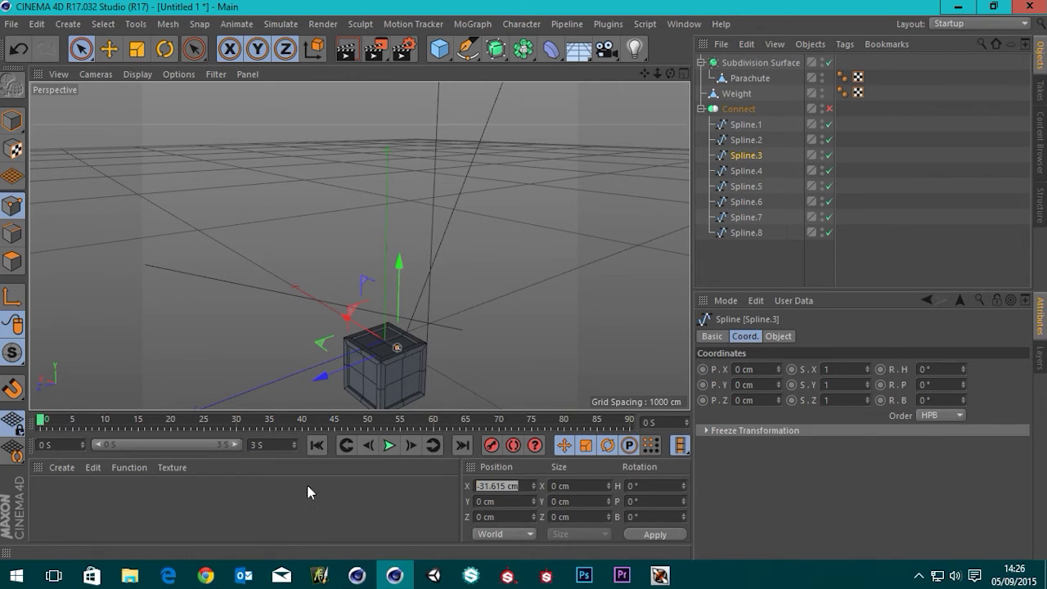
type("-50")
key("Return")
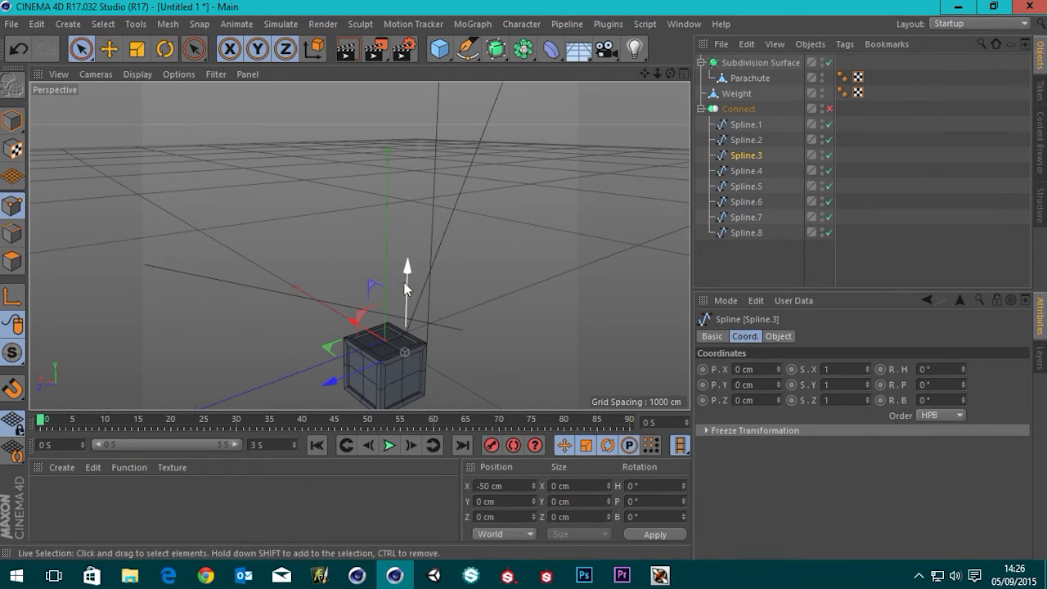
Raise Spline.3's second end point along Y to about 508 cm and move it outward along X to about -309 cm.
left_click_drag(406, 276, 413, 108)
left_click_drag(536, 287, 428, 138, "alt")
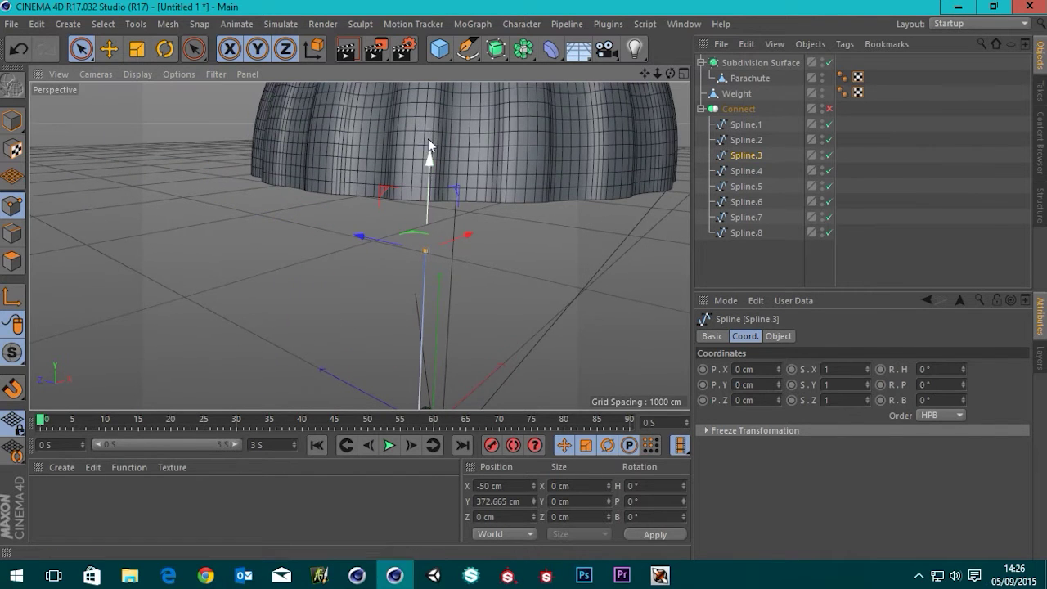
left_click_drag(424, 179, 430, 98)
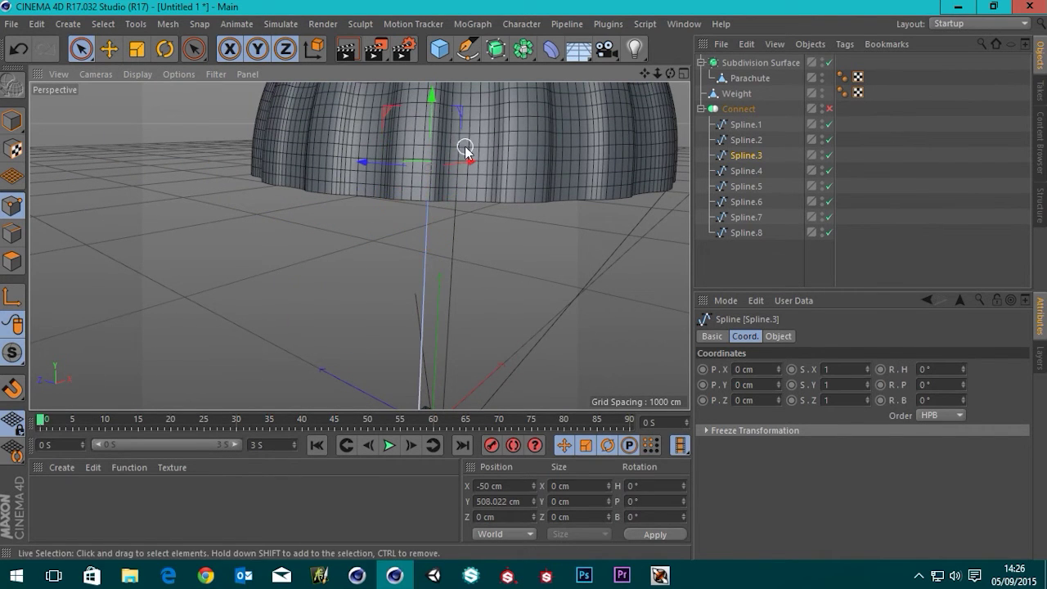
left_click_drag(466, 160, 357, 209)
key("s")
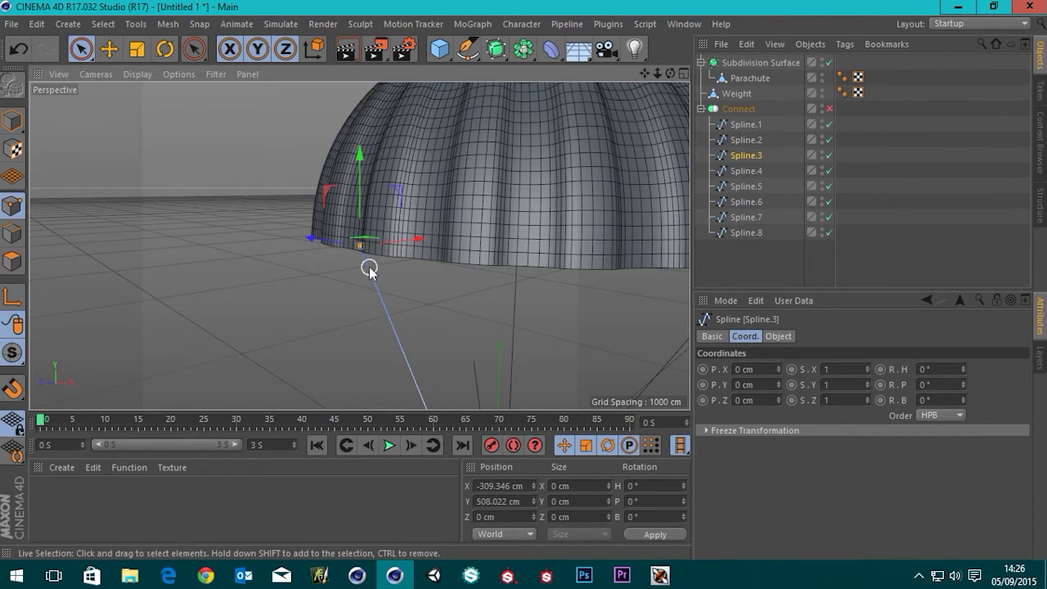
Fine-tune the second end point onto the parachute's rim, at about -306 cm in X and 501 cm in Y.
key("h")
scroll(226, 195, "up", 10)
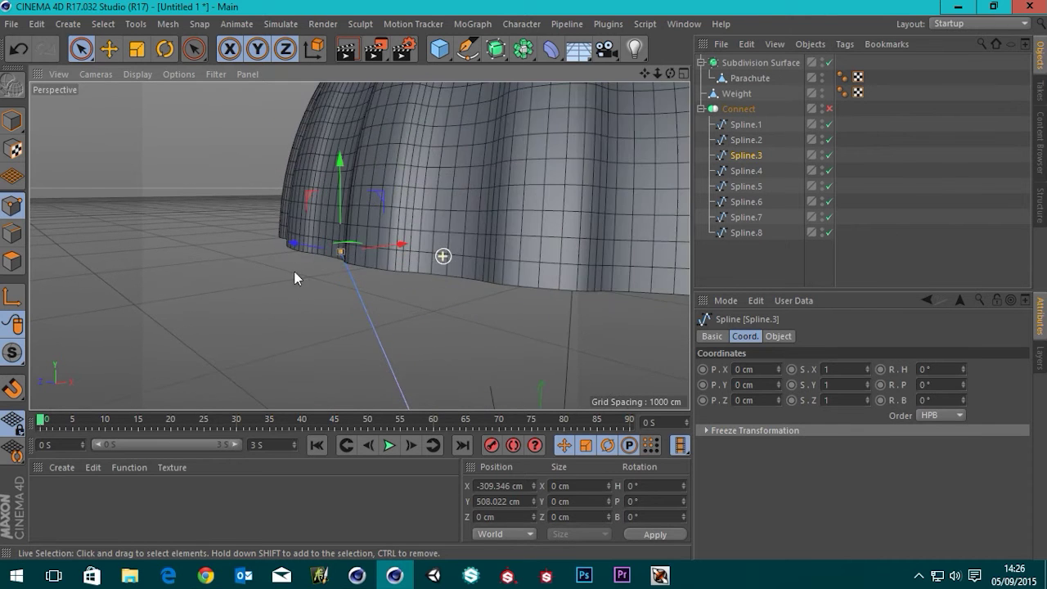
left_click_drag(347, 274, 624, 275, "alt")
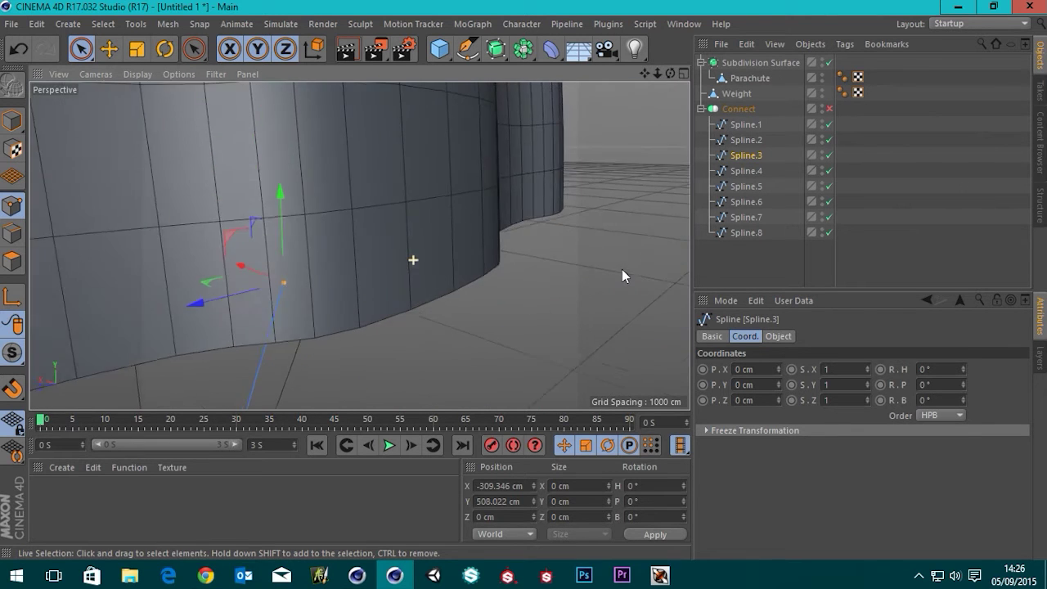
left_click_drag(310, 292, 406, 207, "alt")
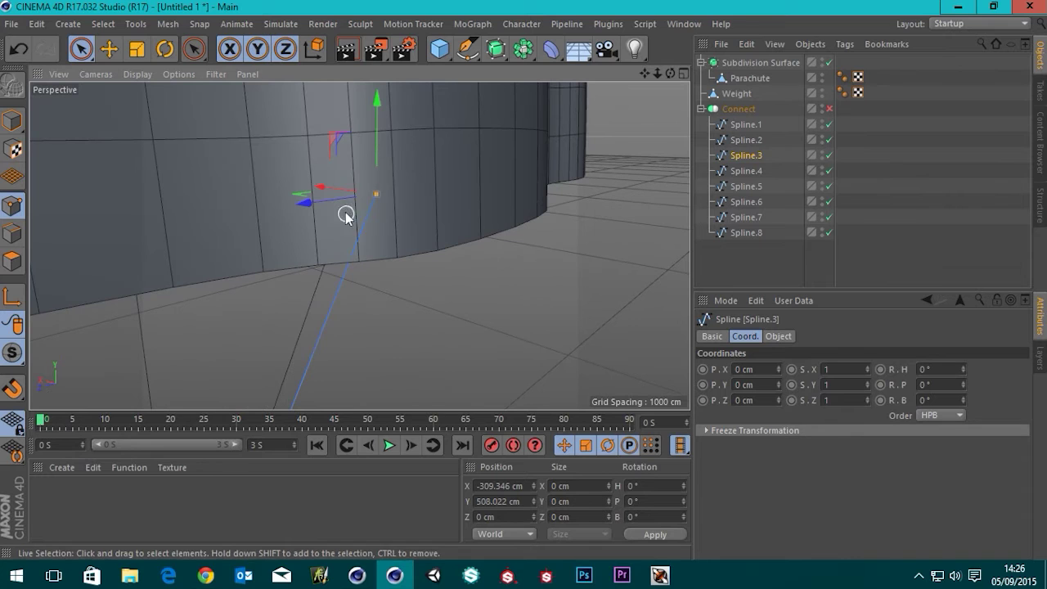
left_click_drag(375, 122, 360, 186)
left_click_drag(329, 243, 305, 253)
scroll(367, 266, "up", 1)
scroll(328, 235, "up", 2)
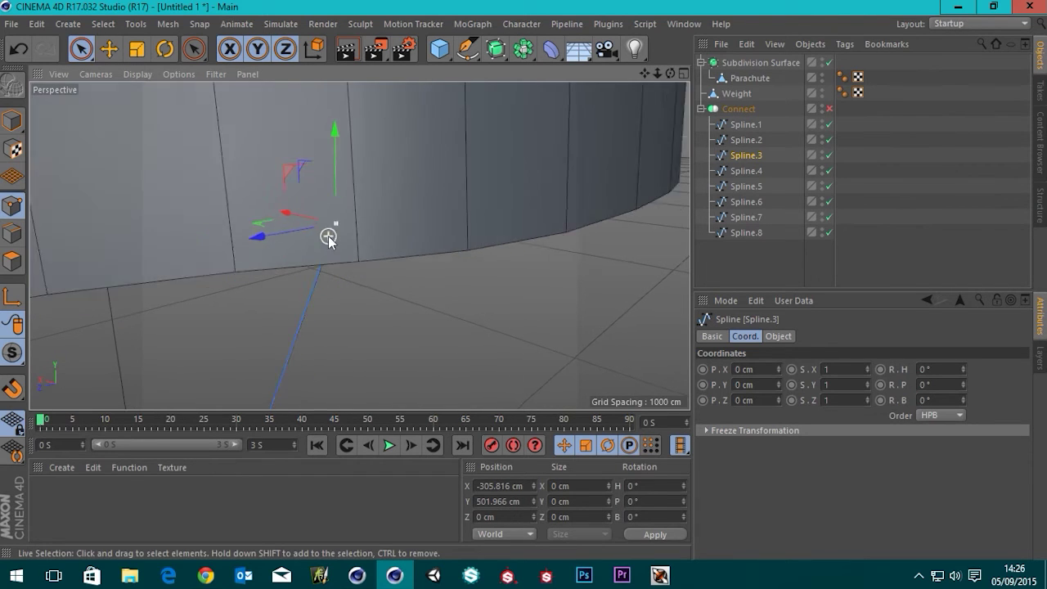
left_click_drag(337, 135, 332, 197)
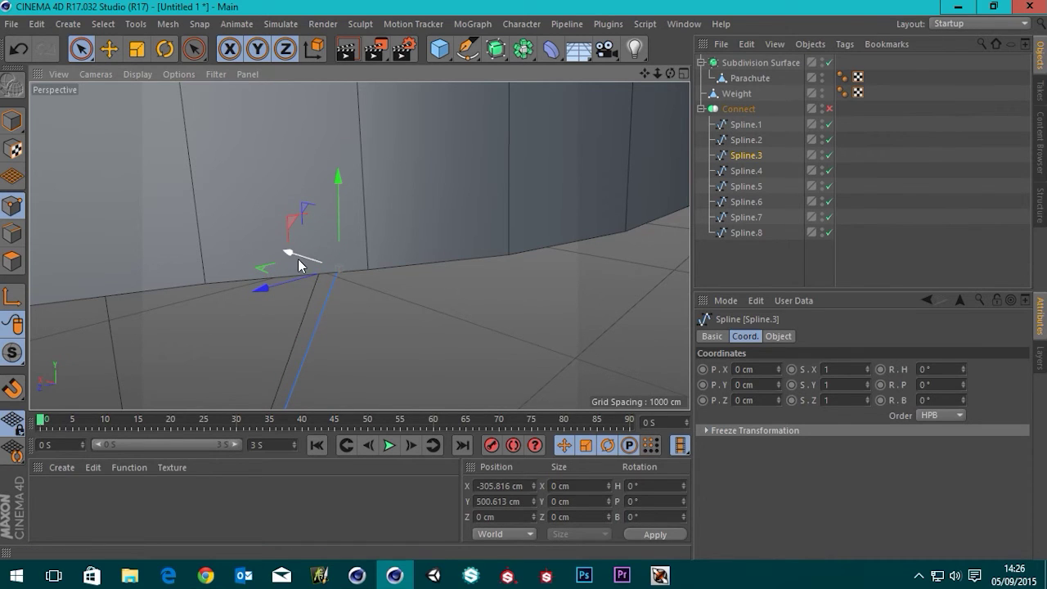
left_click_drag(299, 256, 308, 255)
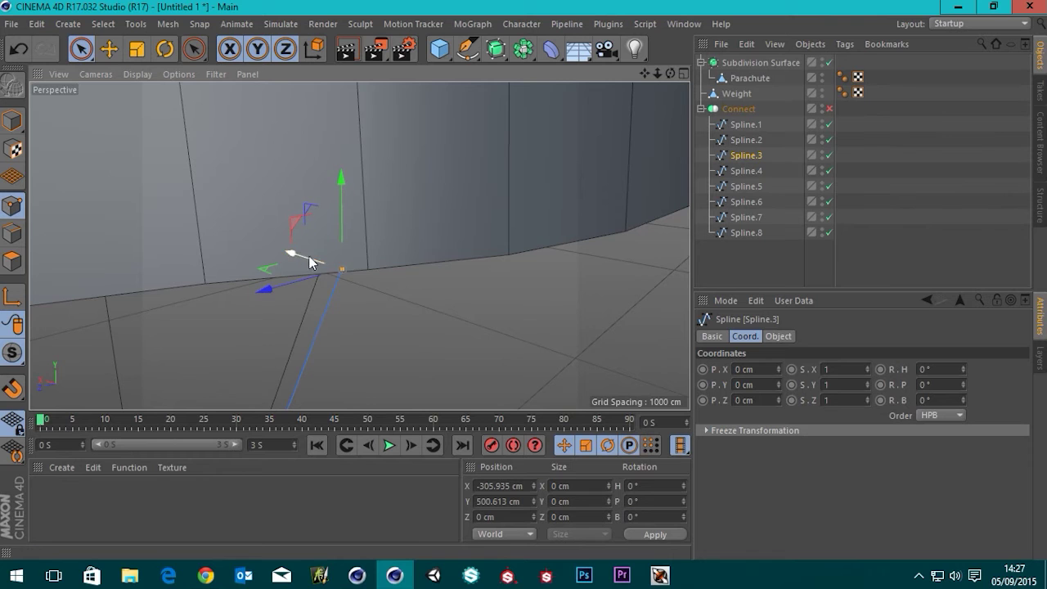
Check the Spline.3 cord between the weight box and the parachute's rim.
scroll(460, 208, "down", 2)
scroll(461, 208, "down", 3)
left_click_drag(537, 276, 327, 309, "alt")
middle_click_drag(327, 309, 271, 172, "alt")
scroll(271, 173, "down", 3)
left_click_drag(362, 302, 334, 260, "alt")
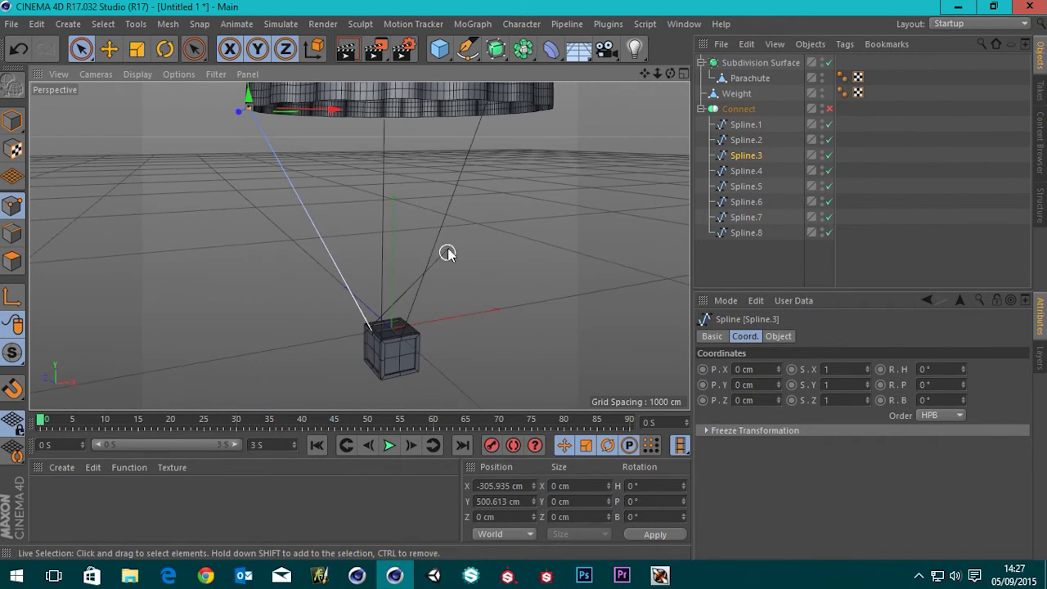
left_click_drag(465, 247, 616, 281, "alt")
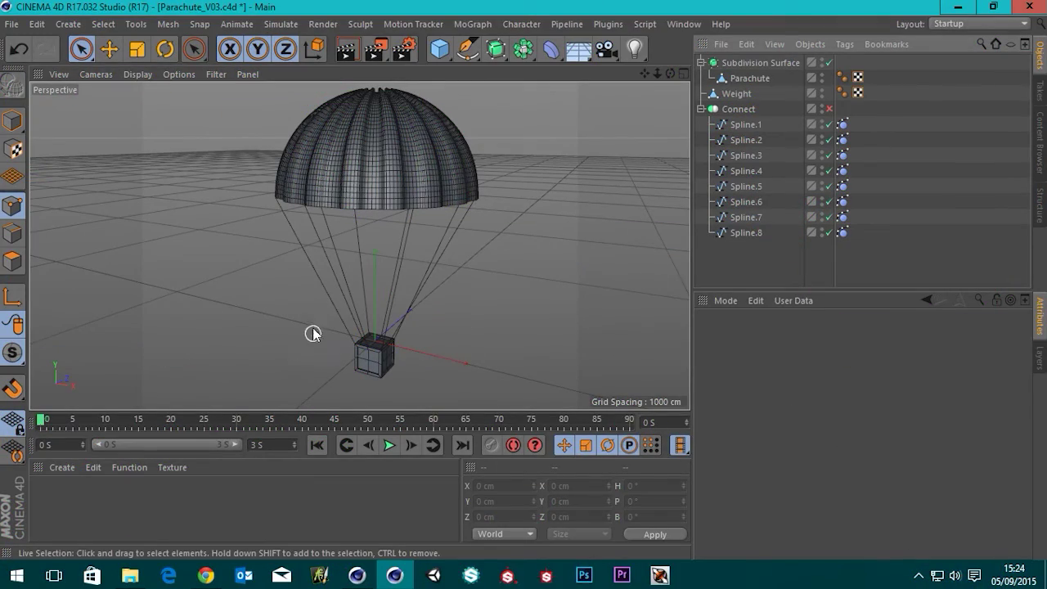
Test-render the parachute, cords and weight box in the Picture Viewer and in the active view.
left_click_drag(313, 333, 350, 354, "alt")
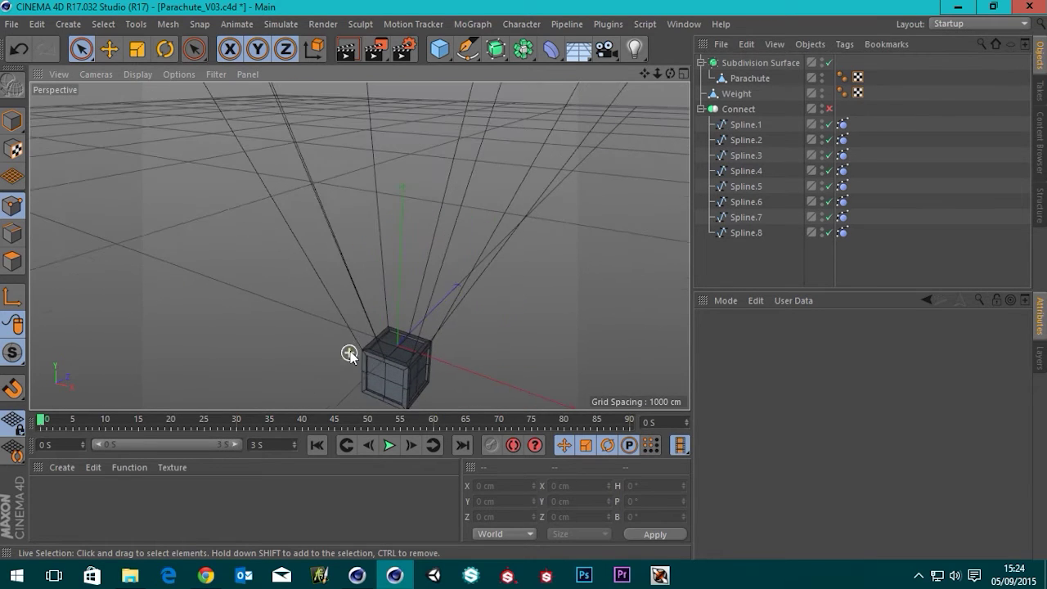
left_click_drag(401, 322, 381, 241, "alt")
scroll(373, 249, "up", 2)
left_click(376, 54)
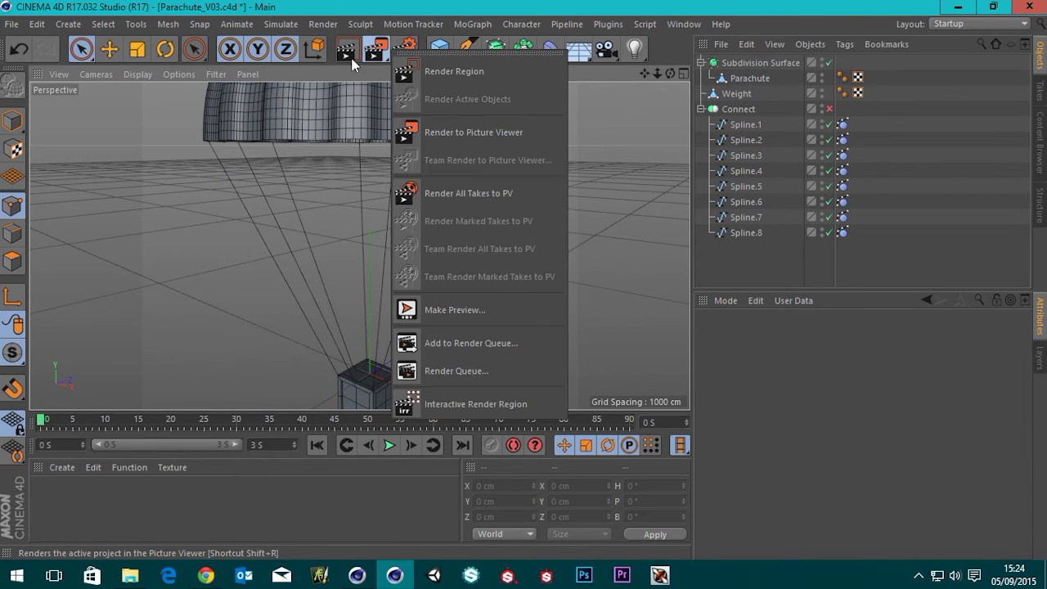
left_click(375, 51)
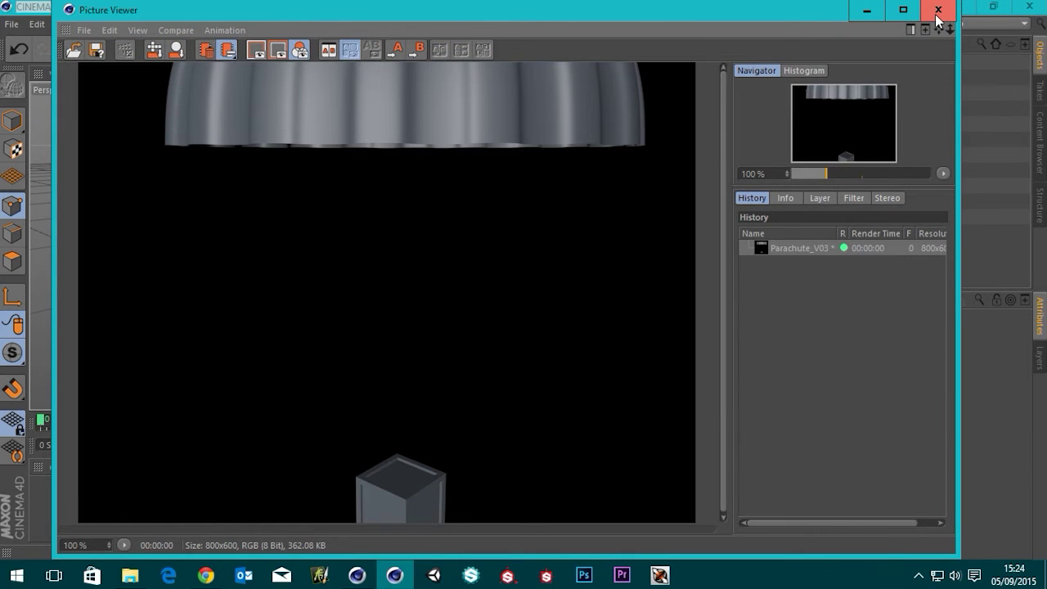
left_click(937, 11)
left_click(346, 50)
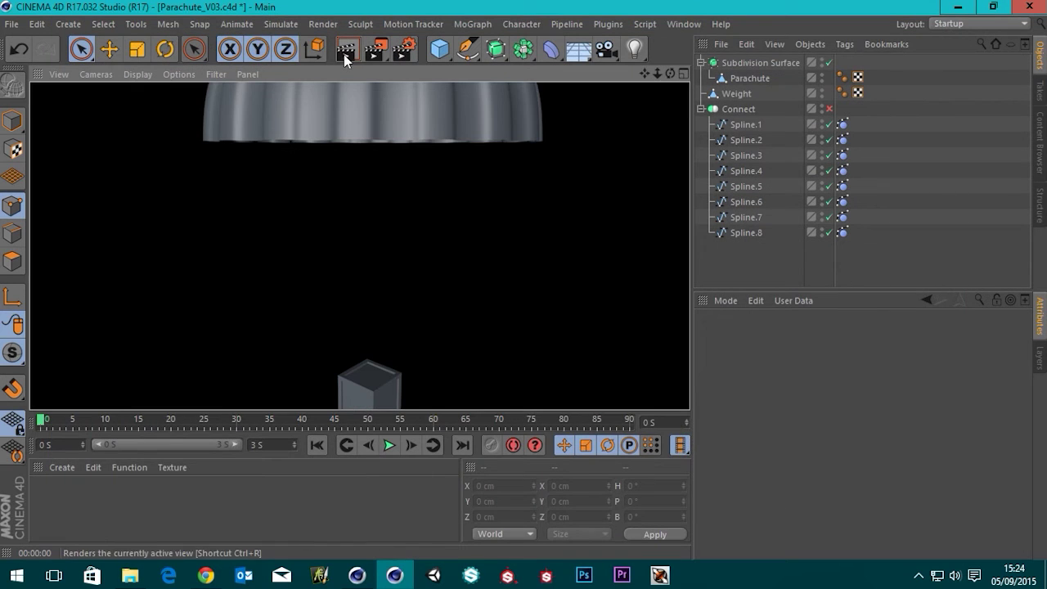
left_click(741, 261)
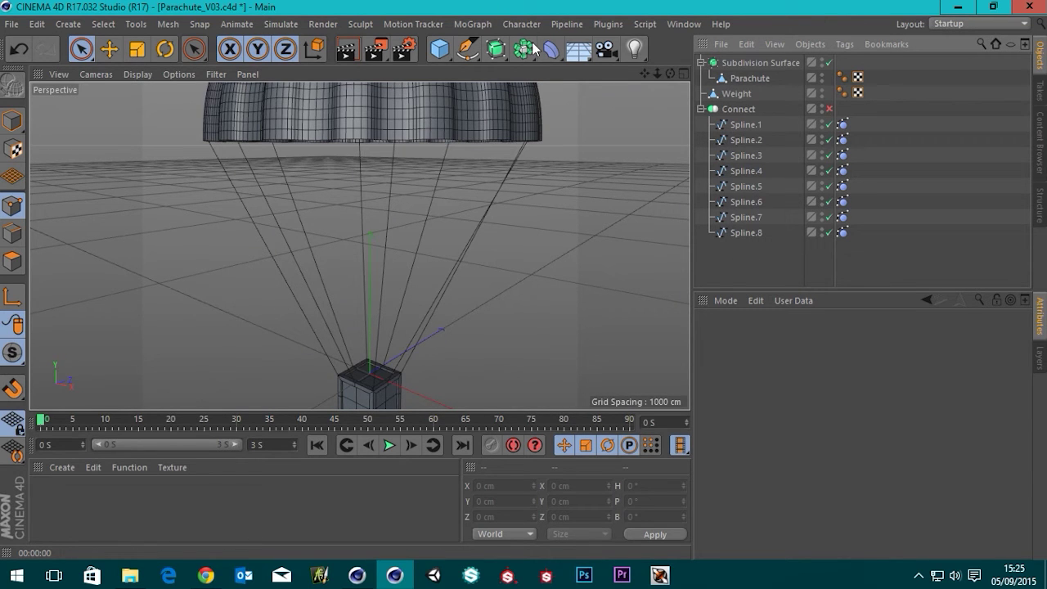
Add a Sweep object and nest the Connect object with its eight splines inside it.
left_click(496, 49)
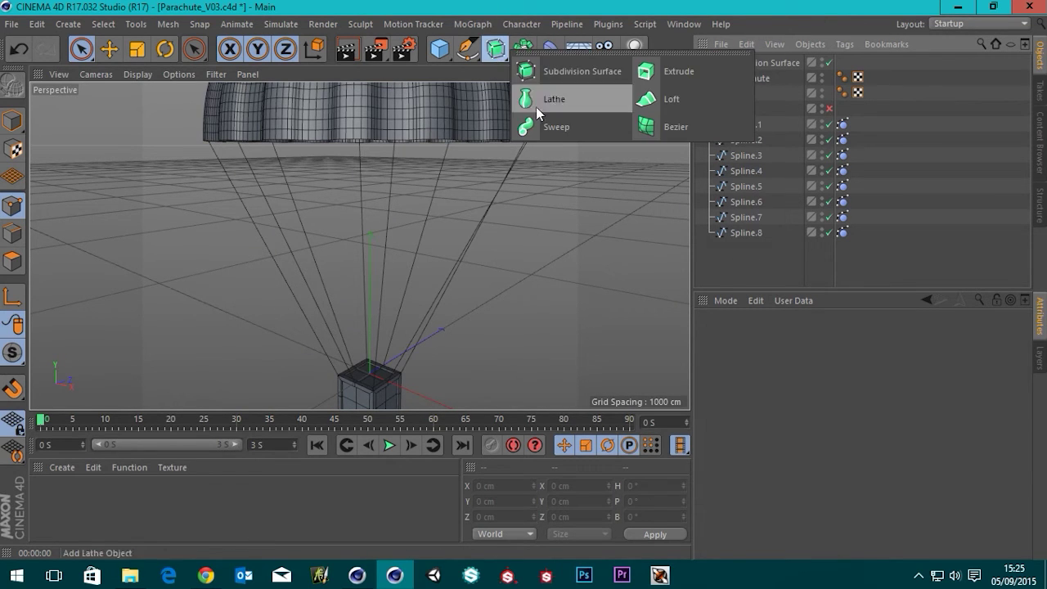
left_click(547, 130)
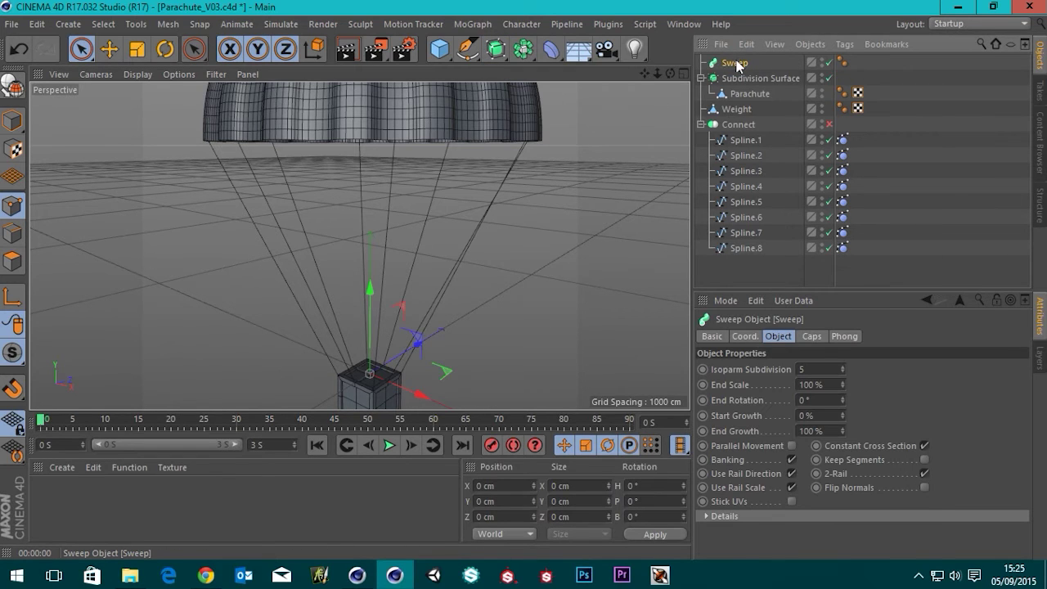
left_click_drag(736, 61, 738, 116)
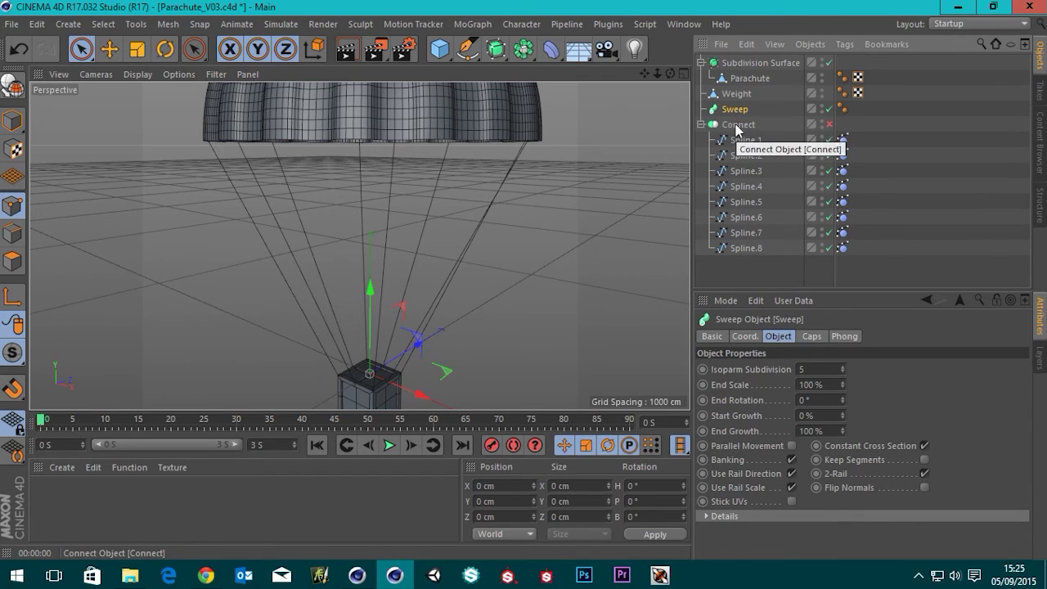
left_click_drag(735, 124, 739, 114)
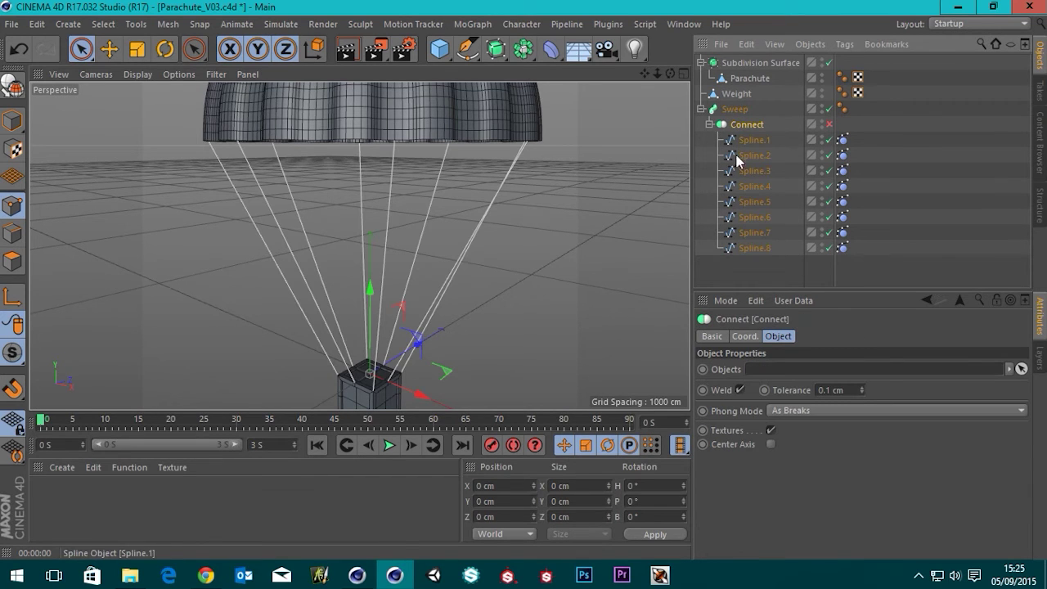
left_click(740, 266)
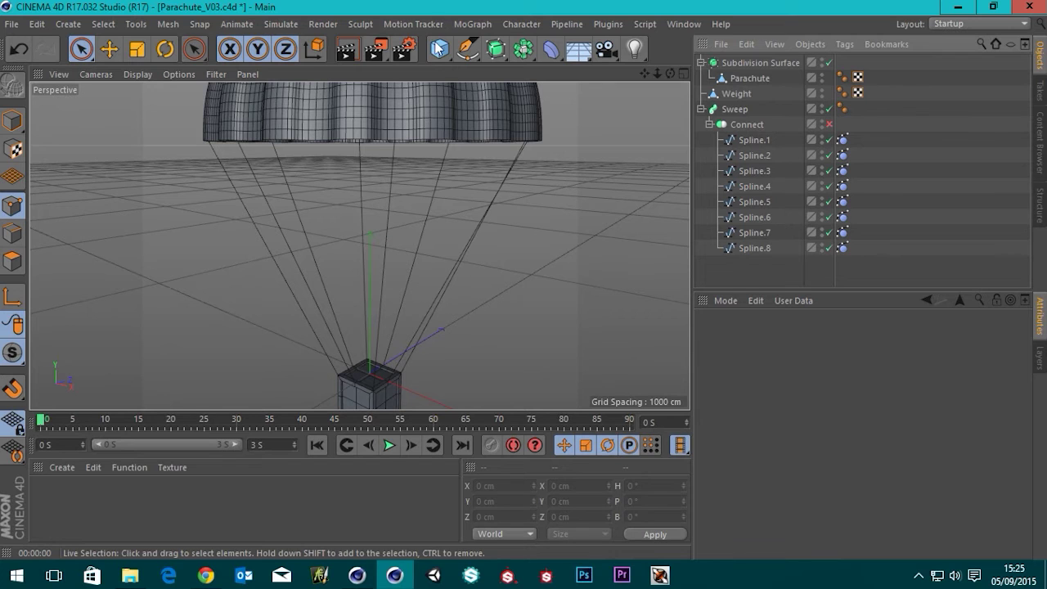
left_click(472, 52)
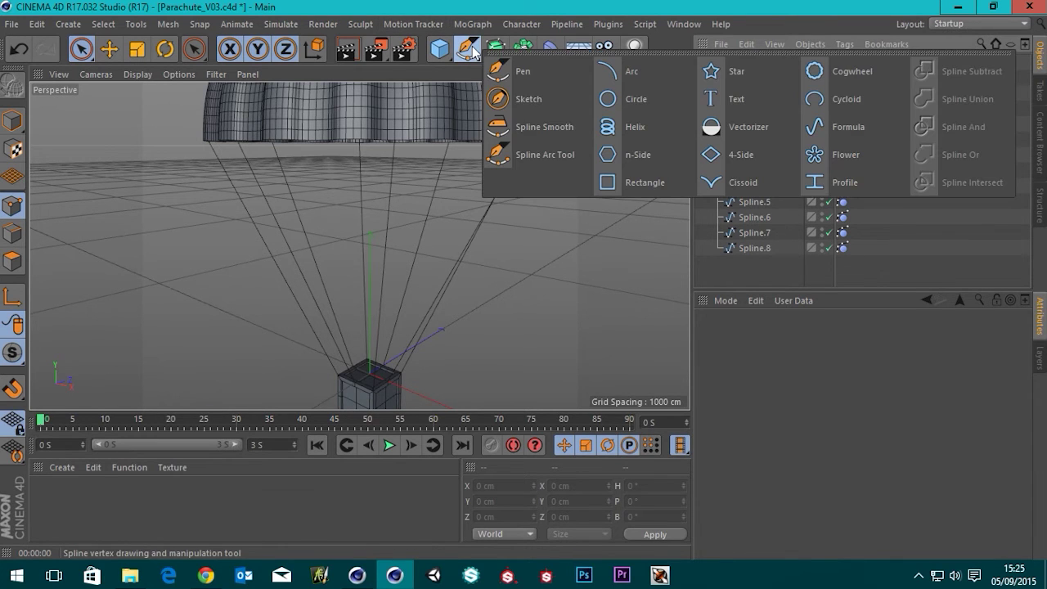
left_click(625, 99)
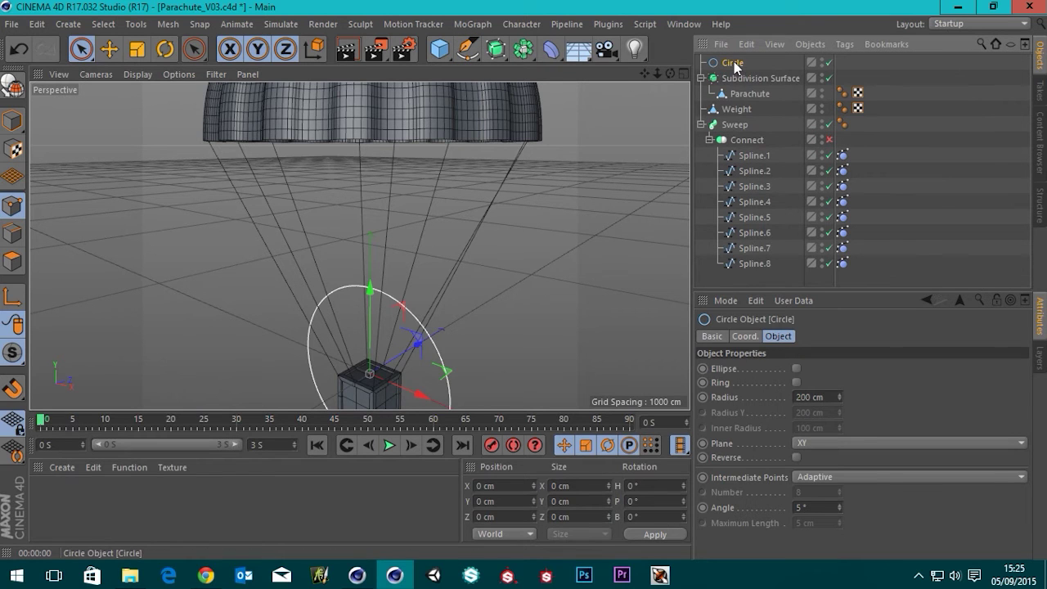
left_click_drag(730, 64, 741, 124)
scroll(541, 234, "down", 2)
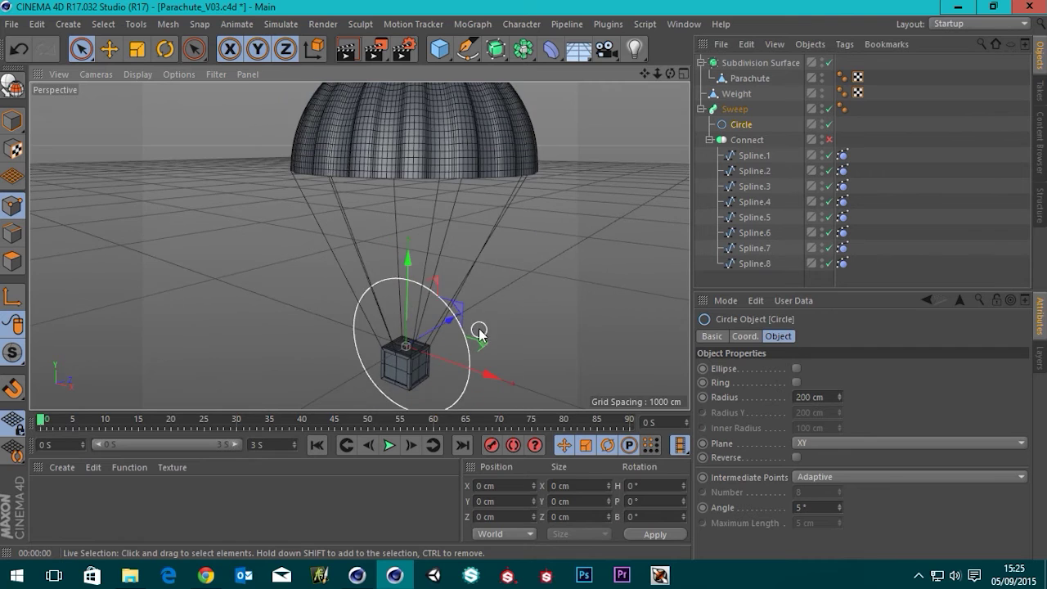
middle_click_drag(487, 298, 482, 257, "alt")
right_click_drag(523, 181, 549, 178, "alt")
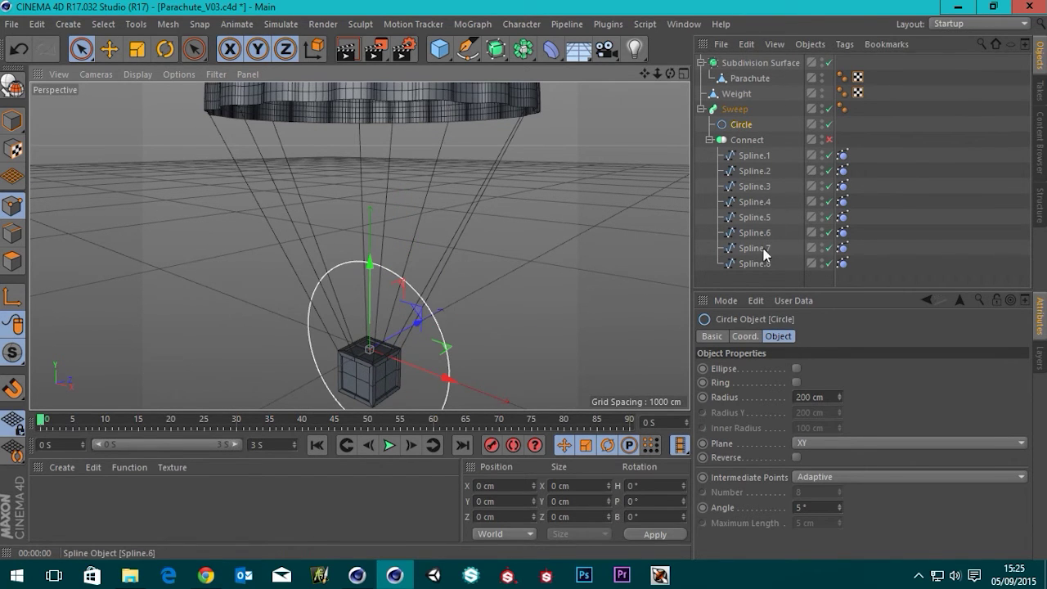
left_click(753, 280)
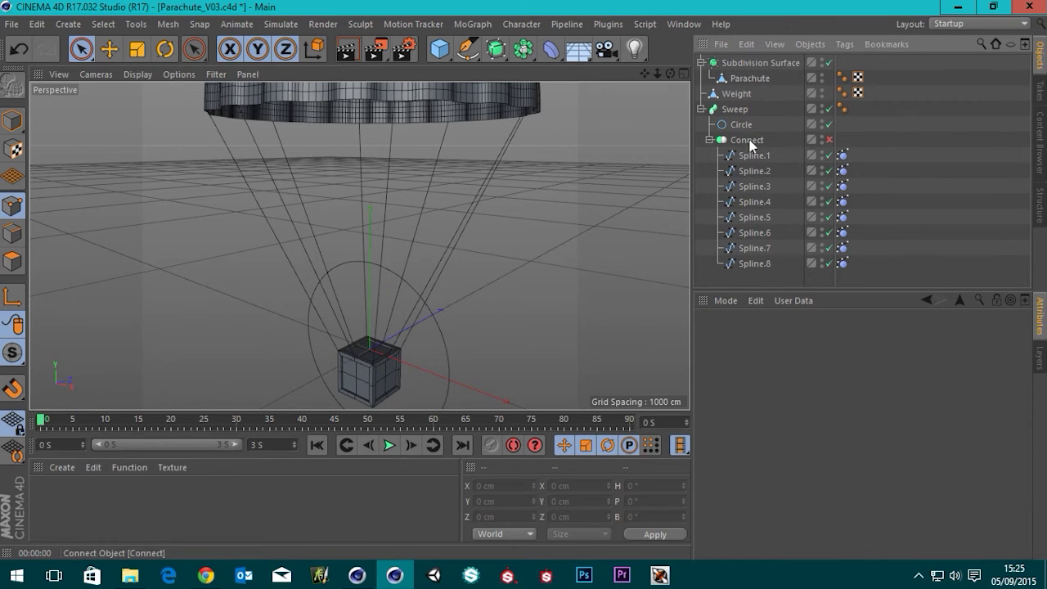
left_click(829, 140)
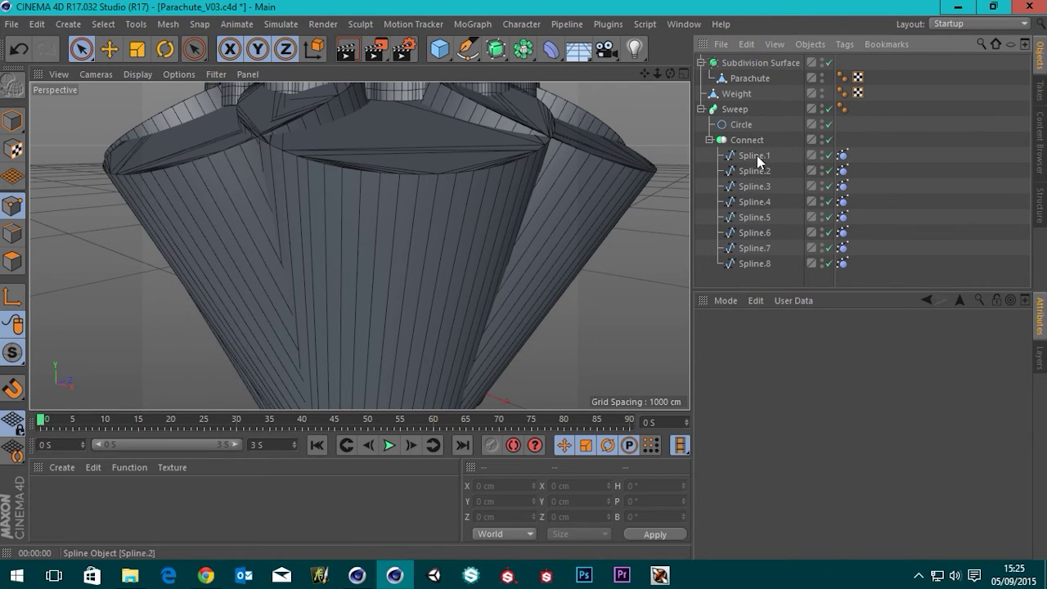
left_click(741, 126)
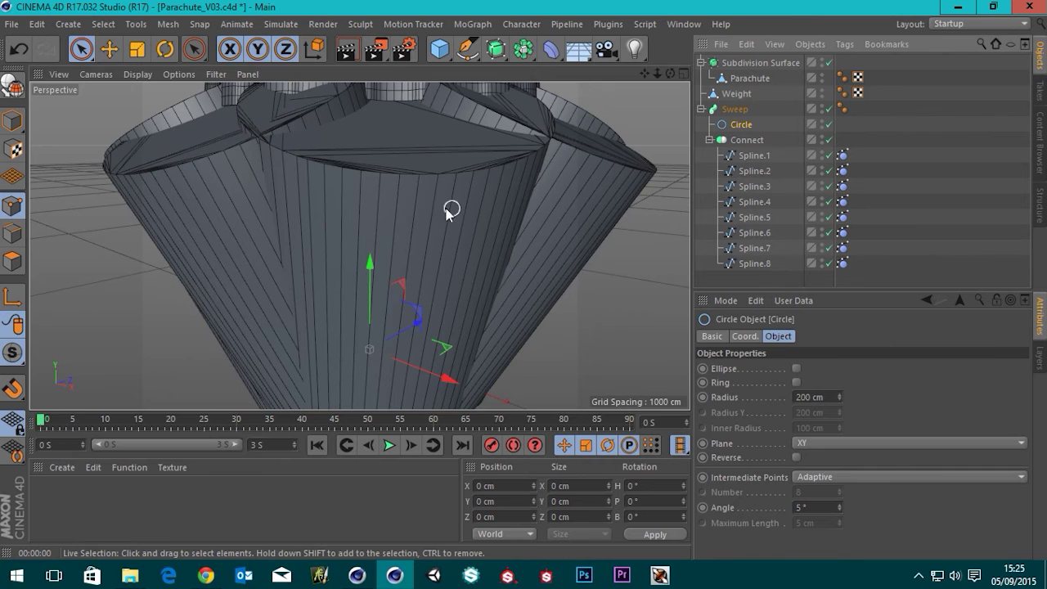
scroll(446, 213, "down", 3)
scroll(455, 219, "up", 2)
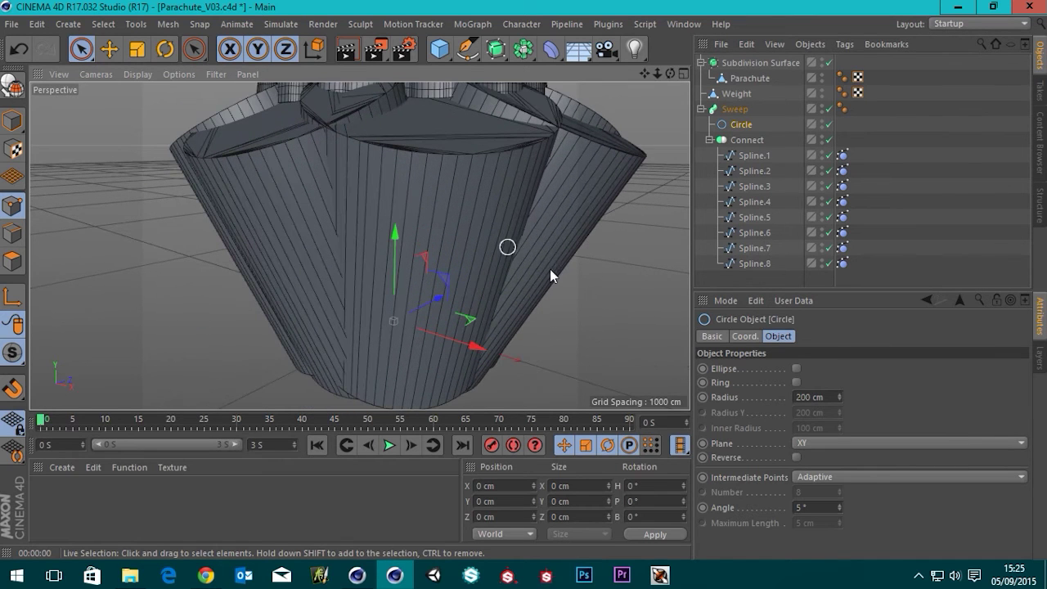
left_click(833, 396)
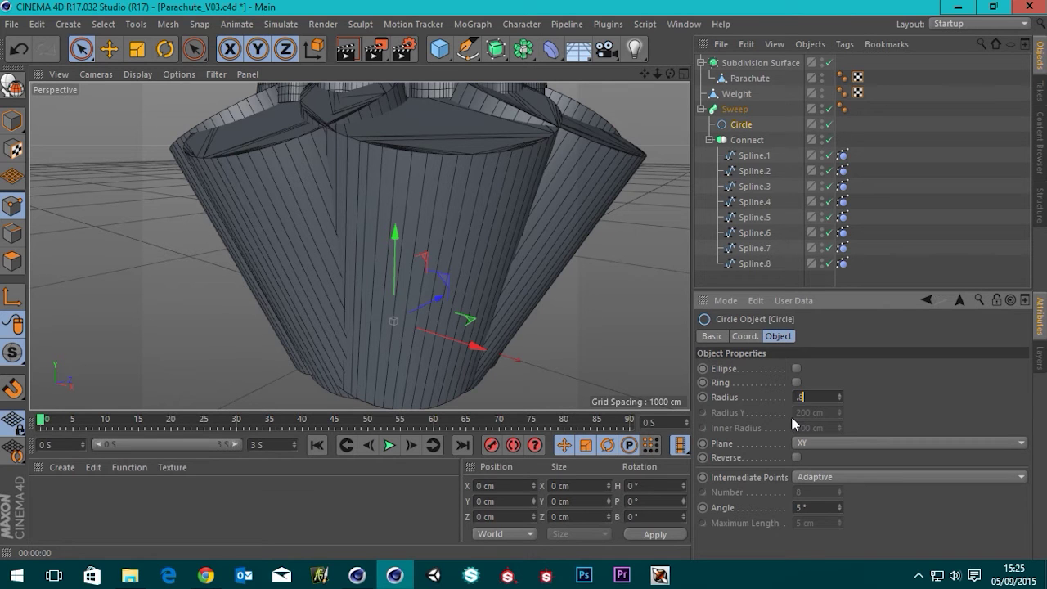
type(".8")
key("Return")
scroll(335, 124, "up", 4)
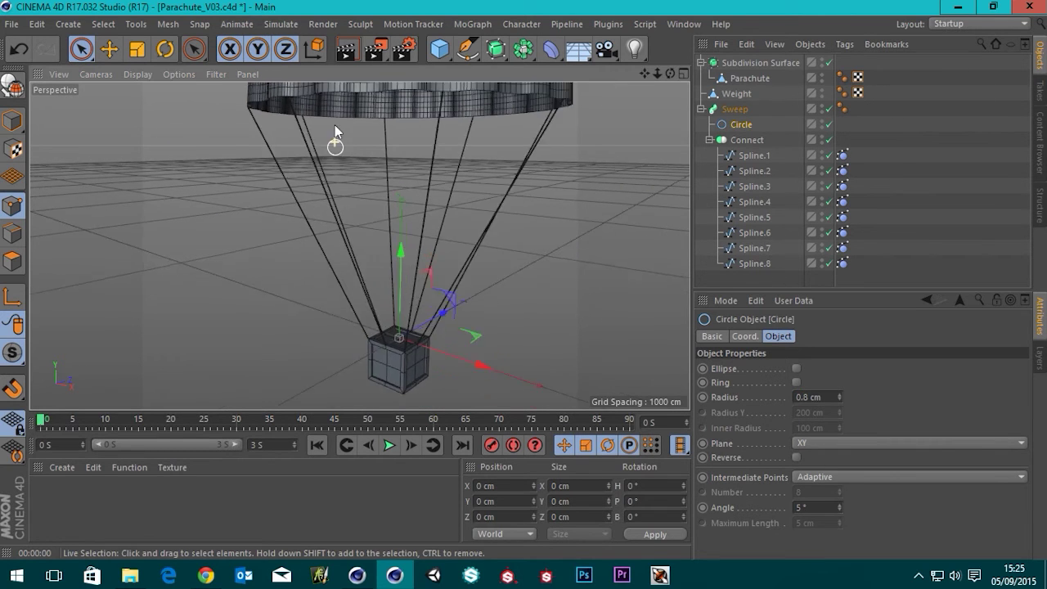
Examine the swept cord's thickness and mesh density up close where it meets the parachute's rim.
scroll(421, 178, "up", 6)
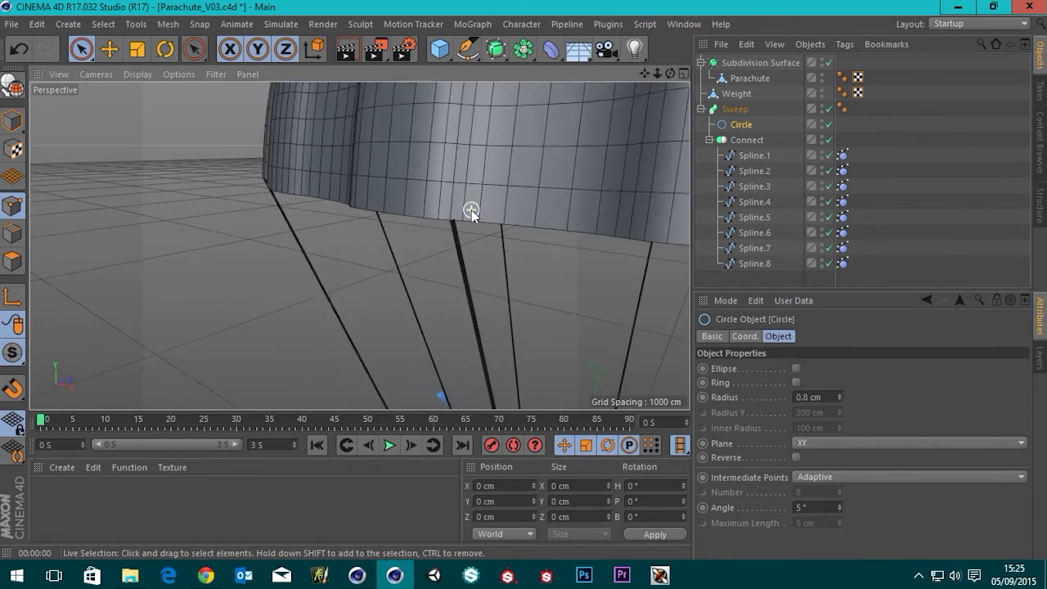
left_click_drag(475, 214, 467, 157, "alt")
scroll(430, 257, "up", 3)
scroll(439, 236, "down", 4)
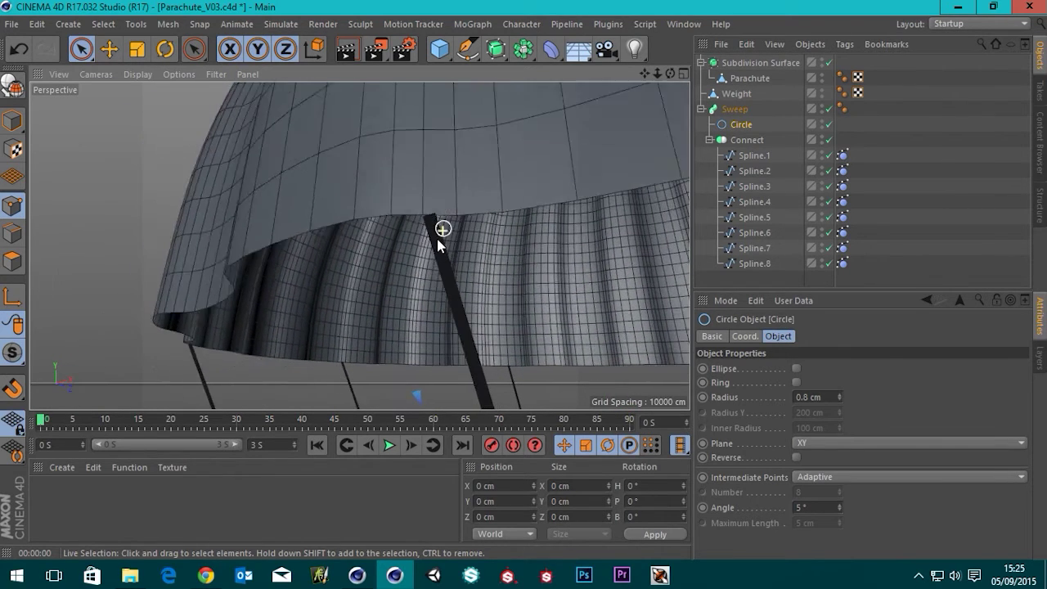
scroll(436, 253, "up", 8)
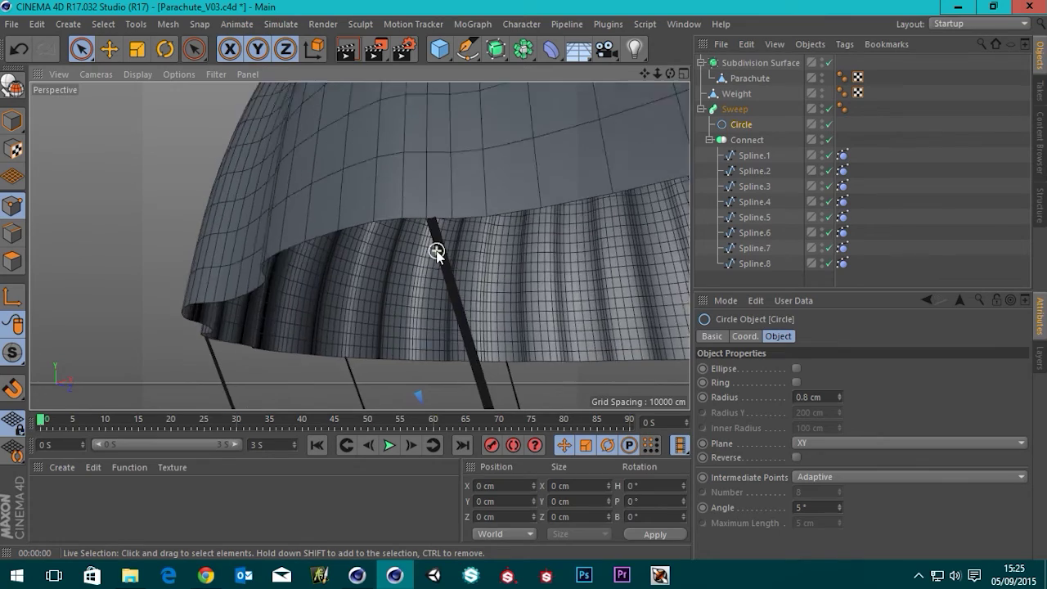
scroll(436, 212, "down", 5)
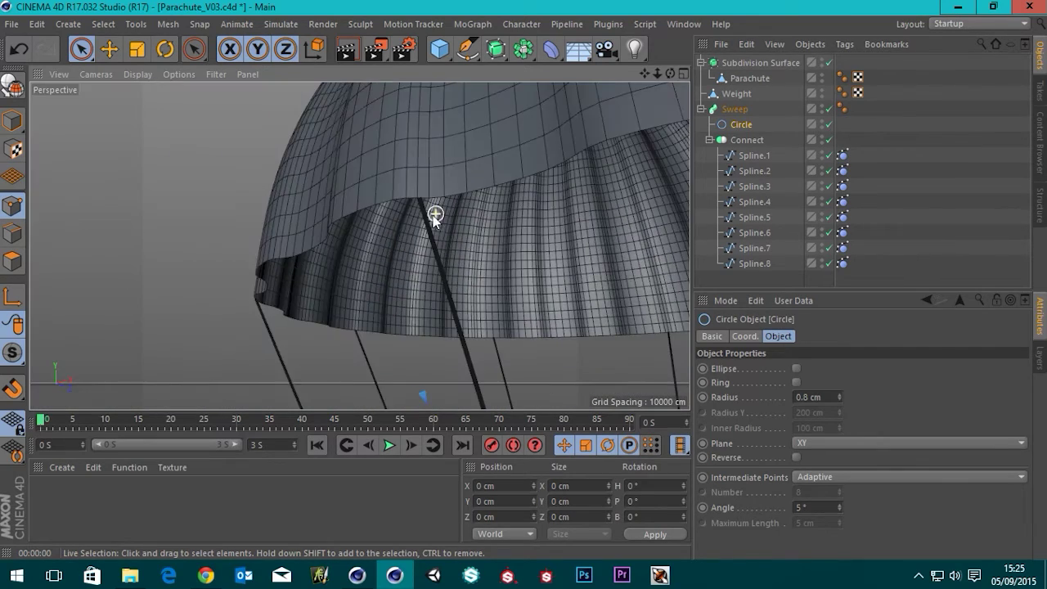
scroll(413, 215, "up", 3)
scroll(438, 192, "down", 4)
scroll(446, 180, "up", 10)
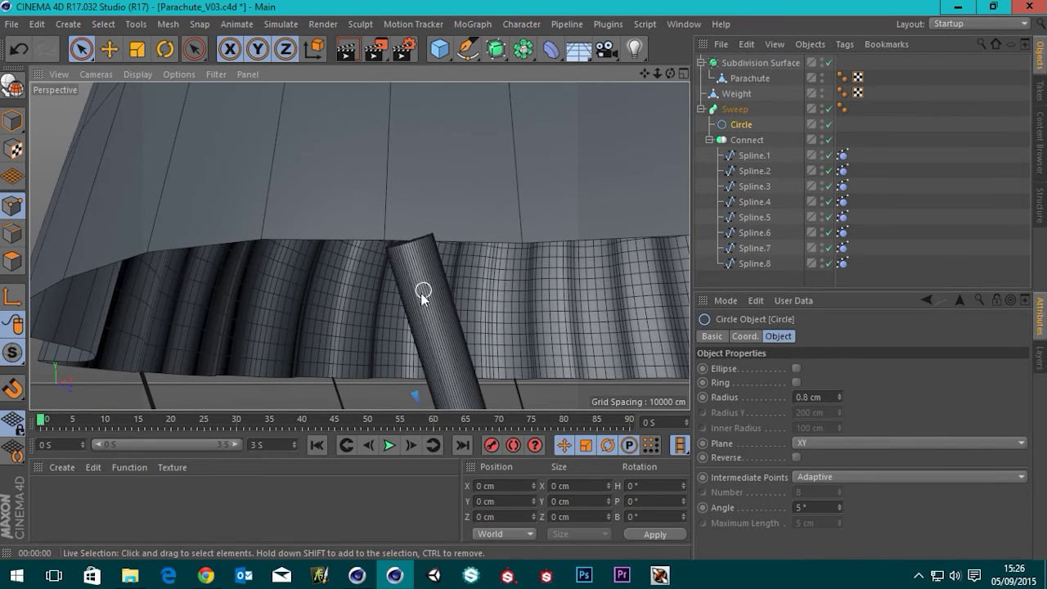
left_click_drag(423, 296, 418, 164, "alt")
left_click_drag(442, 209, 445, 260, "alt")
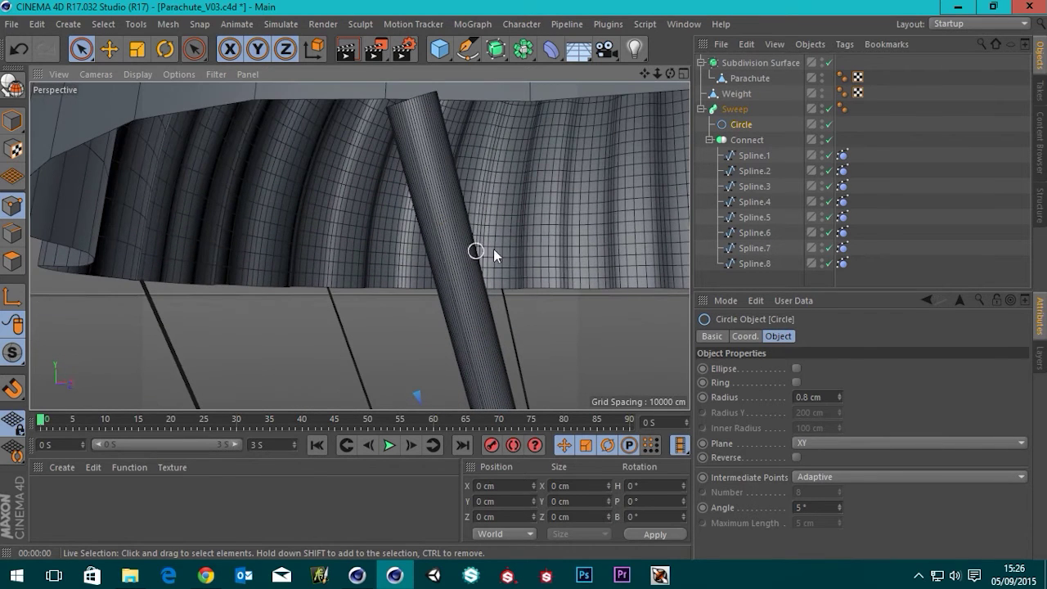
Switch the profile circle's intermediate points to Uniform and reduce their number to 1.
left_click(814, 477)
left_click(816, 430)
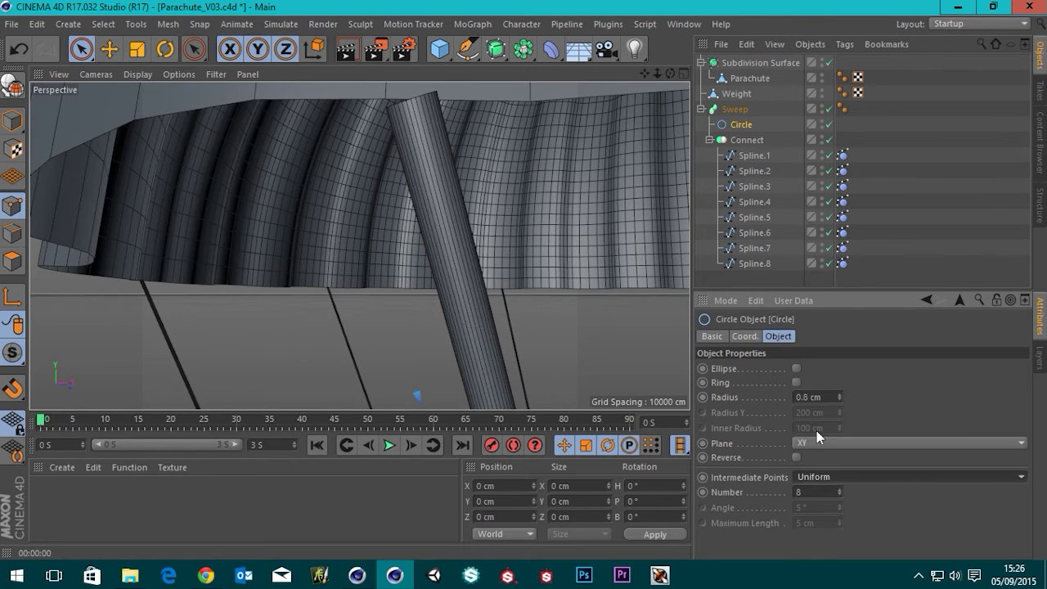
left_click(841, 494)
left_click(840, 494)
left_click(841, 495)
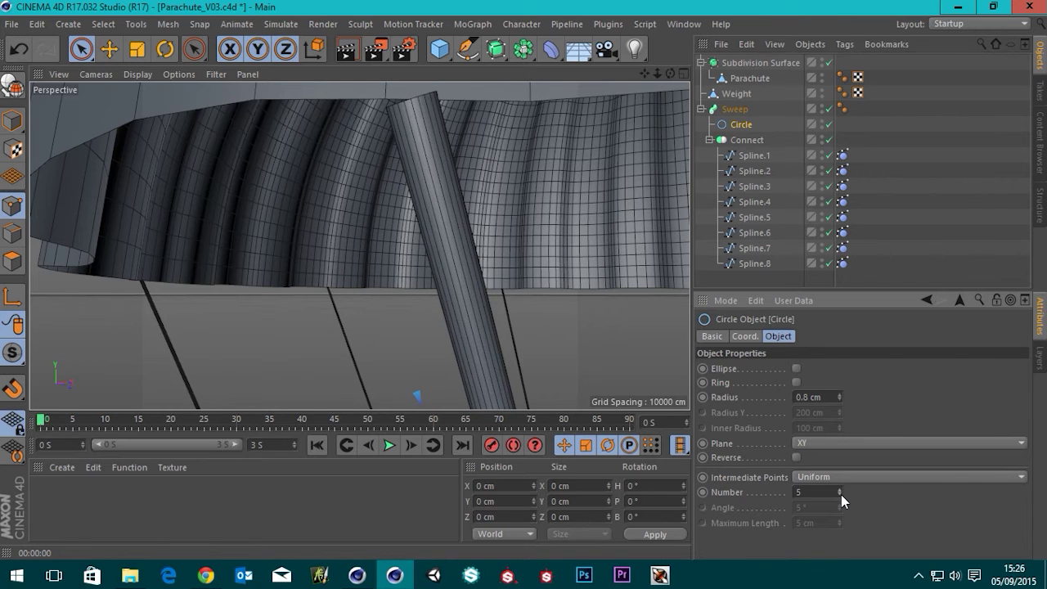
left_click(840, 495)
left_click(840, 494)
left_click(841, 494)
left_click(840, 494)
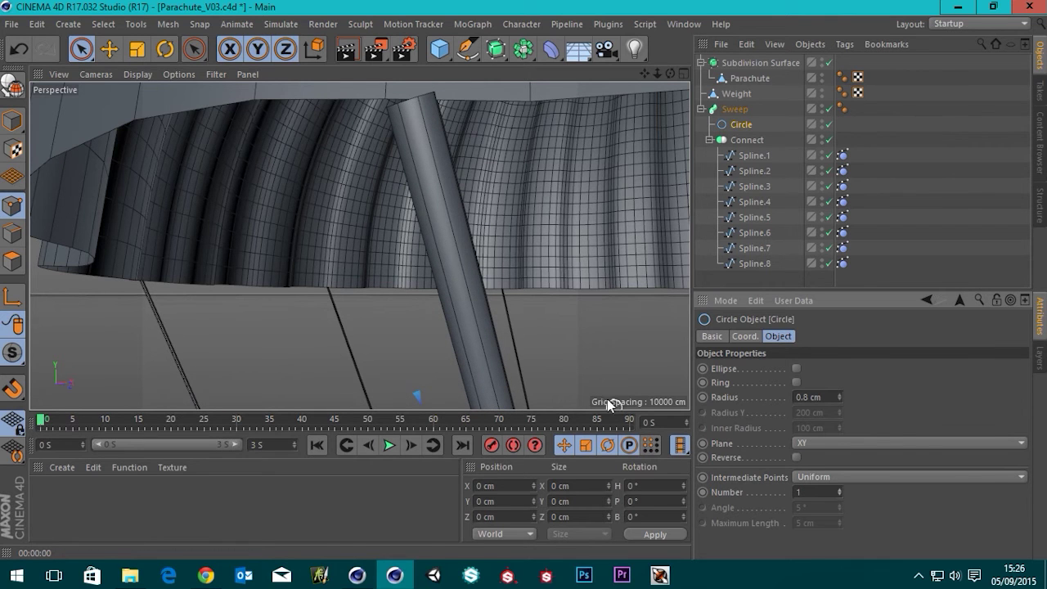
Inspect the simplified cords along their length and at the parachute's rim from several angles.
mouse_move(431, 210)
left_mouse_down("alt")
mouse_move(458, 297)
mouse_move(654, 246)
mouse_move(455, 269)
mouse_move(381, 260)
left_mouse_up("alt")
scroll(395, 252, "down", 5)
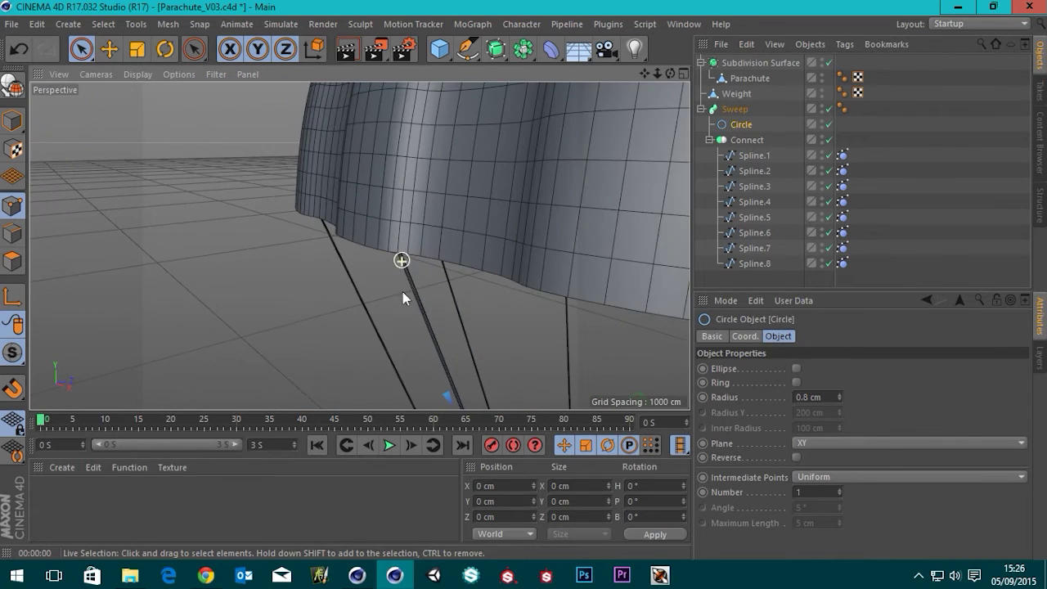
middle_click_drag(402, 292, 453, 179, "alt")
scroll(453, 179, "down", 4)
scroll(507, 248, "down", 2)
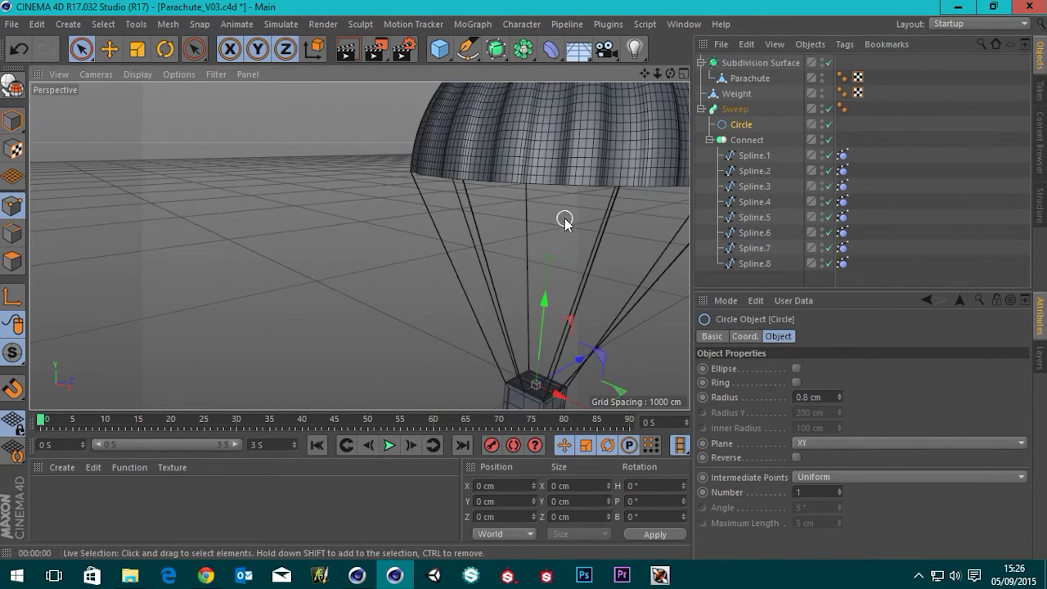
left_click_drag(564, 220, 487, 192, "alt")
scroll(441, 123, "up", 4)
left_click_drag(436, 314, 524, 107, "alt")
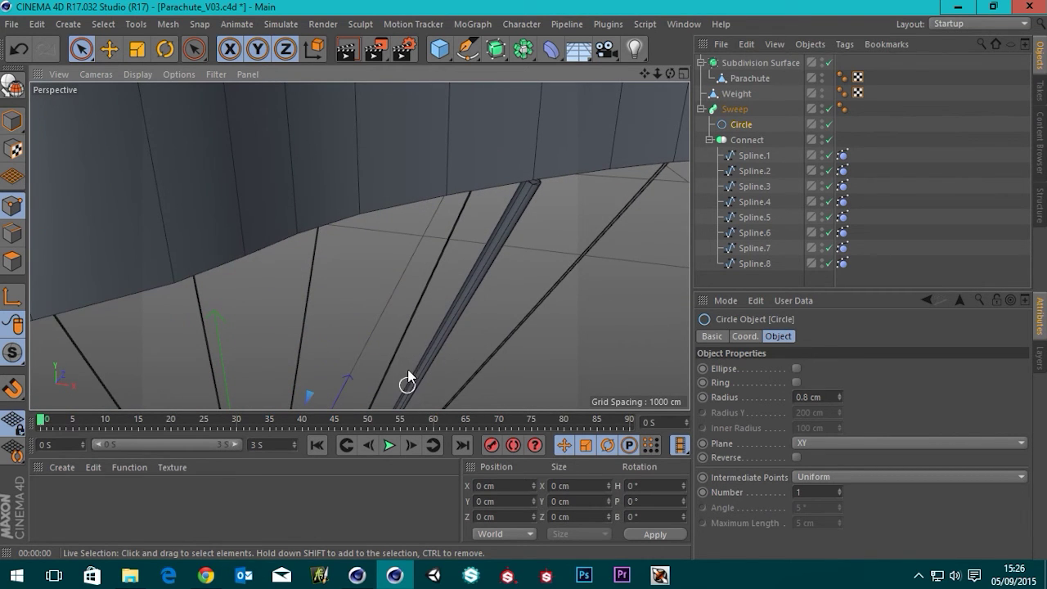
left_click_drag(459, 178, 474, 141, "alt")
scroll(474, 141, "up", 6)
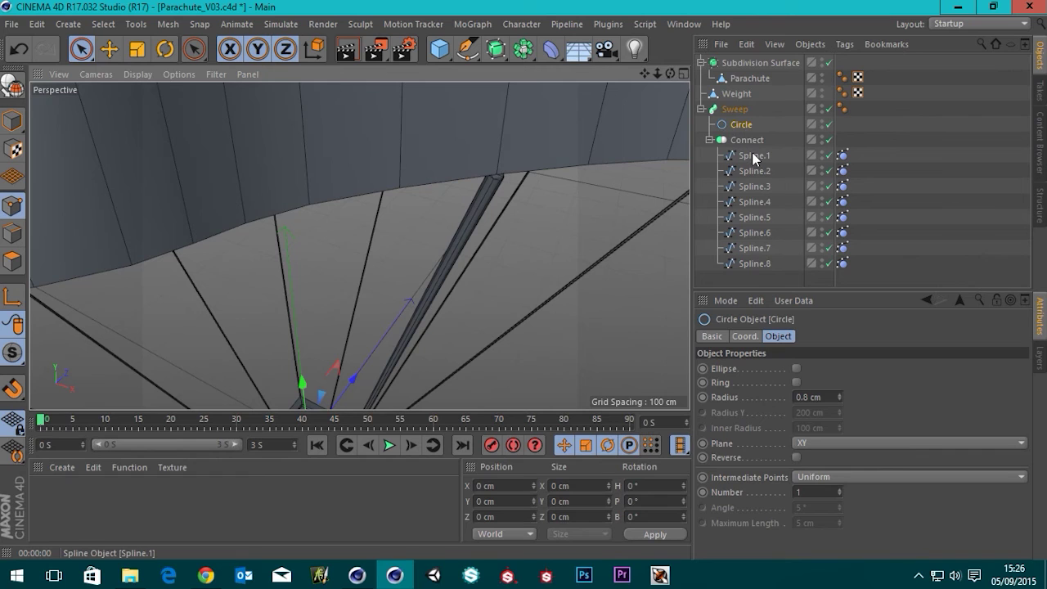
Subdivide all eight cord splines, Spline.1 to Spline.8, across all their points with 10 subdivisions, and deselect the points.
left_click(754, 155)
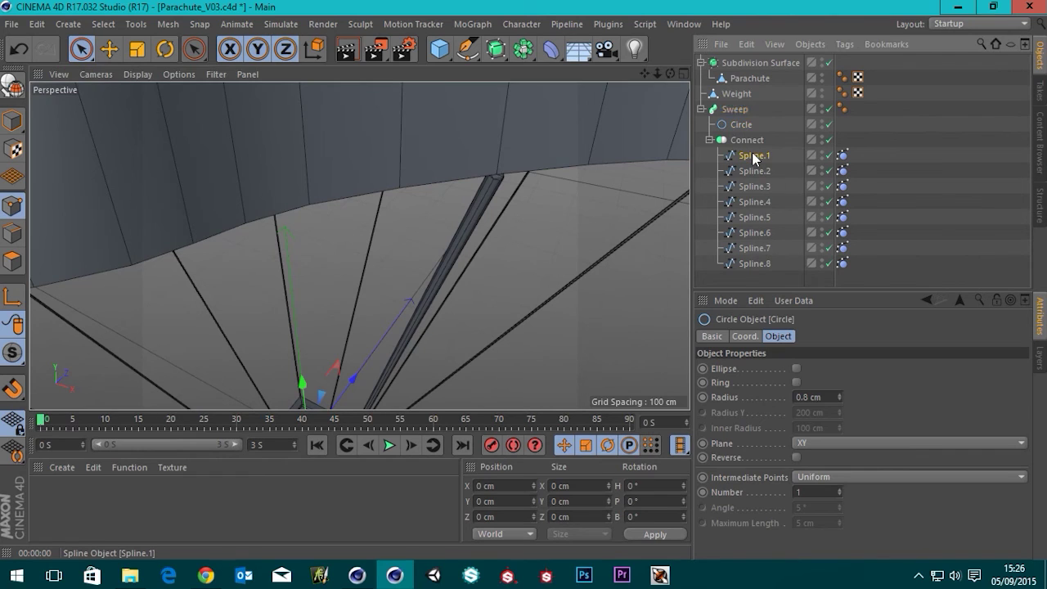
left_click(753, 266, "shift")
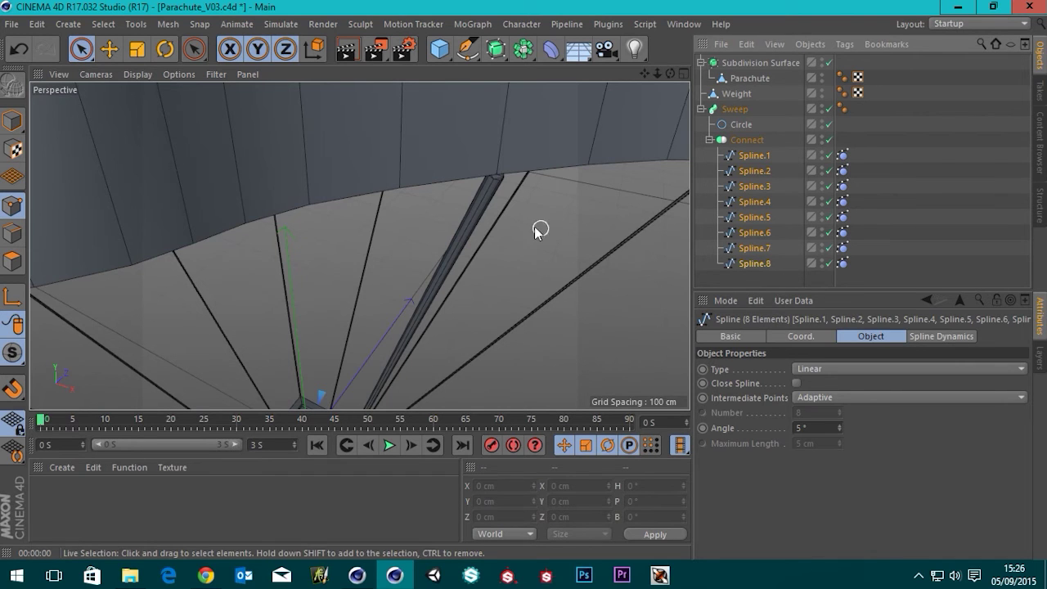
left_click_drag(529, 225, 438, 190, "alt")
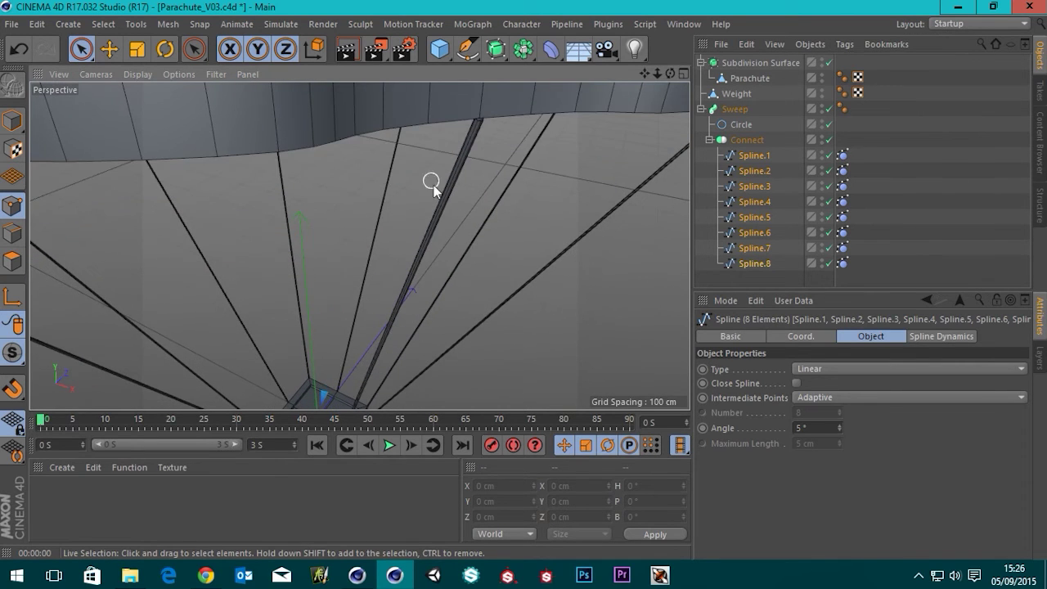
scroll(437, 201, "down", 5)
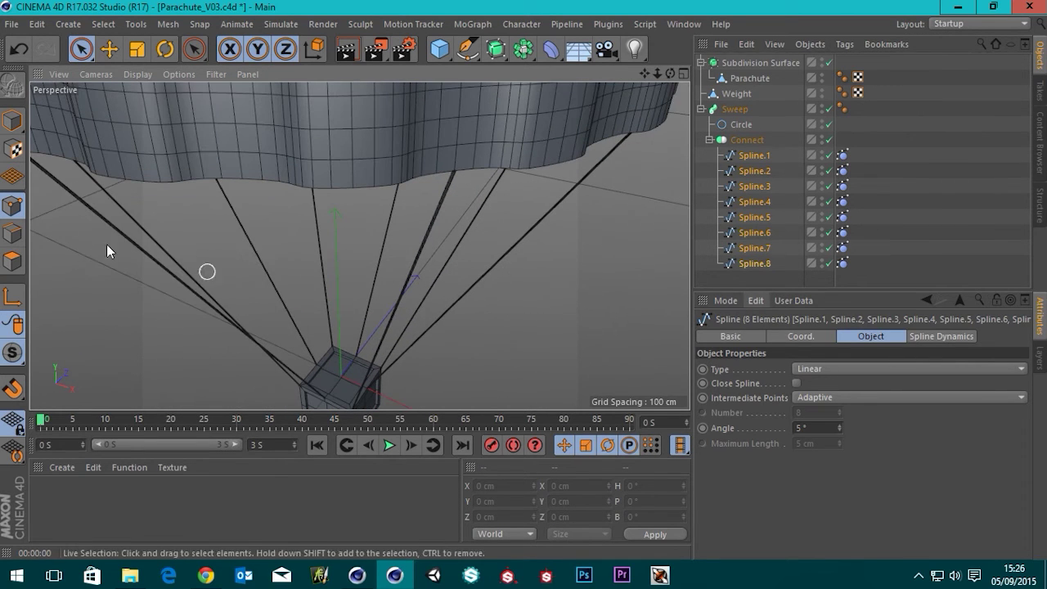
left_click_drag(193, 252, 232, 264, "alt")
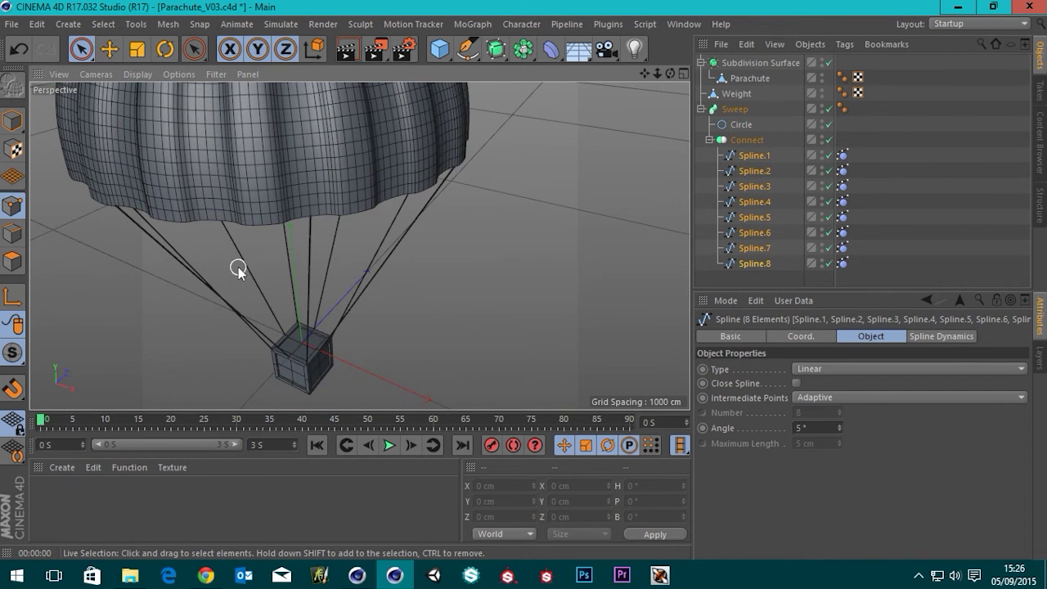
key("ctrl+a")
scroll(250, 271, "down", 5)
left_click_drag(358, 246, 434, 288, "alt")
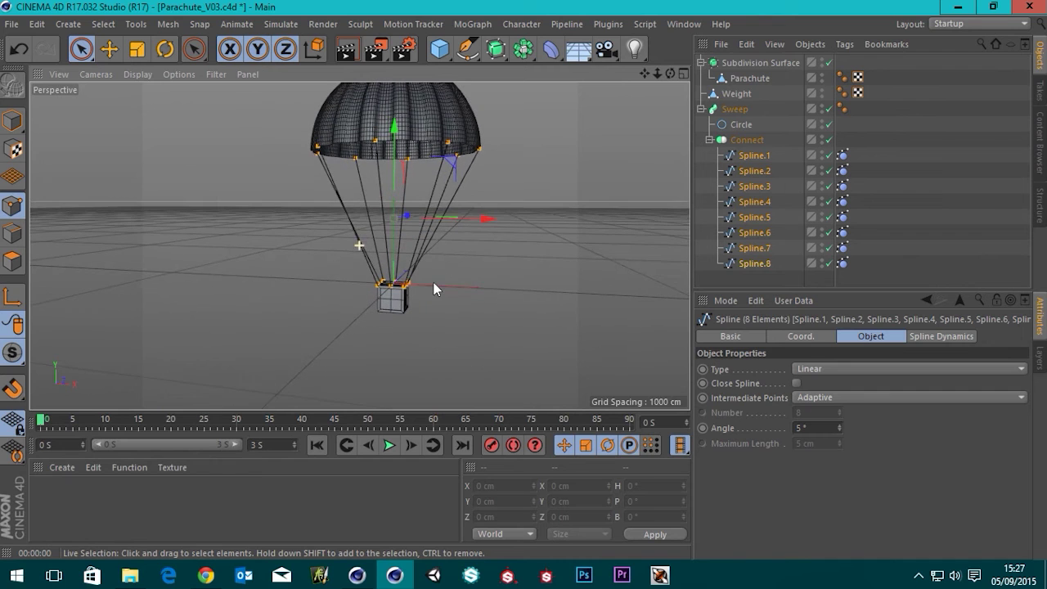
right_click(547, 182)
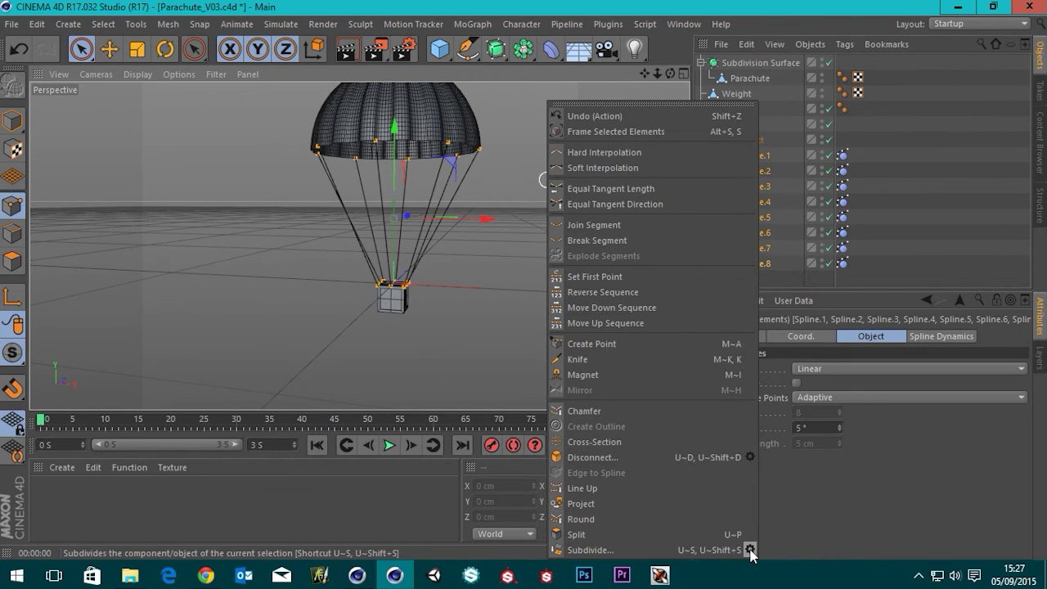
left_click(705, 551)
left_click_drag(724, 501, 591, 208)
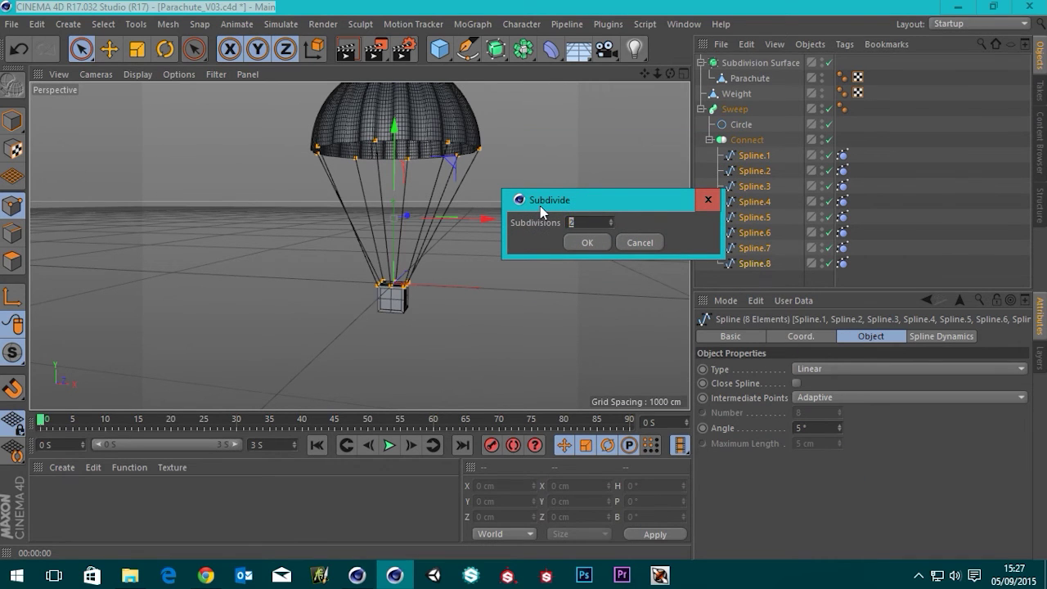
type("10")
left_click(582, 242)
scroll(507, 244, "up", 5)
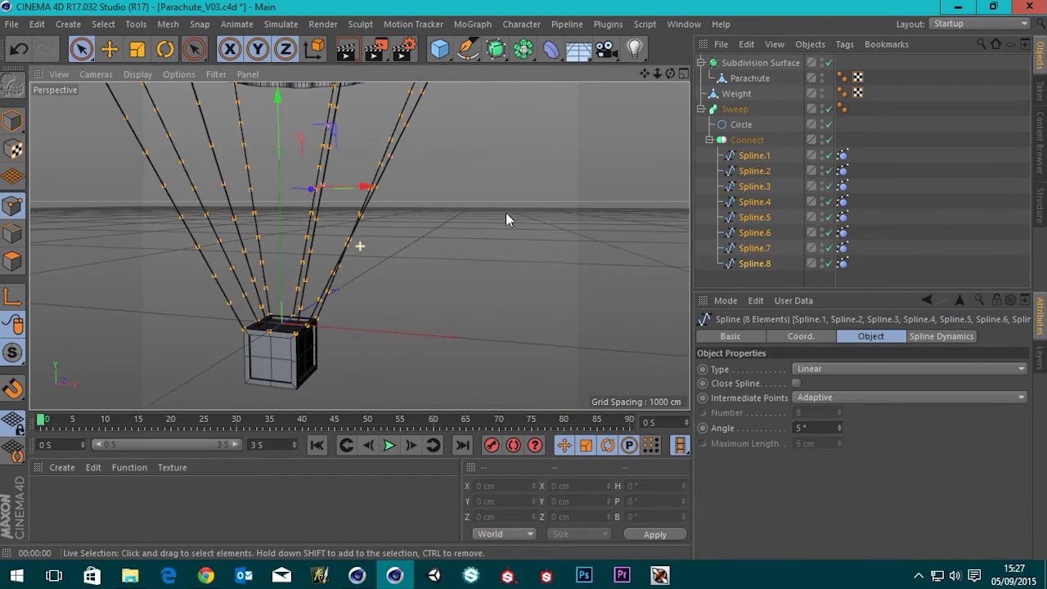
scroll(573, 274, "down", 5)
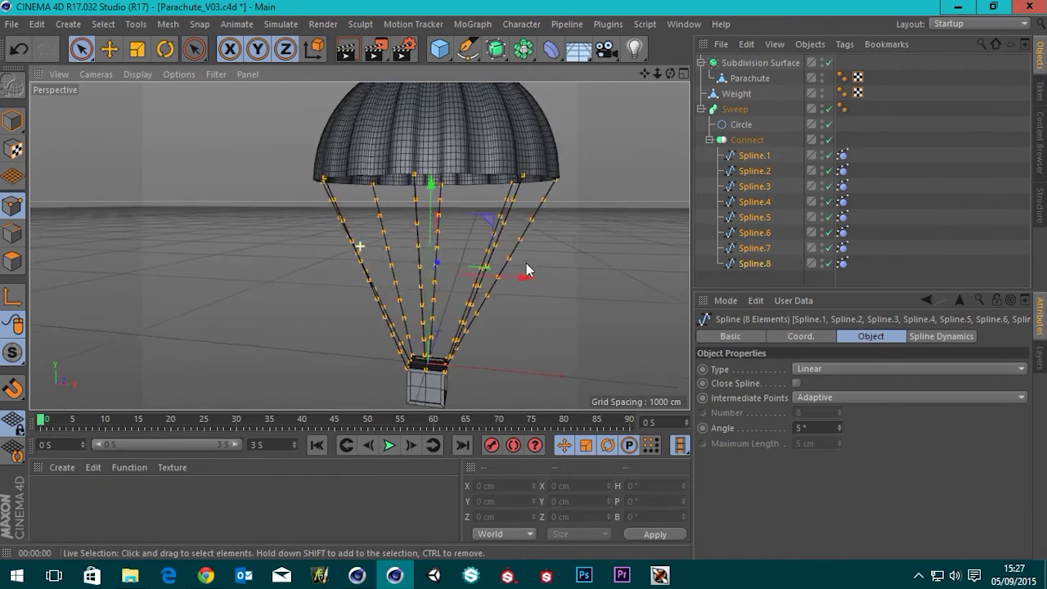
mouse_move(526, 263)
left_mouse_down("alt")
mouse_move(540, 292)
mouse_move(514, 325)
mouse_move(540, 276)
left_mouse_up("alt")
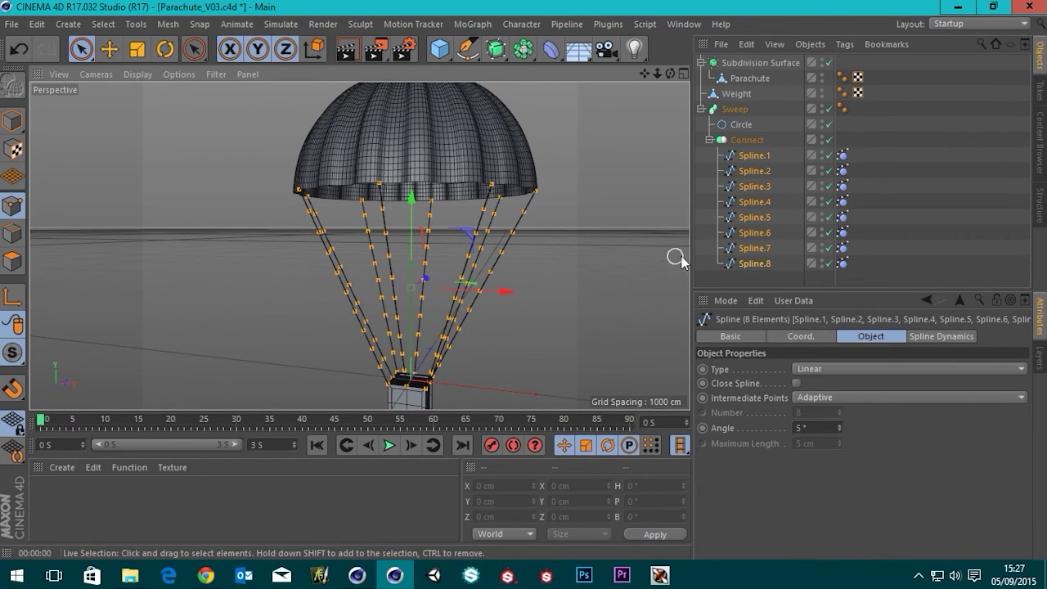
left_click(263, 272)
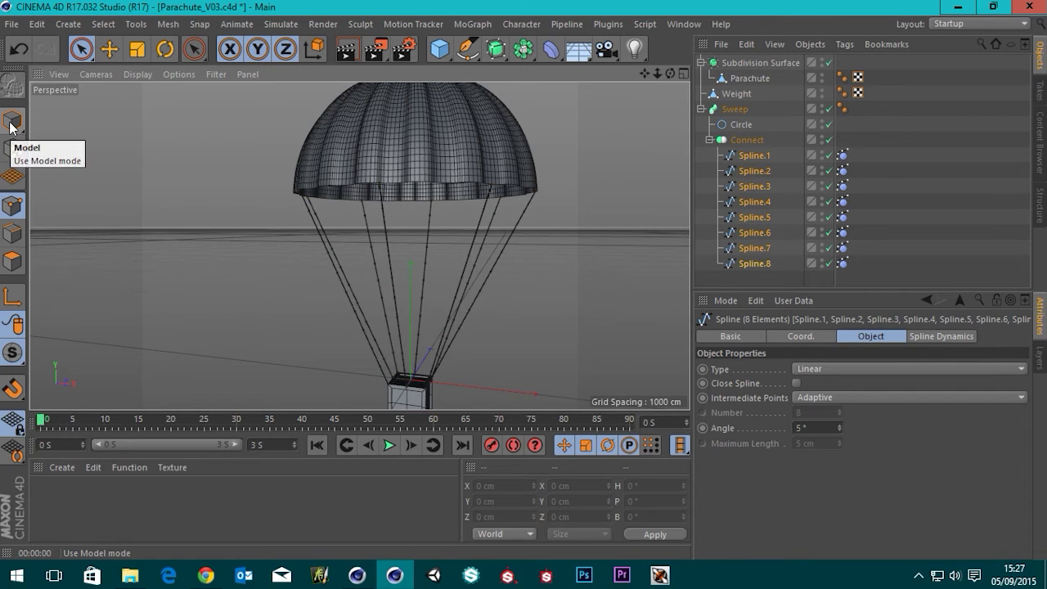
Return to Model mode and delete the Spline Dynamics tags from all eight cord splines, Spline.1 to Spline.8.
left_click(11, 122)
left_click(743, 282)
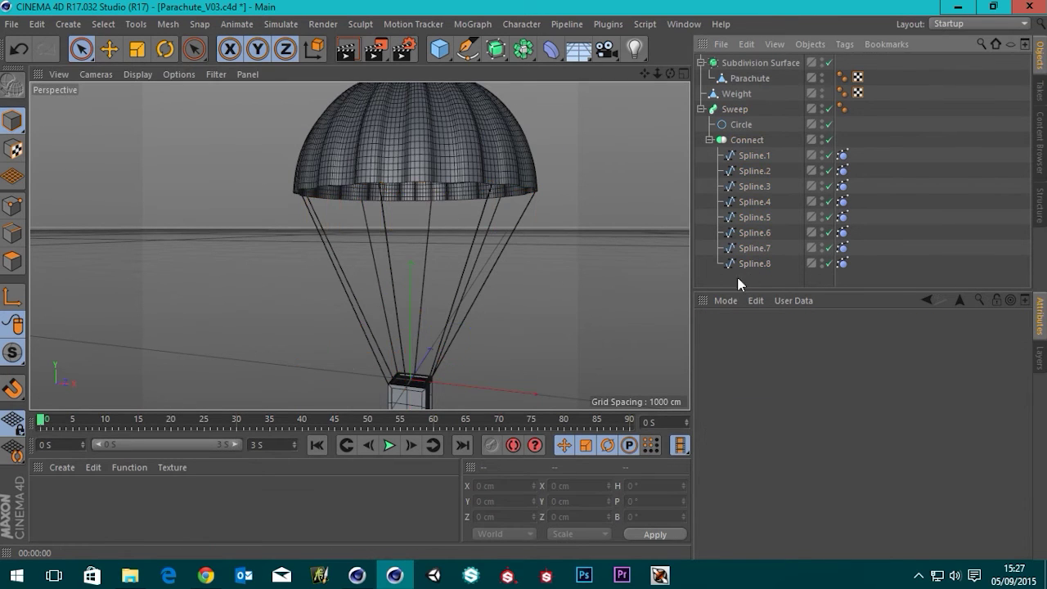
scroll(418, 211, "up", 3)
left_click_drag(418, 210, 426, 255, "alt")
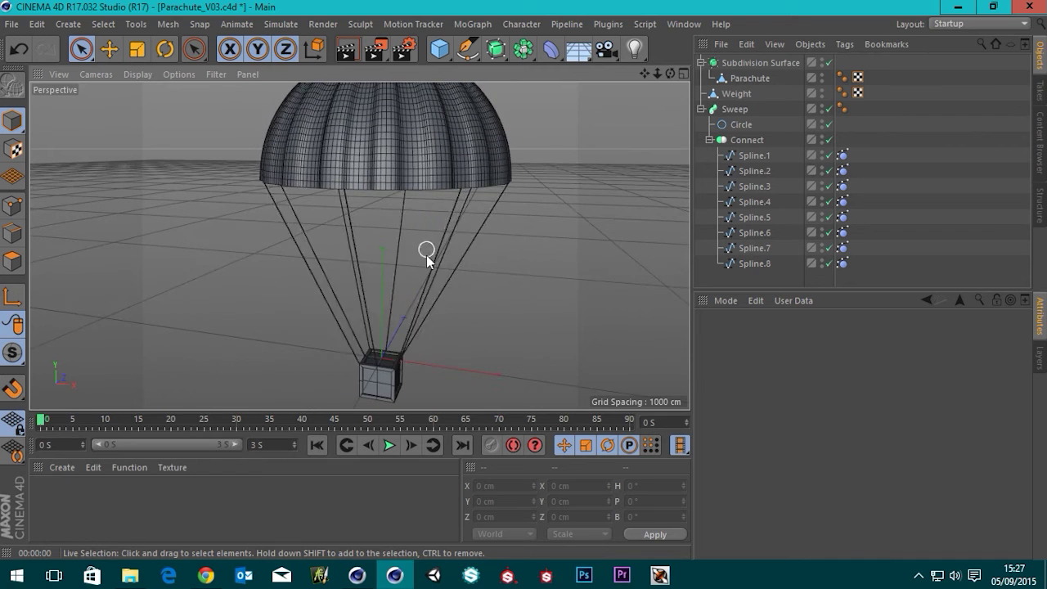
left_click(842, 155)
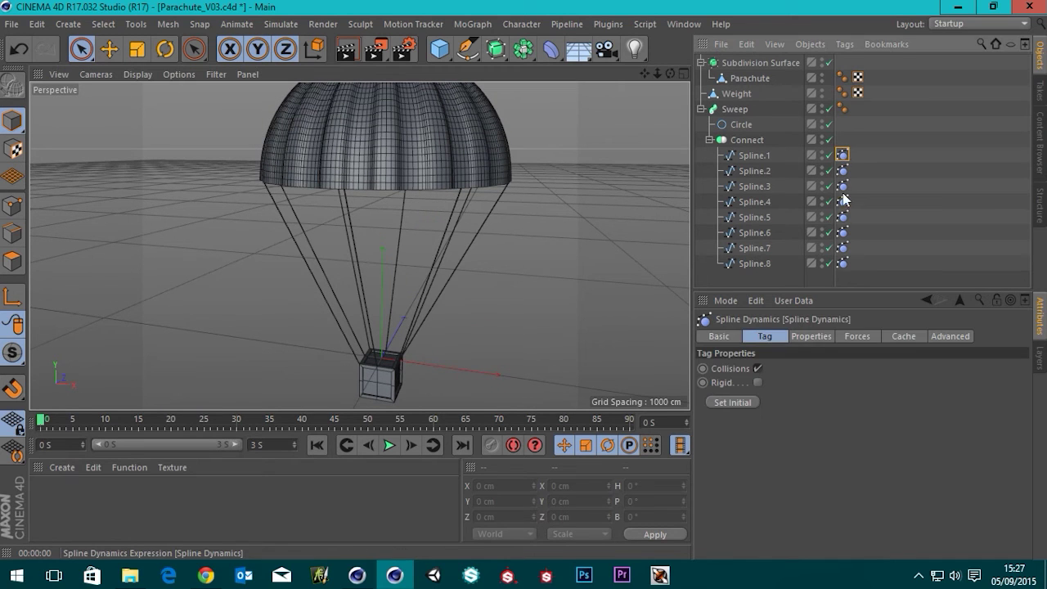
left_click(842, 263, "shift")
key("Delete")
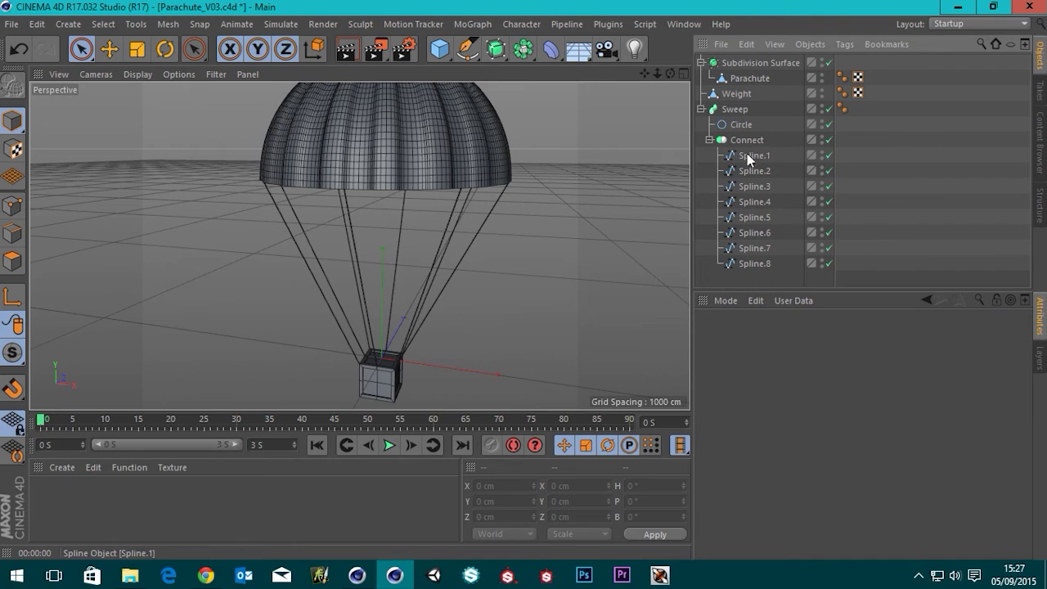
Add new Spline Dynamics hair tags to all eight cord splines, Spline.1 to Spline.8, and deselect them.
left_click(752, 157)
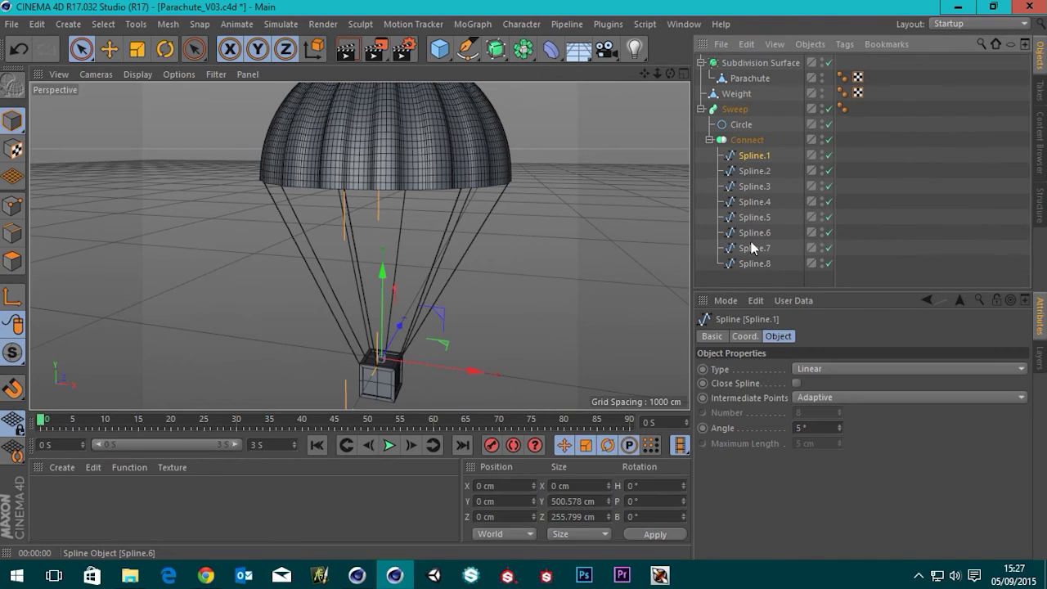
left_click(758, 267, "shift")
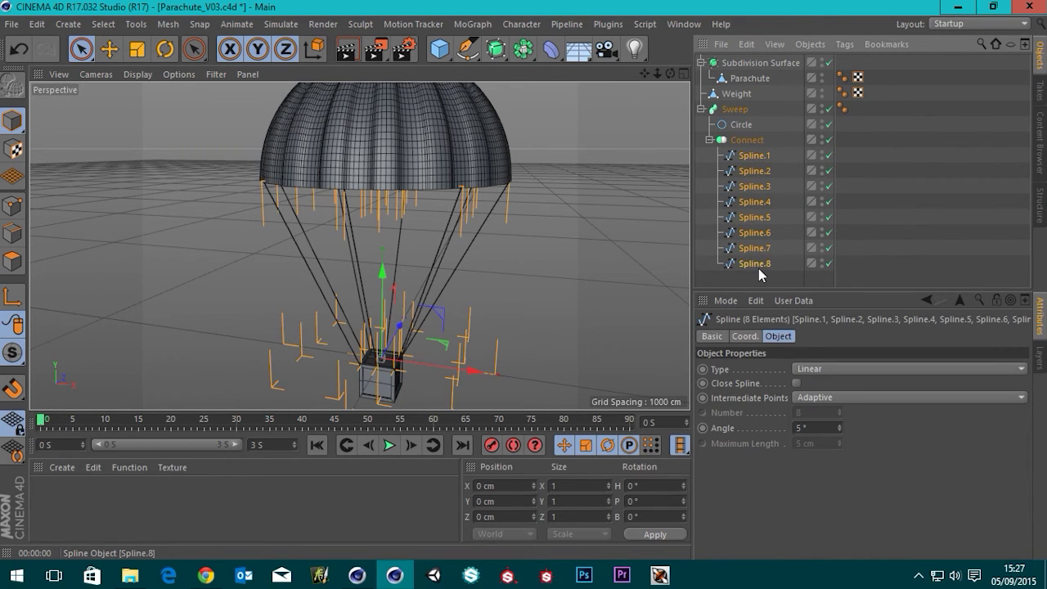
right_click(760, 157)
mouse_move(812, 18)
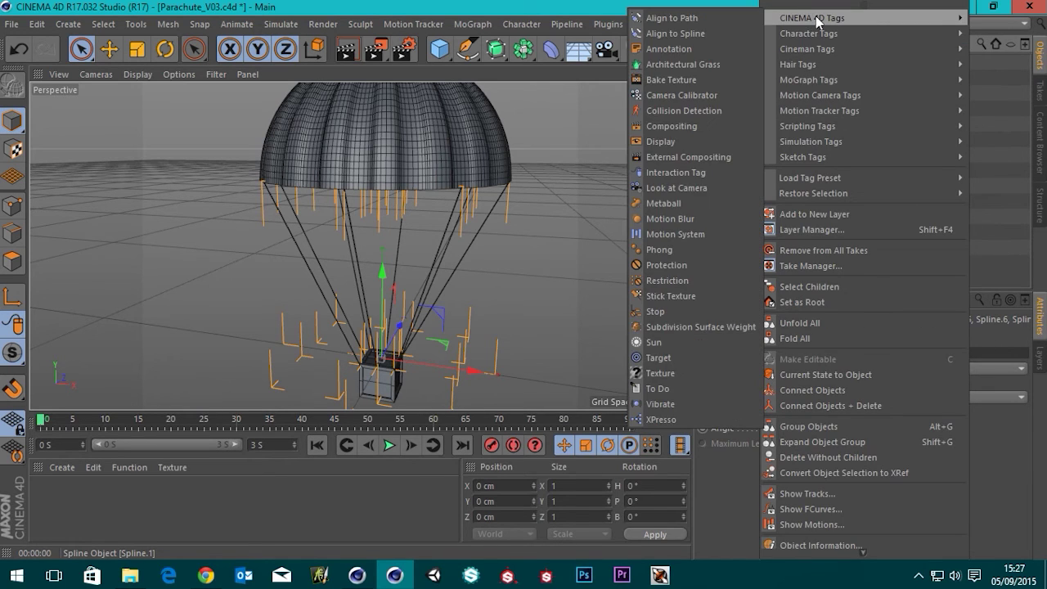
mouse_move(807, 66)
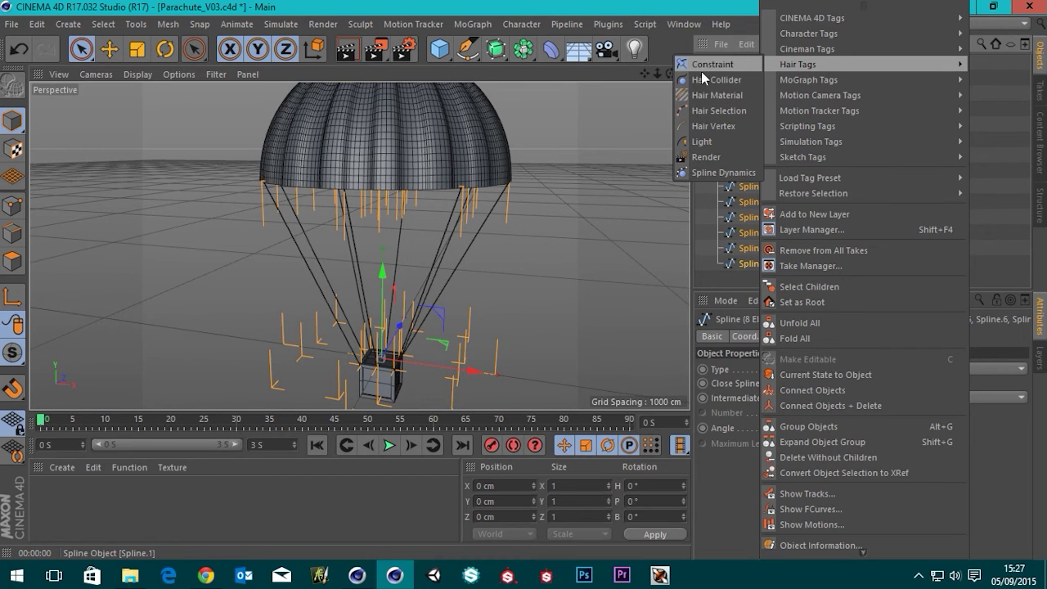
left_click(705, 173)
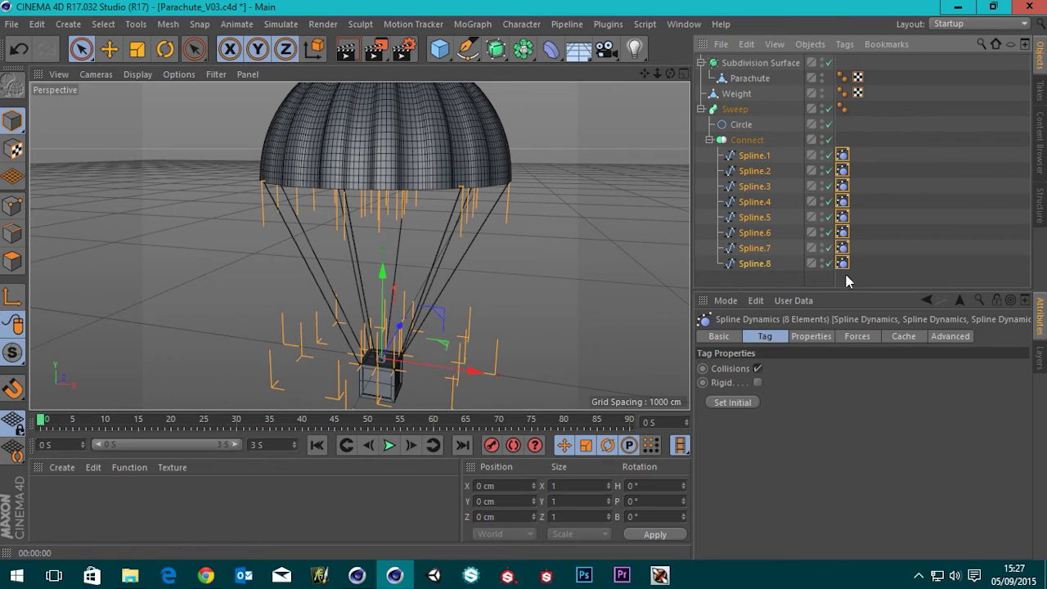
left_click(726, 280)
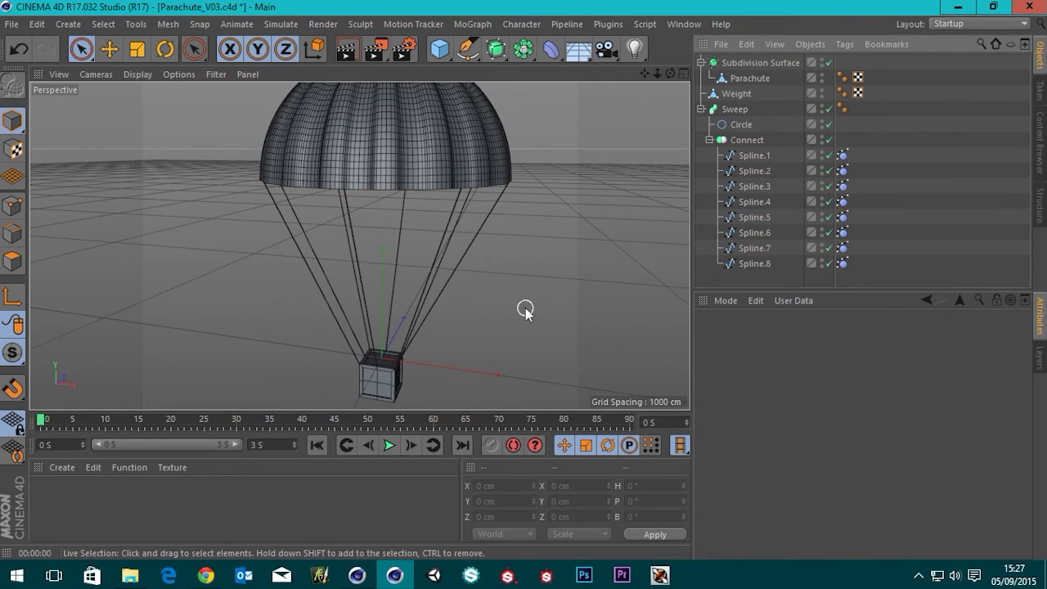
Play the spline dynamics simulation to check how the cords behave, stop it and return to the first frame.
middle_click_drag(529, 296, 529, 246, "alt")
scroll(463, 293, "down", 5)
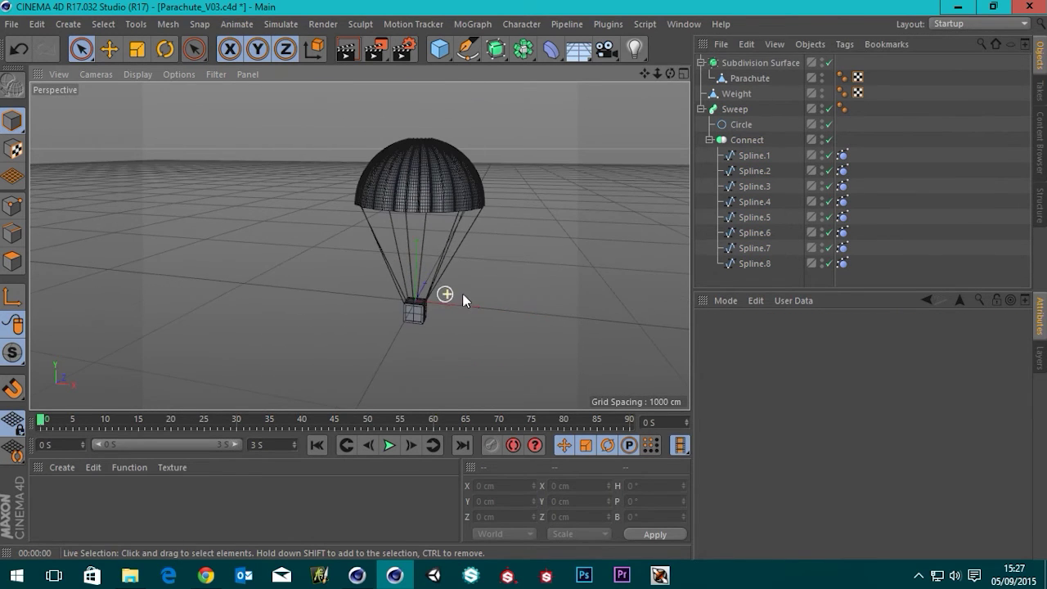
left_click(389, 445)
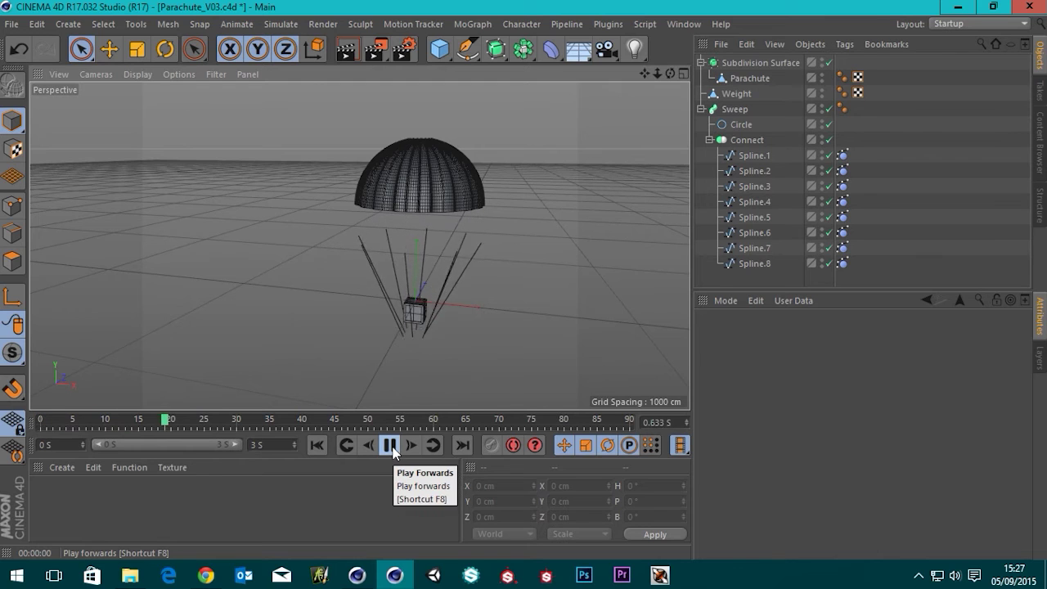
left_click(389, 445)
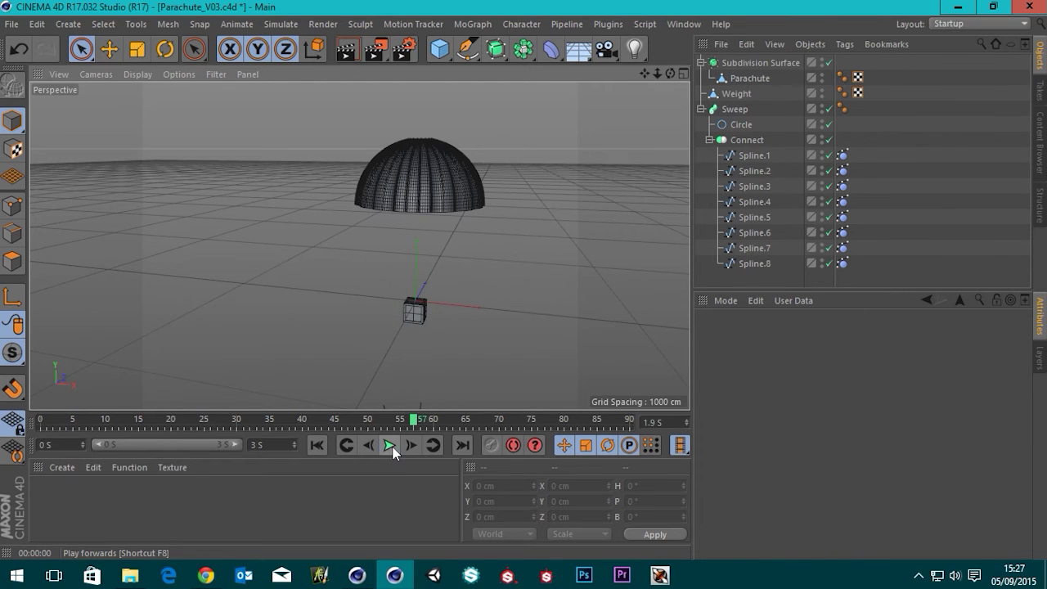
left_click(316, 445)
Examine where the cords meet the parachute's rim and the weight box from several angles.
scroll(419, 292, "up", 5)
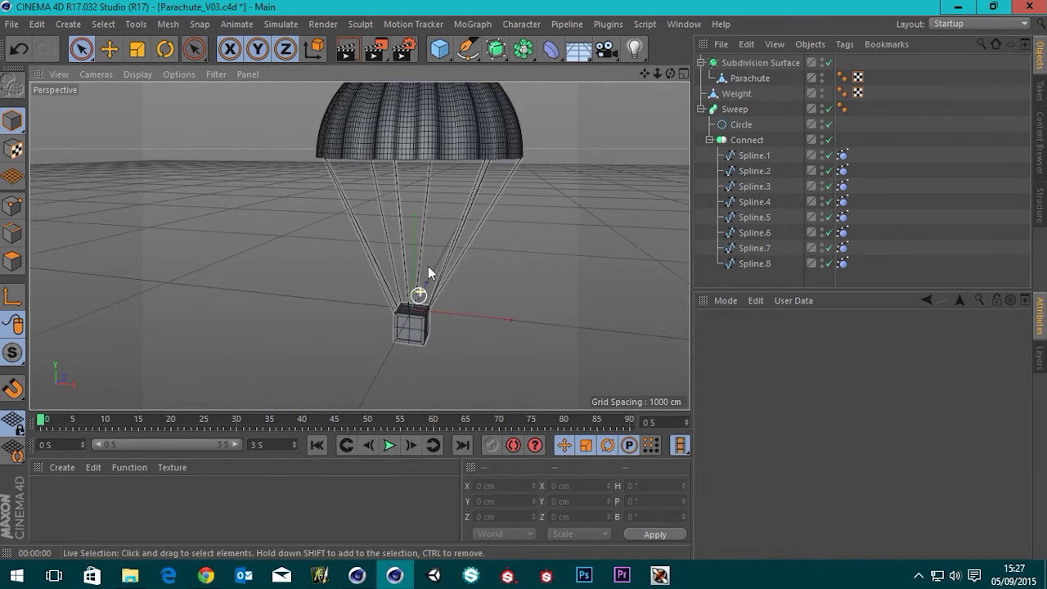
middle_click_drag(481, 110, 473, 197, "alt")
scroll(442, 196, "up", 3)
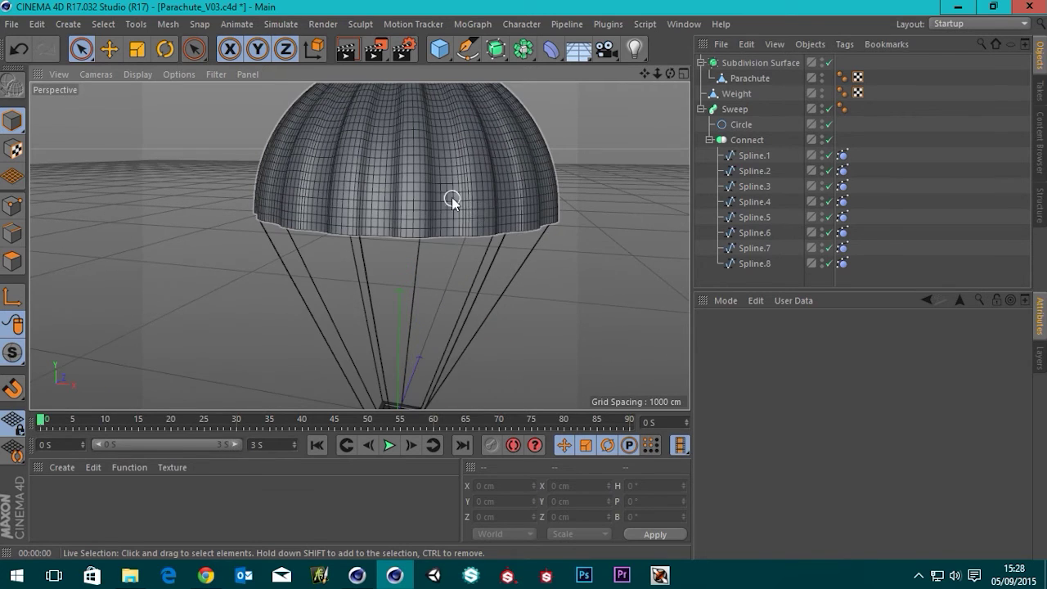
left_click_drag(452, 197, 452, 134, "alt")
middle_click_drag(419, 244, 419, 142, "alt")
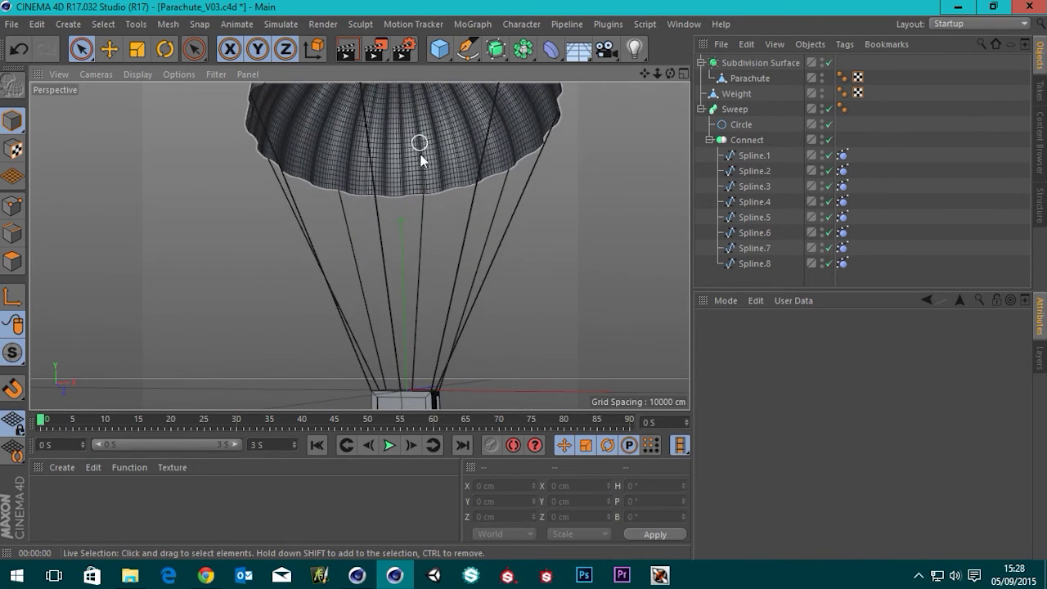
left_click_drag(421, 161, 436, 266, "alt")
middle_click_drag(401, 373, 390, 250, "alt")
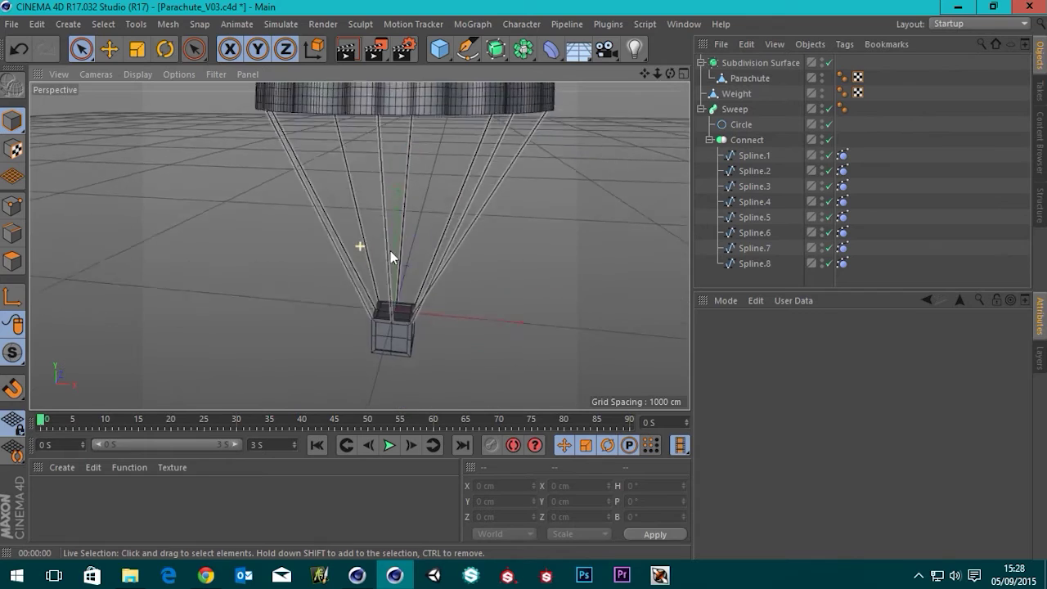
left_click_drag(390, 251, 444, 201, "alt")
scroll(409, 266, "up", 3)
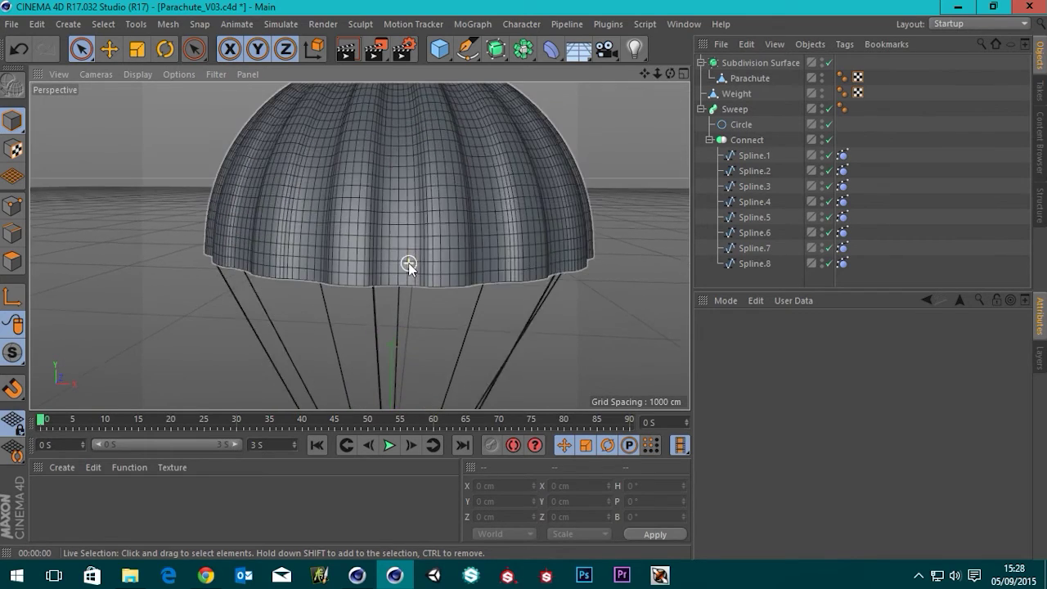
left_click_drag(409, 266, 434, 169, "alt")
left_click_drag(414, 234, 407, 164, "alt")
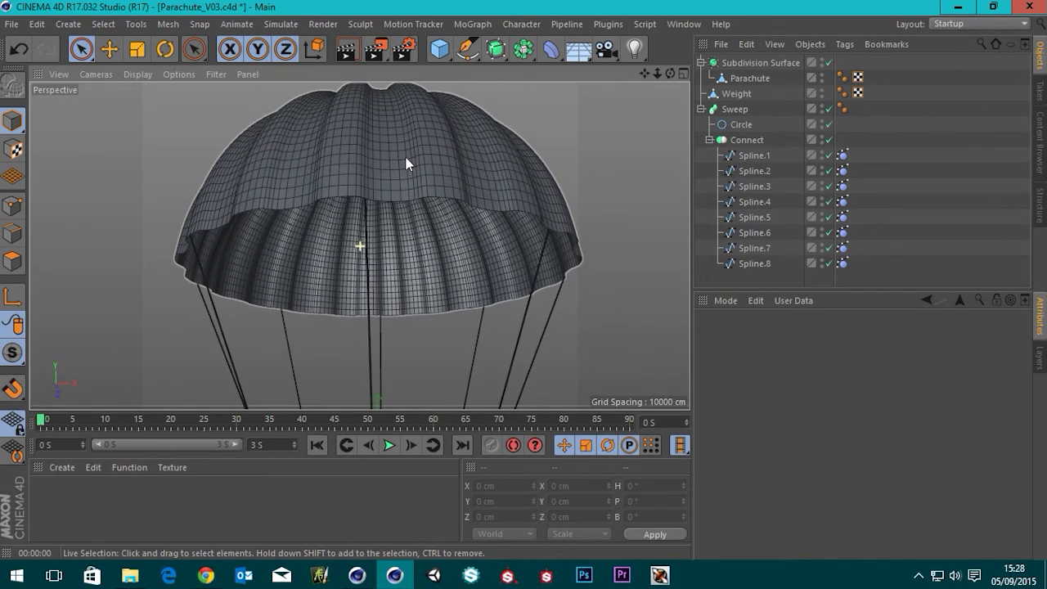
Add a hair Constraint tag to each of the eight cord splines, Spline.1 to Spline.8, and deselect them.
left_click(751, 155)
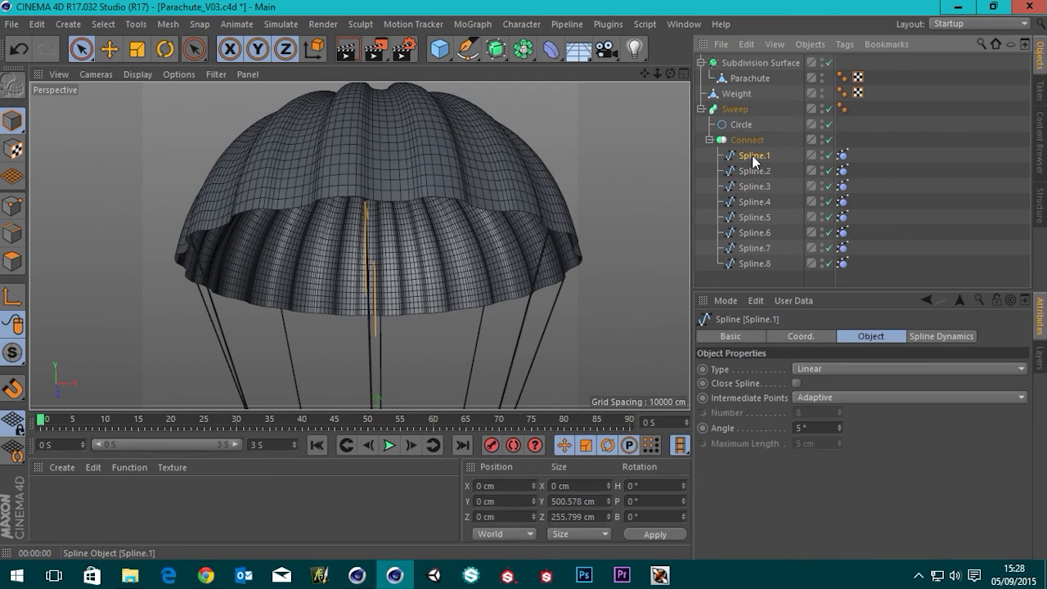
left_click(754, 263, "shift")
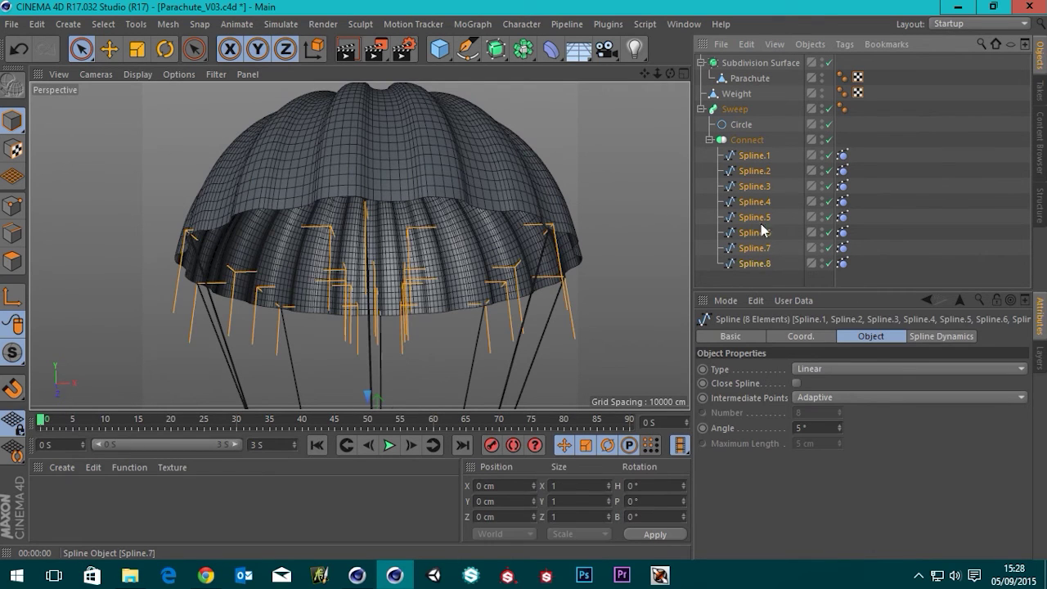
right_click(757, 158)
mouse_move(791, 64)
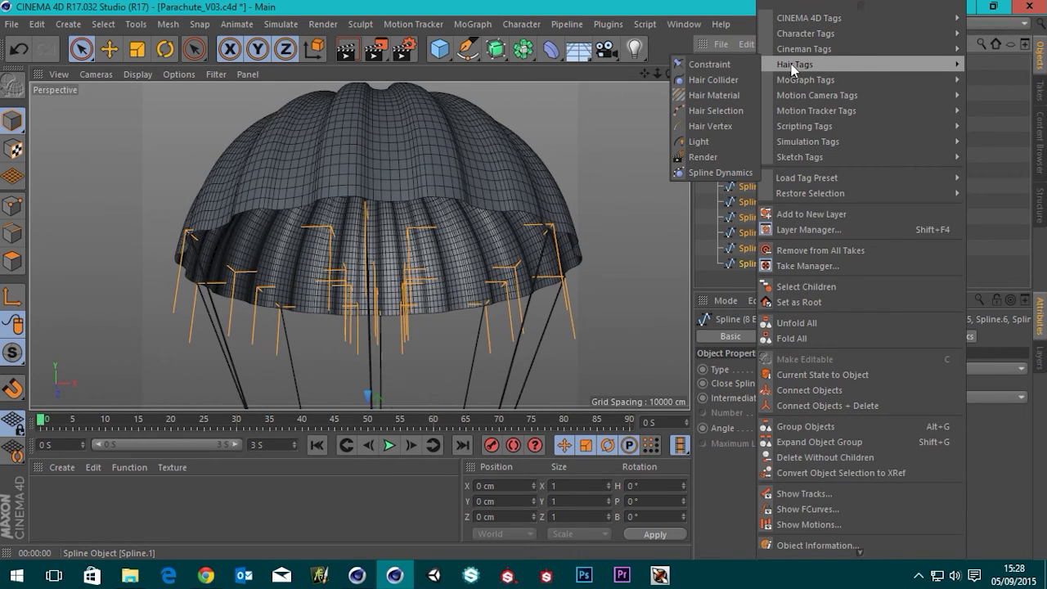
left_click(705, 65)
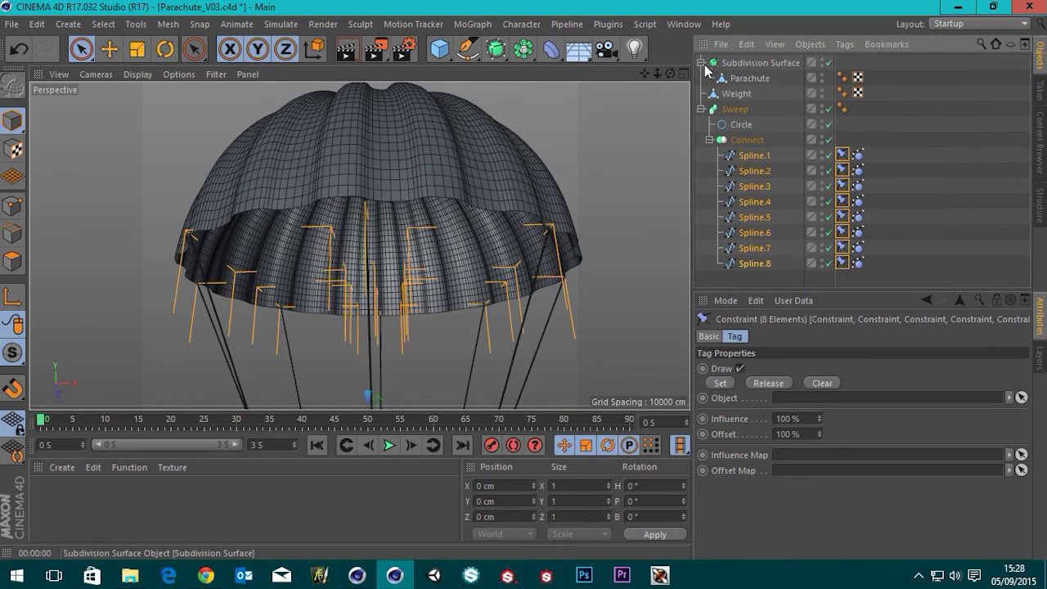
left_click(759, 283)
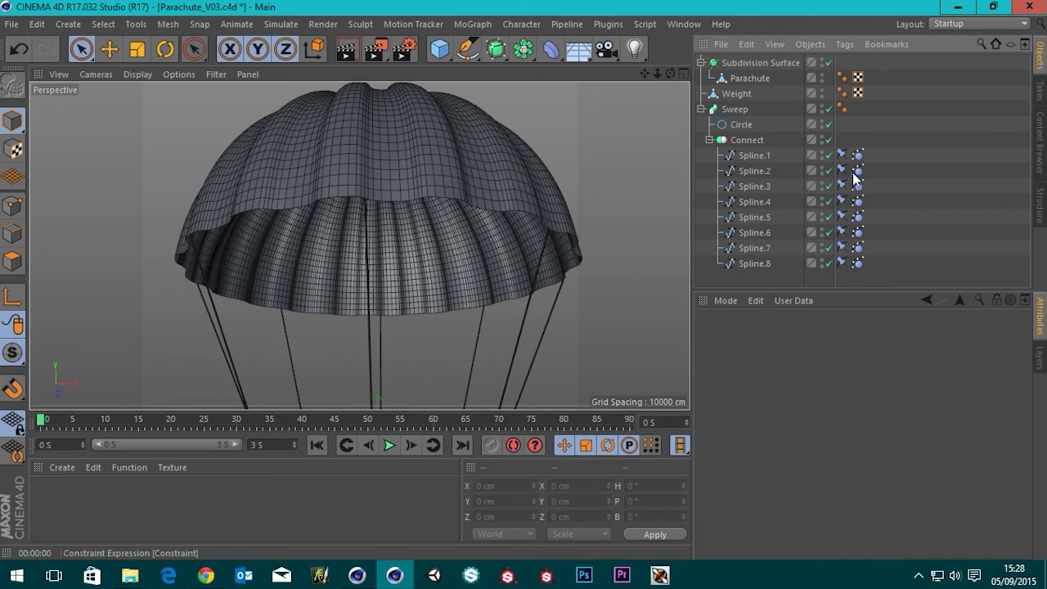
Assign Parachute as the target object of all eight splines' Constraint tags and reselect the tags together.
left_click(842, 154)
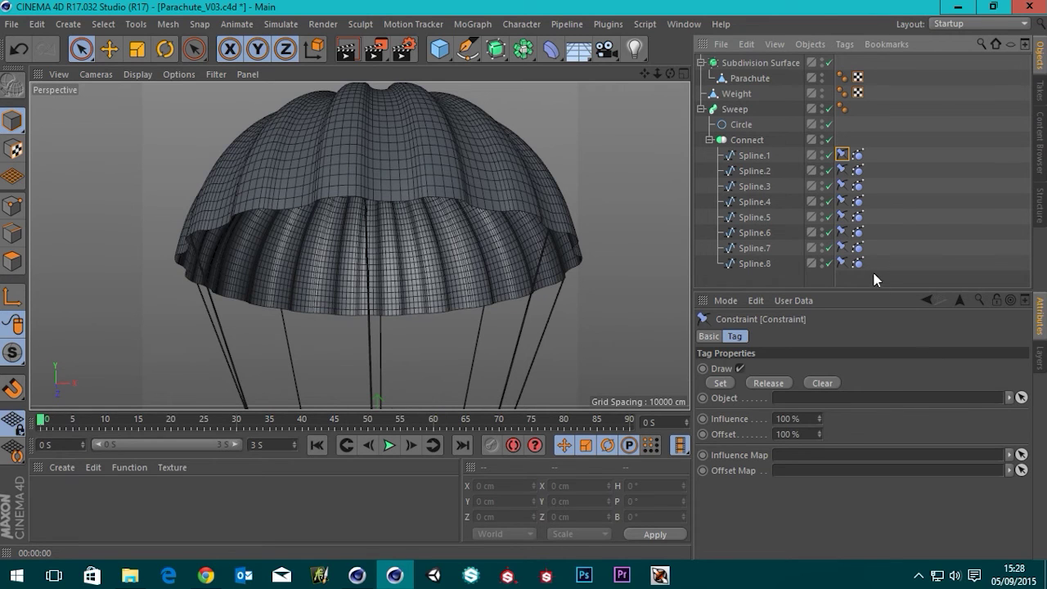
left_click(844, 171)
left_click(840, 262, "shift")
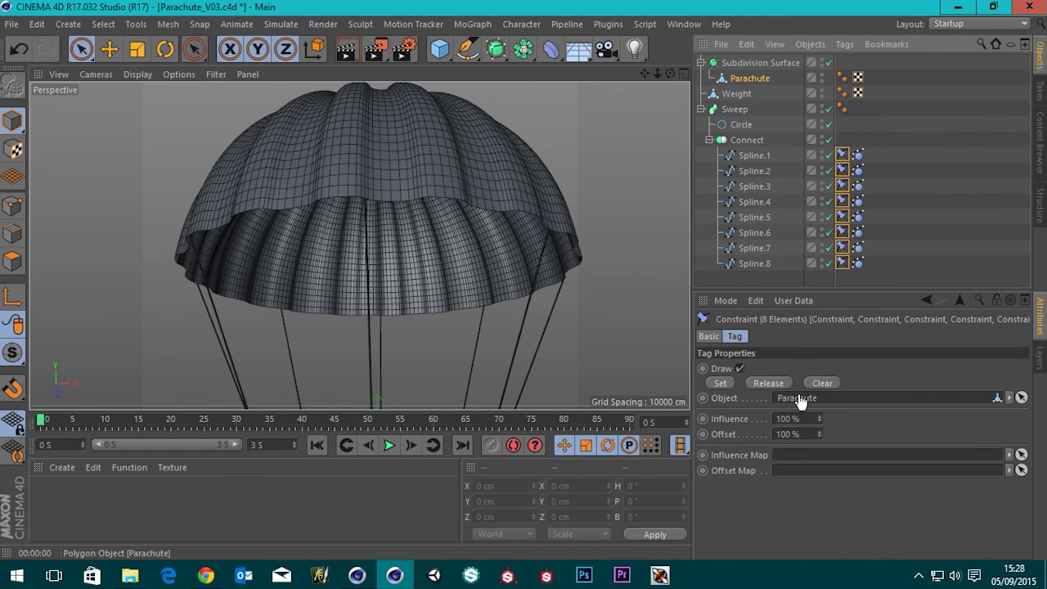
left_click_drag(800, 401, 799, 400)
left_click(843, 248)
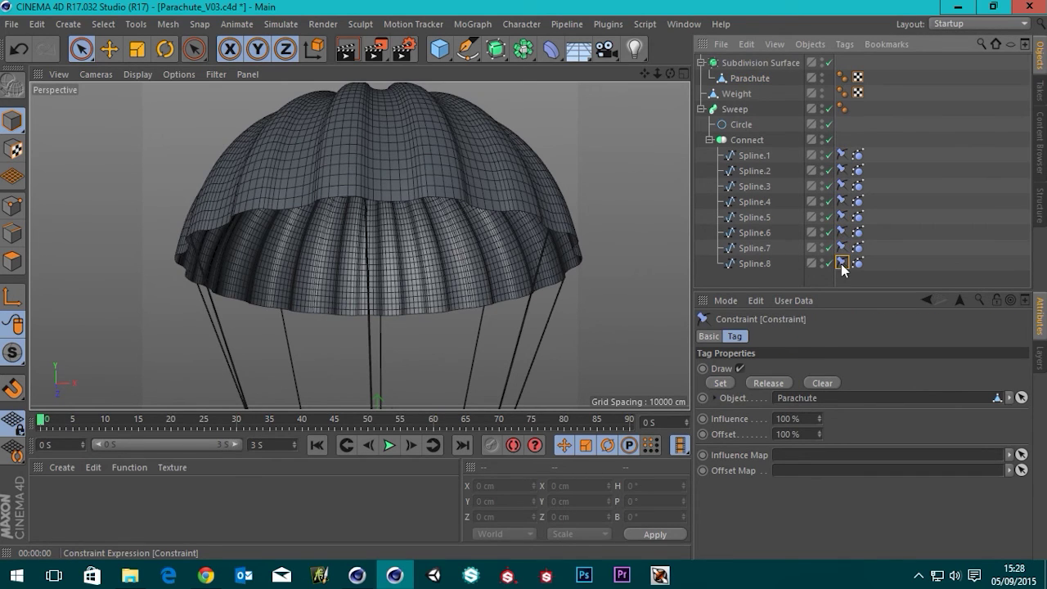
left_click(842, 155, "shift")
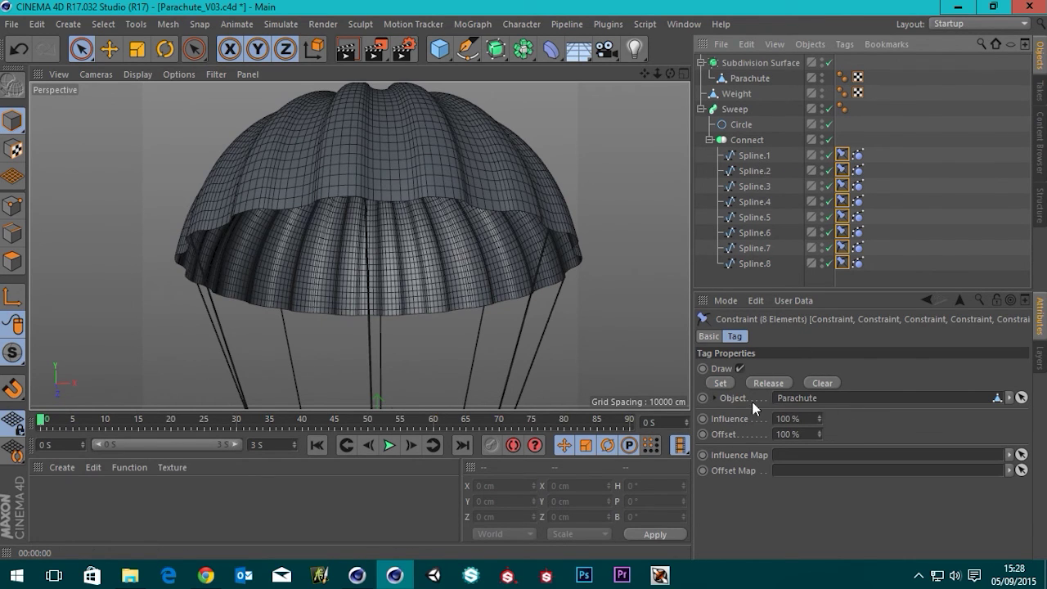
Select Spline.1 to Spline.8 in Points mode and activate Rectangle Selection.
left_click_drag(475, 235, 452, 304, "alt")
middle_click_drag(453, 303, 492, 145, "alt")
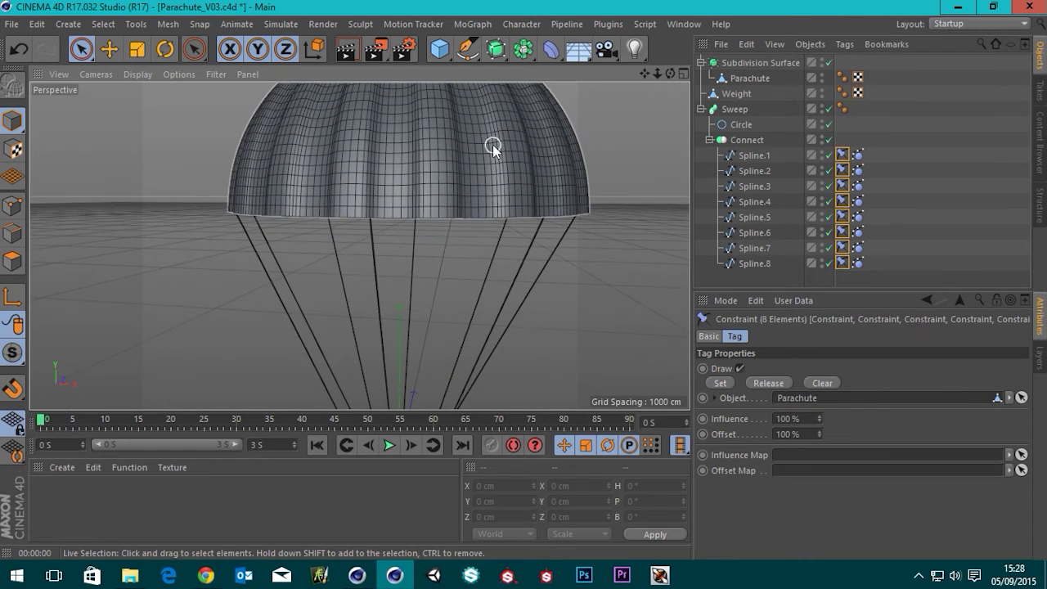
mouse_move(493, 144)
left_mouse_down("alt")
mouse_move(502, 159)
mouse_move(507, 141)
left_mouse_up("alt")
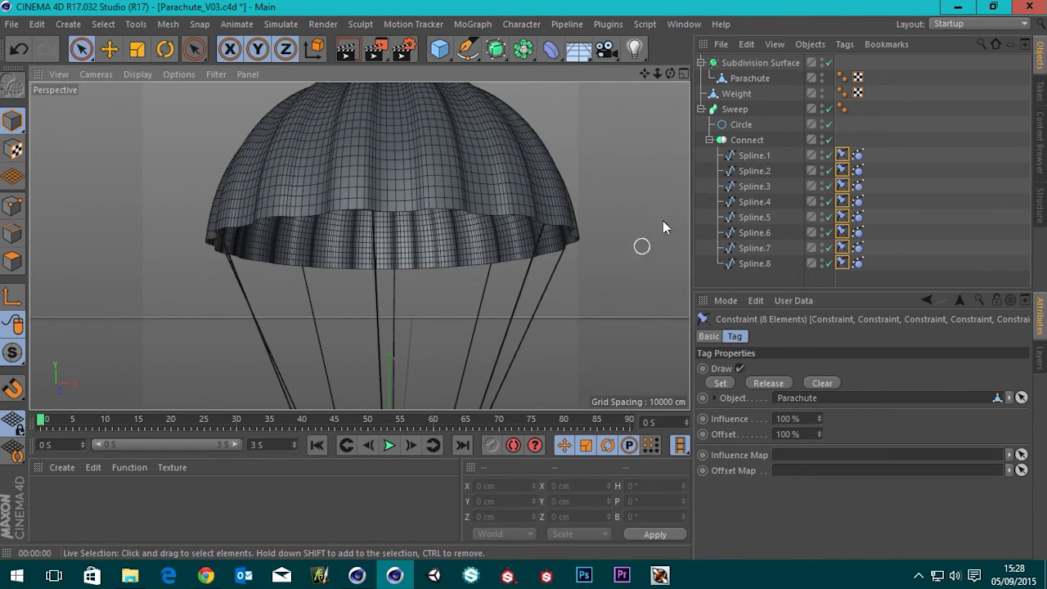
left_click(748, 157)
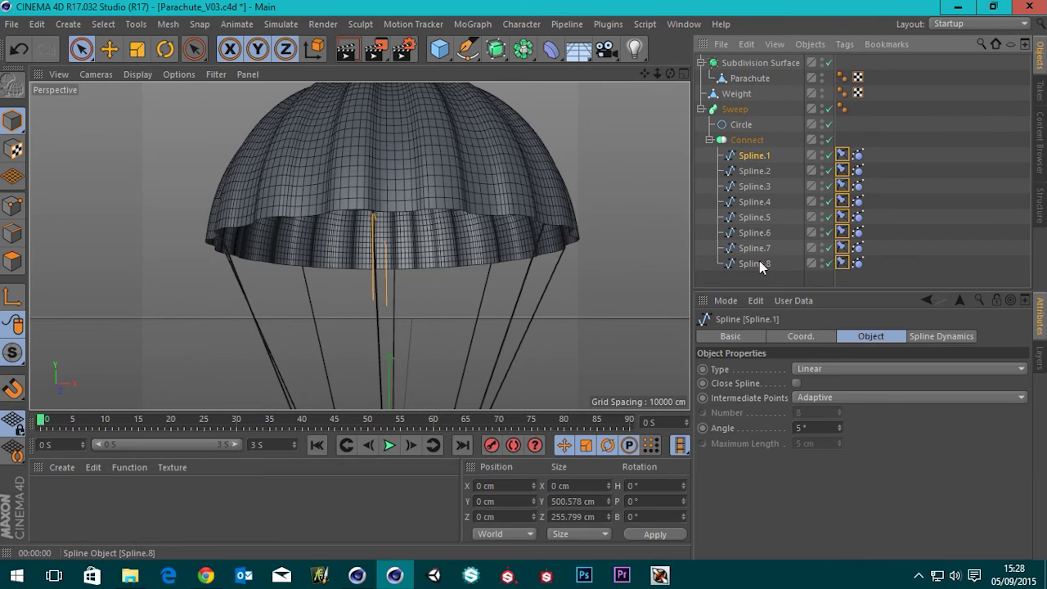
left_click(754, 263, "shift")
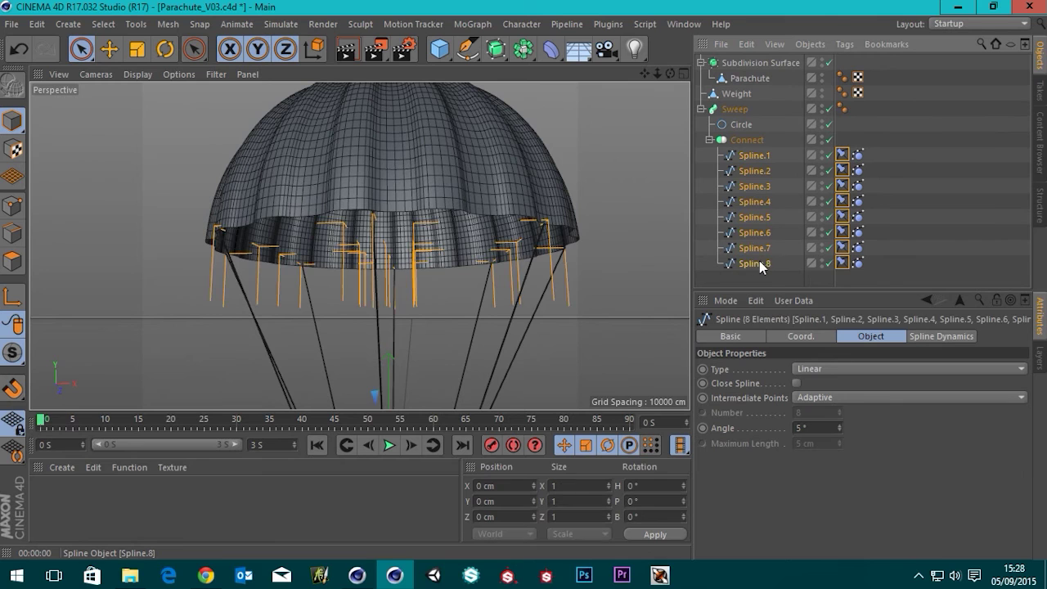
left_click(12, 204)
mouse_move(199, 119)
left_mouse_down("alt")
mouse_move(213, 146)
mouse_move(215, 116)
left_mouse_up("alt")
left_click_drag(78, 56, 119, 96)
left_click_drag(147, 137, 521, 137)
In the Front view, rectangle-select the cord splines' upper end points along the parachute's rim.
middle_click(521, 143)
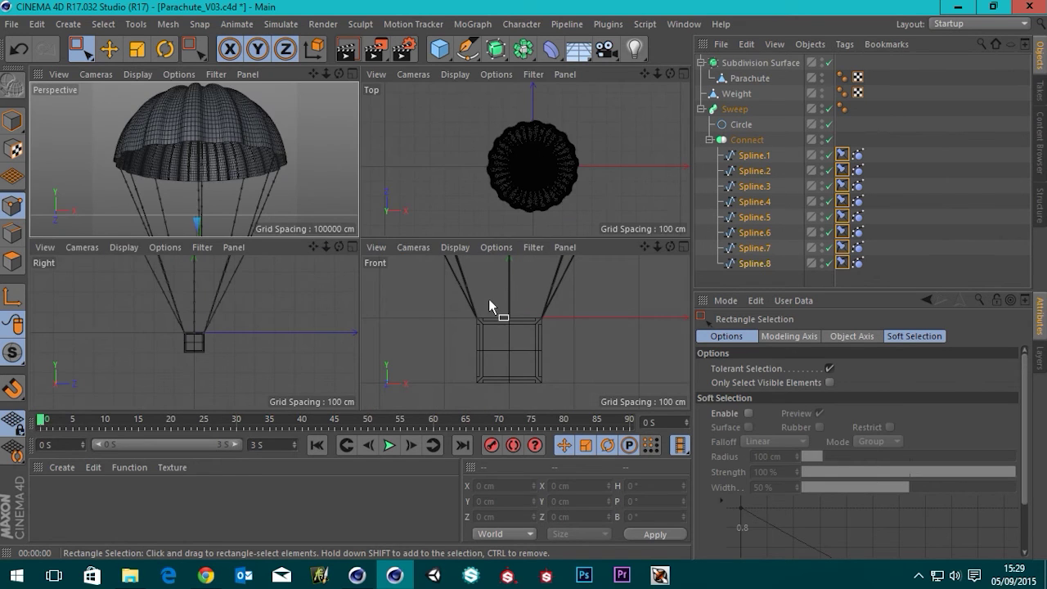
middle_click(488, 299)
middle_click_drag(397, 121, 377, 355, "alt")
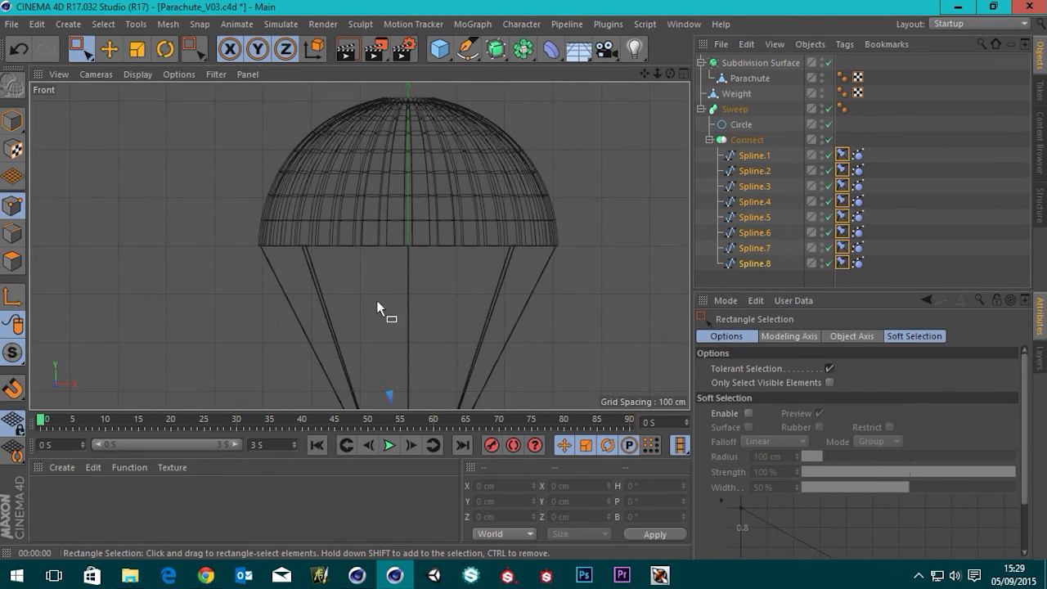
scroll(400, 233, "up", 3)
left_click_drag(149, 194, 677, 255)
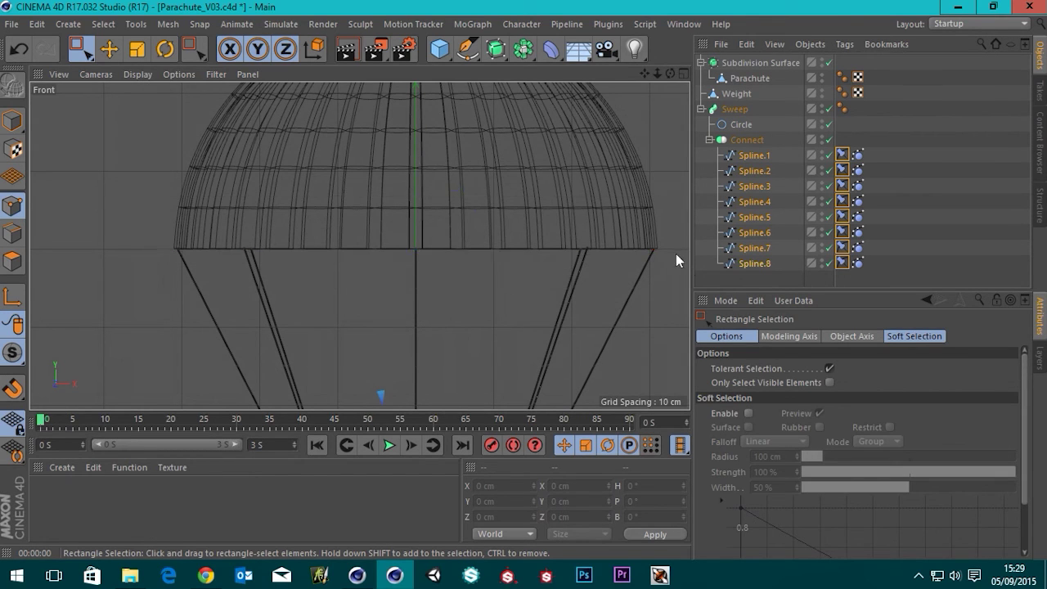
Set the selected upper cord points as anchors in all eight Parachute Constraint tags and deselect the splines.
middle_click(423, 303)
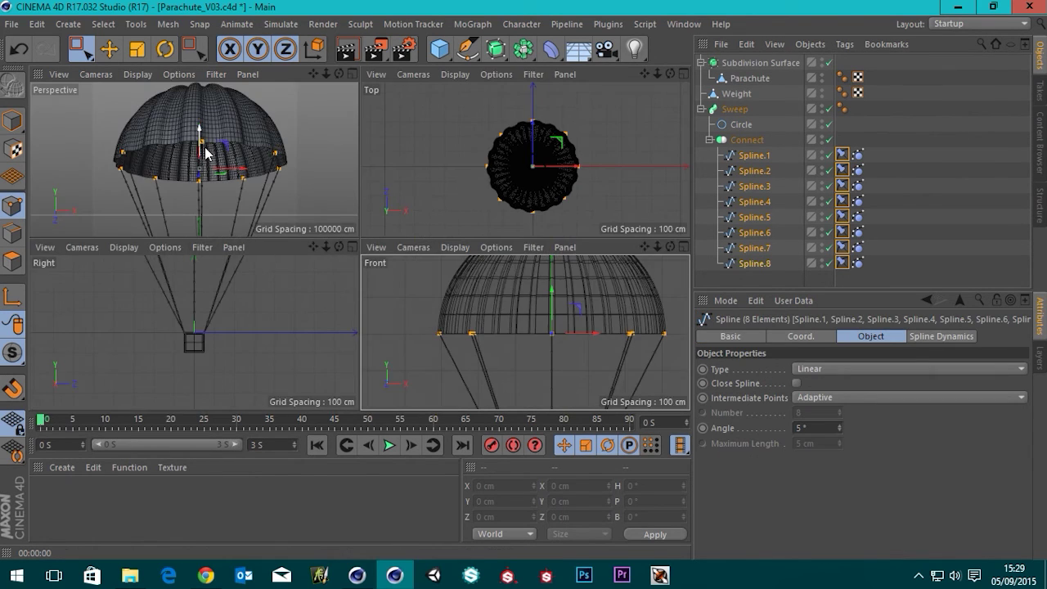
middle_click(205, 150)
left_click_drag(276, 227, 477, 225, "alt")
middle_click_drag(345, 300, 314, 232, "alt")
scroll(353, 177, "up", 4)
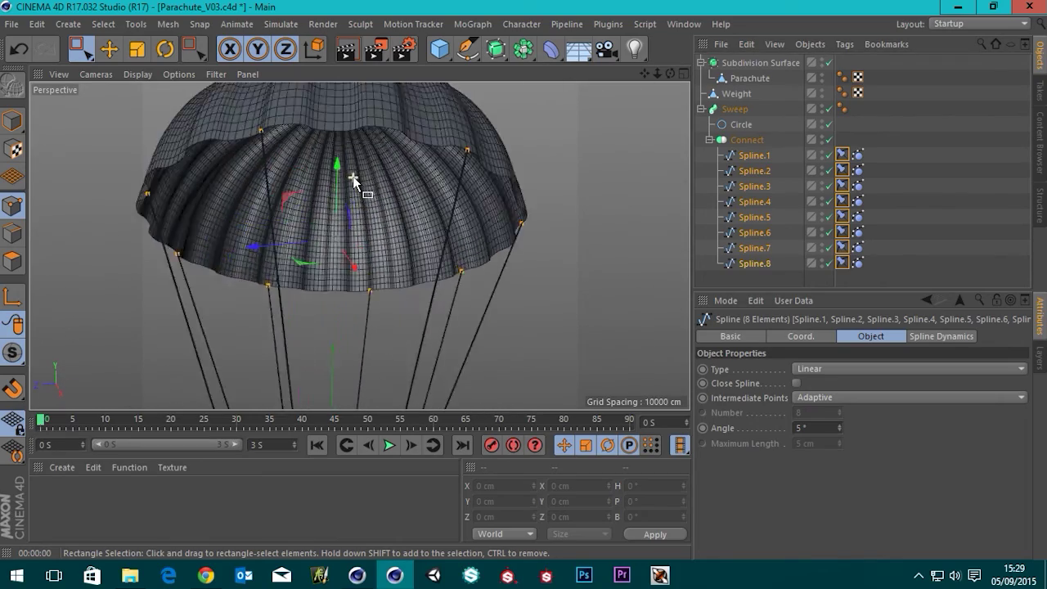
left_click_drag(358, 206, 342, 222, "alt")
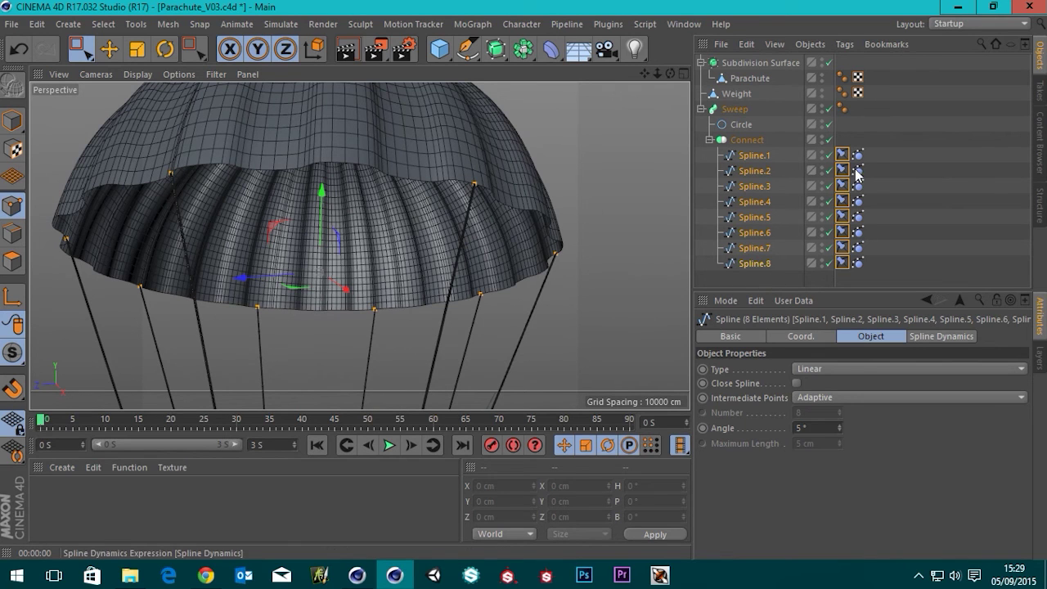
left_click(842, 155)
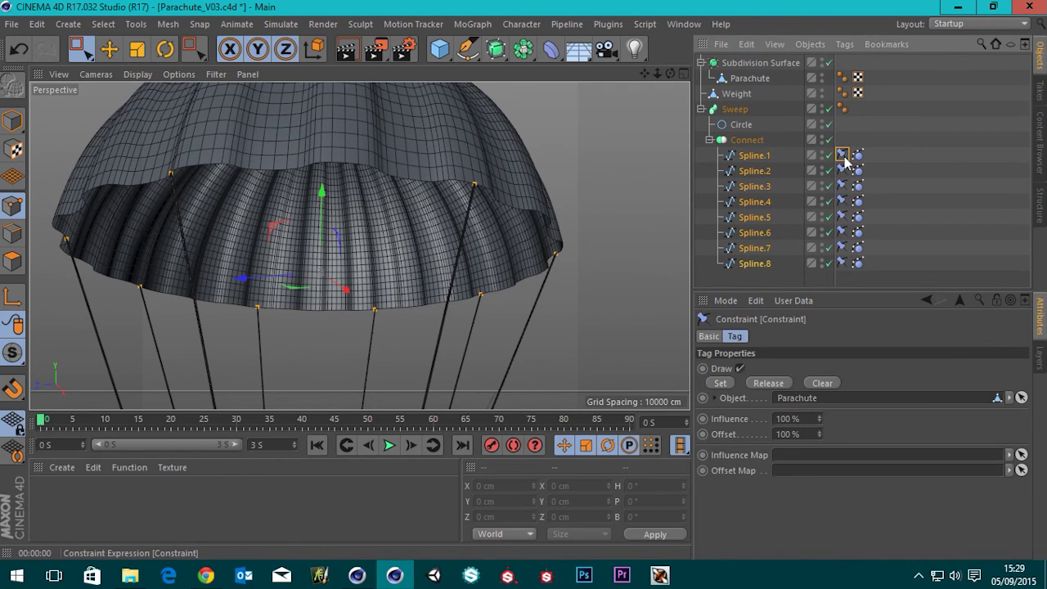
left_click(843, 263, "shift")
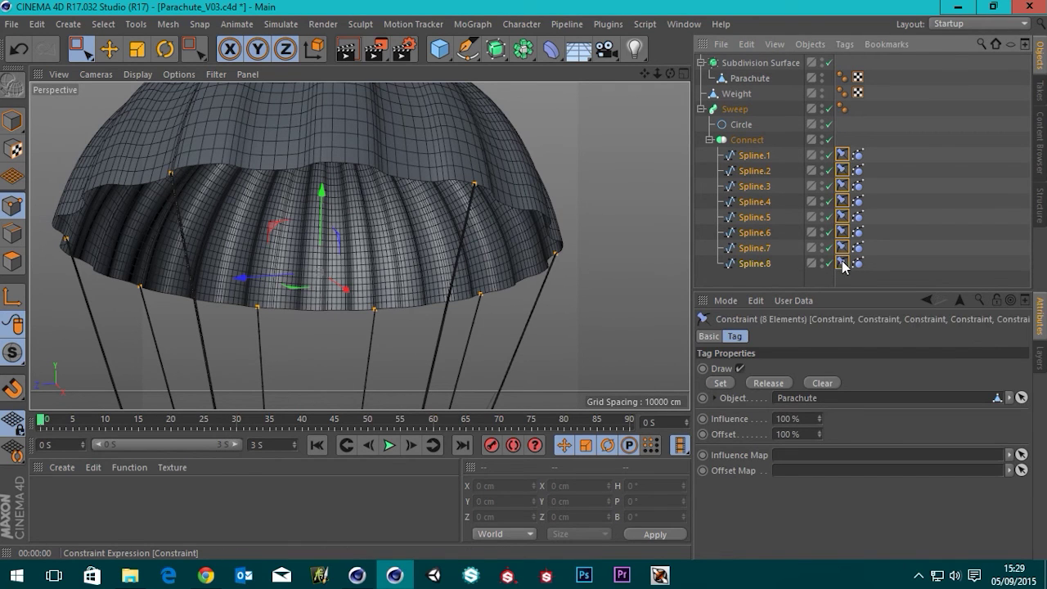
left_click(722, 384)
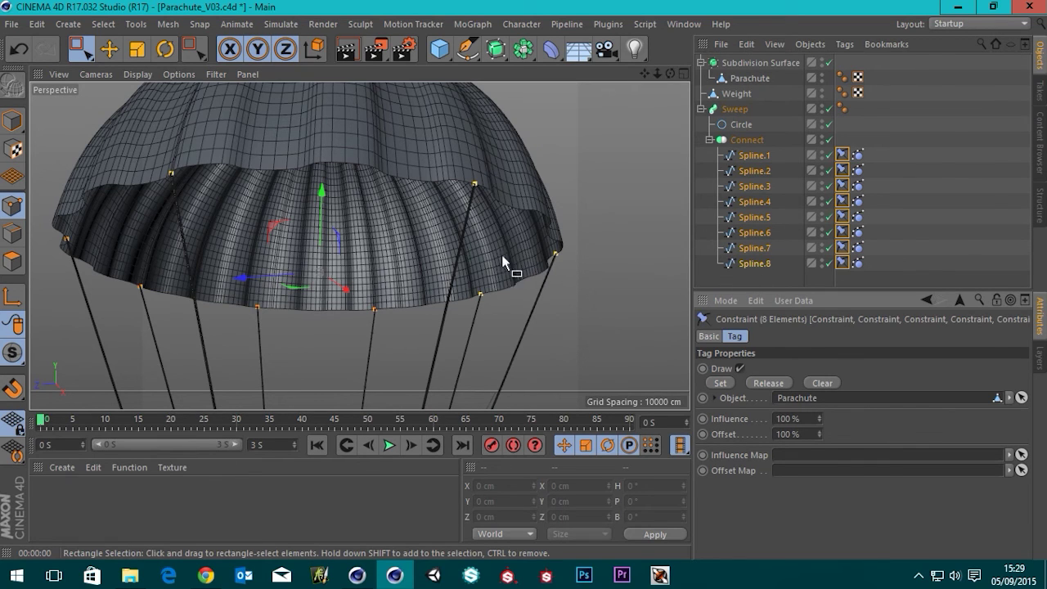
left_click(751, 270)
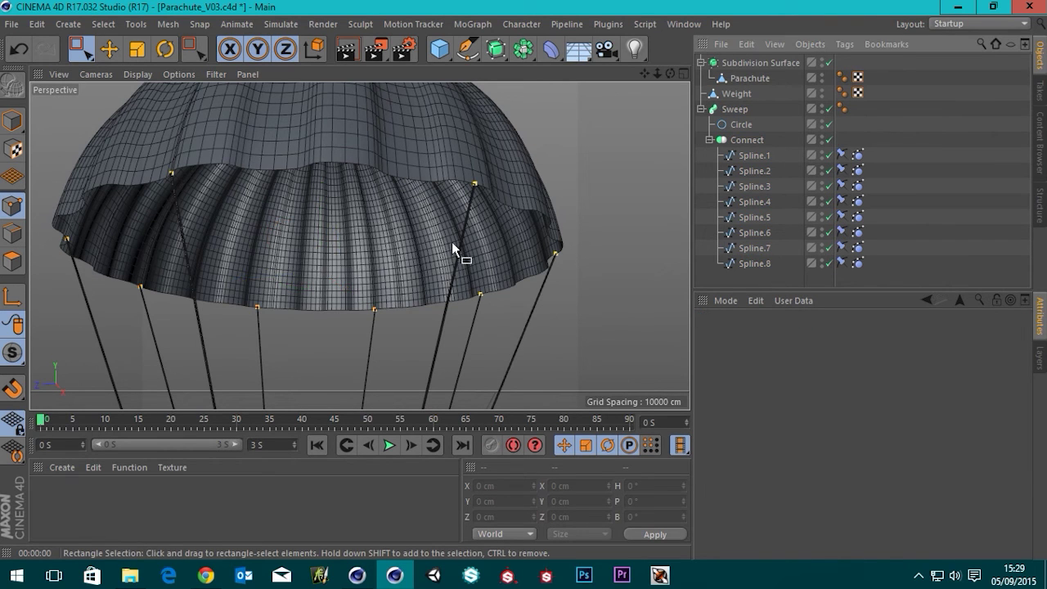
Examine the constraint points around the parachute's rim where the cords attach.
scroll(341, 209, "down", 5)
left_click_drag(335, 183, 328, 267, "alt")
middle_click_drag(351, 187, 383, 207, "alt")
scroll(397, 168, "up", 2)
scroll(441, 194, "up", 5)
left_click_drag(418, 196, 440, 168, "alt")
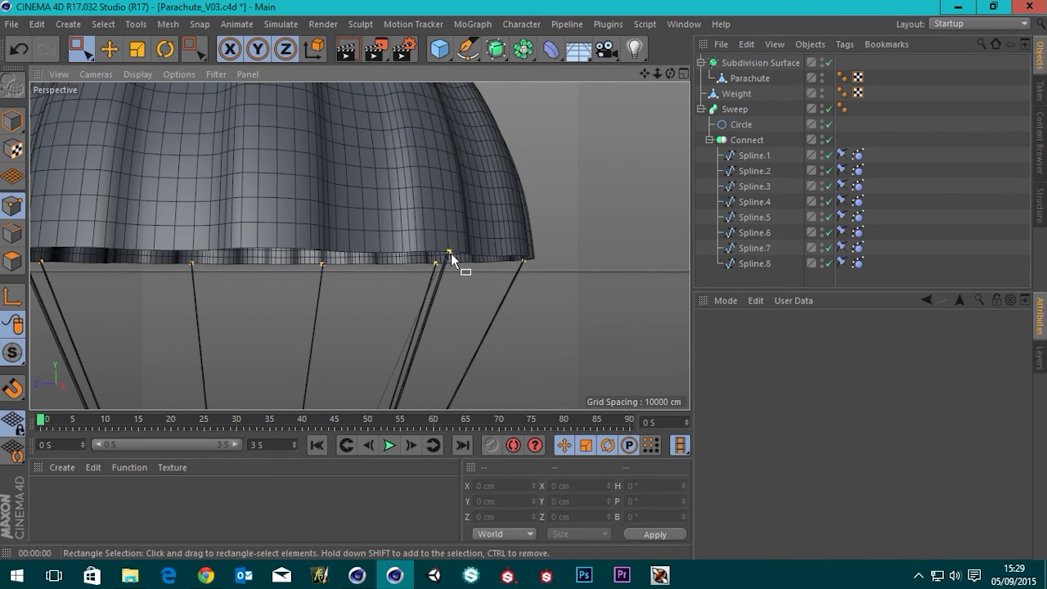
middle_click_drag(337, 206, 469, 183, "alt")
scroll(469, 186, "down", 6)
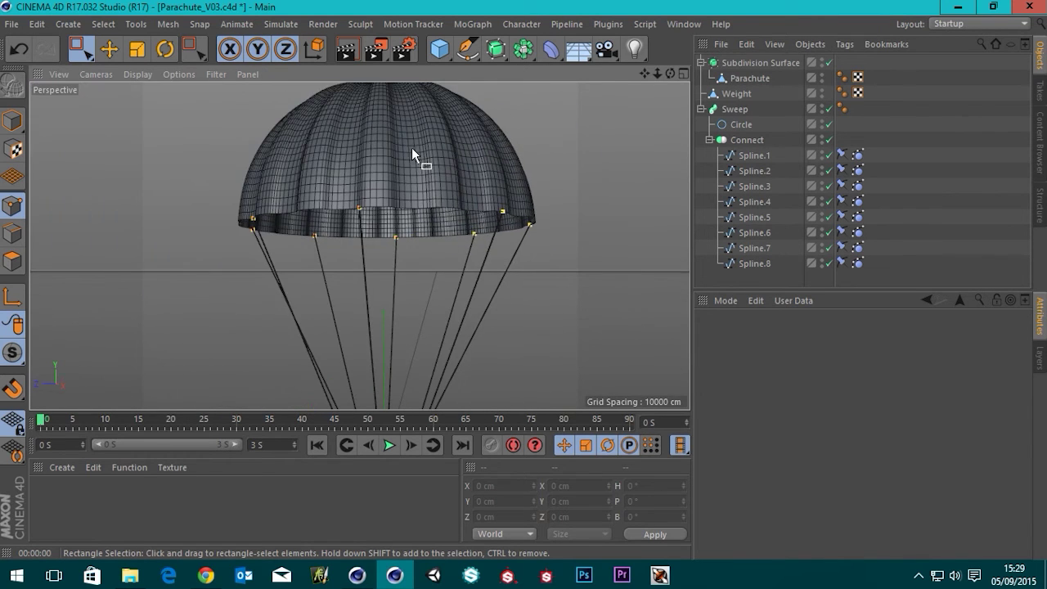
left_click_drag(411, 147, 407, 233, "alt")
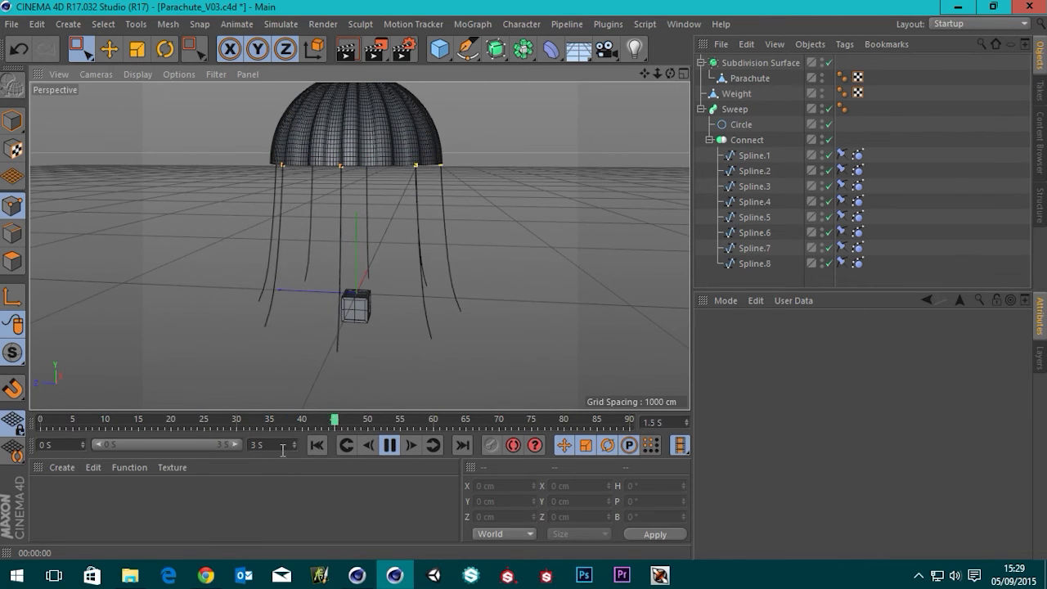
Set the animation's end time to 10 seconds and extend the preview range to the full length.
left_click_drag(286, 445, 143, 448)
type("10")
key("Return")
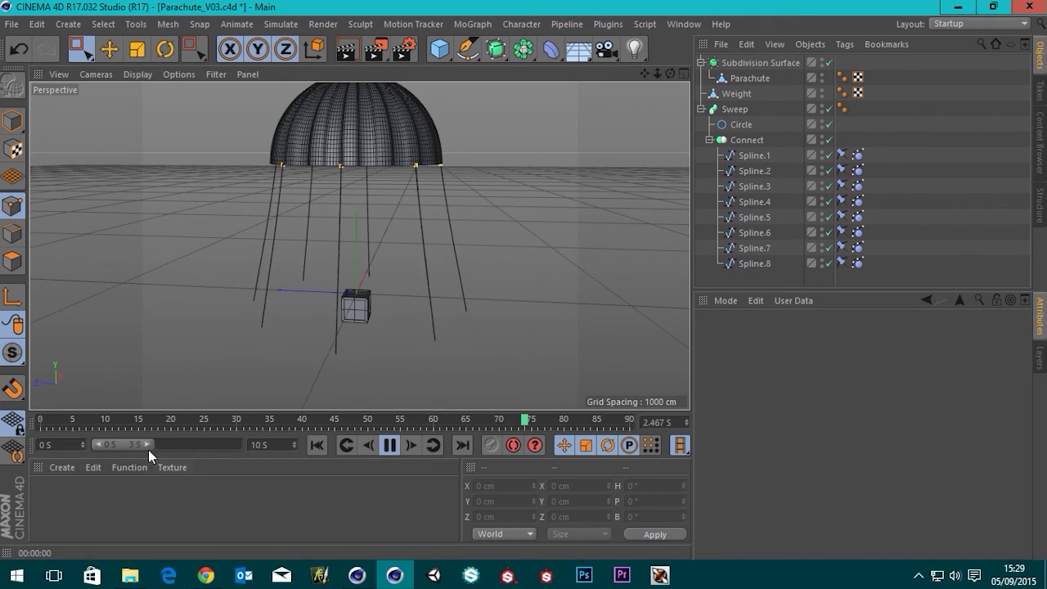
left_click_drag(149, 444, 264, 448)
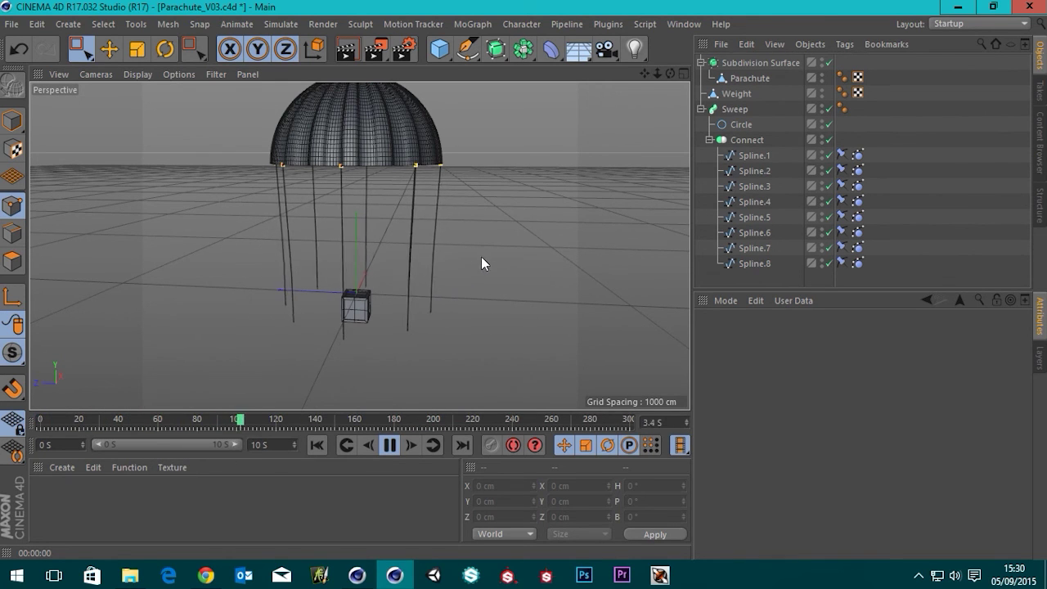
Watch how the cords hang from the parachute's rim during playback, stop it and return to the first frame.
middle_click_drag(467, 203, 526, 248, "alt")
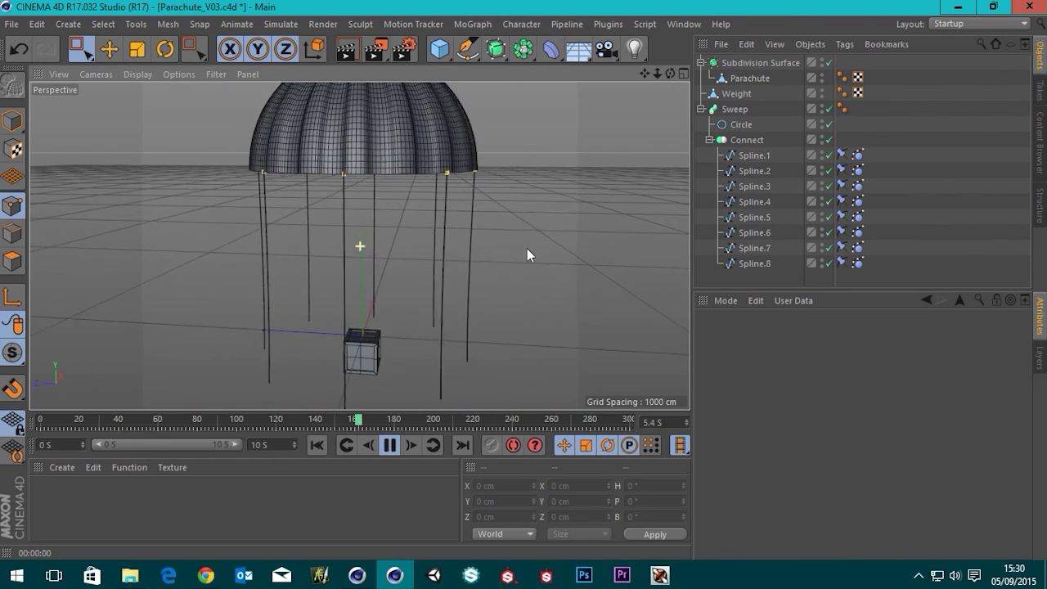
right_click_drag(314, 172, 407, 186, "alt")
middle_click_drag(407, 187, 390, 208, "alt")
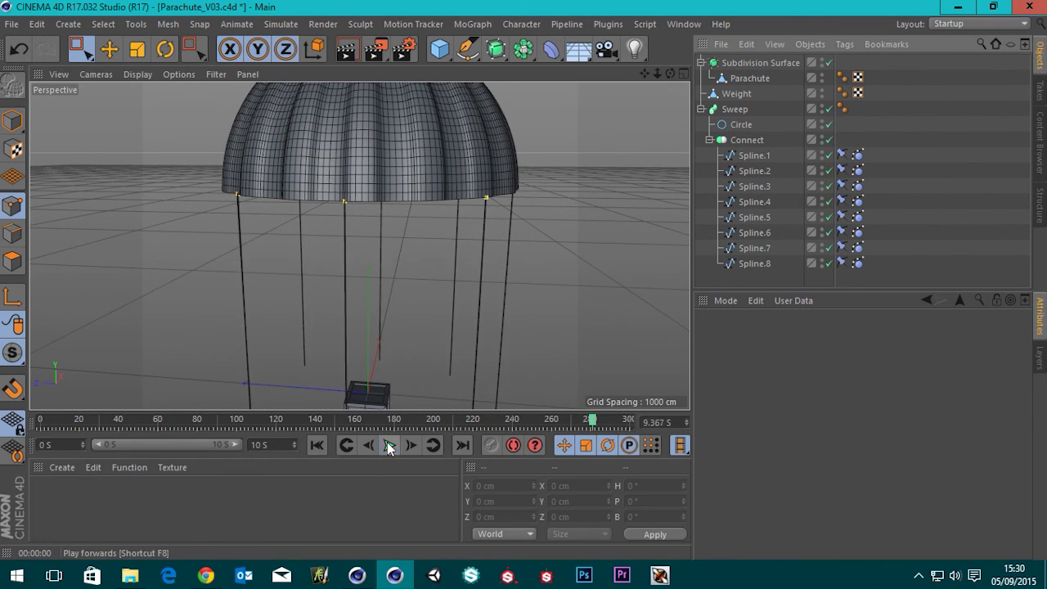
left_click(389, 444)
left_click(317, 444)
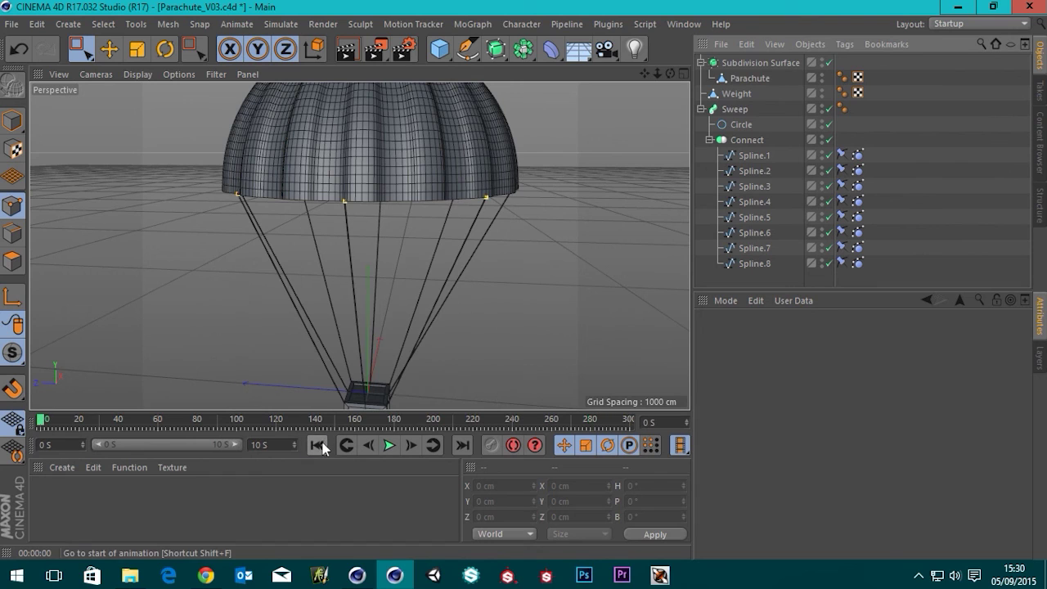
Add a second hair Constraint tag to all eight cord splines, Spline.1 to Spline.8.
left_click(756, 155)
left_click(753, 264, "shift")
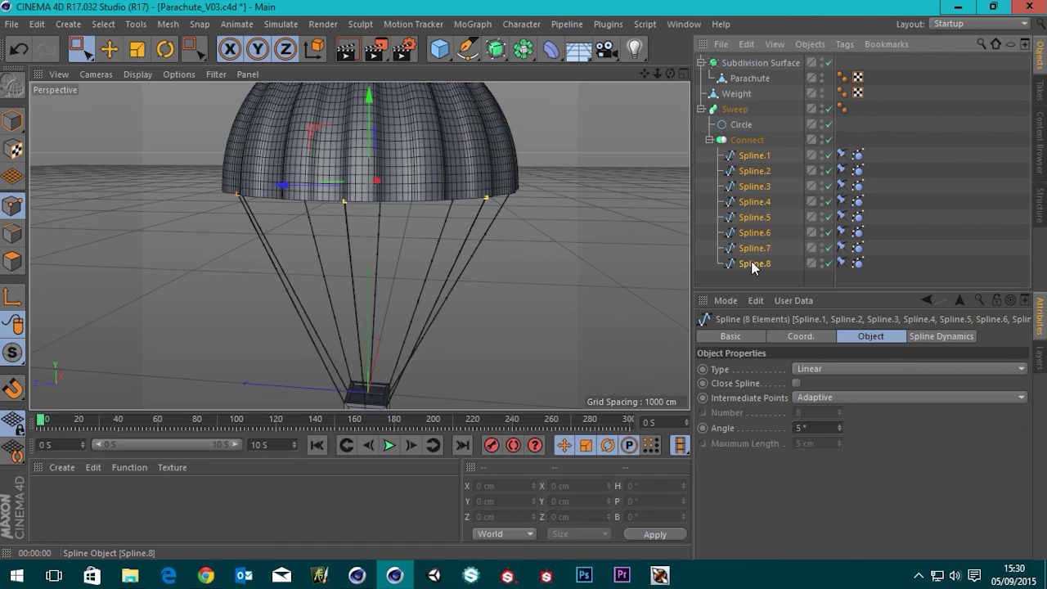
right_click(748, 155)
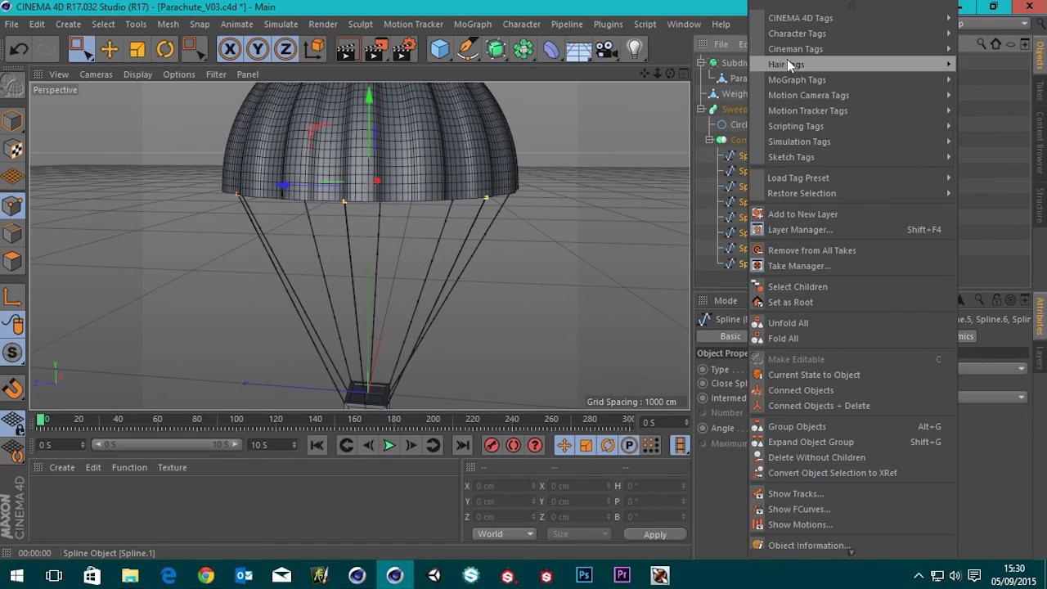
mouse_move(788, 64)
left_click(985, 65)
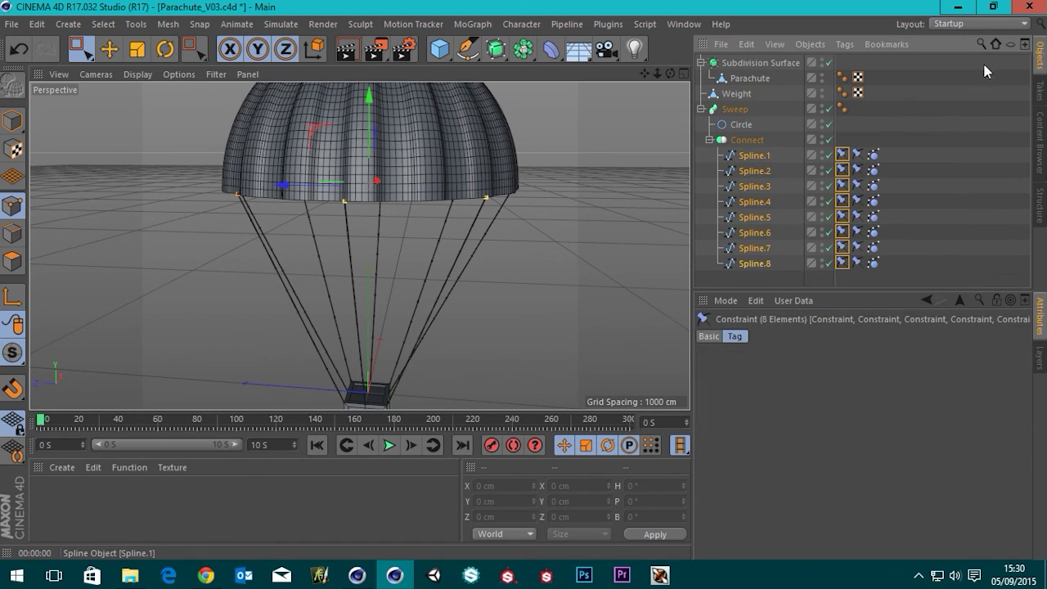
Reselect Spline.1 to Spline.8 and rectangle-select their lower end points at the weight's top edge in the Front view.
left_click(758, 262)
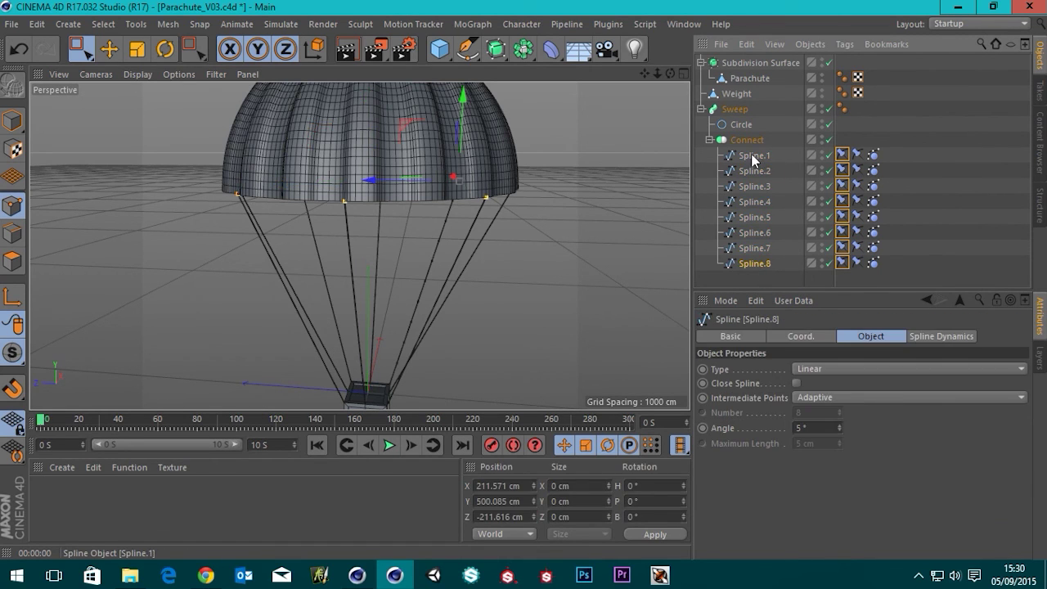
left_click(753, 156, "shift")
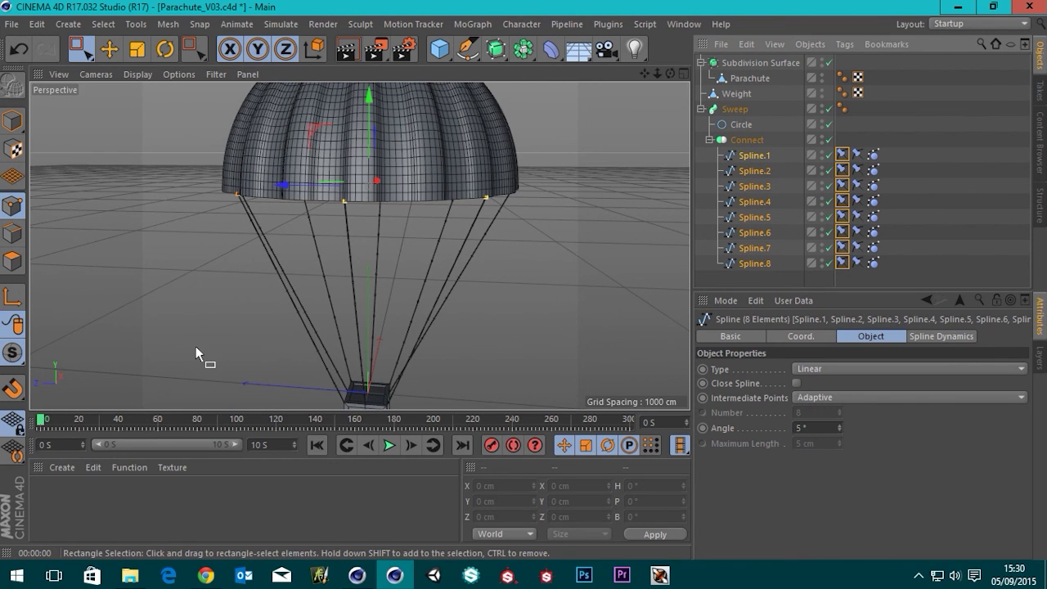
left_click_drag(196, 347, 311, 260, "alt")
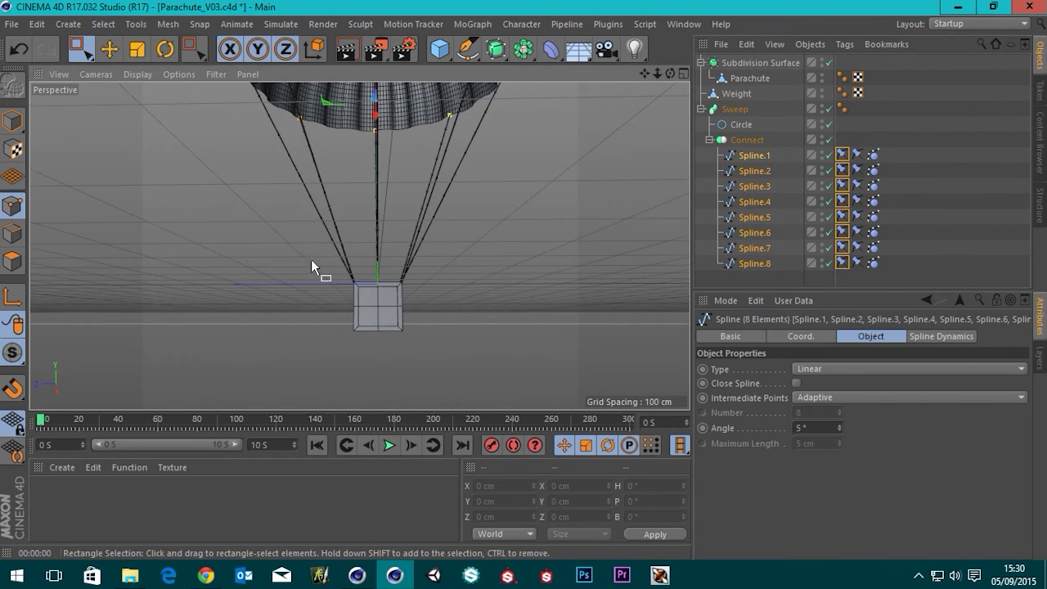
middle_click(310, 260)
scroll(539, 376, "up", 5)
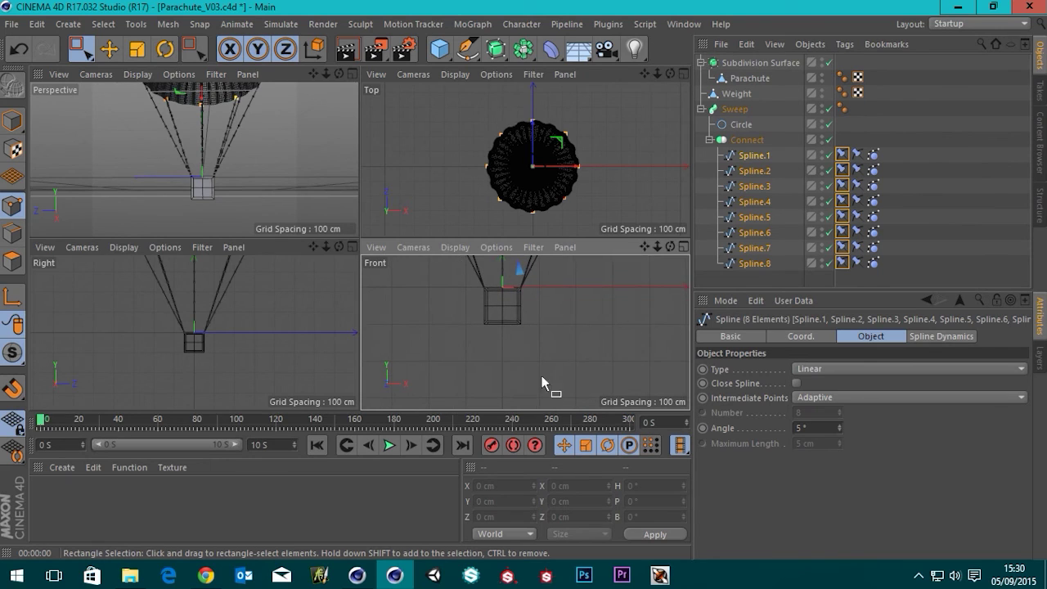
middle_click(492, 331)
middle_click_drag(381, 224, 526, 373, "alt")
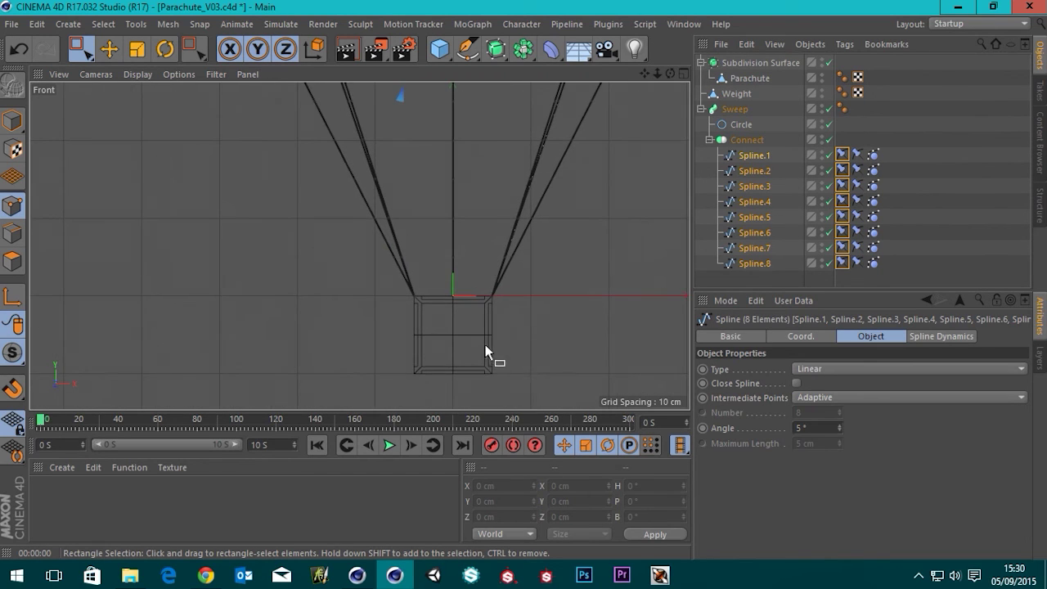
scroll(485, 345, "up", 3)
left_click_drag(520, 308, 396, 355)
middle_click(296, 300)
middle_click(251, 159)
middle_click_drag(290, 230, 402, 316, "alt")
scroll(438, 325, "up", 3)
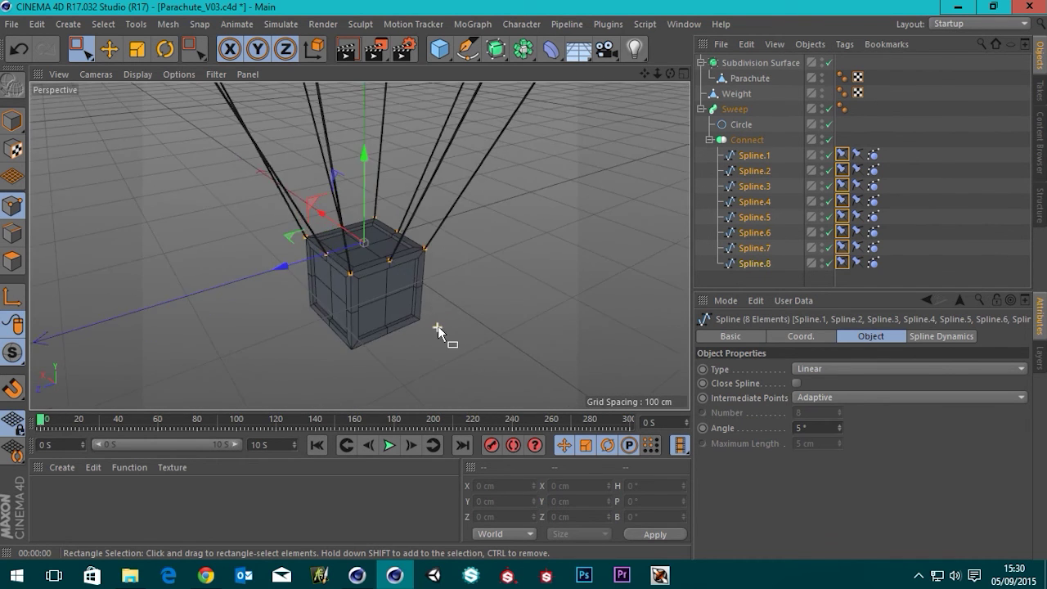
scroll(415, 282, "up", 2)
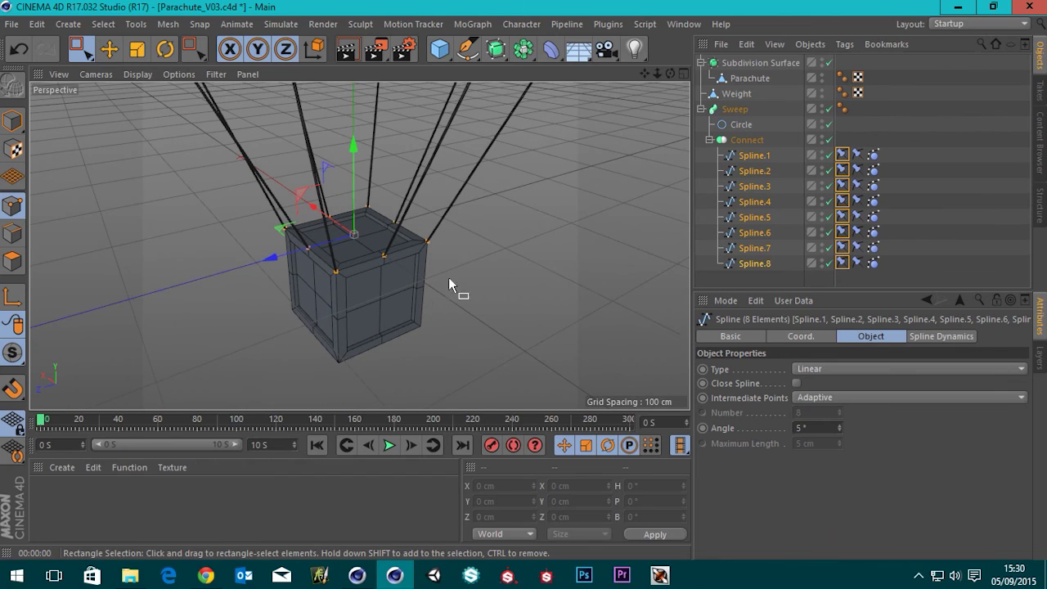
Assign Weight as the target object of the eight new Constraint tags and set the selected lower points as anchors.
left_click(843, 155)
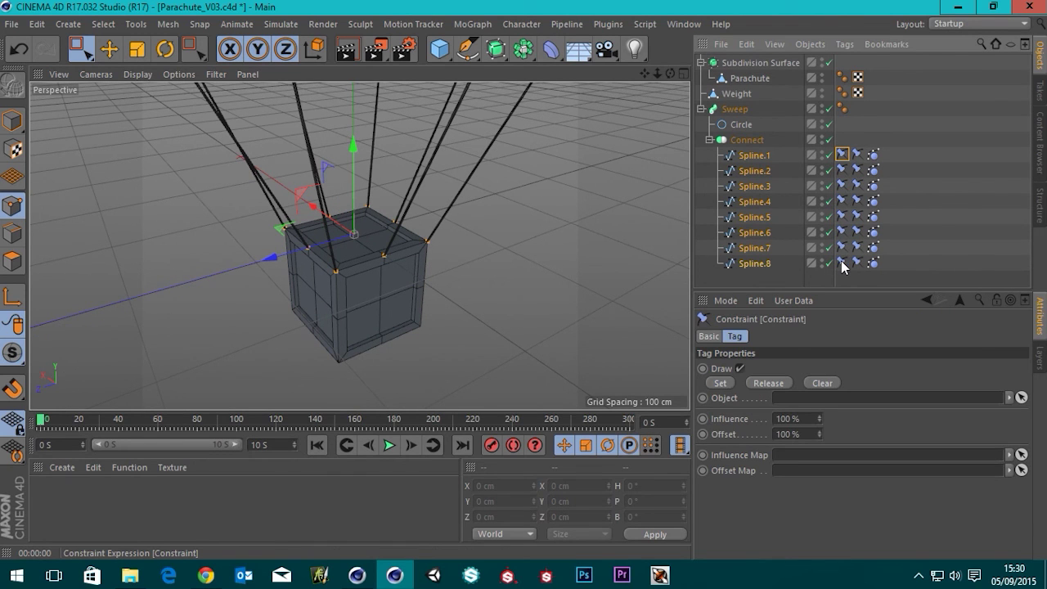
left_click(841, 262, "shift")
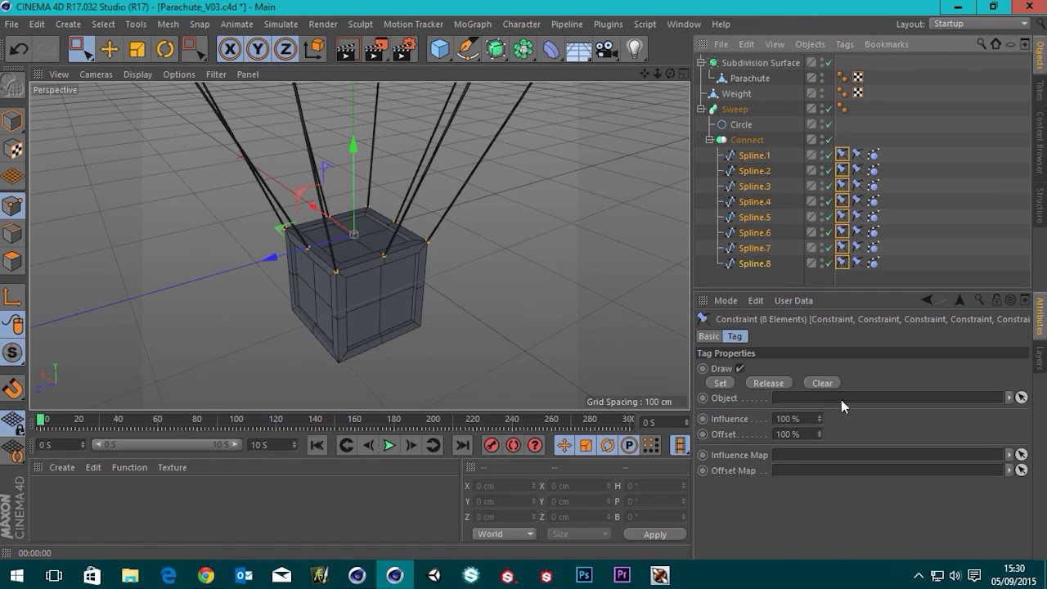
left_click(738, 95)
left_click_drag(760, 247, 798, 399)
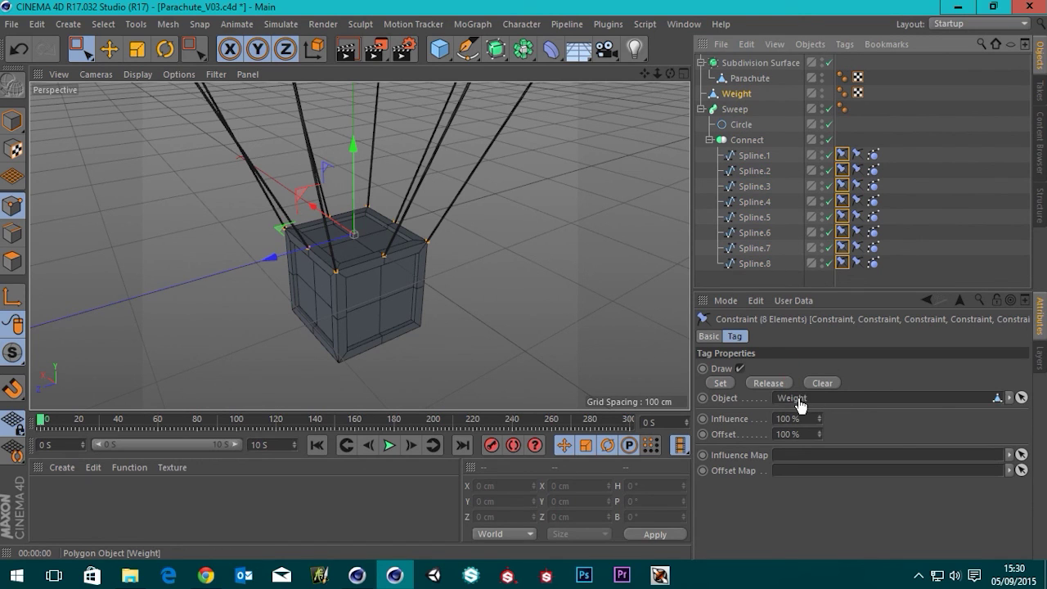
left_click(720, 383)
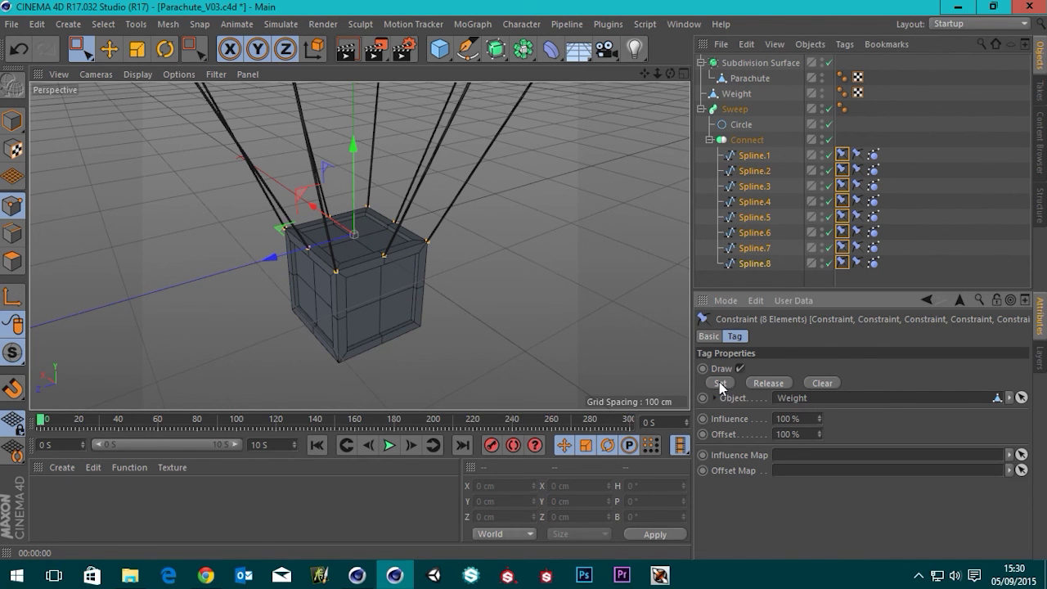
Switch to Model mode and deselect all the cord splines and their tags.
scroll(483, 245, "down", 5)
left_click_drag(552, 187, 452, 232, "alt")
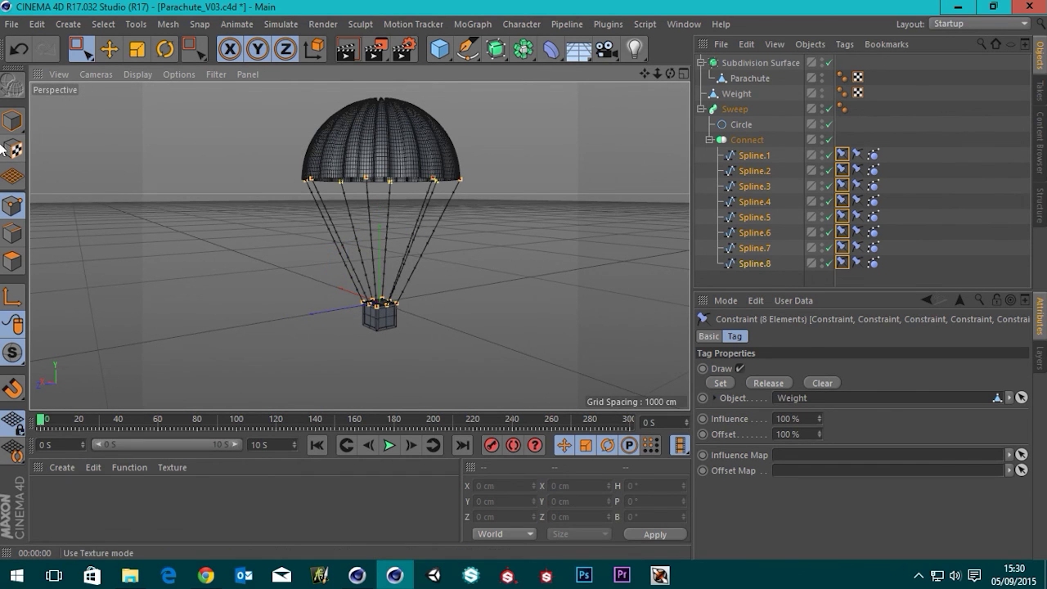
left_click(13, 121)
left_click(772, 279)
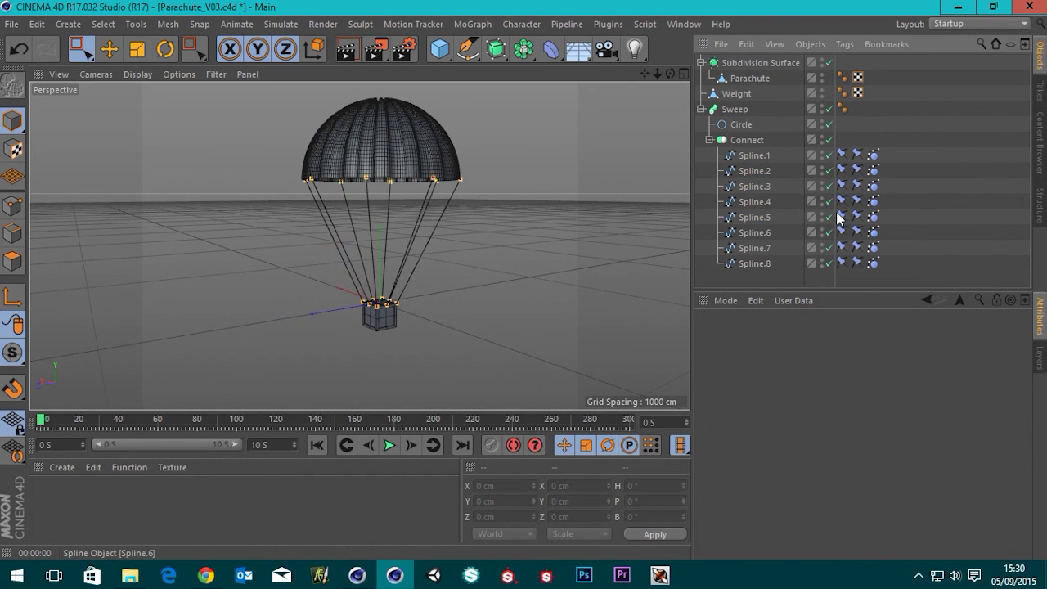
Play the simulation to check the cords between parachute and weight, stop it and return to the first frame.
scroll(393, 291, "up", 2)
left_click_drag(393, 291, 376, 371, "alt")
left_click(389, 446)
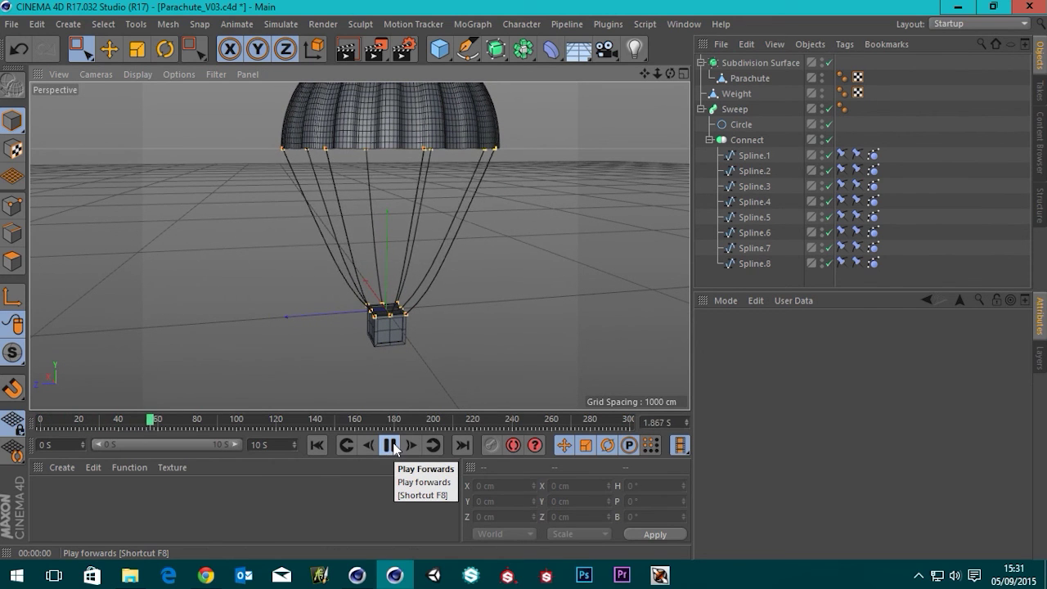
left_click_drag(406, 327, 445, 358, "alt")
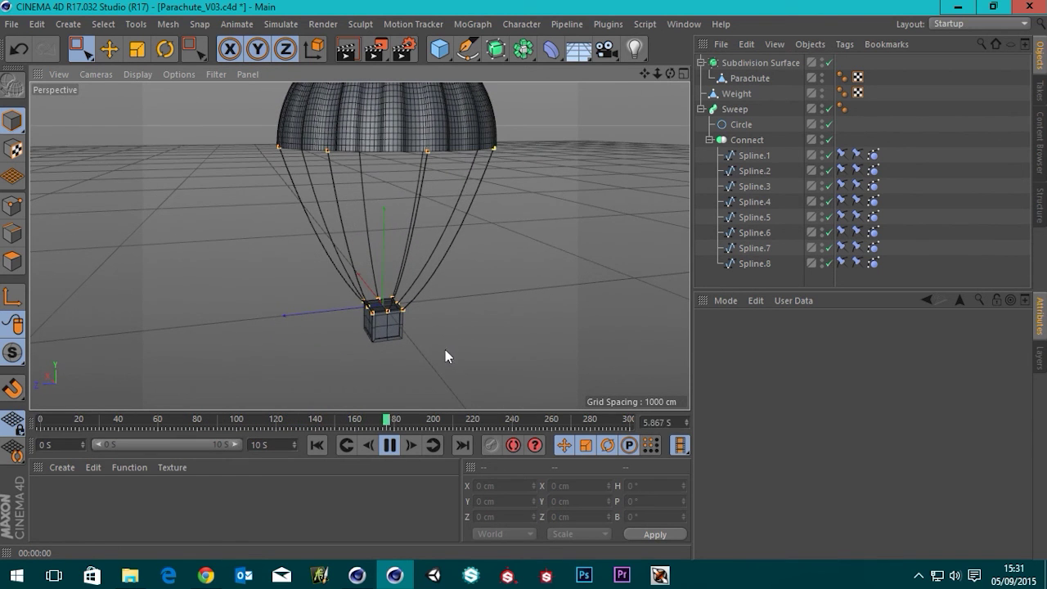
left_click(385, 447)
left_click(316, 445)
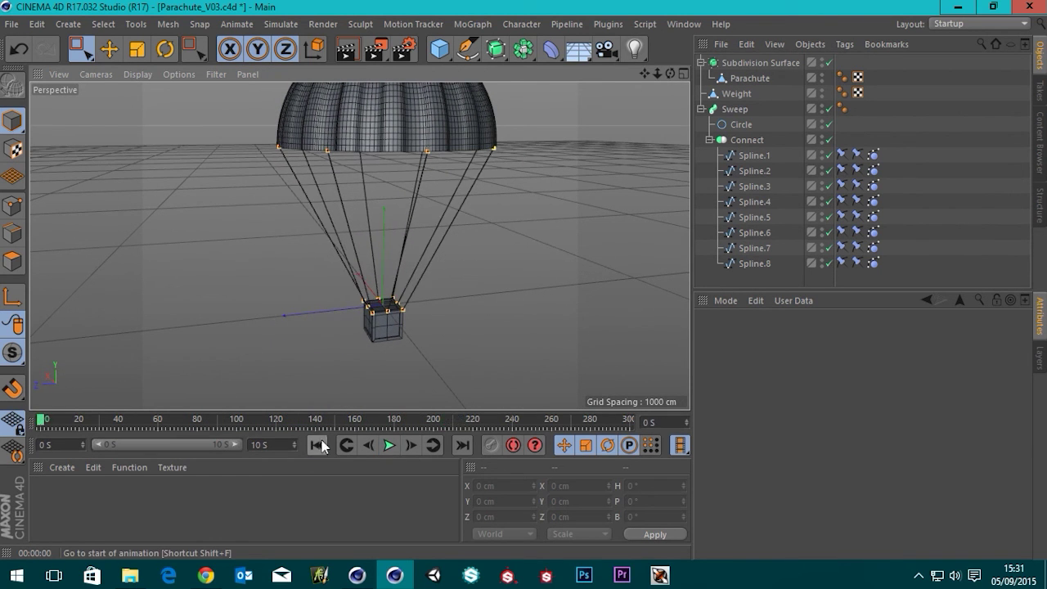
left_click_drag(421, 254, 430, 254, "alt")
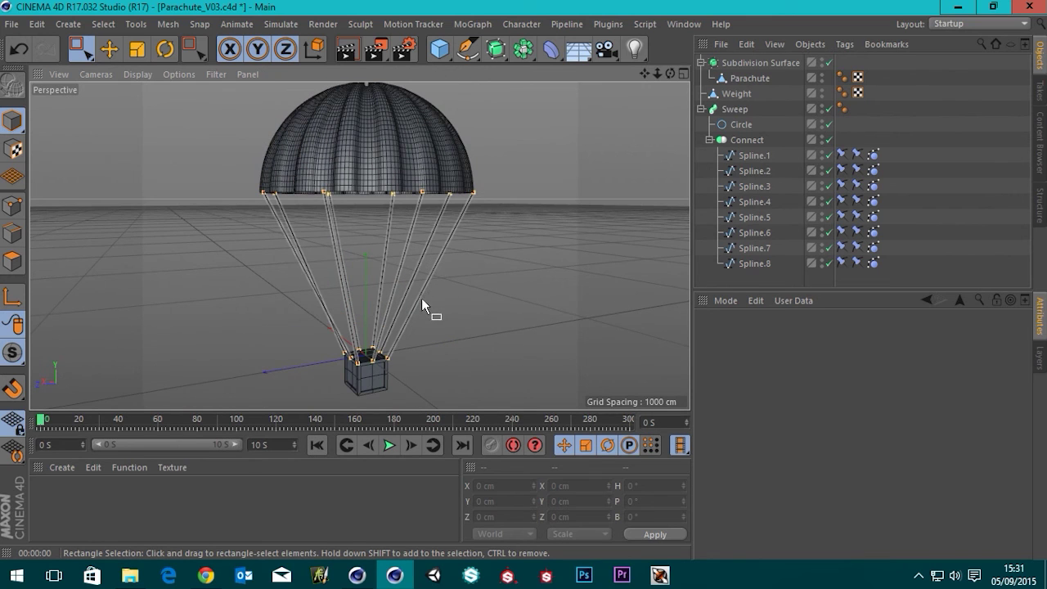
Collapse the Connect, Sweep and Subdivision Surface hierarchies in the object list.
left_click_drag(422, 298, 428, 268, "alt")
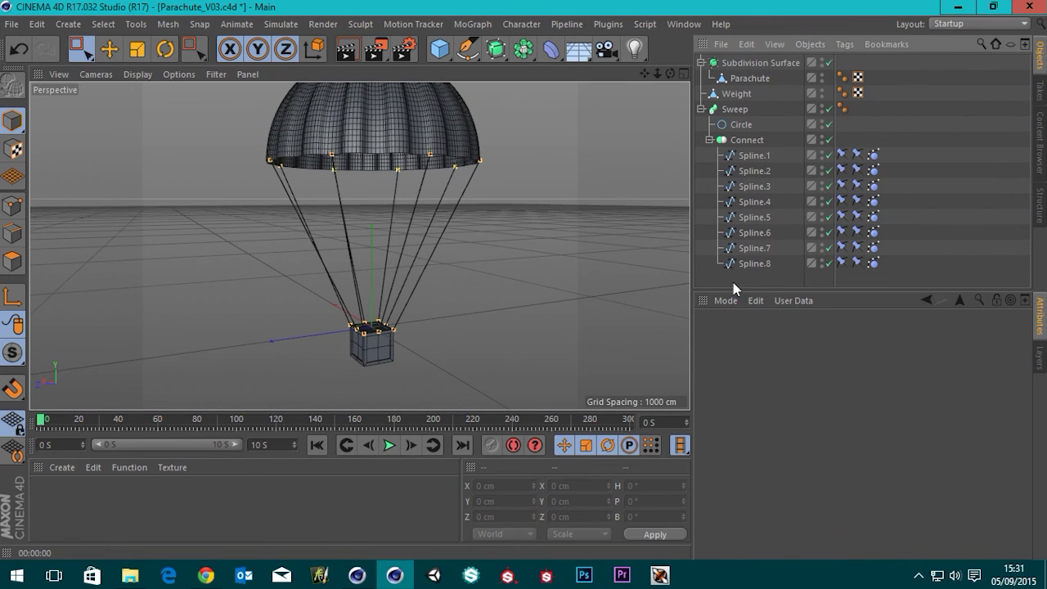
left_click(709, 140)
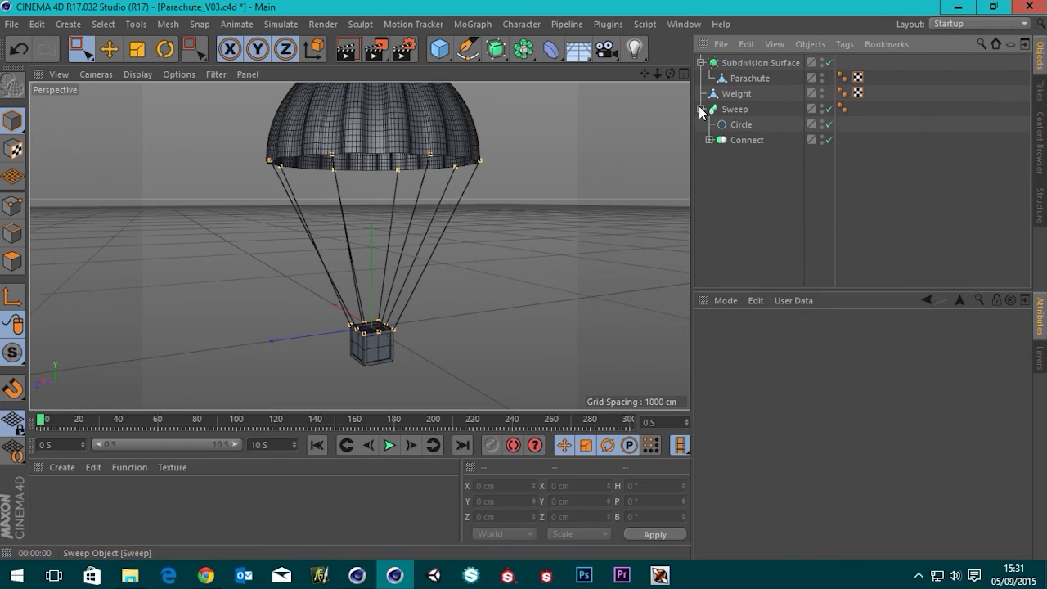
left_click(700, 109)
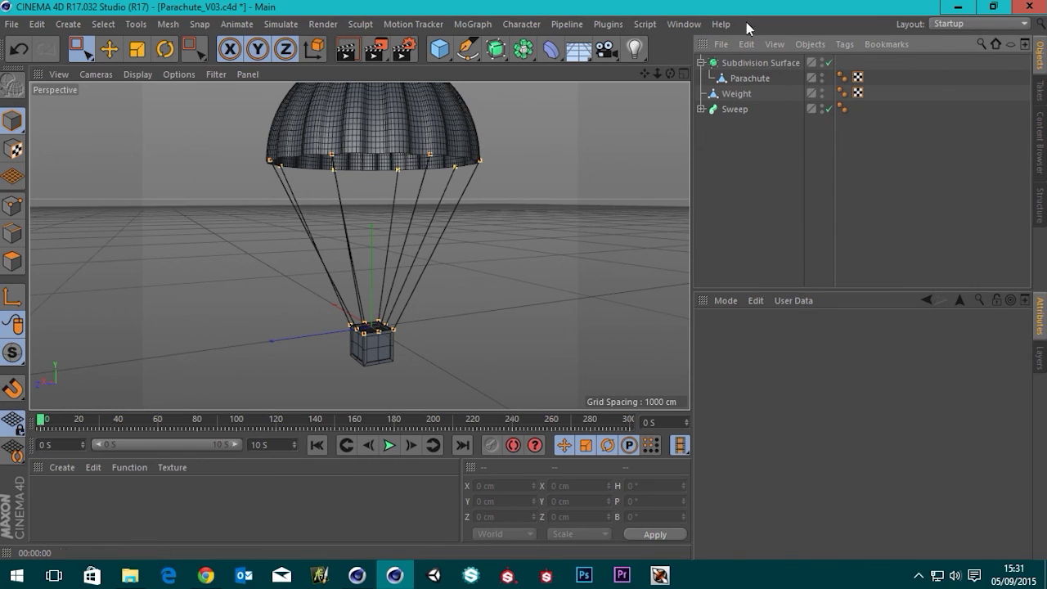
left_click(700, 63)
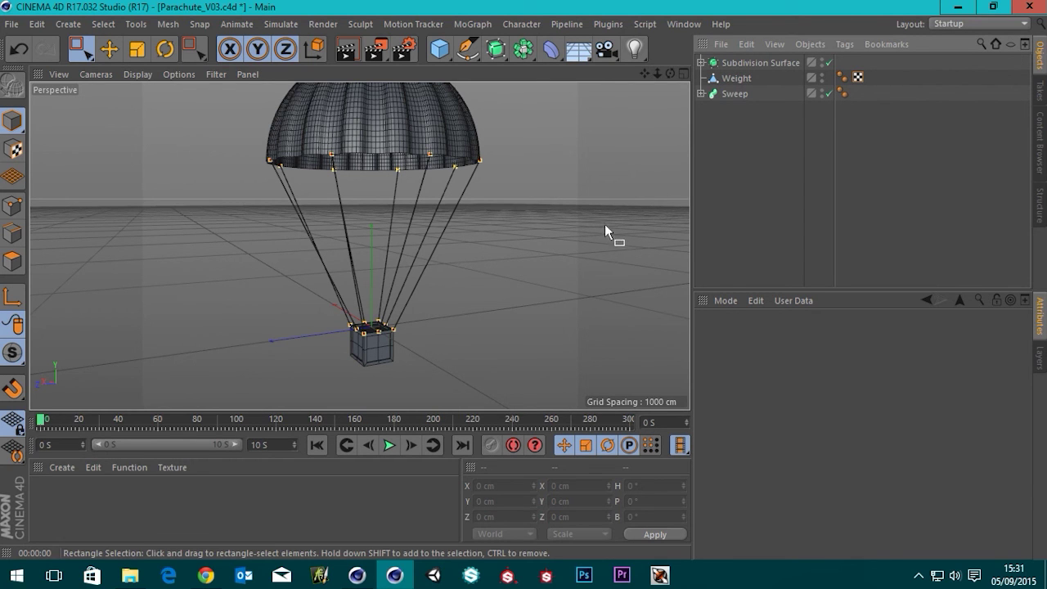
left_click_drag(498, 240, 478, 252, "alt")
scroll(481, 197, "up", 6)
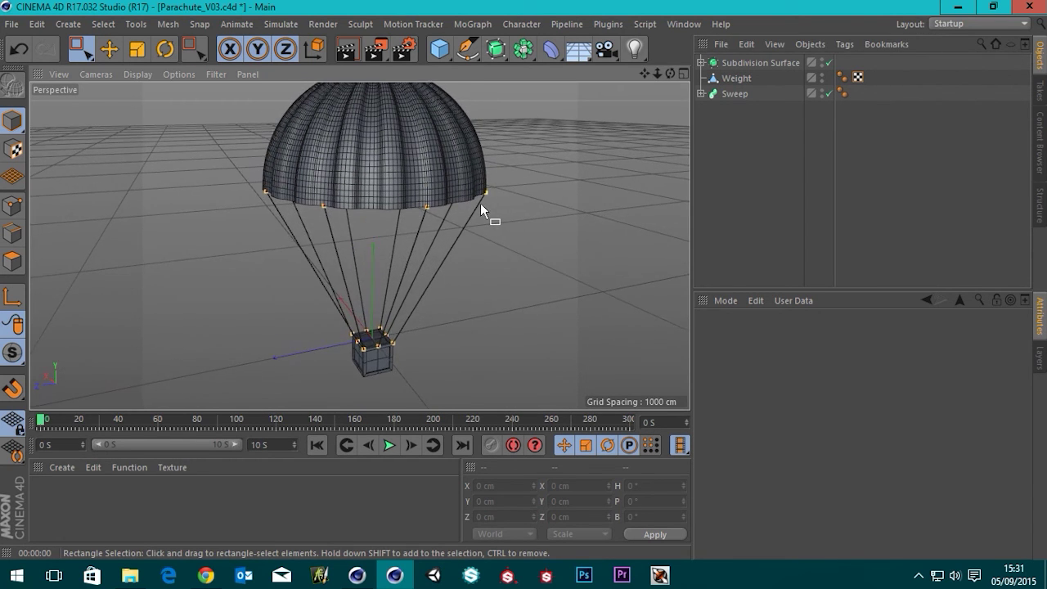
left_click_drag(449, 205, 426, 204, "alt")
left_click_drag(356, 113, 514, 250, "alt")
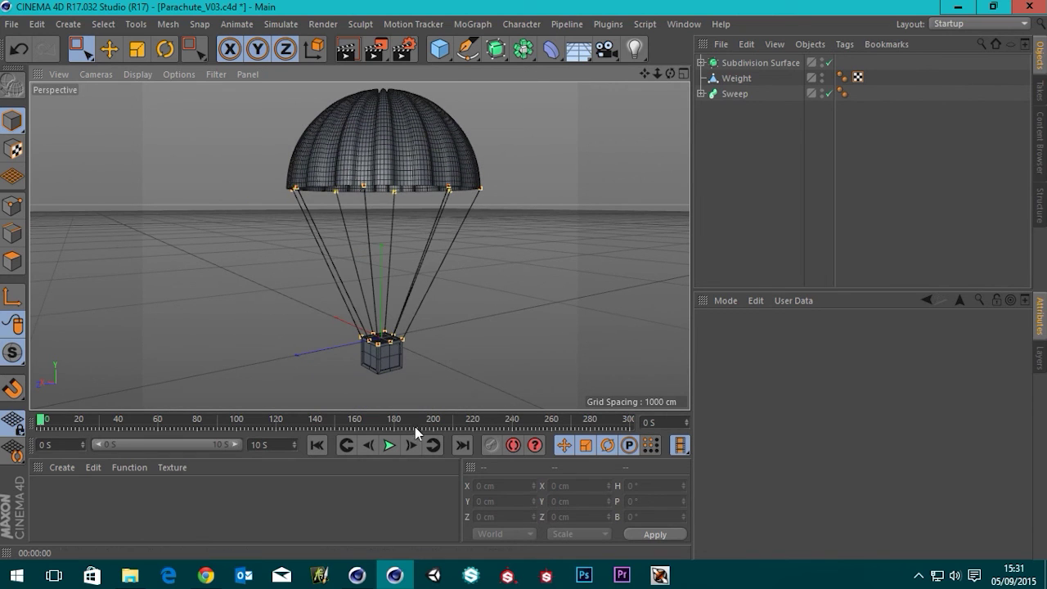